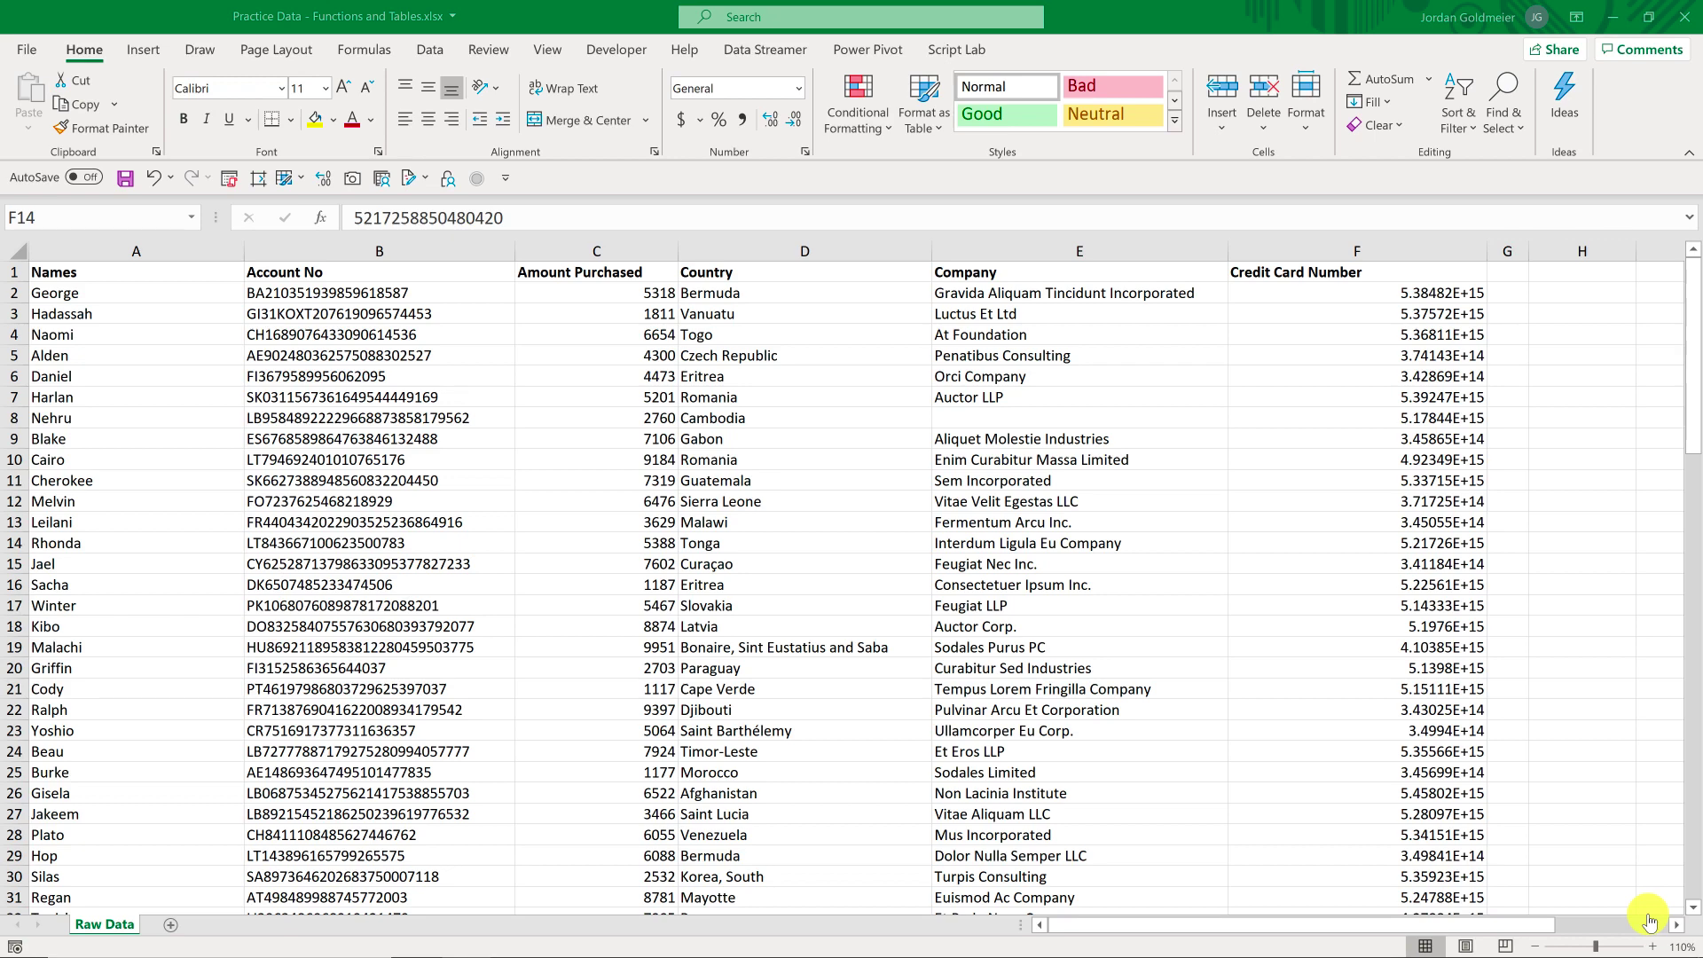
# Switch from the Excel customer workbook to the blank Microsoft Whiteboard canvas.
pyautogui.hotkey('alt', 'Tab')
pyautogui.press('Tab')
pyautogui.press('Tab')
pyautogui.press('Tab')
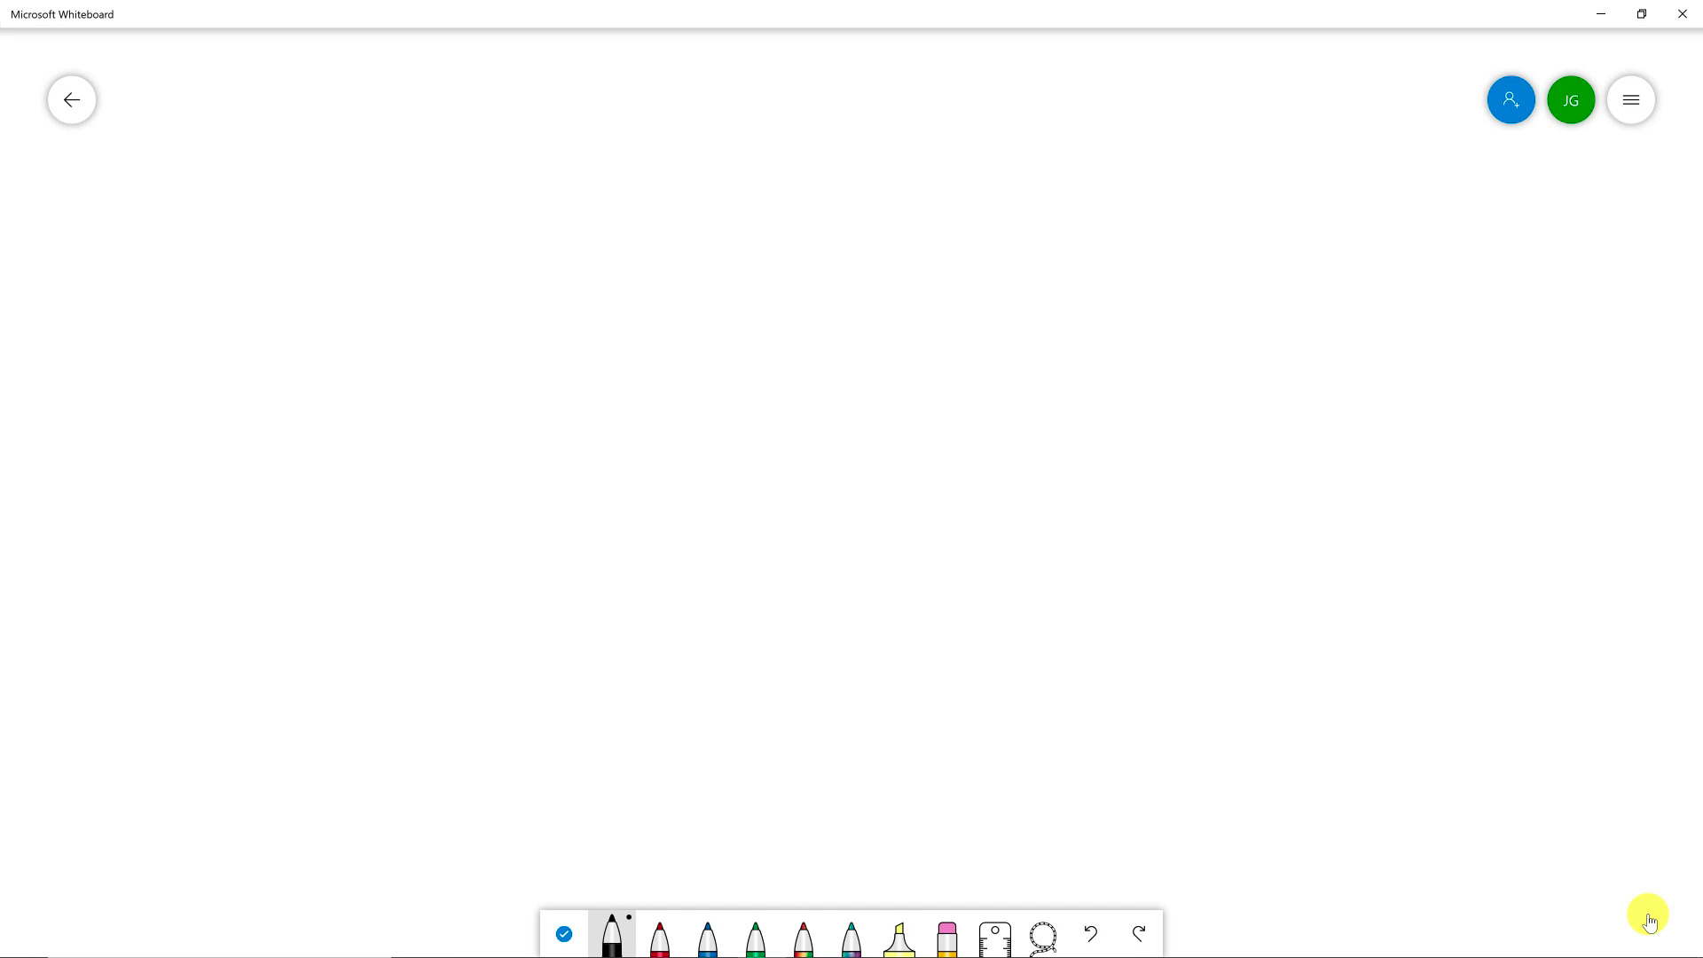
# Handwrite 'Lookup' in black ink at the top of the board.
pyautogui.moveTo(297, 111); pyautogui.dragTo(389, 229)
pyautogui.moveTo(432, 166)
pyautogui.mouseDown()
pyautogui.moveTo(495, 149)
pyautogui.moveTo(427, 168)
pyautogui.mouseUp()
pyautogui.moveTo(537, 147); pyautogui.dragTo(523, 159)
pyautogui.moveTo(637, 116); pyautogui.dragTo(646, 207)
pyautogui.moveTo(735, 121)
pyautogui.mouseDown()
pyautogui.moveTo(625, 188)
pyautogui.moveTo(719, 213)
pyautogui.moveTo(839, 124)
pyautogui.mouseUp()
pyautogui.moveTo(880, 177)
pyautogui.mouseDown()
pyautogui.moveTo(887, 261)
pyautogui.moveTo(894, 197)
pyautogui.mouseUp()
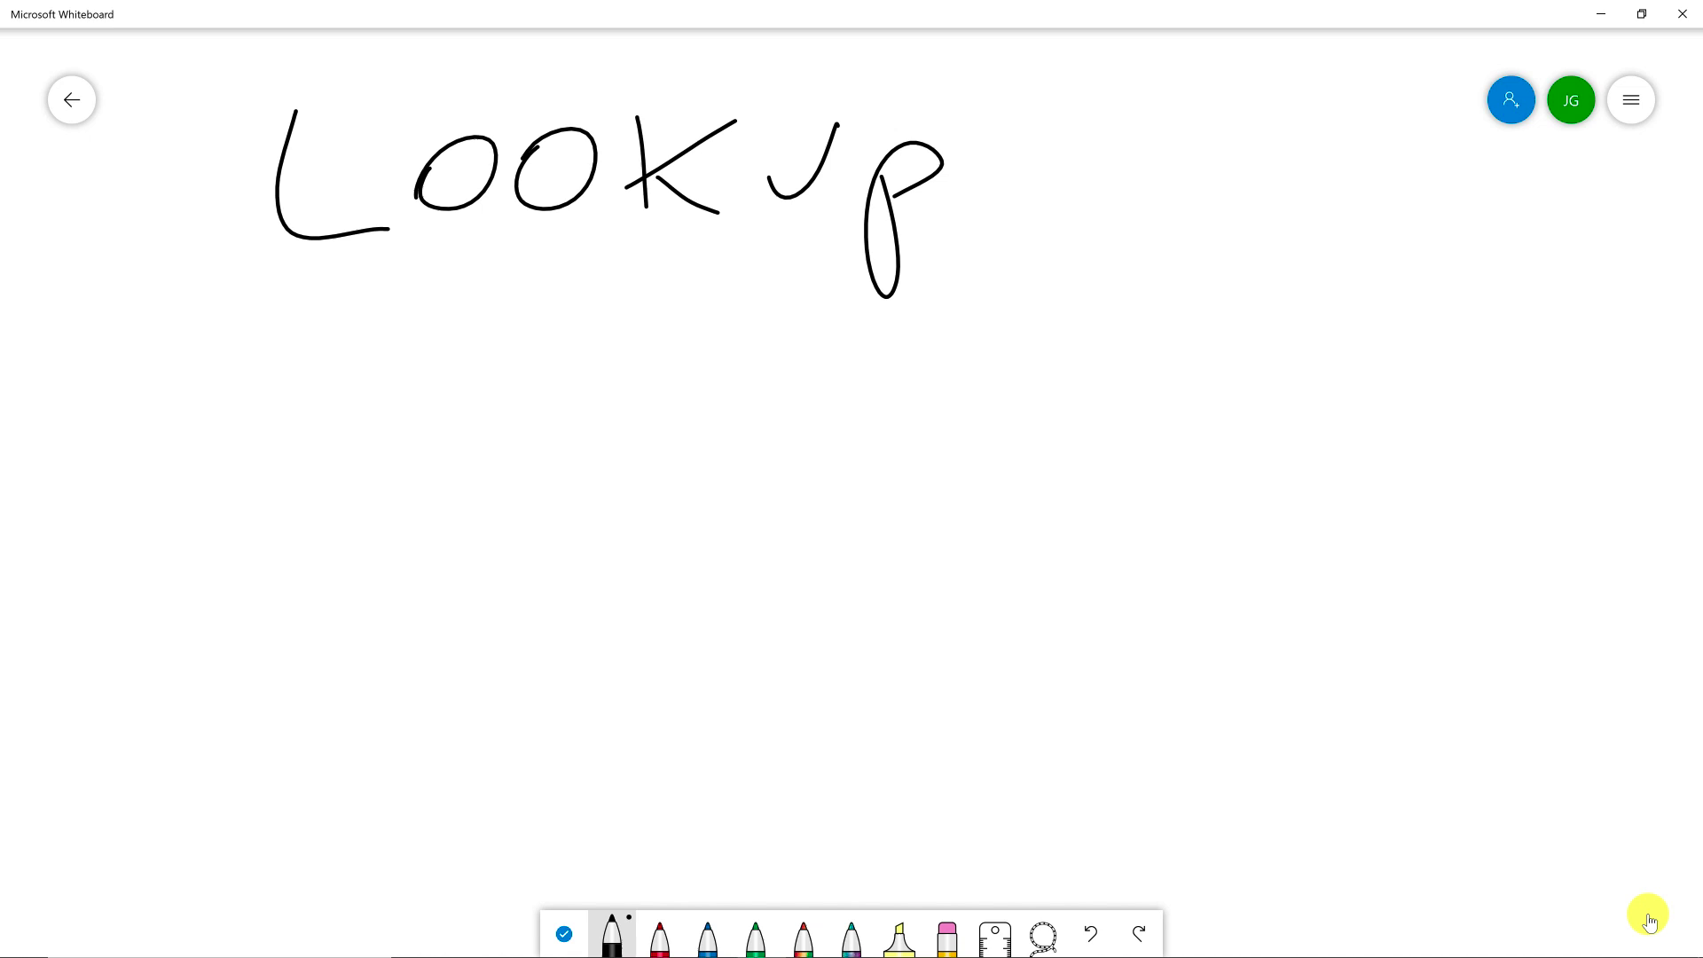
# Handwrite 'VLookup' below Lookup.
pyautogui.moveTo(331, 370)
pyautogui.mouseDown()
pyautogui.moveTo(413, 435)
pyautogui.moveTo(445, 358)
pyautogui.mouseUp()
pyautogui.moveTo(491, 355)
pyautogui.mouseDown()
pyautogui.moveTo(484, 427)
pyautogui.moveTo(546, 421)
pyautogui.mouseUp()
pyautogui.moveTo(575, 383)
pyautogui.mouseDown()
pyautogui.moveTo(590, 418)
pyautogui.moveTo(572, 385)
pyautogui.mouseUp()
pyautogui.moveTo(652, 373)
pyautogui.mouseDown()
pyautogui.moveTo(661, 423)
pyautogui.moveTo(650, 375)
pyautogui.mouseUp()
pyautogui.moveTo(727, 347); pyautogui.dragTo(742, 414)
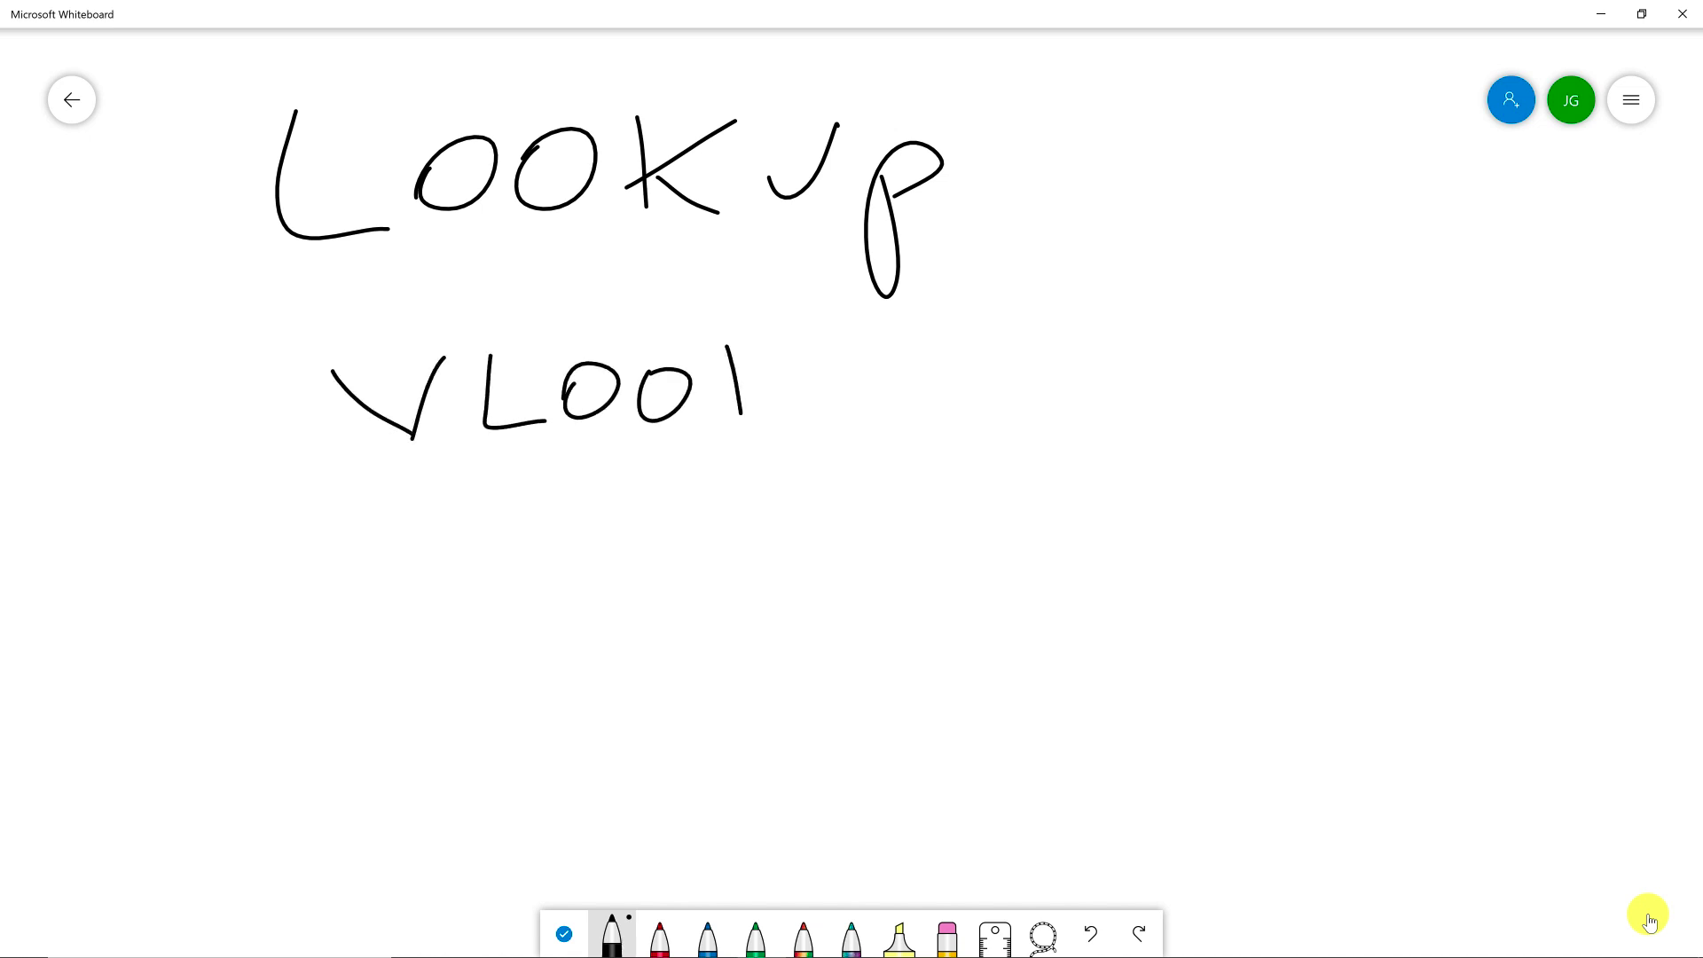
pyautogui.moveTo(811, 352); pyautogui.dragTo(728, 385)
pyautogui.moveTo(765, 398)
pyautogui.mouseDown()
pyautogui.moveTo(810, 422)
pyautogui.moveTo(886, 351)
pyautogui.moveTo(931, 454)
pyautogui.mouseUp()
pyautogui.moveTo(932, 454); pyautogui.dragTo(908, 396)
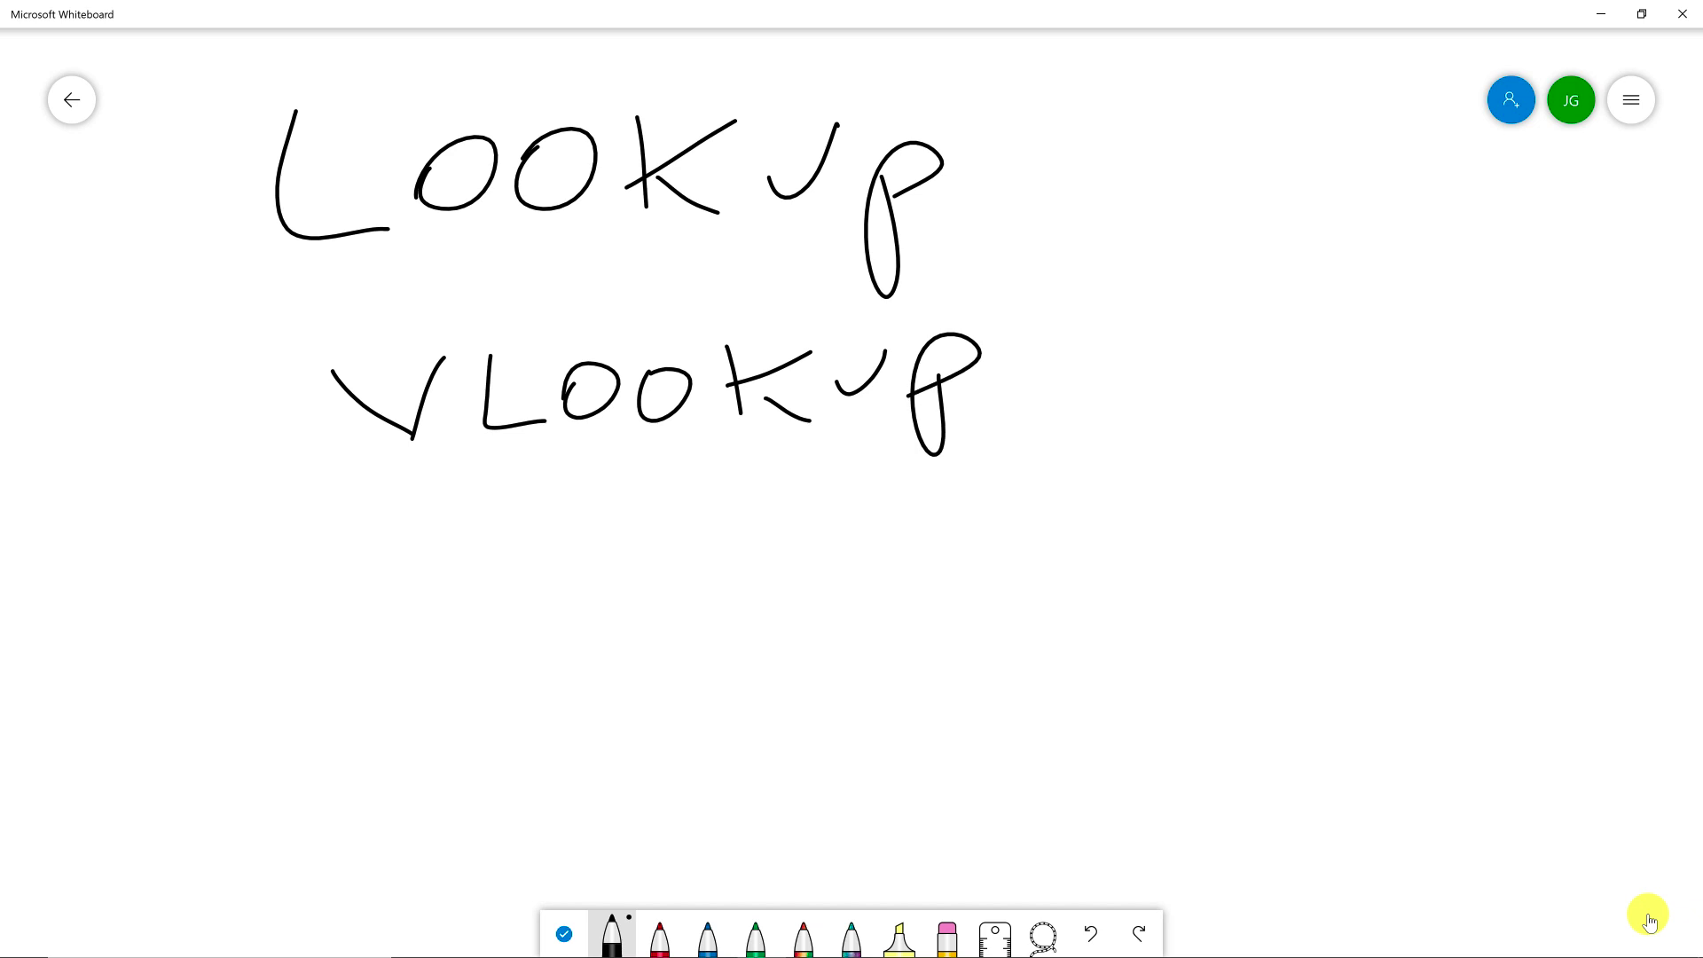
# Handwrite 'HLookup' below VLookup.
pyautogui.moveTo(369, 512); pyautogui.dragTo(356, 603)
pyautogui.moveTo(355, 555); pyautogui.dragTo(431, 563)
pyautogui.moveTo(437, 484); pyautogui.dragTo(439, 584)
pyautogui.moveTo(497, 484); pyautogui.dragTo(543, 557)
pyautogui.moveTo(578, 518)
pyautogui.mouseDown()
pyautogui.moveTo(565, 550)
pyautogui.moveTo(600, 504)
pyautogui.mouseUp()
pyautogui.moveTo(637, 501)
pyautogui.mouseDown()
pyautogui.moveTo(631, 552)
pyautogui.moveTo(665, 486)
pyautogui.mouseUp()
pyautogui.moveTo(691, 459)
pyautogui.mouseDown()
pyautogui.moveTo(707, 523)
pyautogui.moveTo(692, 503)
pyautogui.mouseUp()
pyautogui.moveTo(723, 512)
pyautogui.mouseDown()
pyautogui.moveTo(760, 535)
pyautogui.moveTo(821, 493)
pyautogui.moveTo(856, 577)
pyautogui.mouseUp()
pyautogui.moveTo(849, 530); pyautogui.dragTo(874, 484)
# Handwrite a second 'Lookup' to the right of VLookup.
pyautogui.moveTo(1076, 365); pyautogui.dragTo(1107, 472)
pyautogui.moveTo(1144, 426)
pyautogui.mouseDown()
pyautogui.moveTo(1127, 474)
pyautogui.moveTo(1187, 407)
pyautogui.mouseUp()
pyautogui.moveTo(1242, 417)
pyautogui.mouseDown()
pyautogui.moveTo(1260, 466)
pyautogui.moveTo(1278, 403)
pyautogui.mouseUp()
pyautogui.moveTo(1323, 353); pyautogui.dragTo(1322, 439)
pyautogui.moveTo(1399, 394); pyautogui.dragTo(1322, 433)
pyautogui.moveTo(1391, 416)
pyautogui.mouseDown()
pyautogui.moveTo(1408, 436)
pyautogui.moveTo(1480, 387)
pyautogui.mouseUp()
pyautogui.moveTo(1480, 392)
pyautogui.mouseDown()
pyautogui.moveTo(1496, 470)
pyautogui.moveTo(1501, 428)
pyautogui.mouseUp()
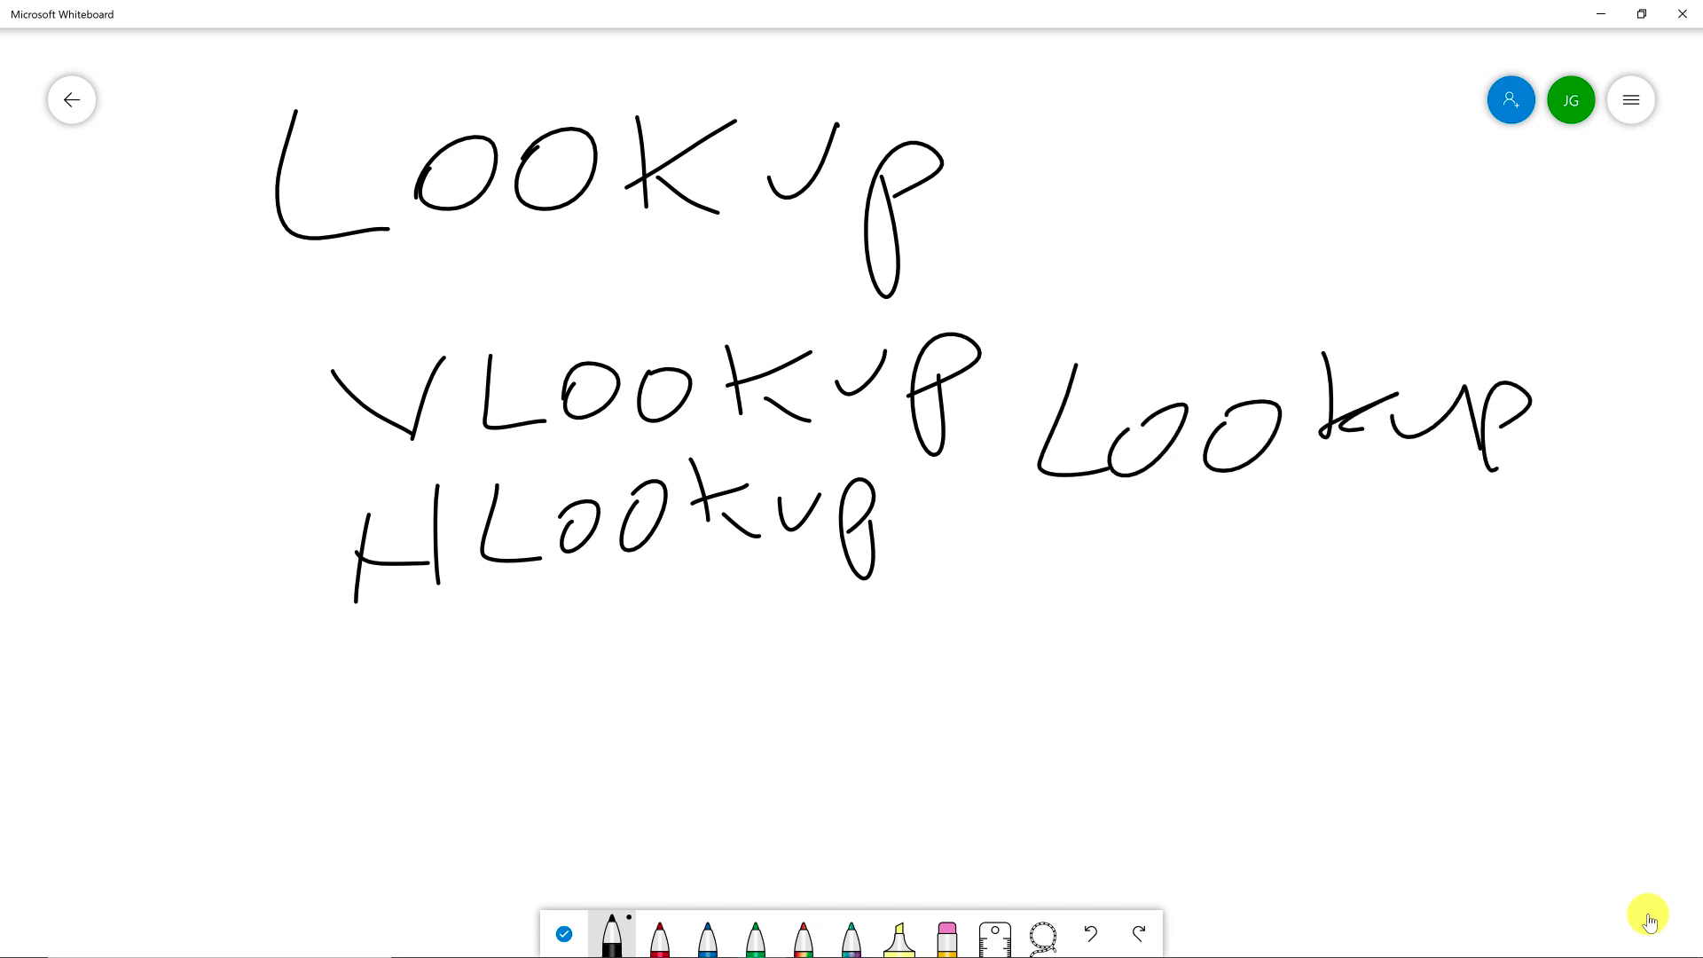
# Handwrite 'MATCH' below HLookup.
pyautogui.moveTo(408, 770)
pyautogui.mouseDown()
pyautogui.moveTo(434, 680)
pyautogui.moveTo(510, 717)
pyautogui.mouseUp()
pyautogui.moveTo(559, 665)
pyautogui.mouseDown()
pyautogui.moveTo(526, 759)
pyautogui.moveTo(618, 726)
pyautogui.mouseUp()
pyautogui.moveTo(542, 720)
pyautogui.mouseDown()
pyautogui.moveTo(619, 706)
pyautogui.moveTo(697, 654)
pyautogui.mouseUp()
pyautogui.moveTo(683, 682); pyautogui.dragTo(694, 724)
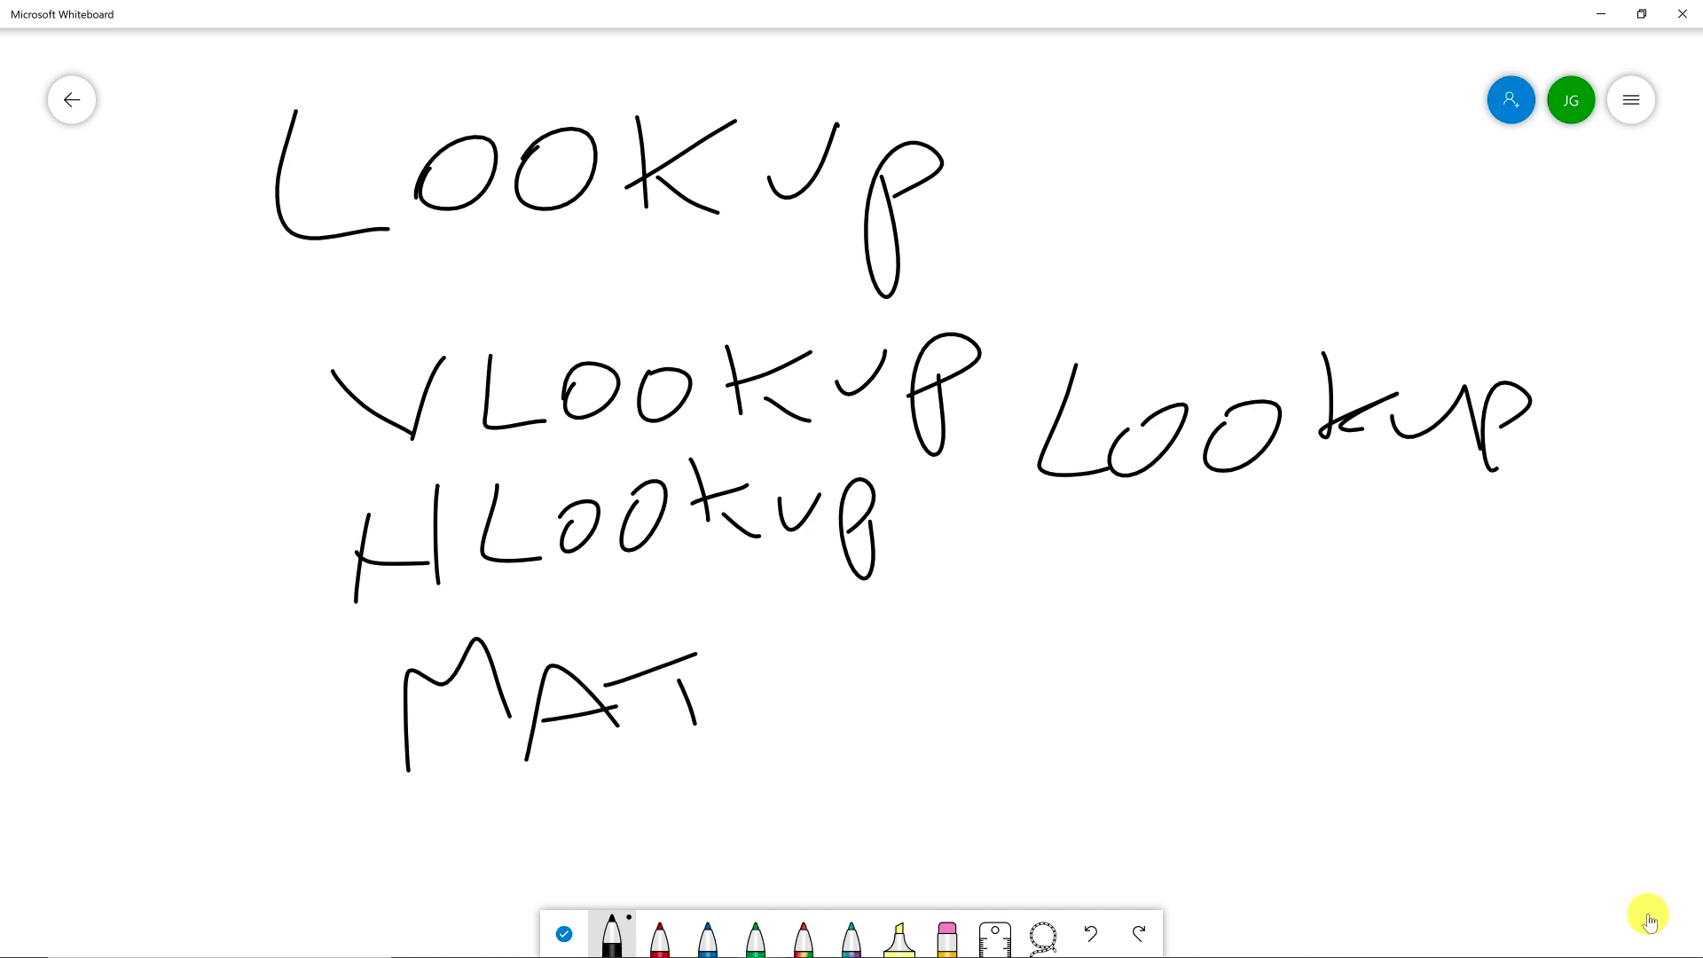
pyautogui.moveTo(768, 645); pyautogui.dragTo(777, 707)
pyautogui.moveTo(806, 616); pyautogui.dragTo(829, 697)
pyautogui.moveTo(819, 663)
pyautogui.mouseDown()
pyautogui.moveTo(850, 657)
pyautogui.moveTo(878, 698)
pyautogui.mouseUp()
# Handwrite 'XLookup' beside MATCH, then move to a clear area of the board.
pyautogui.moveTo(995, 624); pyautogui.dragTo(1065, 655)
pyautogui.moveTo(1052, 586)
pyautogui.mouseDown()
pyautogui.moveTo(1004, 708)
pyautogui.moveTo(1135, 681)
pyautogui.mouseUp()
pyautogui.moveTo(1178, 621)
pyautogui.mouseDown()
pyautogui.moveTo(1160, 657)
pyautogui.moveTo(1224, 626)
pyautogui.mouseUp()
pyautogui.moveTo(1276, 615)
pyautogui.mouseDown()
pyautogui.moveTo(1247, 665)
pyautogui.moveTo(1277, 615)
pyautogui.moveTo(1336, 681)
pyautogui.mouseUp()
pyautogui.moveTo(1386, 621)
pyautogui.mouseDown()
pyautogui.moveTo(1333, 644)
pyautogui.moveTo(1389, 669)
pyautogui.mouseUp()
pyautogui.moveTo(1418, 662)
pyautogui.mouseDown()
pyautogui.moveTo(1469, 615)
pyautogui.moveTo(1545, 625)
pyautogui.moveTo(1520, 667)
pyautogui.mouseUp()
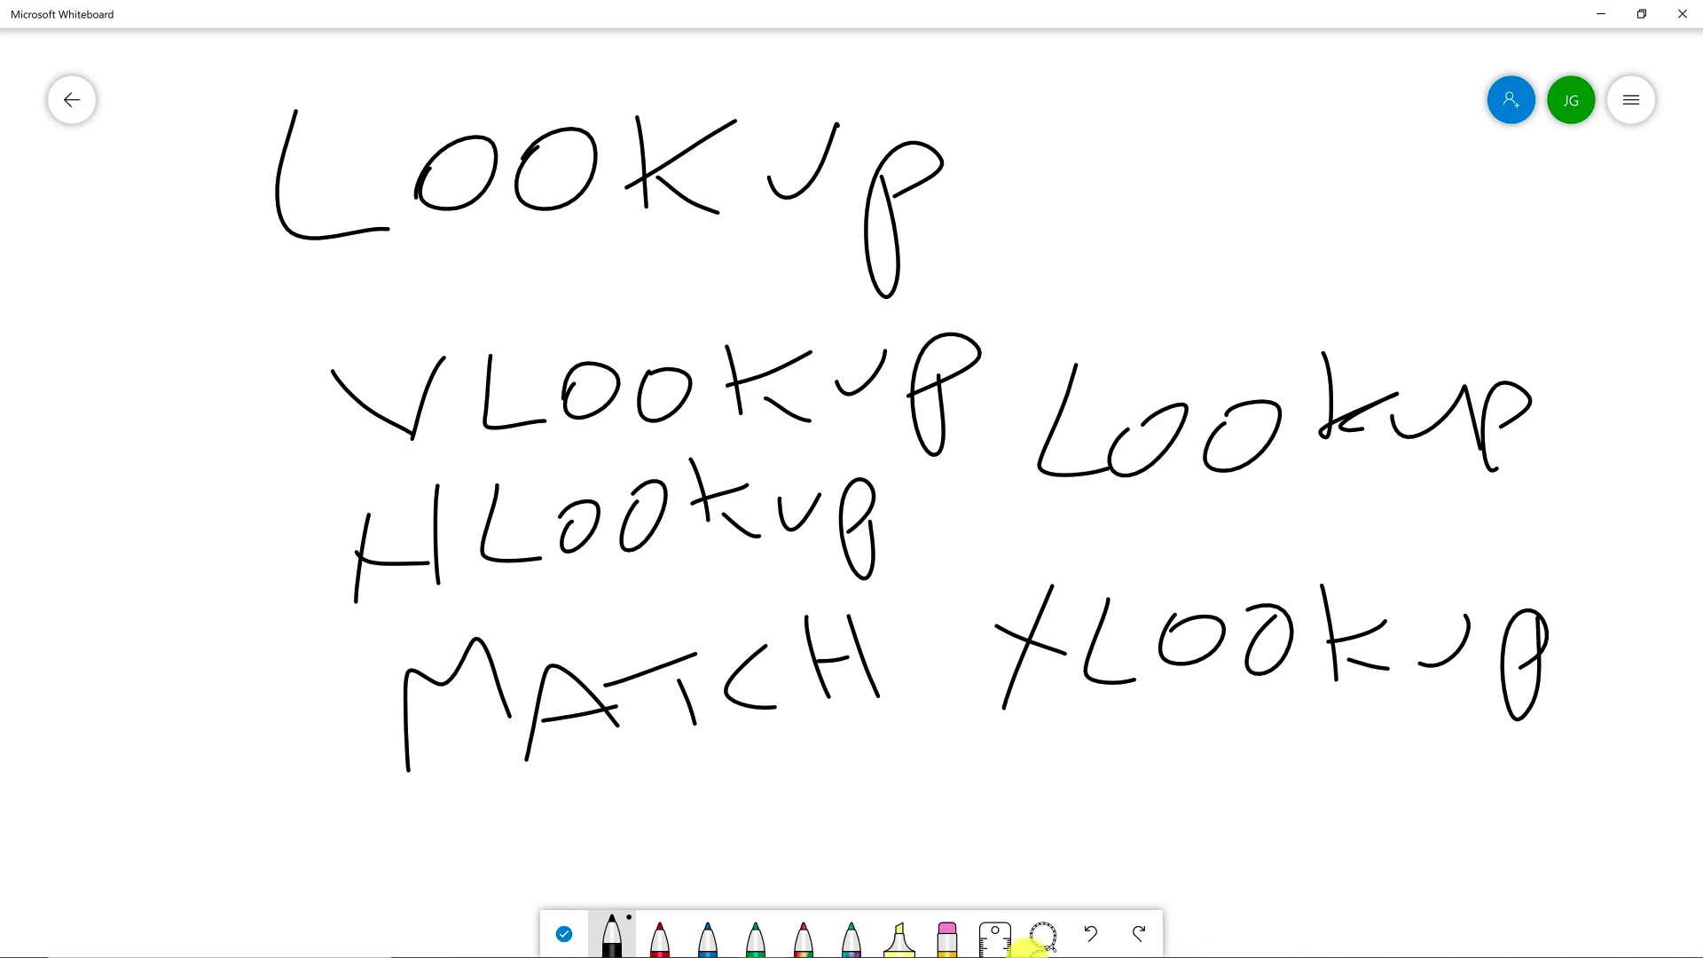
pyautogui.click(565, 933)
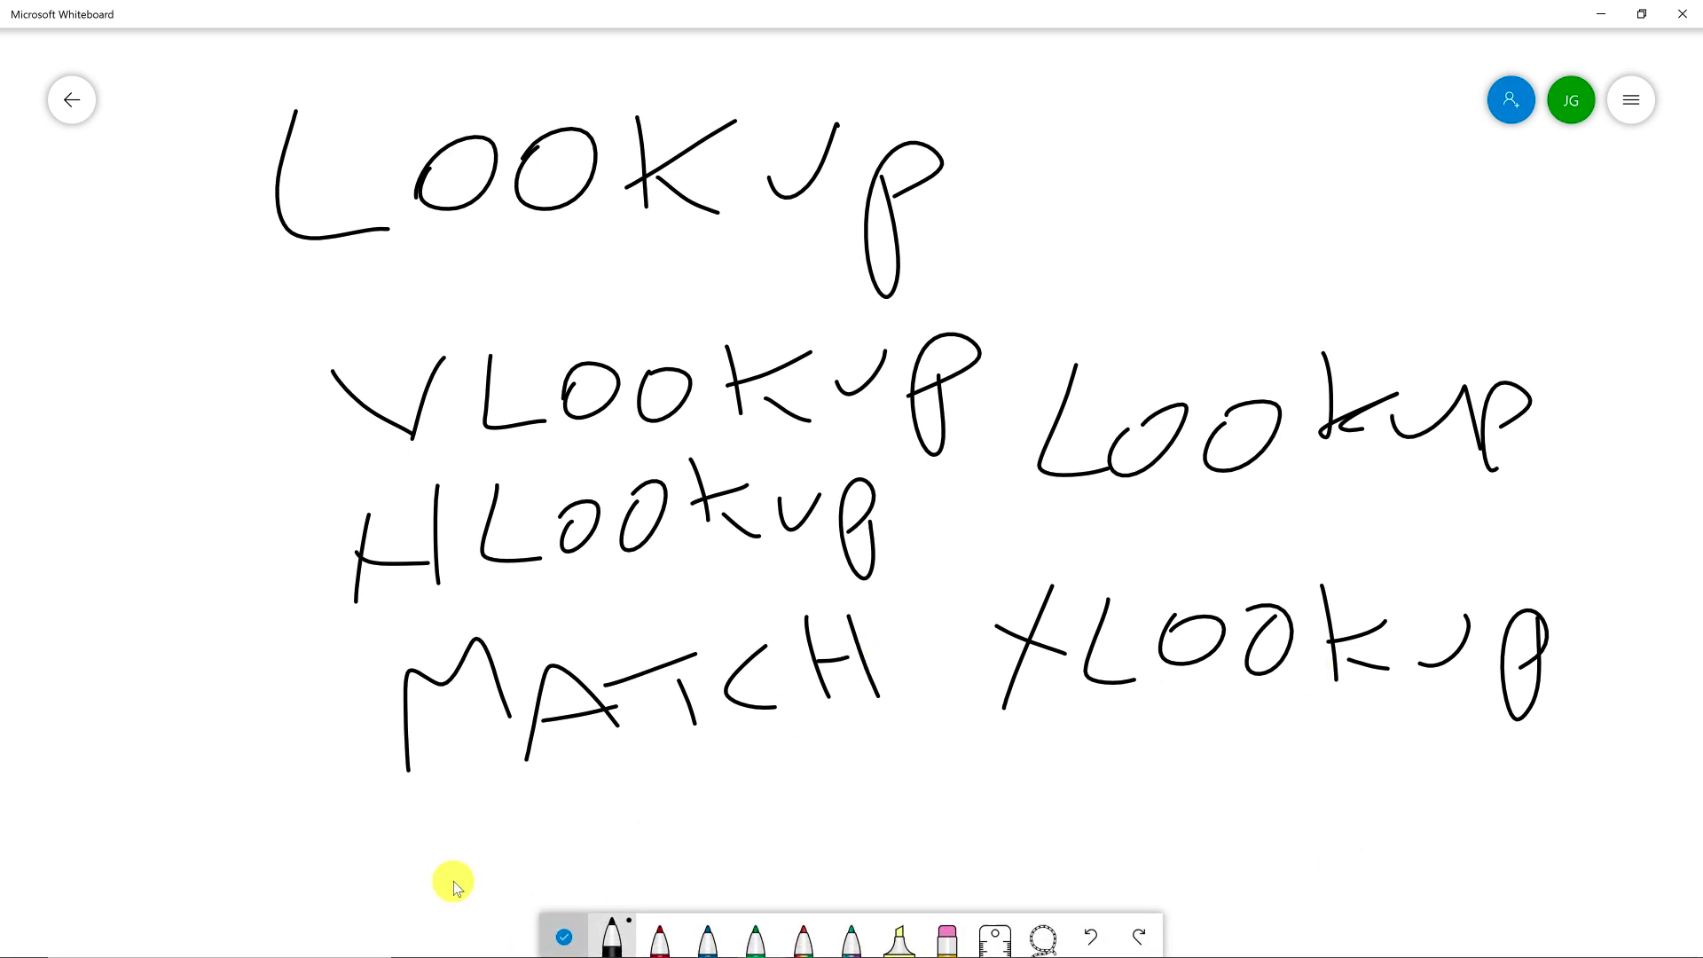
pyautogui.moveTo(454, 880); pyautogui.dragTo(259, 805)
# On a clear area, write 'Lookup' followed by an opening parenthesis.
pyautogui.scroll(-10, 259, 805)
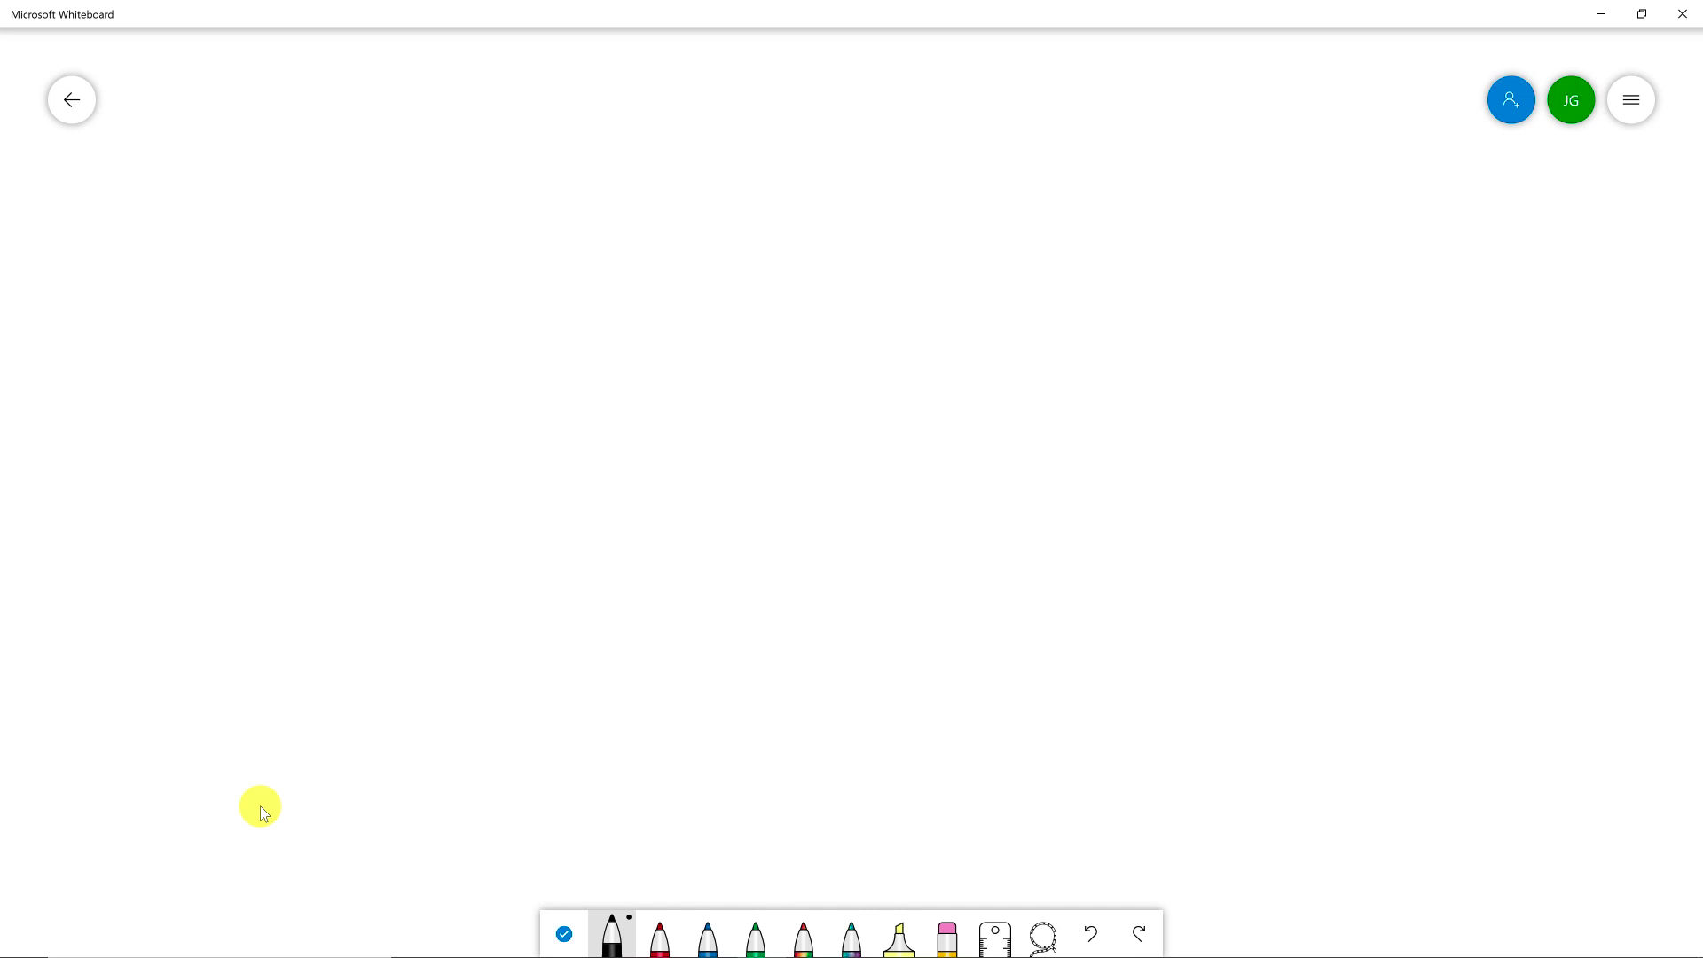
pyautogui.moveTo(252, 284); pyautogui.dragTo(307, 403)
pyautogui.moveTo(356, 330)
pyautogui.mouseDown()
pyautogui.moveTo(351, 381)
pyautogui.moveTo(342, 353)
pyautogui.mouseUp()
pyautogui.moveTo(448, 303)
pyautogui.mouseDown()
pyautogui.moveTo(435, 382)
pyautogui.moveTo(426, 337)
pyautogui.mouseUp()
pyautogui.moveTo(528, 277); pyautogui.dragTo(537, 348)
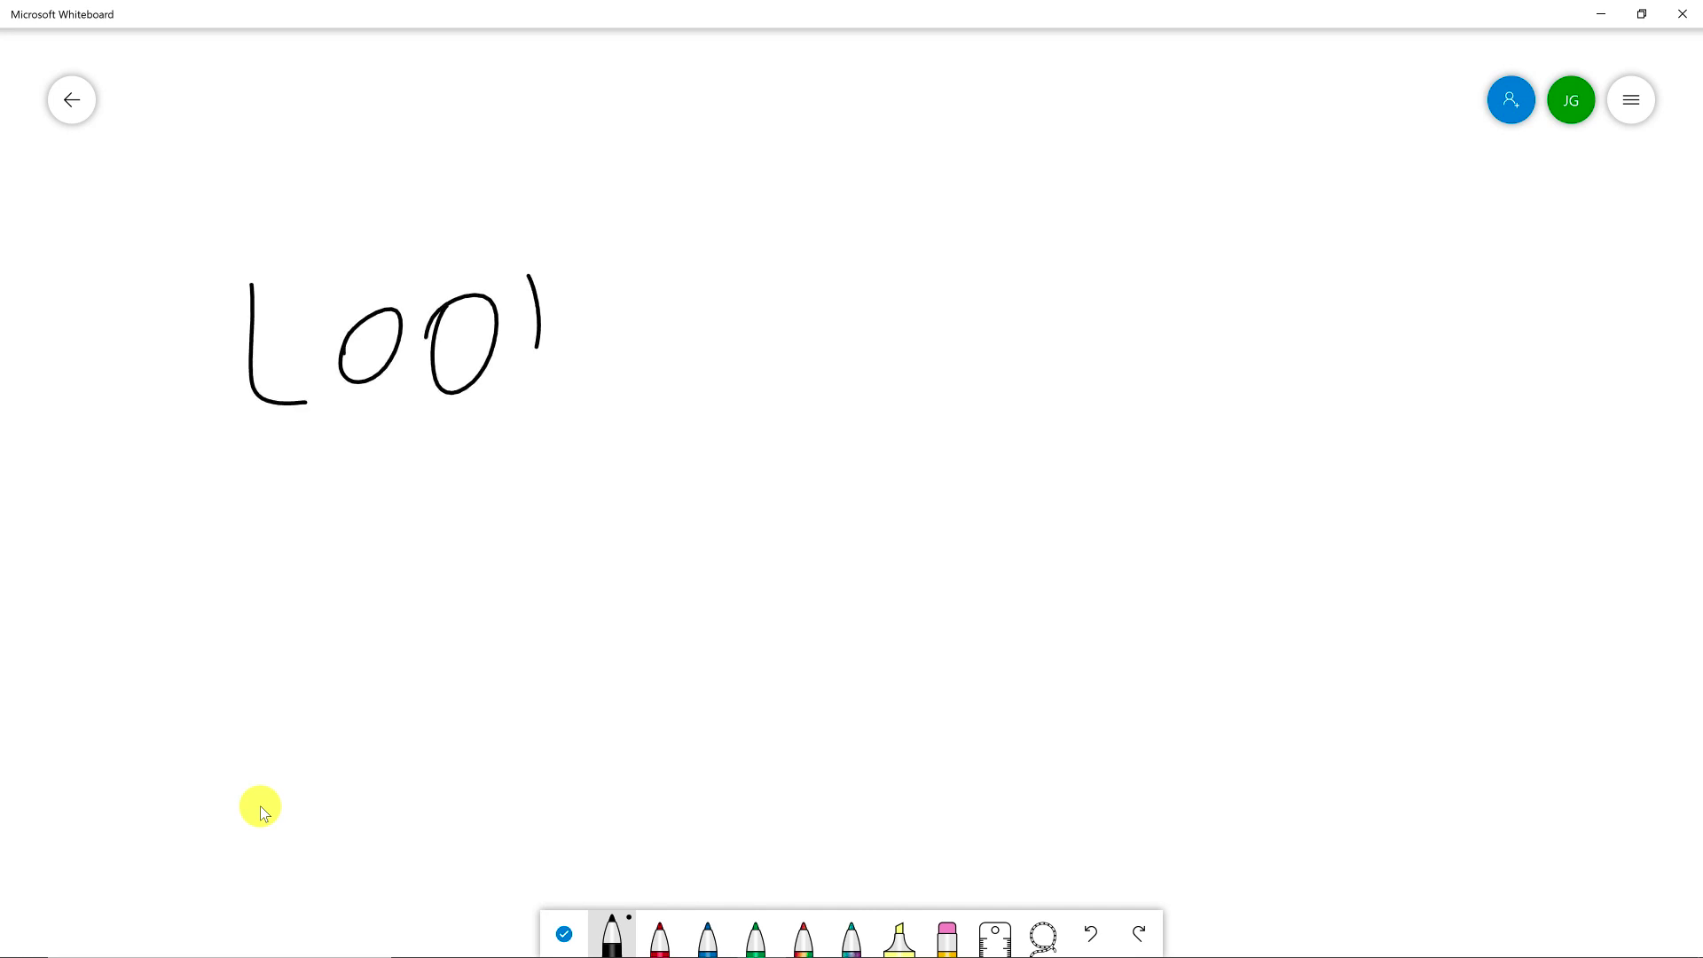
pyautogui.moveTo(606, 285)
pyautogui.mouseDown()
pyautogui.moveTo(596, 352)
pyautogui.moveTo(700, 425)
pyautogui.moveTo(683, 360)
pyautogui.mouseUp()
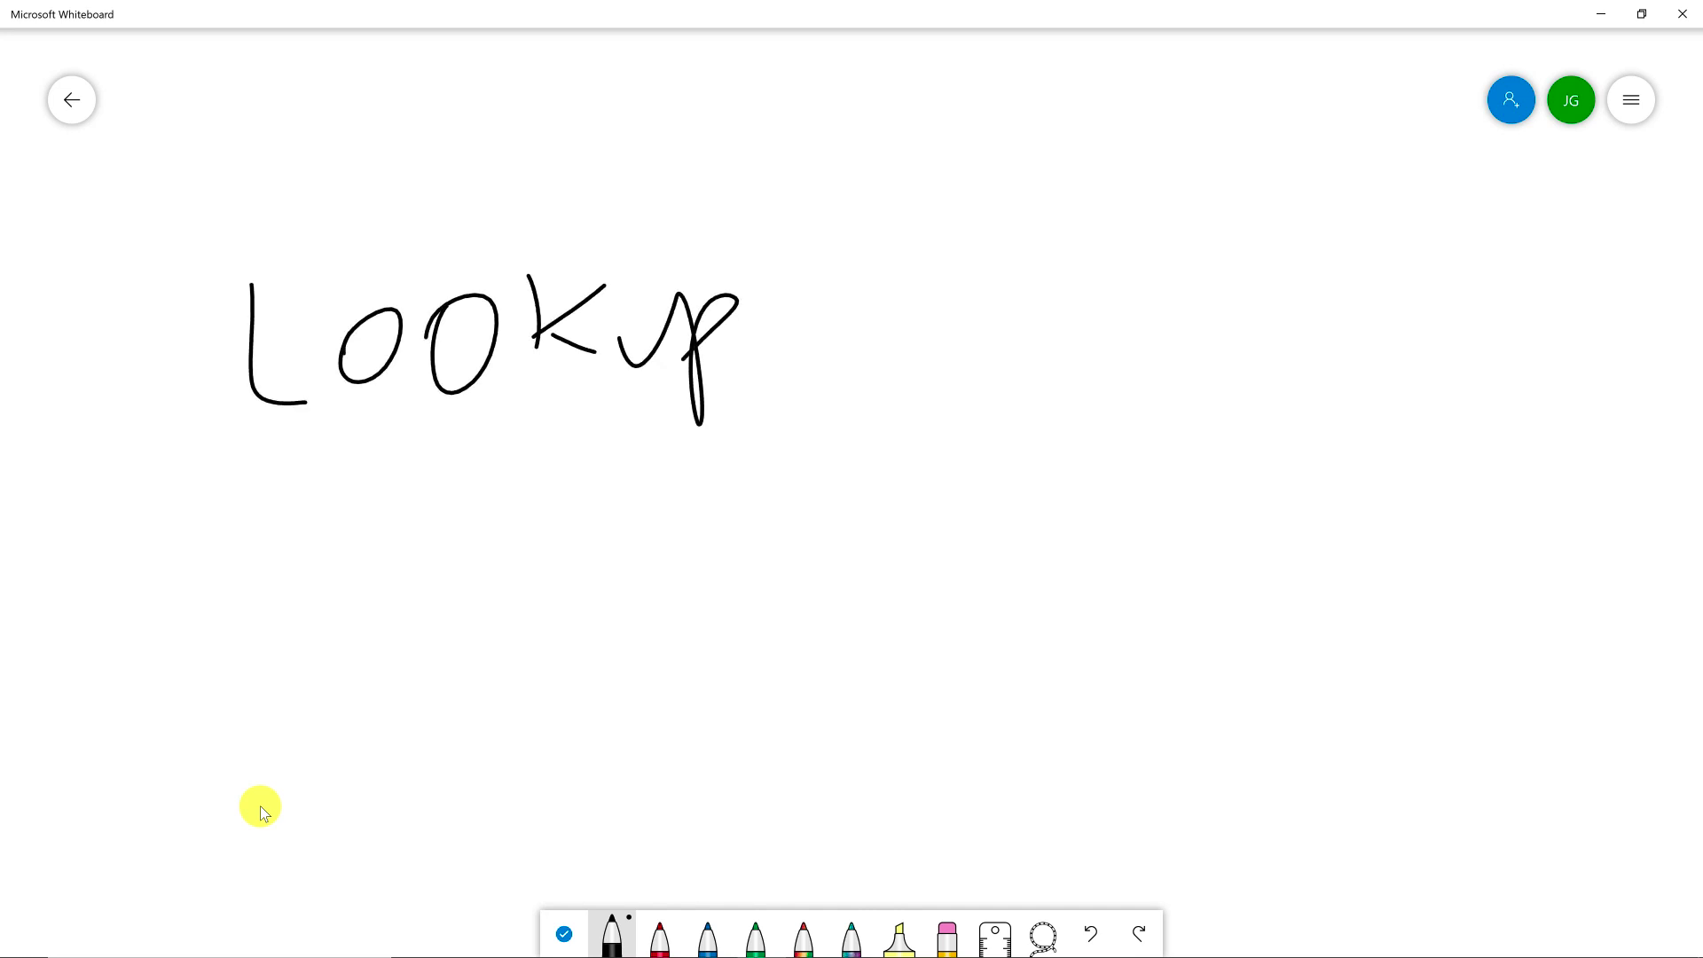
pyautogui.moveTo(416, 435); pyautogui.dragTo(417, 590)
# Sketch a magnifying glass argument and a small grid table argument, separated by commas.
pyautogui.moveTo(549, 464)
pyautogui.mouseDown()
pyautogui.moveTo(550, 552)
pyautogui.moveTo(585, 479)
pyautogui.moveTo(594, 522)
pyautogui.moveTo(565, 481)
pyautogui.mouseUp()
pyautogui.moveTo(572, 543)
pyautogui.mouseDown()
pyautogui.moveTo(629, 605)
pyautogui.moveTo(568, 554)
pyautogui.moveTo(619, 568)
pyautogui.mouseUp()
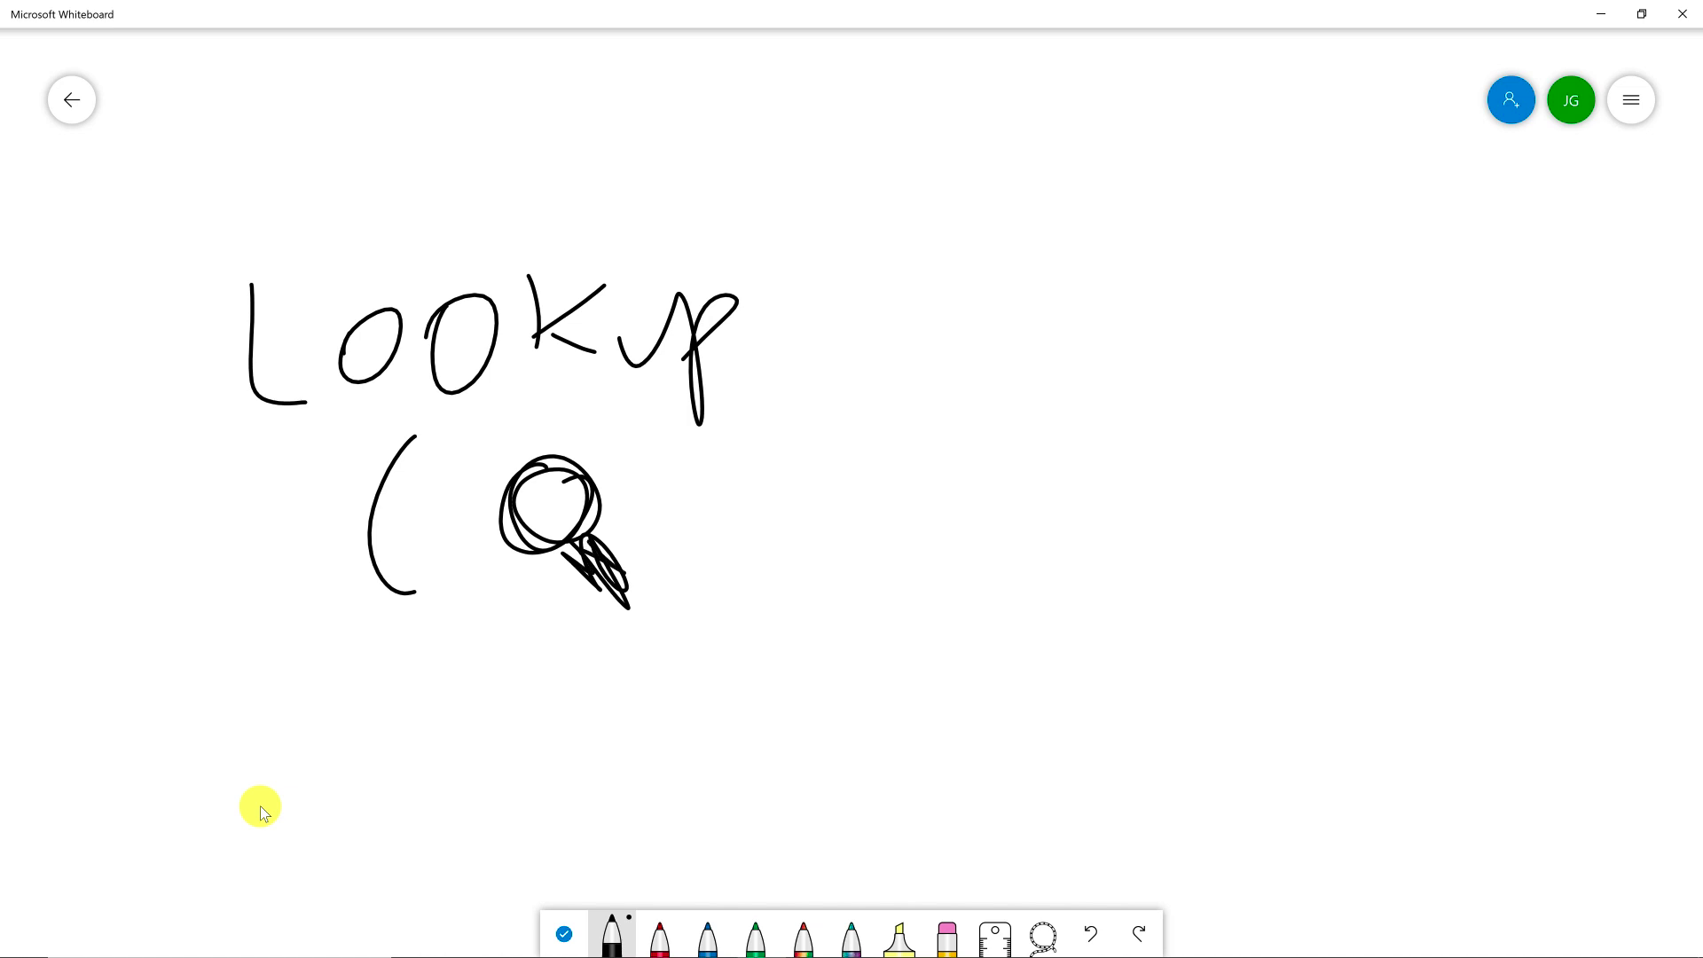
pyautogui.moveTo(708, 525); pyautogui.dragTo(702, 564)
pyautogui.moveTo(818, 431)
pyautogui.mouseDown()
pyautogui.moveTo(821, 535)
pyautogui.moveTo(921, 424)
pyautogui.moveTo(1078, 519)
pyautogui.moveTo(825, 543)
pyautogui.mouseUp()
pyautogui.moveTo(828, 472); pyautogui.dragTo(1073, 460)
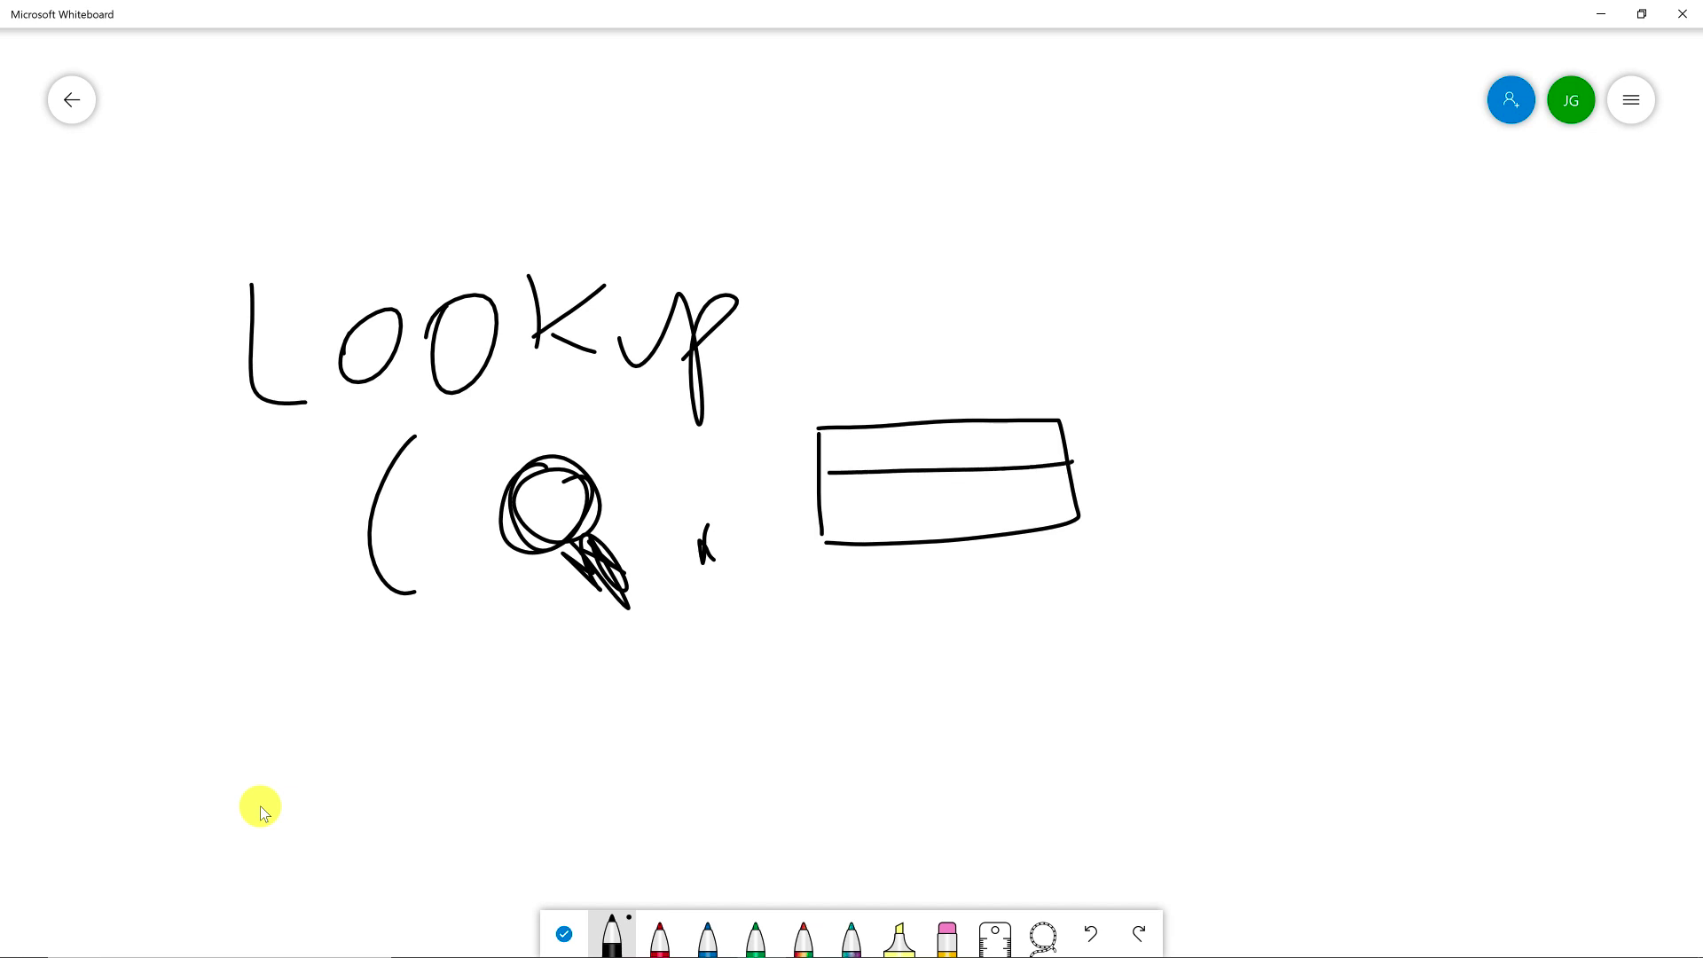
pyautogui.moveTo(900, 421); pyautogui.dragTo(920, 540)
pyautogui.moveTo(967, 423); pyautogui.dragTo(991, 536)
pyautogui.moveTo(1139, 511); pyautogui.dragTo(1152, 545)
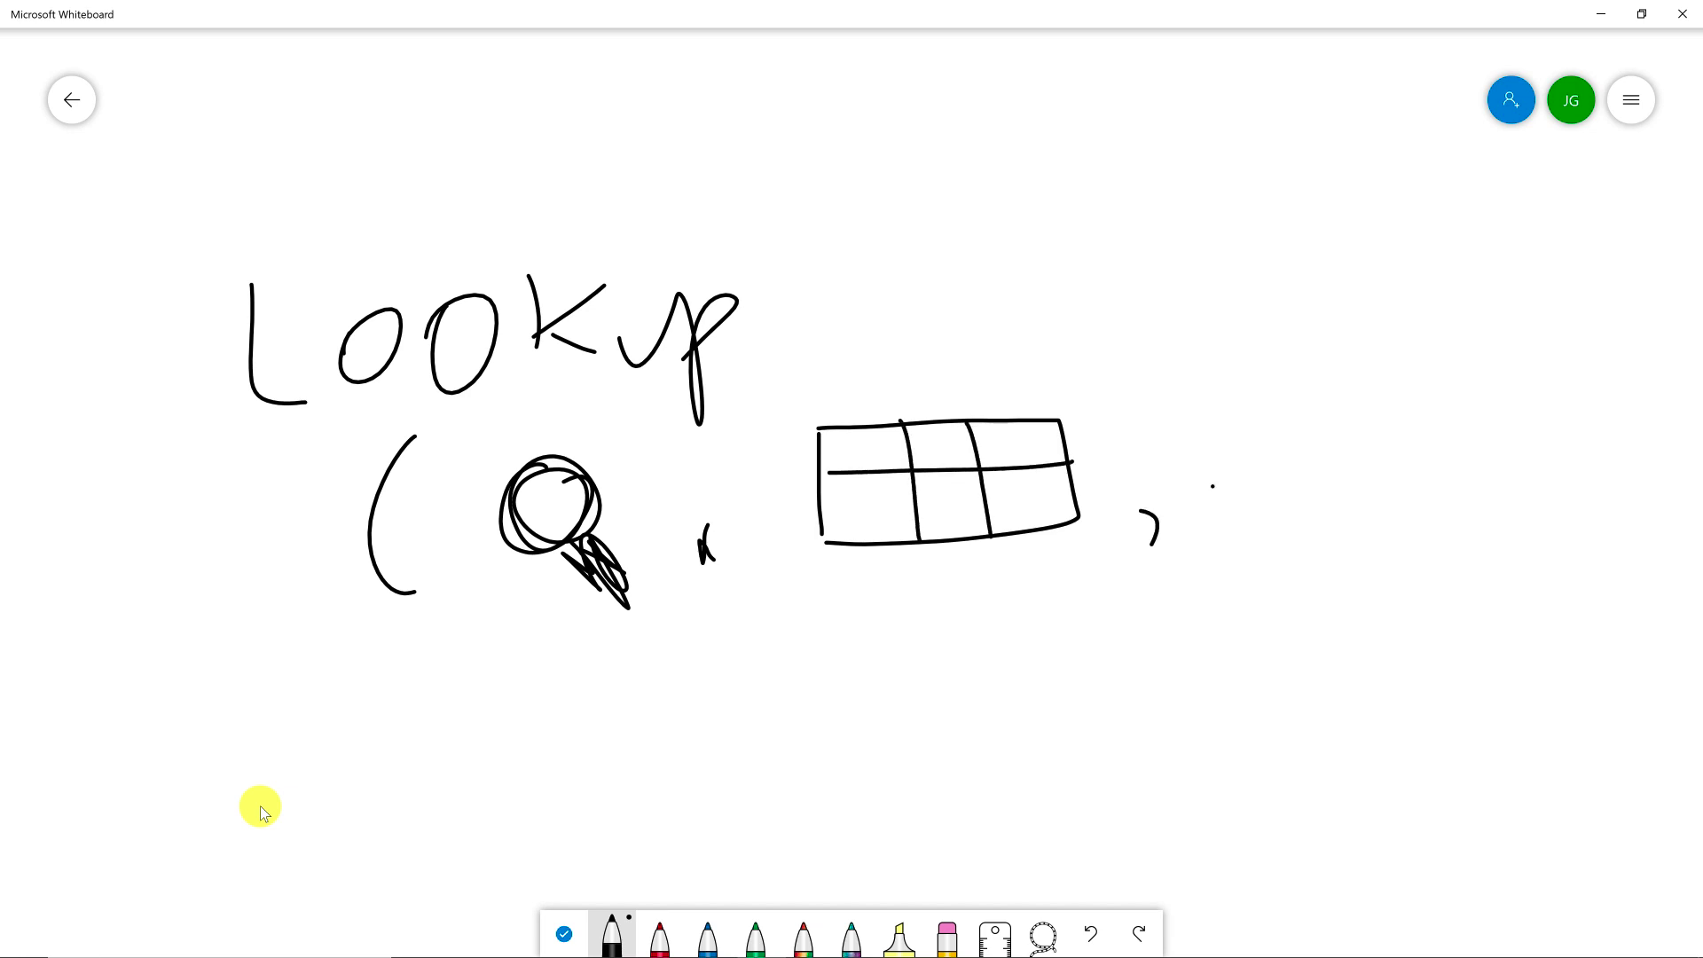
# Add dashes for further arguments, close the parenthesis, and label them 'special' with an arrow.
pyautogui.click(1276, 475)
pyautogui.moveTo(1212, 486); pyautogui.dragTo(1332, 471)
pyautogui.moveTo(1412, 510)
pyautogui.mouseDown()
pyautogui.moveTo(1437, 523)
pyautogui.moveTo(1427, 571)
pyautogui.mouseUp()
pyautogui.moveTo(1263, 243)
pyautogui.mouseDown()
pyautogui.moveTo(1281, 374)
pyautogui.moveTo(1327, 349)
pyautogui.mouseUp()
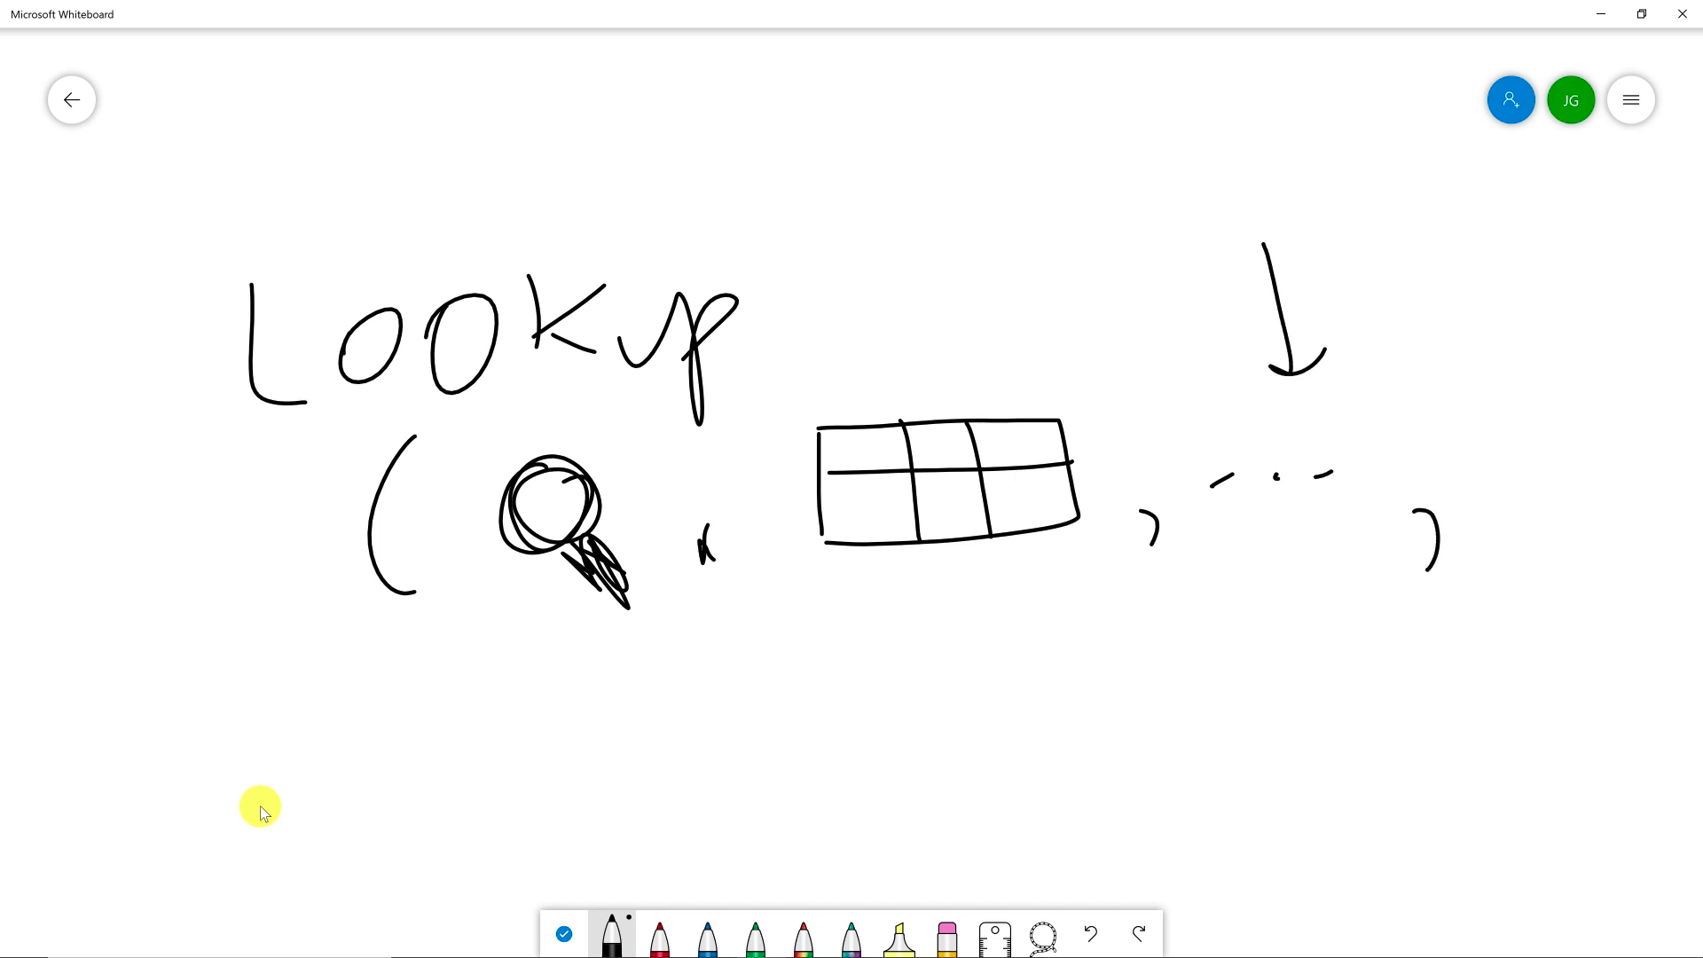
pyautogui.moveTo(1148, 108)
pyautogui.mouseDown()
pyautogui.moveTo(1125, 177)
pyautogui.moveTo(1193, 122)
pyautogui.moveTo(1318, 102)
pyautogui.mouseUp()
pyautogui.moveTo(1338, 58); pyautogui.dragTo(1345, 78)
pyautogui.moveTo(1377, 66); pyautogui.dragTo(1448, 87)
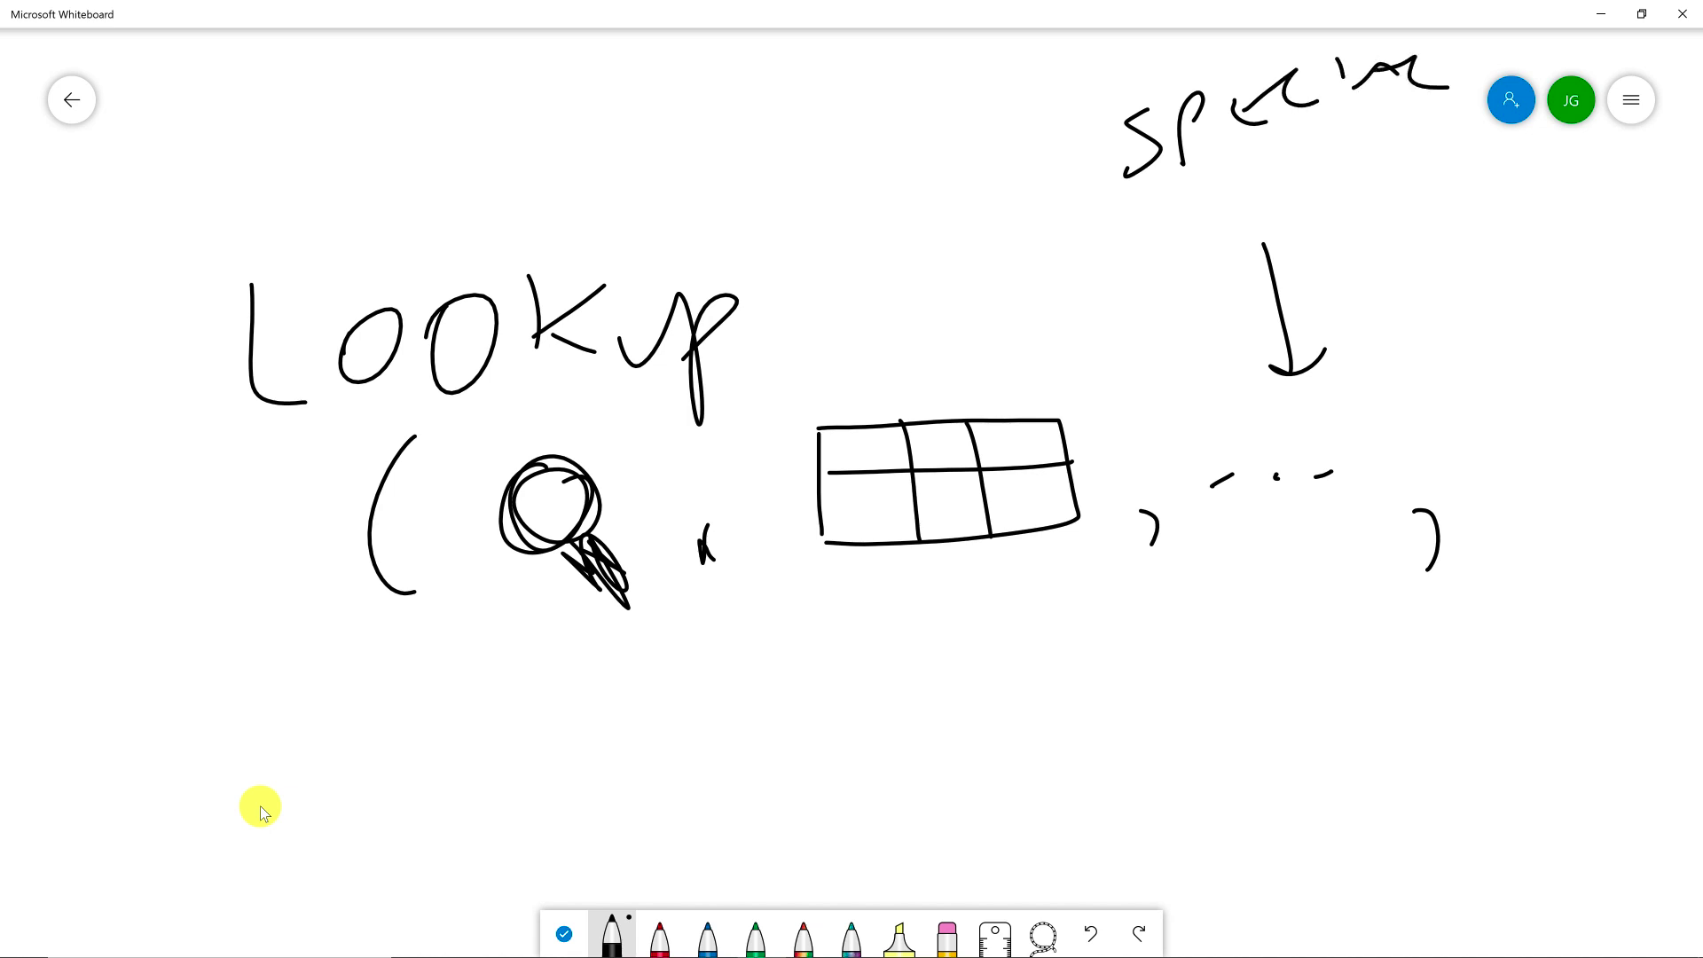
# Draw an equals sign, a large closing bracket, and an arrow pointing up at the equals sign.
pyautogui.moveTo(1487, 462)
pyautogui.mouseDown()
pyautogui.moveTo(1570, 449)
pyautogui.moveTo(1515, 459)
pyautogui.moveTo(1579, 495)
pyautogui.moveTo(1505, 513)
pyautogui.mouseUp()
pyautogui.moveTo(1606, 396); pyautogui.dragTo(1604, 558)
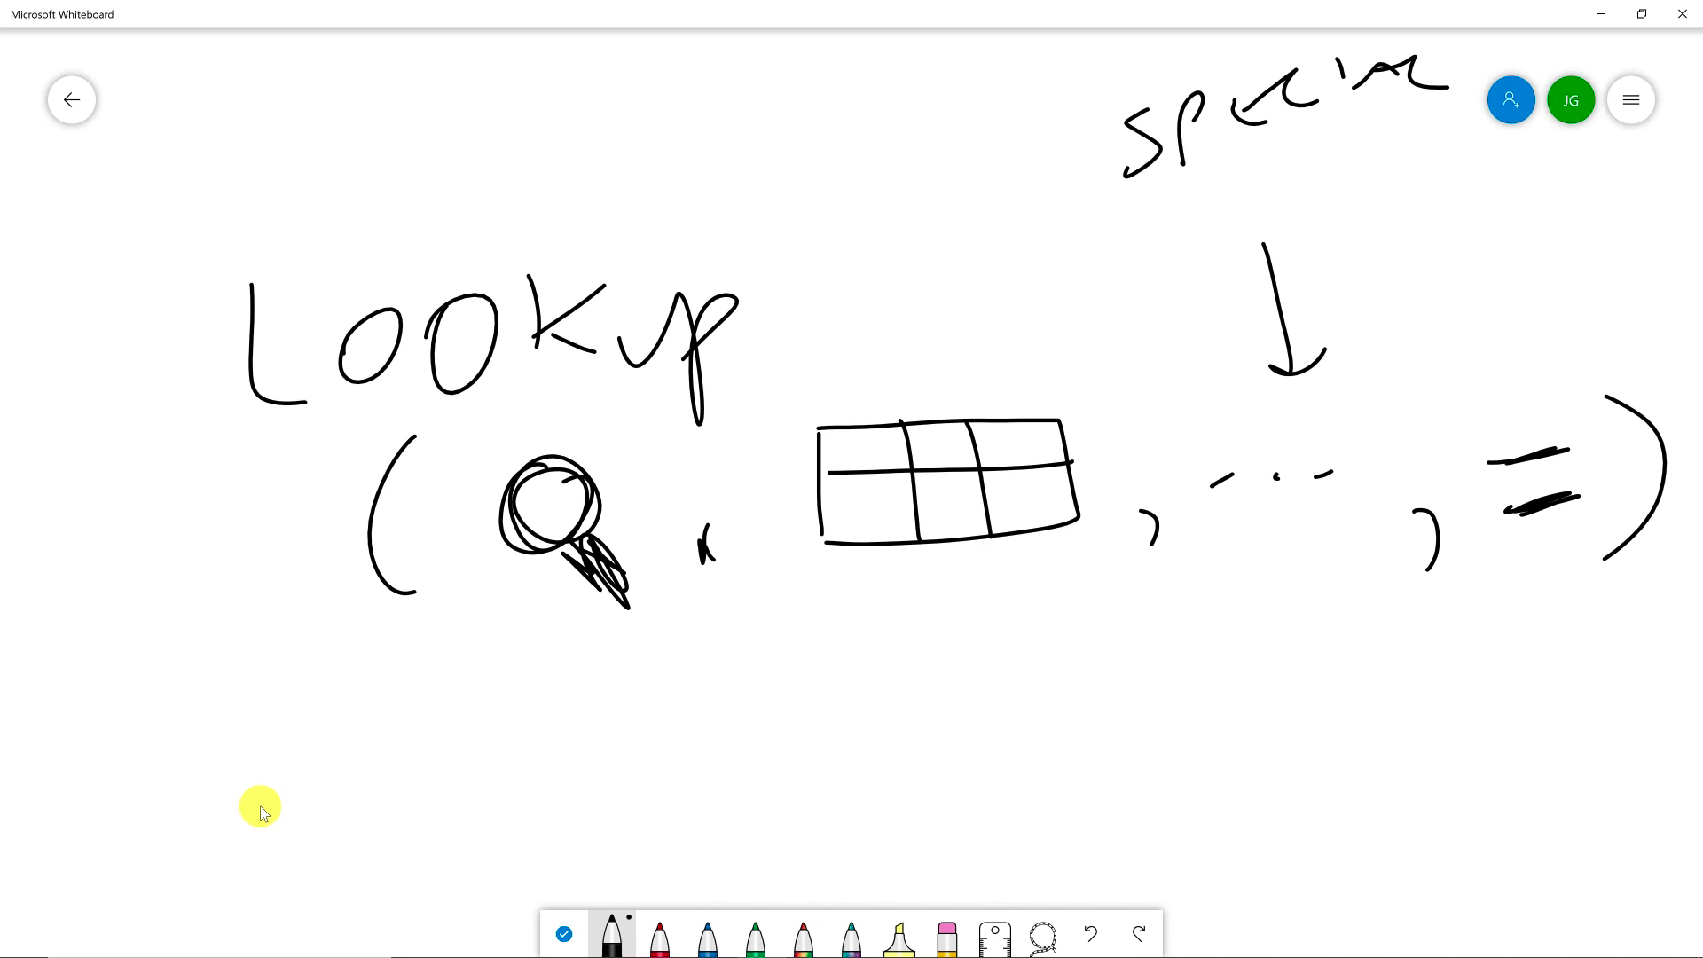
pyautogui.moveTo(1552, 748); pyautogui.dragTo(1570, 616)
# Handwrite 'VLookup' on a fresh area of the board.
pyautogui.scroll(-6, 259, 806)
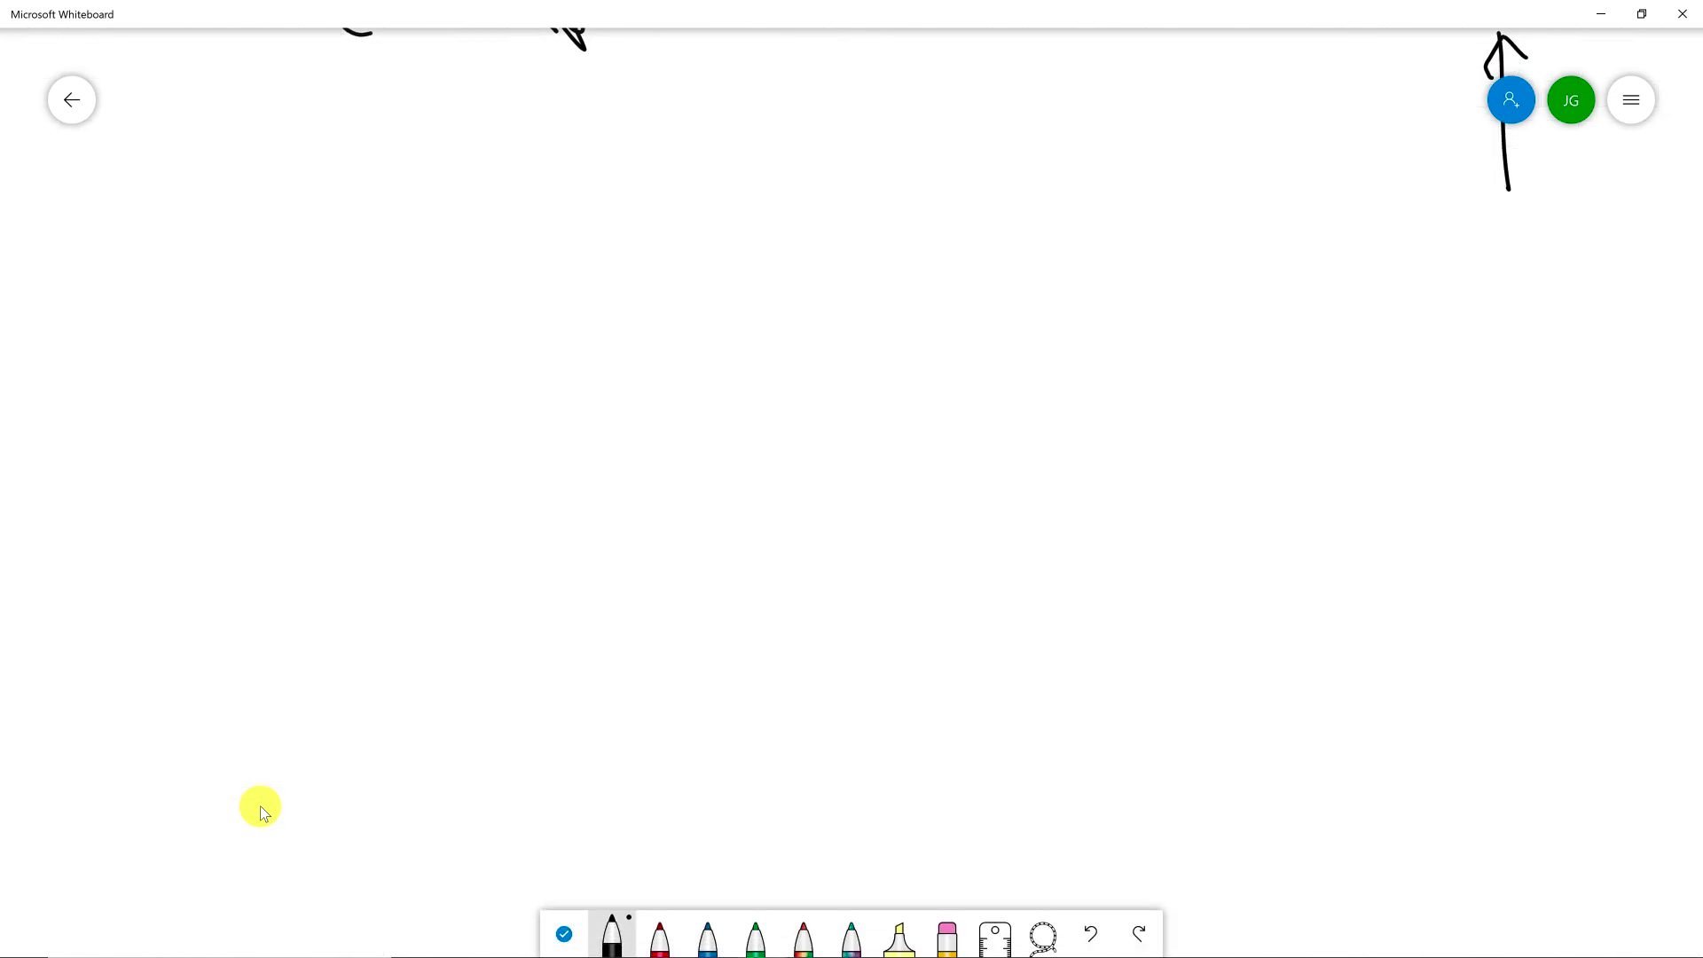
pyautogui.moveTo(264, 153)
pyautogui.mouseDown()
pyautogui.moveTo(312, 258)
pyautogui.moveTo(352, 162)
pyautogui.mouseUp()
pyautogui.moveTo(394, 161)
pyautogui.mouseDown()
pyautogui.moveTo(384, 235)
pyautogui.moveTo(437, 283)
pyautogui.mouseUp()
pyautogui.moveTo(497, 208)
pyautogui.mouseDown()
pyautogui.moveTo(524, 275)
pyautogui.moveTo(450, 261)
pyautogui.mouseUp()
pyautogui.moveTo(588, 209)
pyautogui.mouseDown()
pyautogui.moveTo(595, 275)
pyautogui.moveTo(635, 217)
pyautogui.mouseUp()
pyautogui.moveTo(663, 151)
pyautogui.mouseDown()
pyautogui.moveTo(681, 253)
pyautogui.moveTo(742, 256)
pyautogui.moveTo(841, 209)
pyautogui.mouseUp()
pyautogui.moveTo(862, 193)
pyautogui.mouseDown()
pyautogui.moveTo(854, 295)
pyautogui.moveTo(903, 228)
pyautogui.mouseUp()
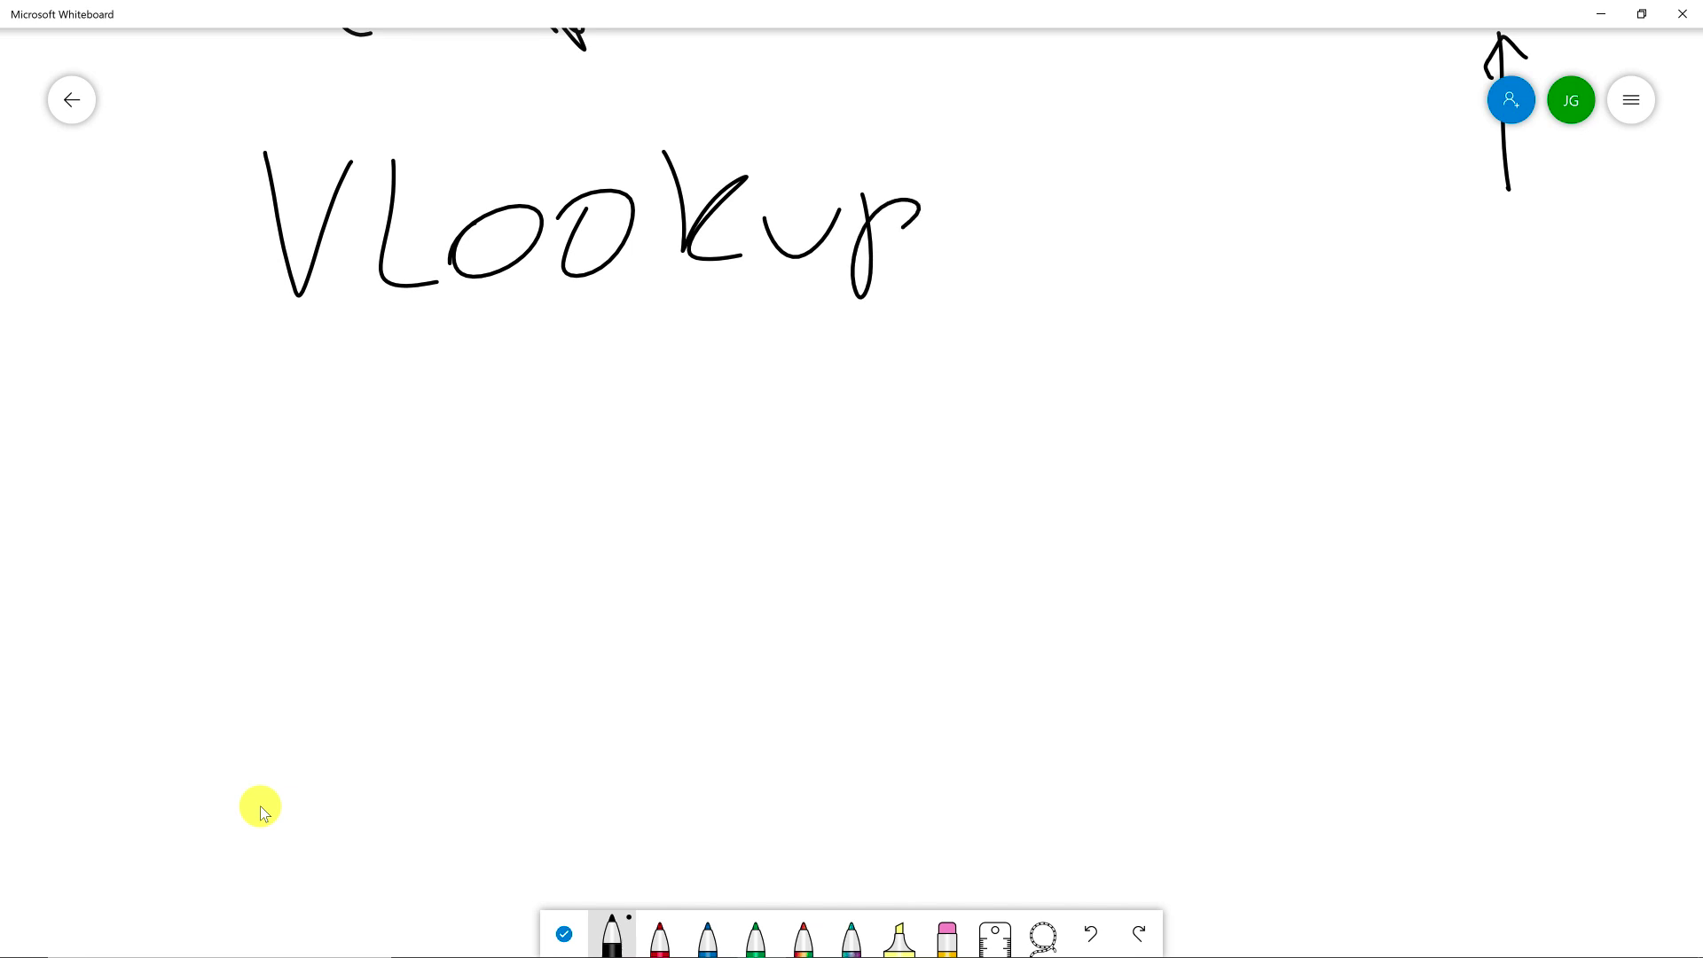
# Underline VLookup, draw a table outline with a header row, and write 'GT' in the top-left cell.
pyautogui.moveTo(210, 333); pyautogui.dragTo(1131, 293)
pyautogui.moveTo(325, 391)
pyautogui.mouseDown()
pyautogui.moveTo(369, 825)
pyautogui.moveTo(1322, 337)
pyautogui.moveTo(631, 780)
pyautogui.moveTo(367, 779)
pyautogui.mouseUp()
pyautogui.moveTo(507, 355); pyautogui.dragTo(590, 803)
pyautogui.moveTo(327, 510); pyautogui.dragTo(1357, 366)
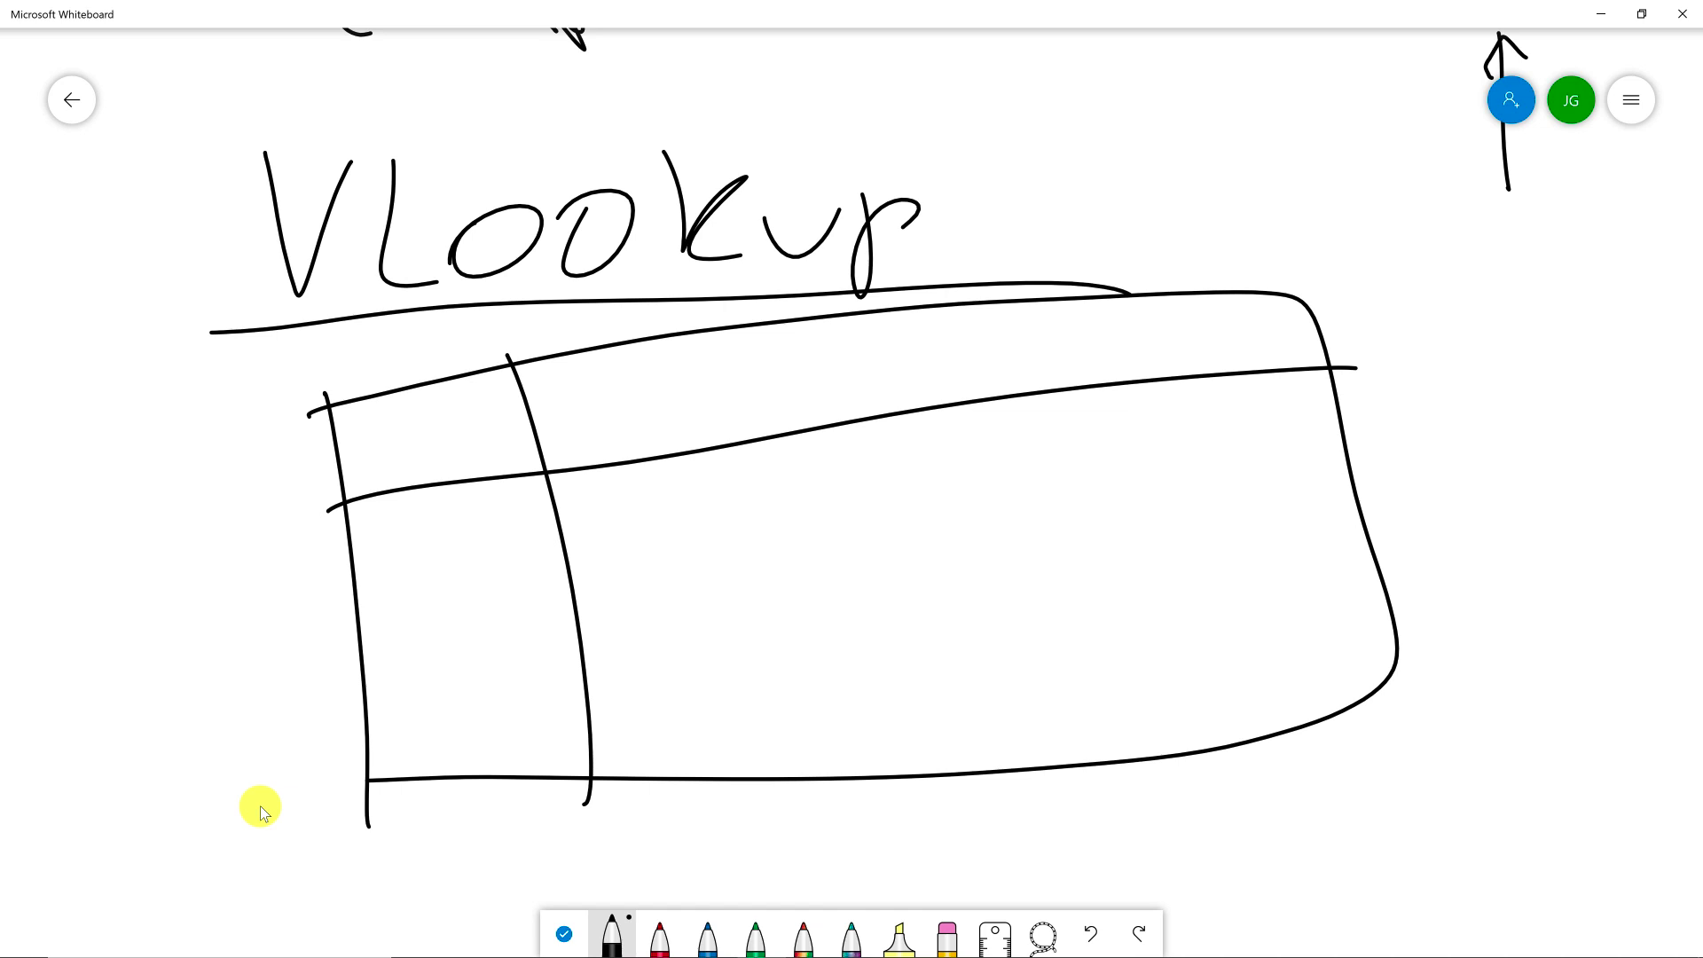
pyautogui.moveTo(398, 424)
pyautogui.mouseDown()
pyautogui.moveTo(390, 461)
pyautogui.moveTo(382, 436)
pyautogui.mouseUp()
pyautogui.moveTo(408, 430)
pyautogui.mouseDown()
pyautogui.moveTo(468, 415)
pyautogui.moveTo(467, 450)
pyautogui.moveTo(433, 450)
pyautogui.mouseUp()
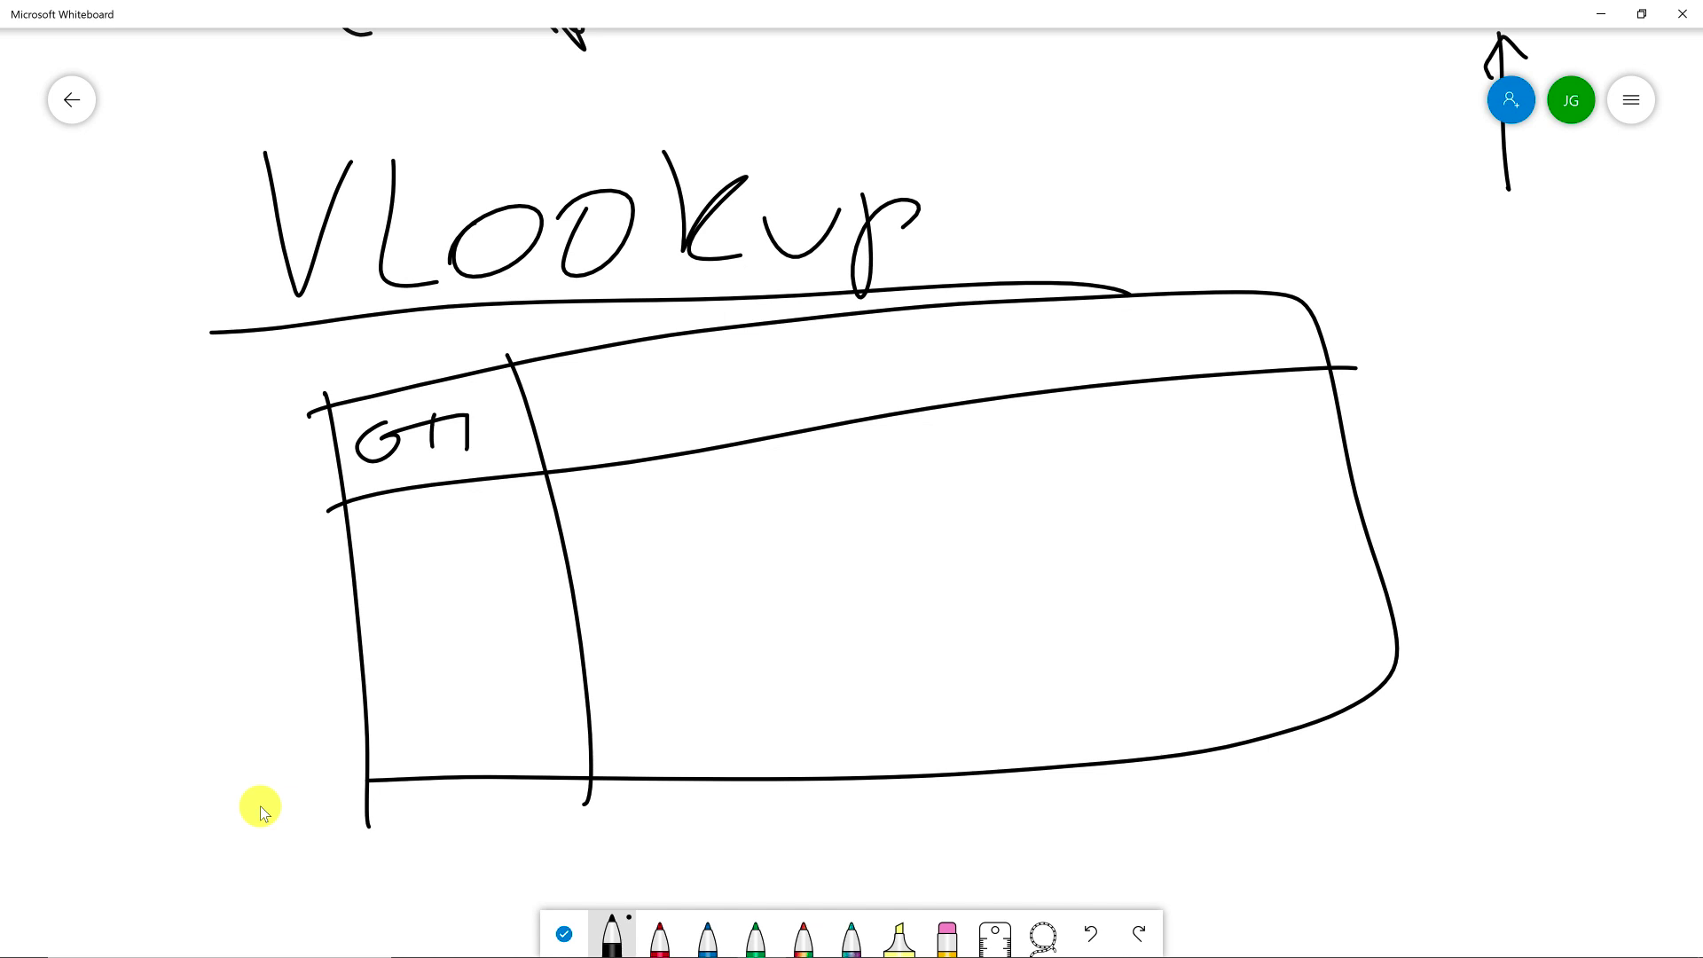
# Add dash entries down the first column and an arrow pointing to the GT header.
pyautogui.moveTo(409, 536); pyautogui.dragTo(472, 512)
pyautogui.moveTo(413, 575); pyautogui.dragTo(483, 560)
pyautogui.moveTo(427, 632); pyautogui.dragTo(484, 605)
pyautogui.moveTo(433, 695); pyautogui.dragTo(504, 662)
pyautogui.moveTo(191, 521); pyautogui.dragTo(321, 486)
pyautogui.moveTo(305, 422); pyautogui.dragTo(315, 490)
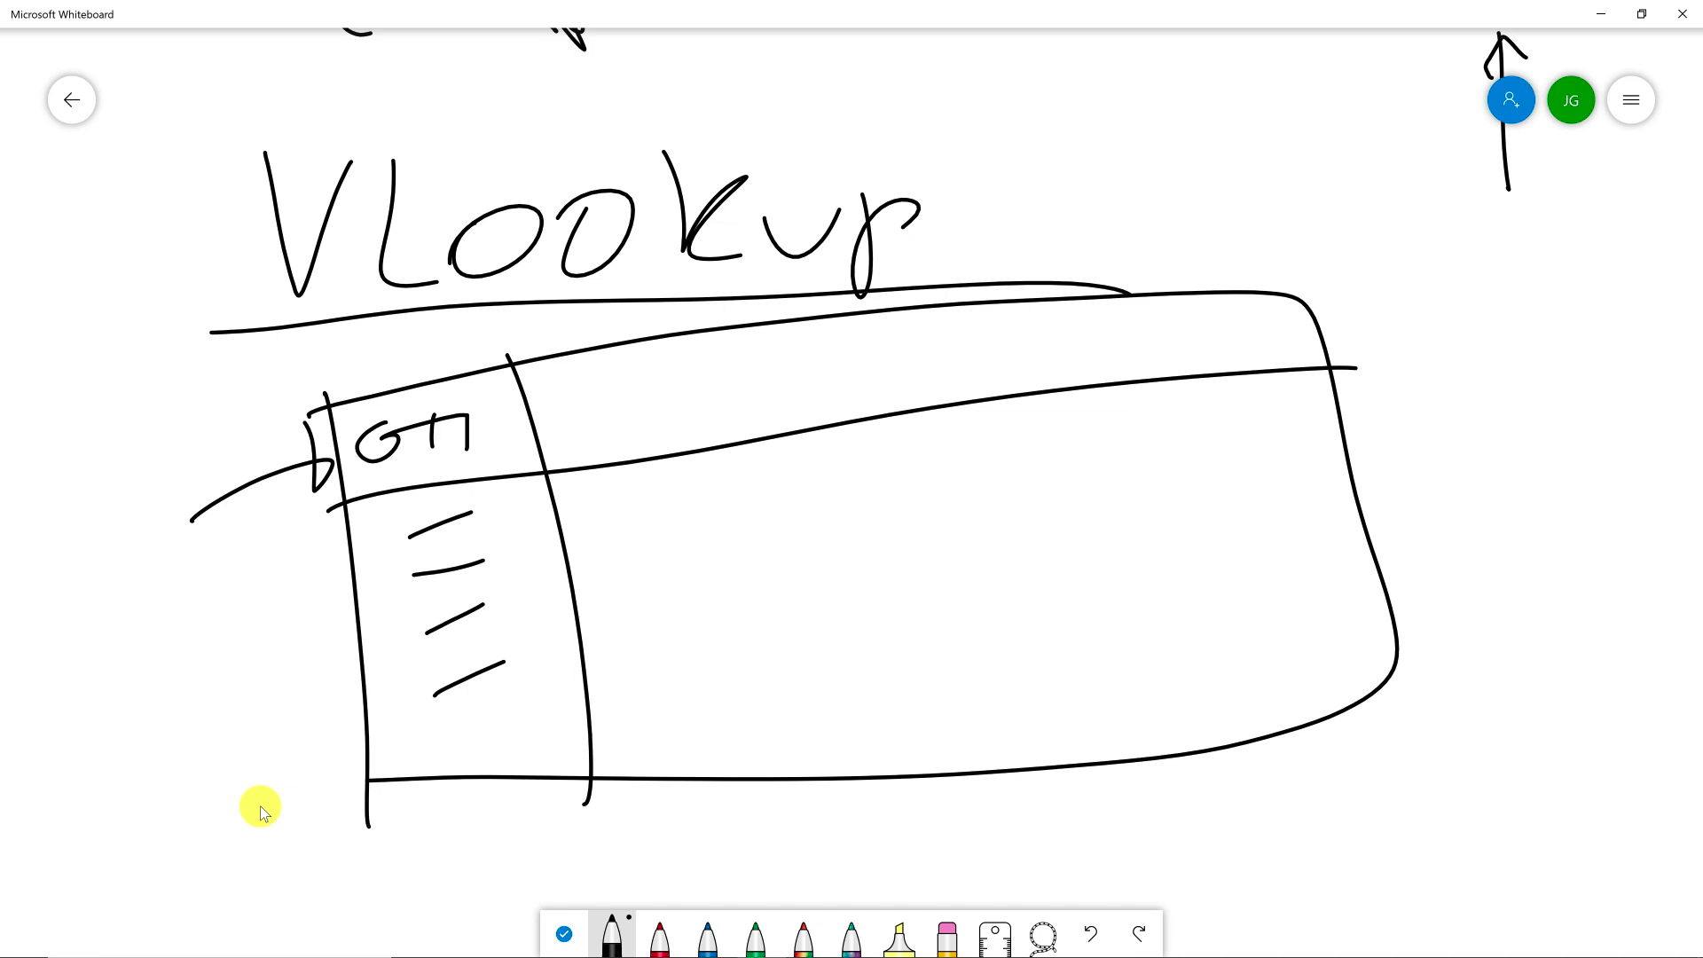
# Add another entry, draw more column lines, and circle the third entry in the first column.
pyautogui.moveTo(448, 733); pyautogui.dragTo(506, 717)
pyautogui.moveTo(724, 328); pyautogui.dragTo(786, 764)
pyautogui.moveTo(951, 264); pyautogui.dragTo(989, 724)
pyautogui.moveTo(1187, 359); pyautogui.dragTo(1219, 671)
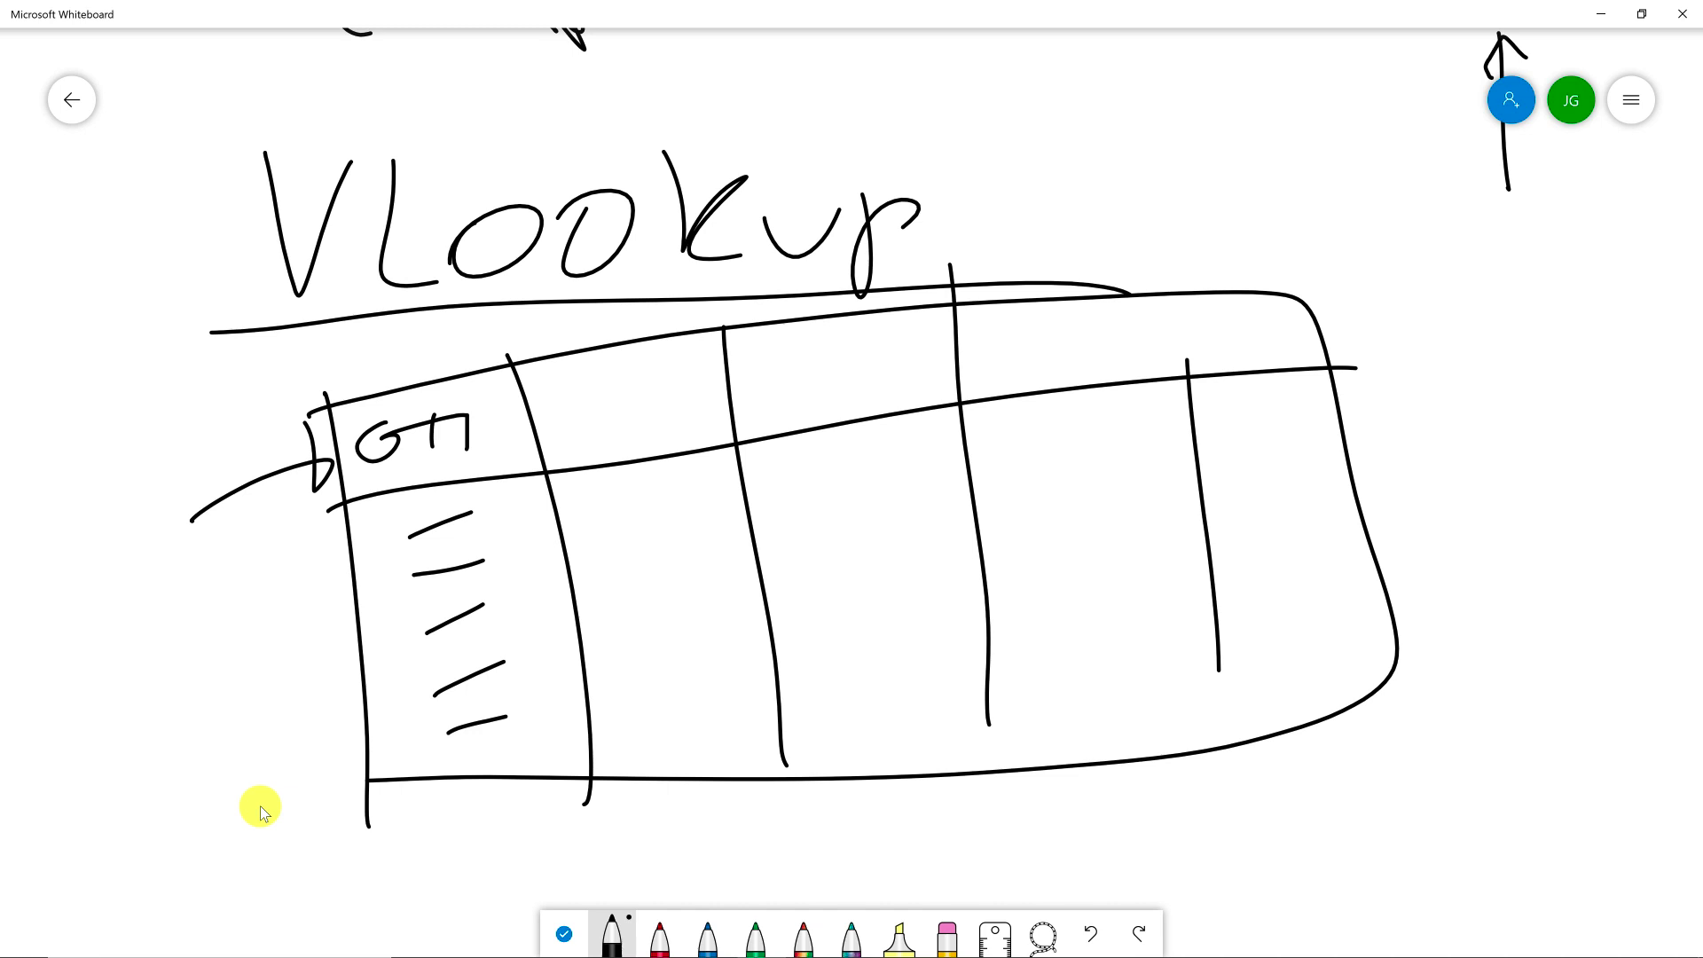
pyautogui.moveTo(516, 597)
pyautogui.mouseDown()
pyautogui.moveTo(428, 582)
pyautogui.moveTo(466, 670)
pyautogui.moveTo(434, 577)
pyautogui.mouseUp()
pyautogui.click(804, 937)
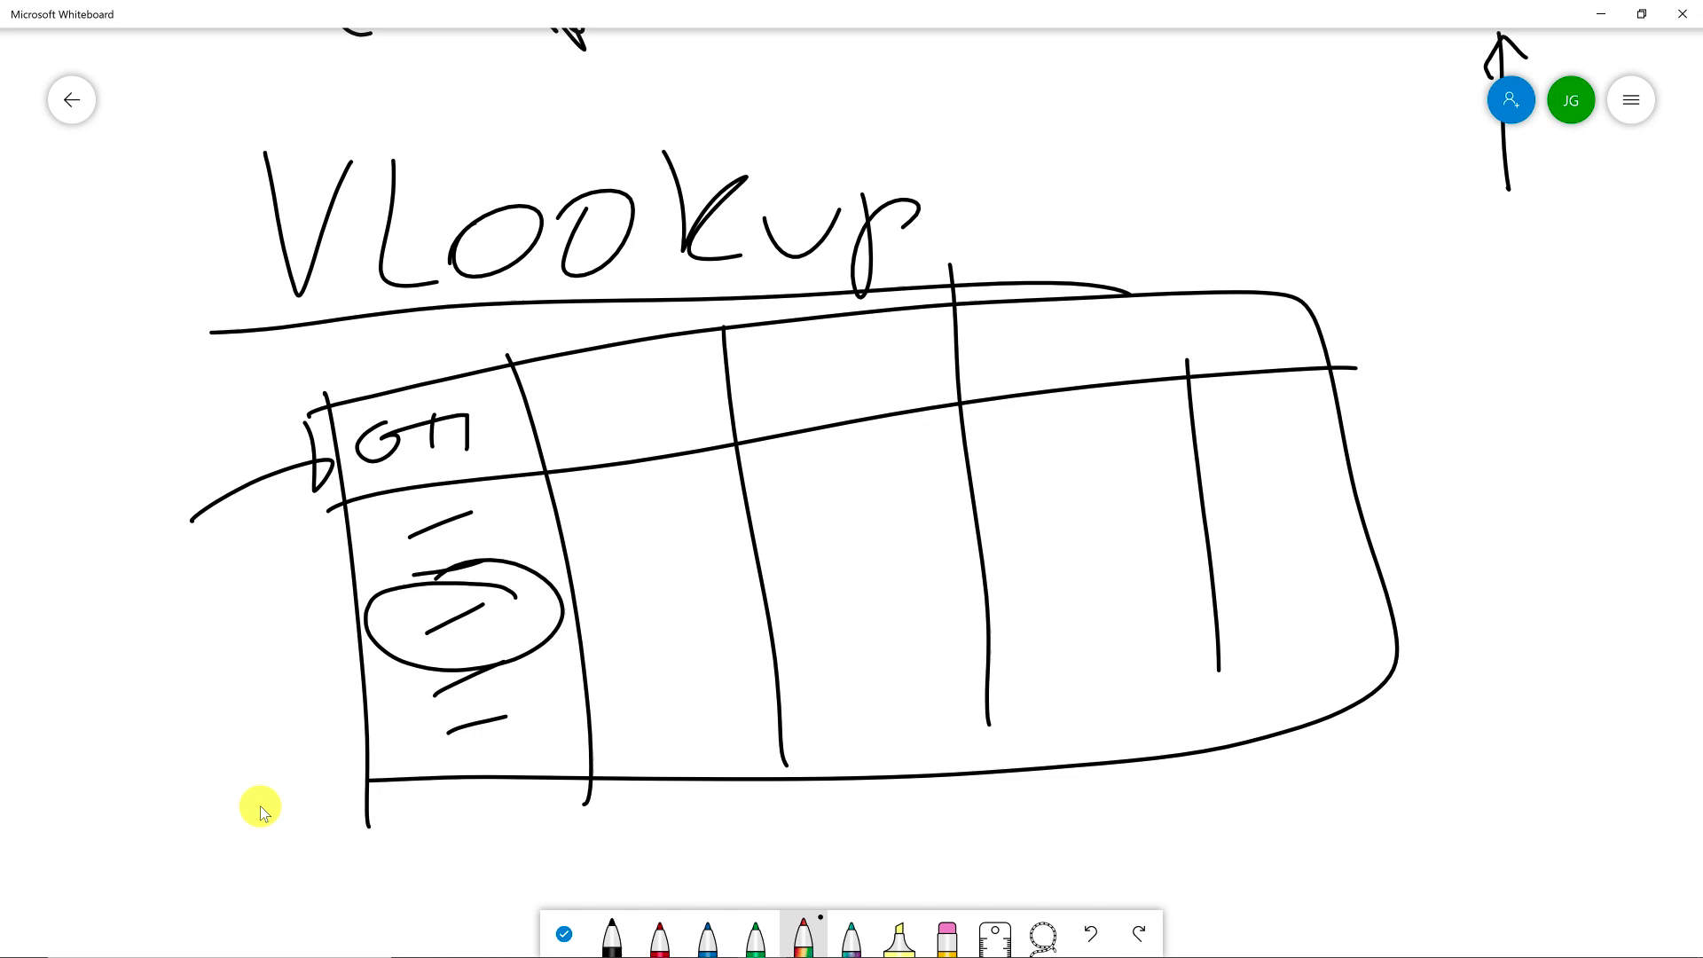
# Draw a rainbow arrow from the circled entry across its row, then box the row in red.
pyautogui.moveTo(603, 612); pyautogui.dragTo(887, 575)
pyautogui.moveTo(865, 552); pyautogui.dragTo(874, 607)
pyautogui.click(659, 937)
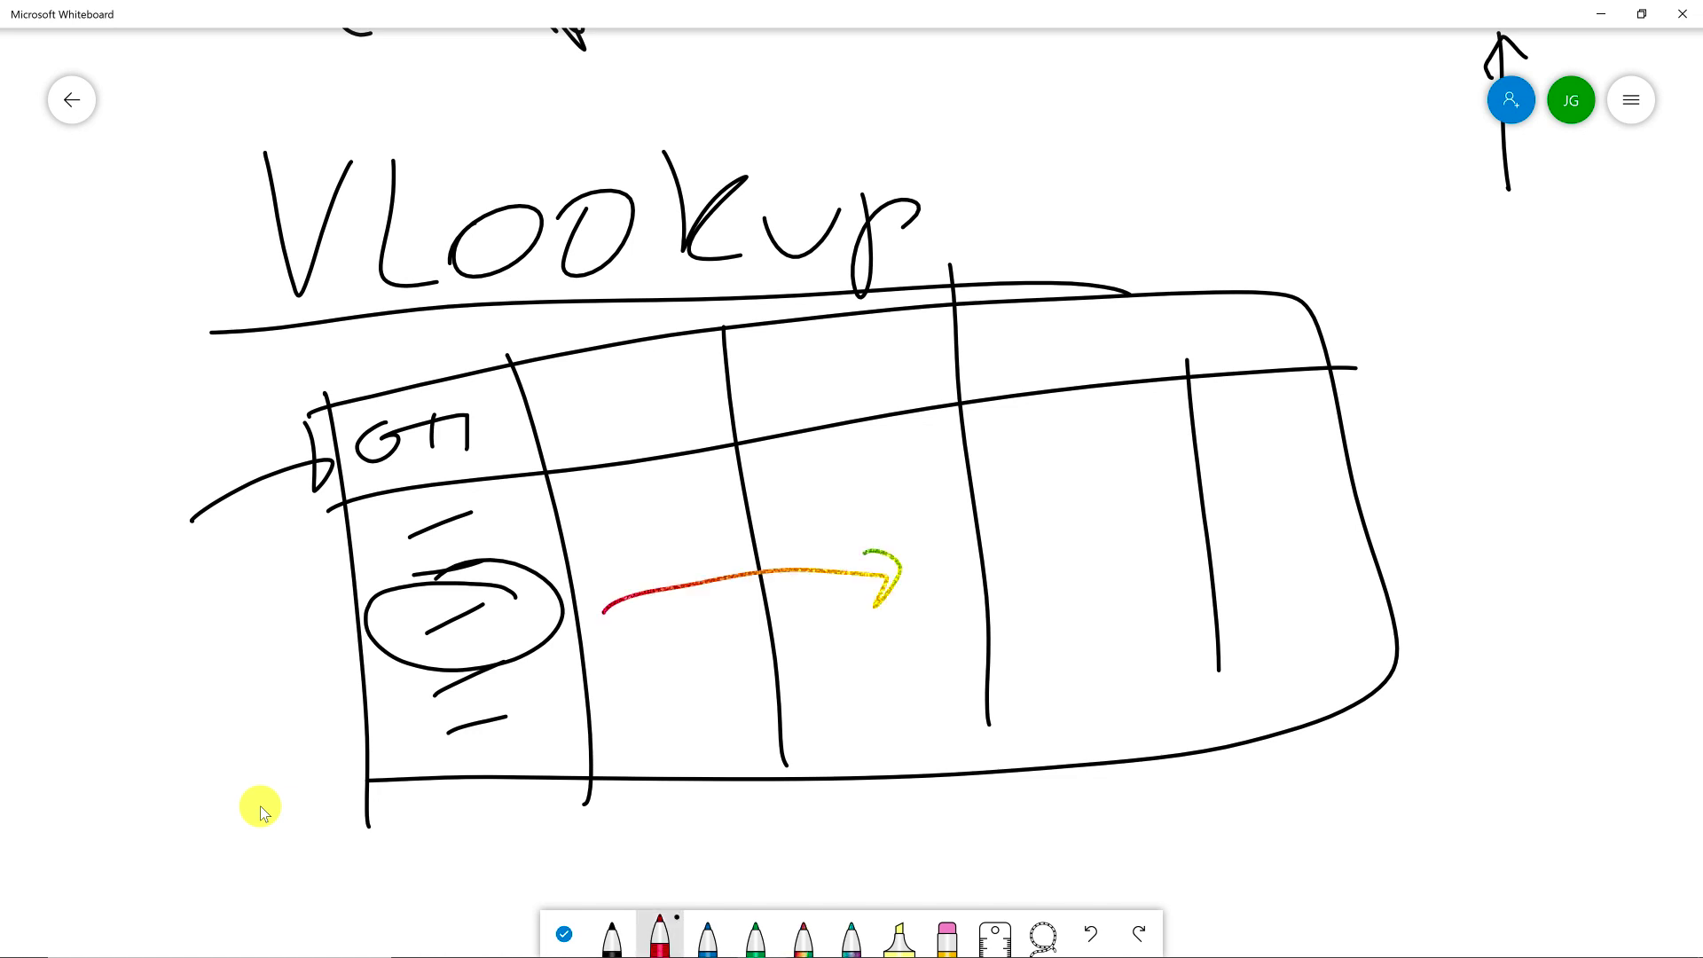
pyautogui.moveTo(354, 593)
pyautogui.mouseDown()
pyautogui.moveTo(1389, 466)
pyautogui.moveTo(1121, 614)
pyautogui.moveTo(528, 667)
pyautogui.moveTo(328, 609)
pyautogui.mouseUp()
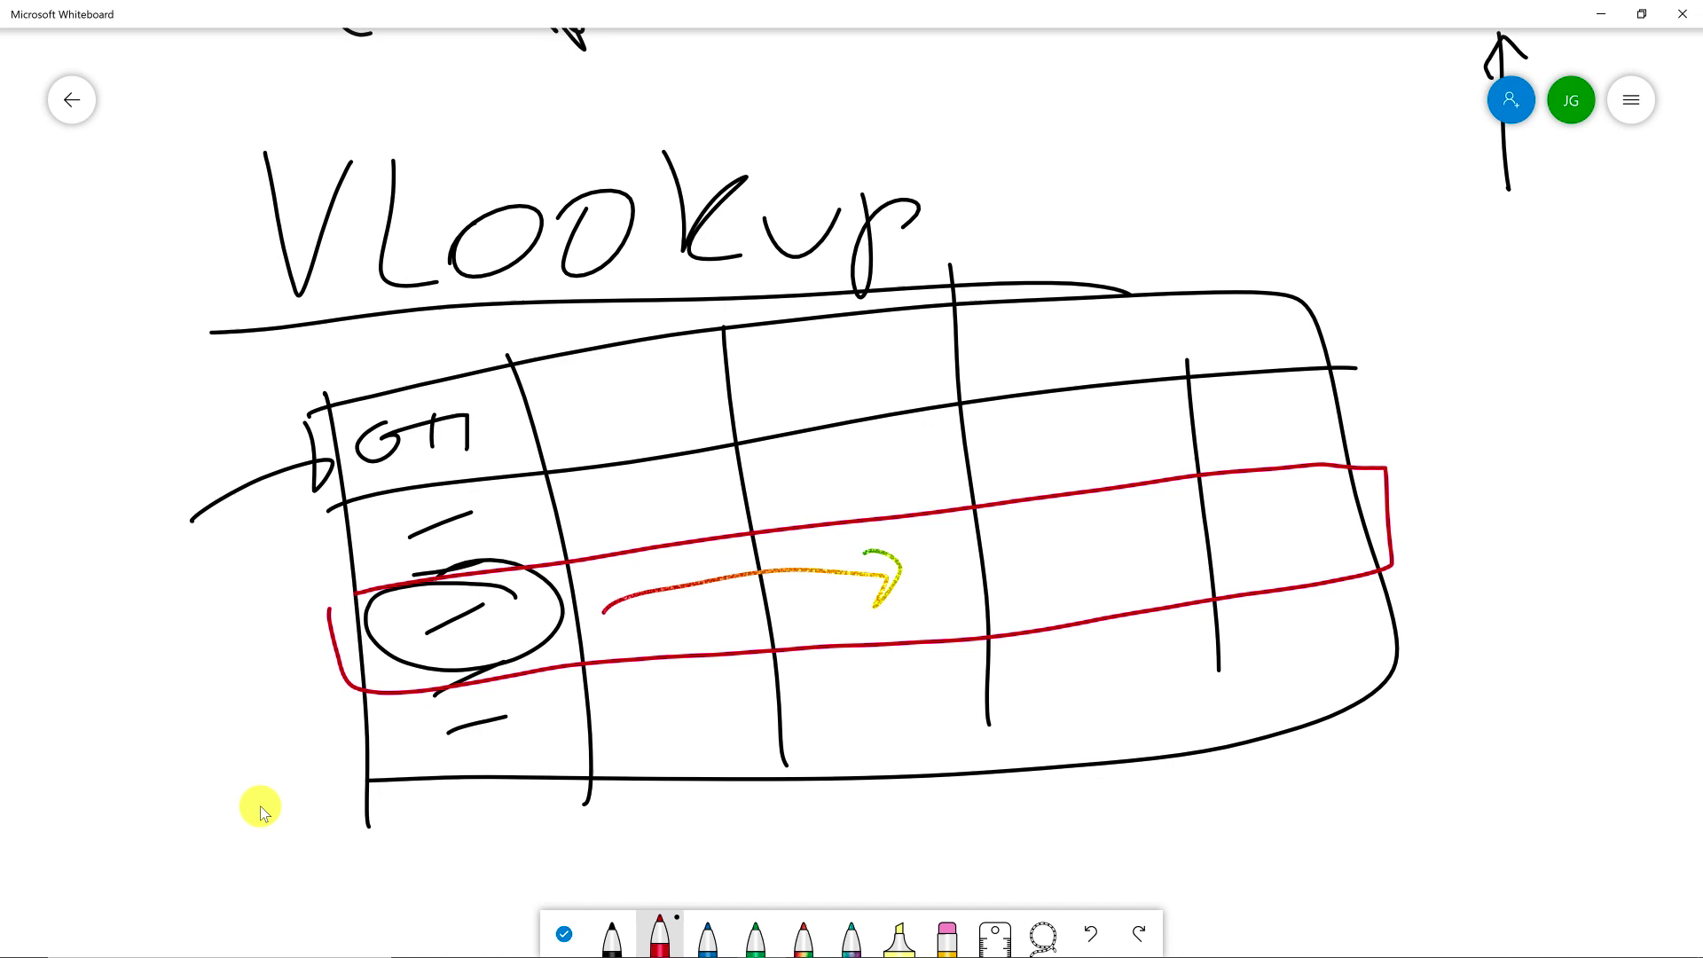
# Write 'What Row' in red beside the table.
pyautogui.moveTo(1403, 340)
pyautogui.mouseDown()
pyautogui.moveTo(1459, 352)
pyautogui.moveTo(1498, 334)
pyautogui.mouseUp()
pyautogui.moveTo(1540, 311)
pyautogui.mouseDown()
pyautogui.moveTo(1541, 344)
pyautogui.moveTo(1627, 315)
pyautogui.moveTo(1659, 346)
pyautogui.mouseUp()
pyautogui.moveTo(1621, 346)
pyautogui.mouseDown()
pyautogui.moveTo(1672, 333)
pyautogui.moveTo(1699, 295)
pyautogui.mouseUp()
pyautogui.moveTo(1686, 299); pyautogui.dragTo(1688, 340)
pyautogui.moveTo(1451, 433)
pyautogui.mouseDown()
pyautogui.moveTo(1459, 485)
pyautogui.moveTo(1548, 451)
pyautogui.mouseUp()
pyautogui.moveTo(1556, 446)
pyautogui.mouseDown()
pyautogui.moveTo(1603, 445)
pyautogui.moveTo(1635, 421)
pyautogui.mouseUp()
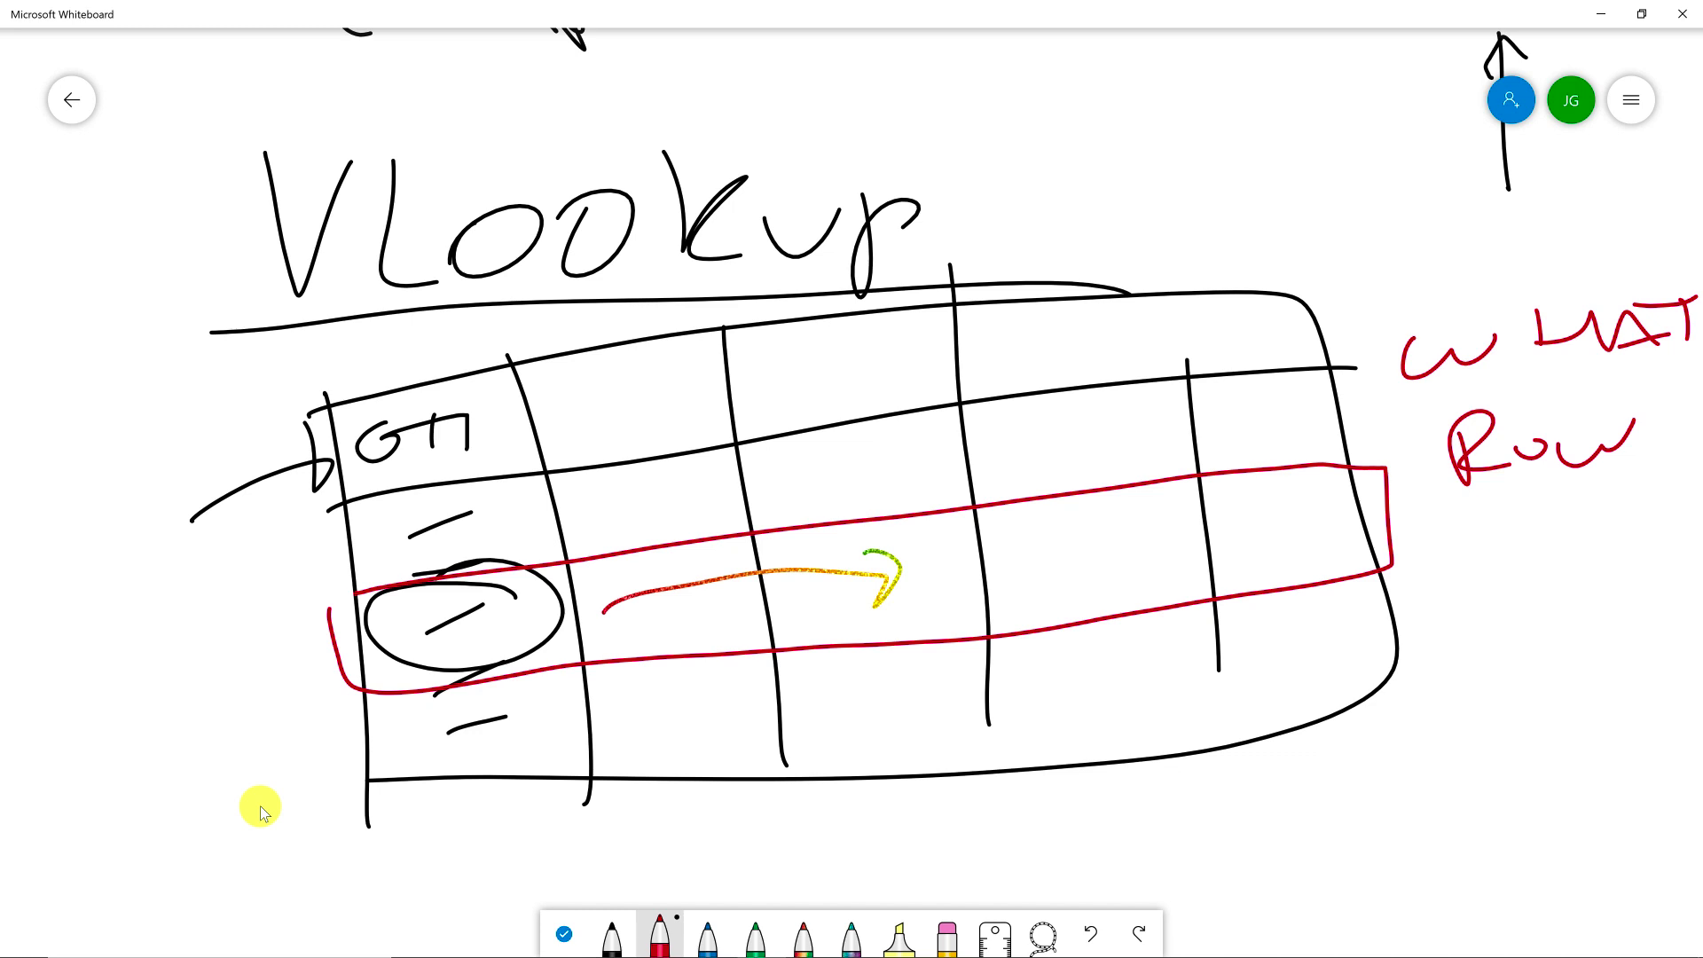
# Draw a red arrow down to the first column and number the columns 1 to 5.
pyautogui.moveTo(409, 302); pyautogui.dragTo(412, 389)
pyautogui.moveTo(395, 382); pyautogui.dragTo(433, 365)
pyautogui.moveTo(475, 309); pyautogui.dragTo(456, 383)
pyautogui.moveTo(550, 297); pyautogui.dragTo(625, 341)
pyautogui.moveTo(738, 293)
pyautogui.mouseDown()
pyautogui.moveTo(781, 293)
pyautogui.moveTo(801, 358)
pyautogui.mouseUp()
pyautogui.moveTo(1040, 247); pyautogui.dragTo(1072, 297)
pyautogui.moveTo(1087, 251); pyautogui.dragTo(1081, 333)
pyautogui.moveTo(1171, 248); pyautogui.dragTo(1251, 233)
pyautogui.moveTo(1197, 257); pyautogui.dragTo(1205, 341)
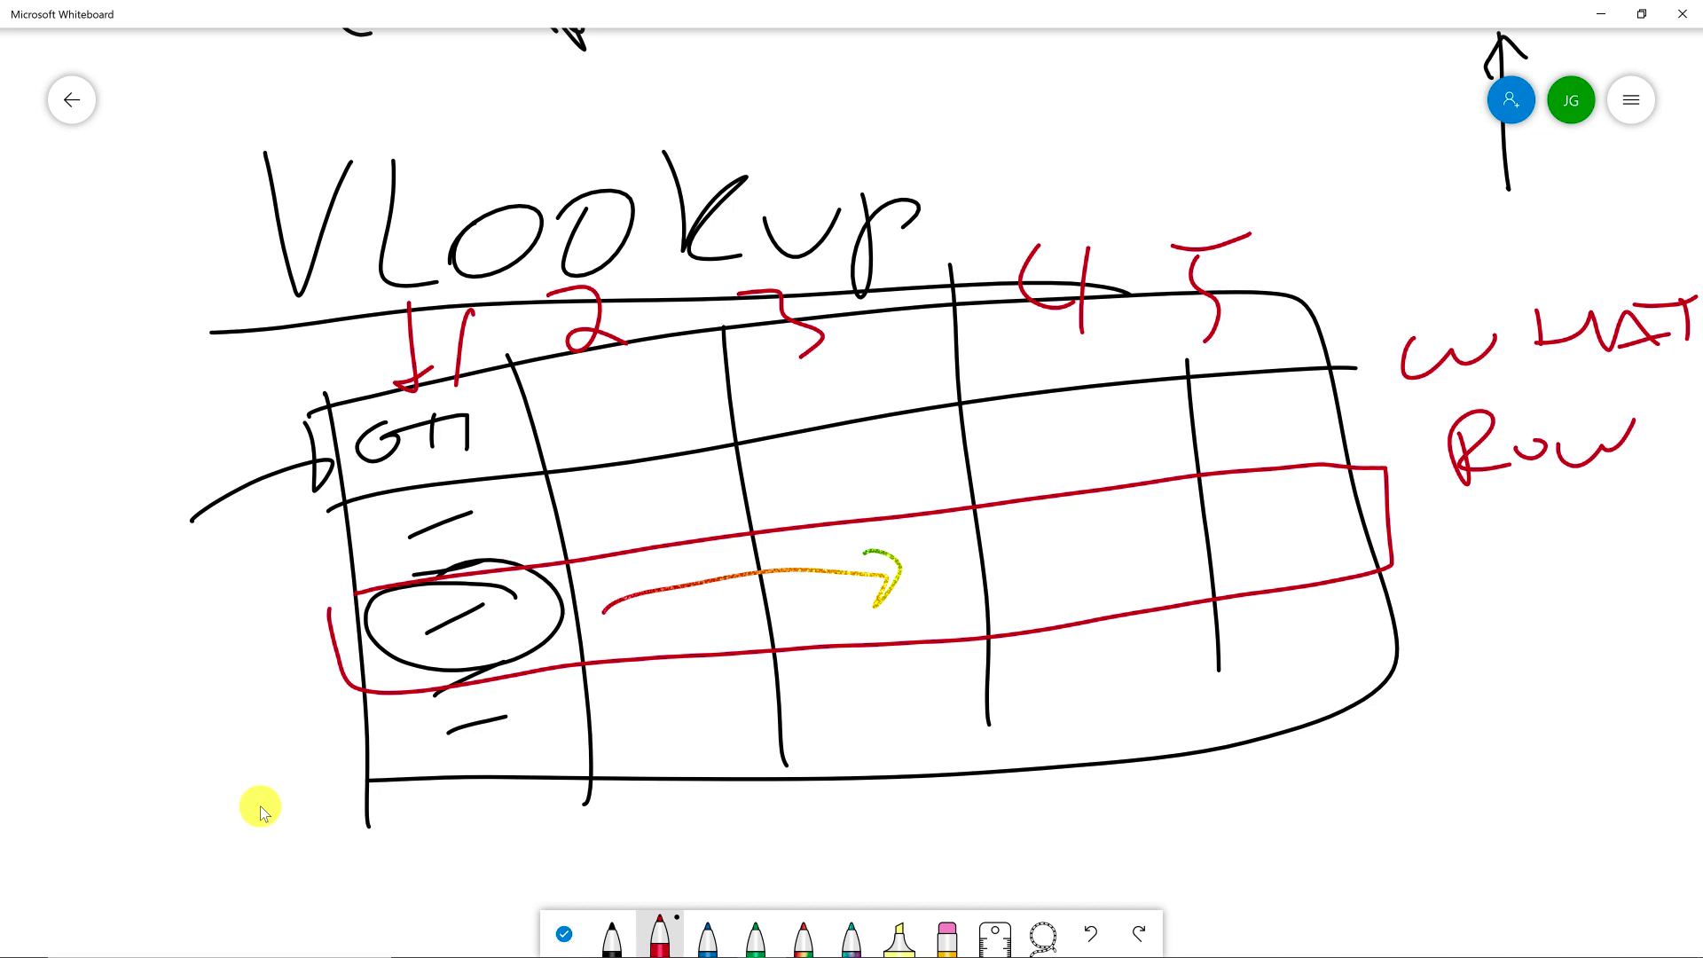
# Ink the red formula arguments after VLookup: the table symbol, column number 3, and a final argument.
pyautogui.moveTo(967, 100); pyautogui.dragTo(974, 188)
pyautogui.moveTo(1009, 125)
pyautogui.mouseDown()
pyautogui.moveTo(1016, 155)
pyautogui.moveTo(1096, 177)
pyautogui.mouseUp()
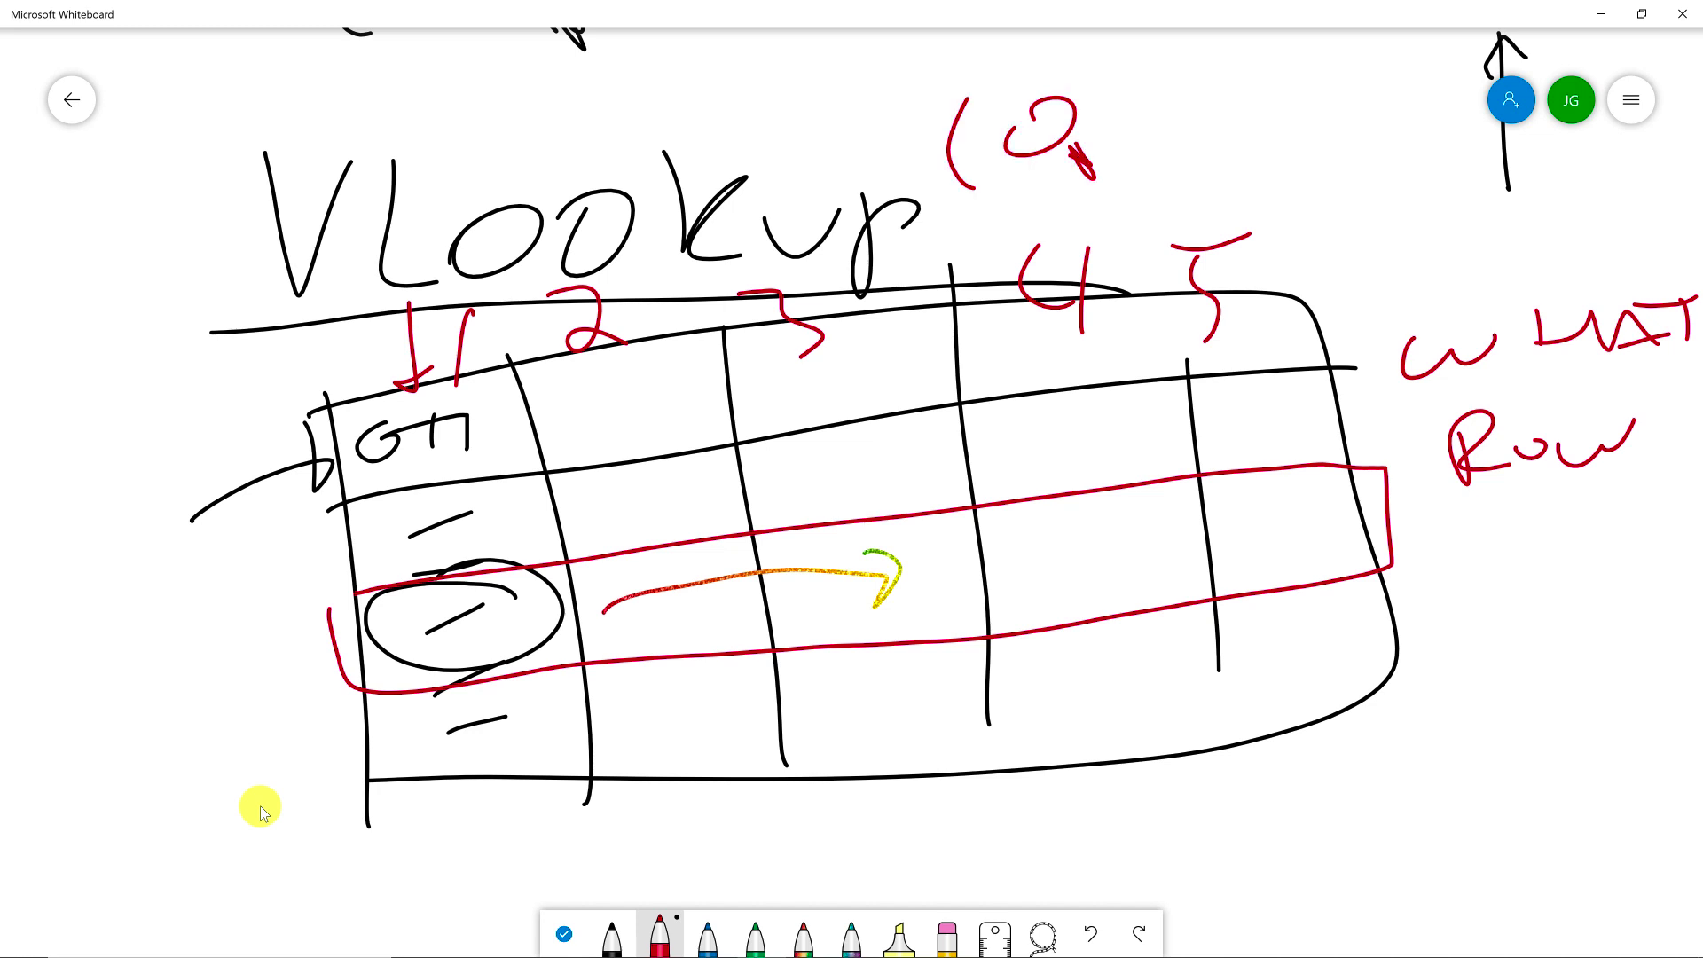
pyautogui.moveTo(1138, 138); pyautogui.dragTo(1150, 191)
pyautogui.moveTo(1184, 100); pyautogui.dragTo(1198, 175)
pyautogui.moveTo(1205, 88)
pyautogui.mouseDown()
pyautogui.moveTo(1284, 71)
pyautogui.moveTo(1211, 171)
pyautogui.moveTo(1281, 111)
pyautogui.mouseUp()
pyautogui.moveTo(1202, 170)
pyautogui.mouseDown()
pyautogui.moveTo(1309, 135)
pyautogui.moveTo(1370, 209)
pyautogui.mouseUp()
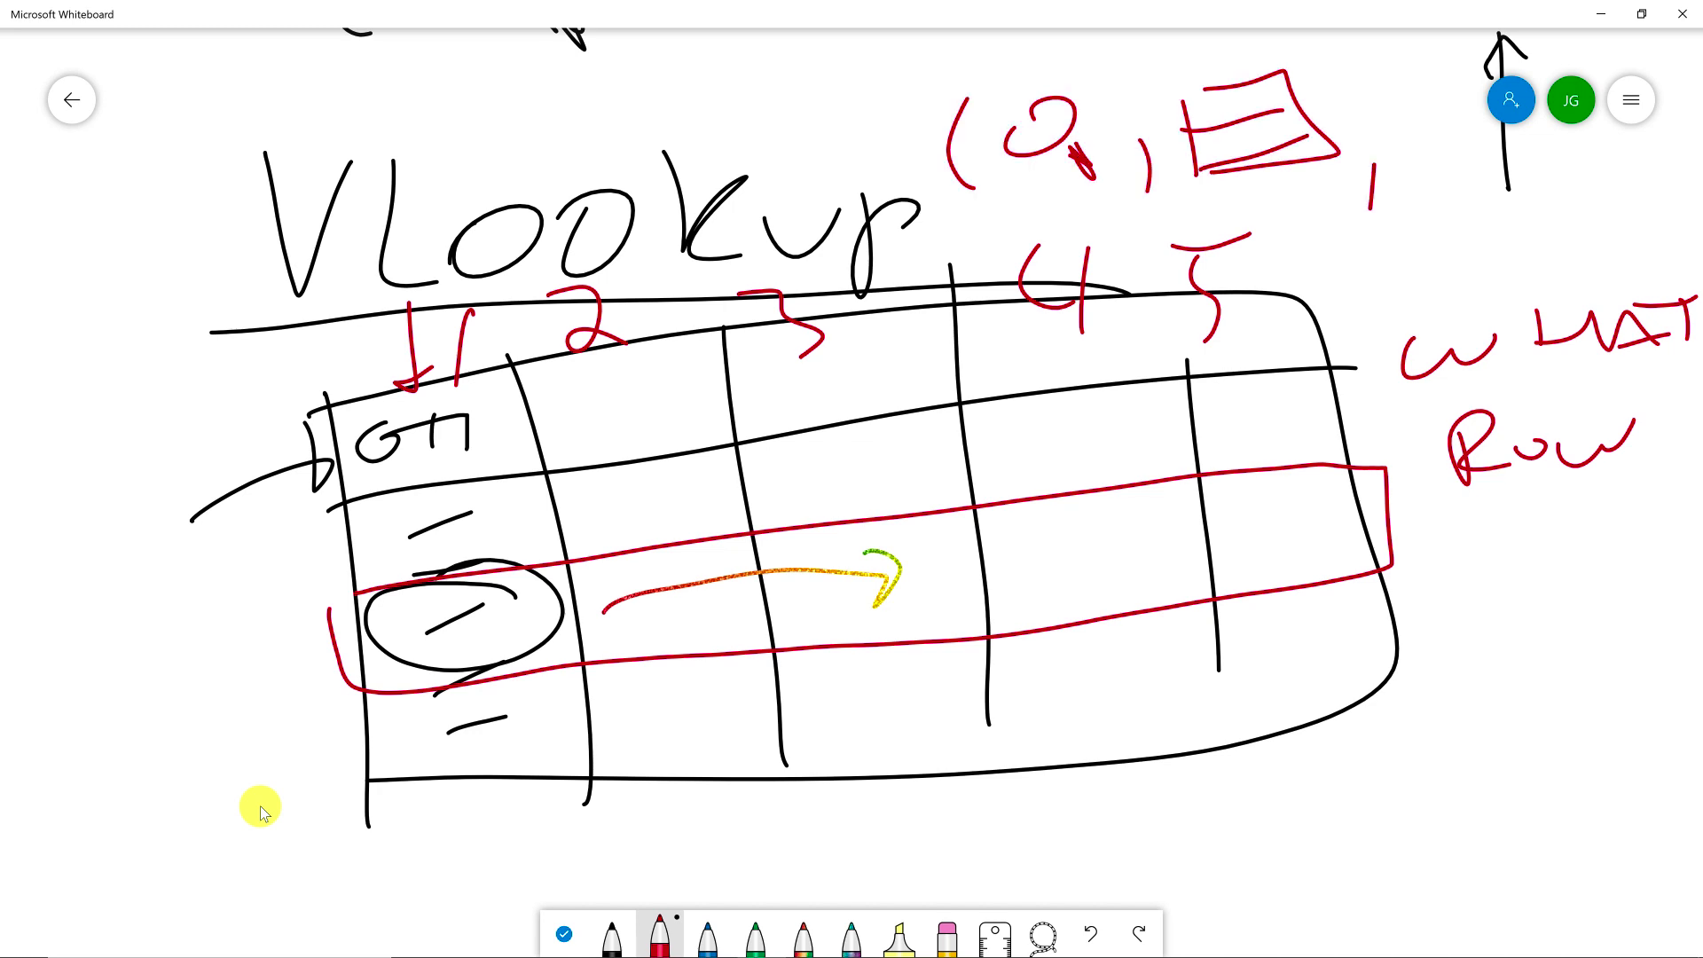
pyautogui.moveTo(1382, 96)
pyautogui.mouseDown()
pyautogui.moveTo(1433, 86)
pyautogui.moveTo(1407, 158)
pyautogui.moveTo(1532, 183)
pyautogui.mouseUp()
pyautogui.moveTo(1531, 153); pyautogui.dragTo(1594, 135)
pyautogui.moveTo(1542, 171)
pyautogui.mouseDown()
pyautogui.moveTo(1694, 155)
pyautogui.moveTo(1693, 186)
pyautogui.mouseUp()
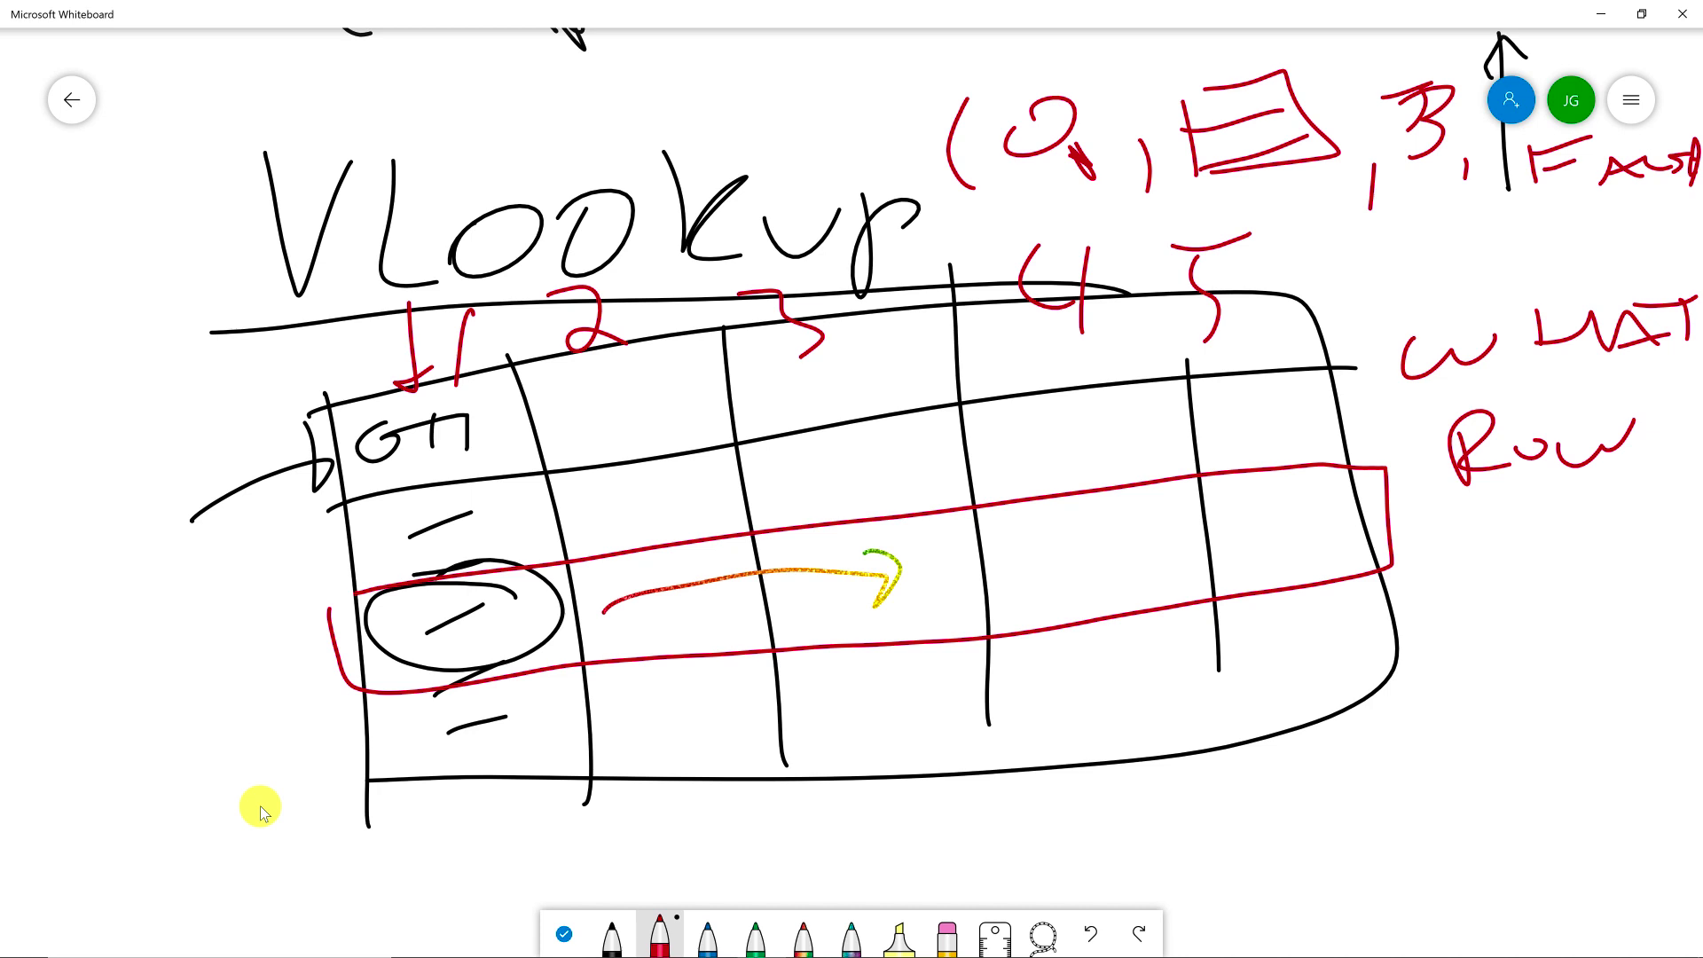
# Circle the lookup value cell, outline its row, and box the column 3 header in red.
pyautogui.moveTo(464, 583)
pyautogui.mouseDown()
pyautogui.moveTo(423, 586)
pyautogui.moveTo(513, 585)
pyautogui.moveTo(510, 625)
pyautogui.mouseUp()
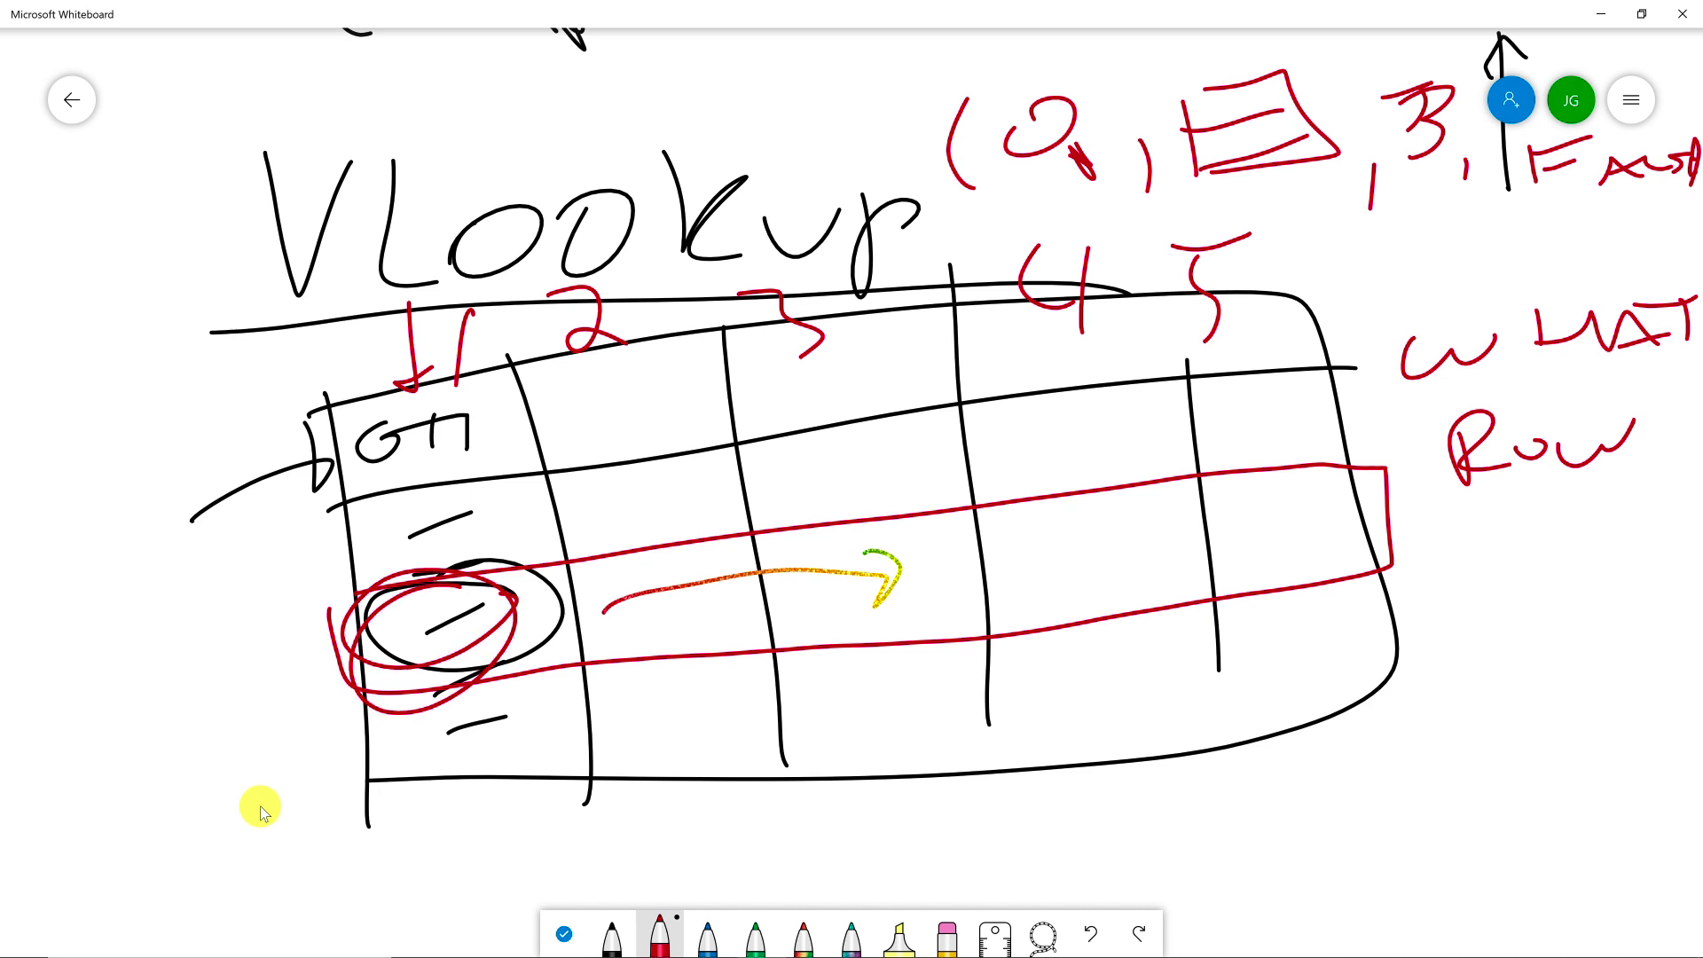
pyautogui.moveTo(532, 612)
pyautogui.mouseDown()
pyautogui.moveTo(373, 626)
pyautogui.moveTo(542, 594)
pyautogui.moveTo(359, 598)
pyautogui.moveTo(1366, 475)
pyautogui.moveTo(1040, 628)
pyautogui.moveTo(372, 653)
pyautogui.mouseUp()
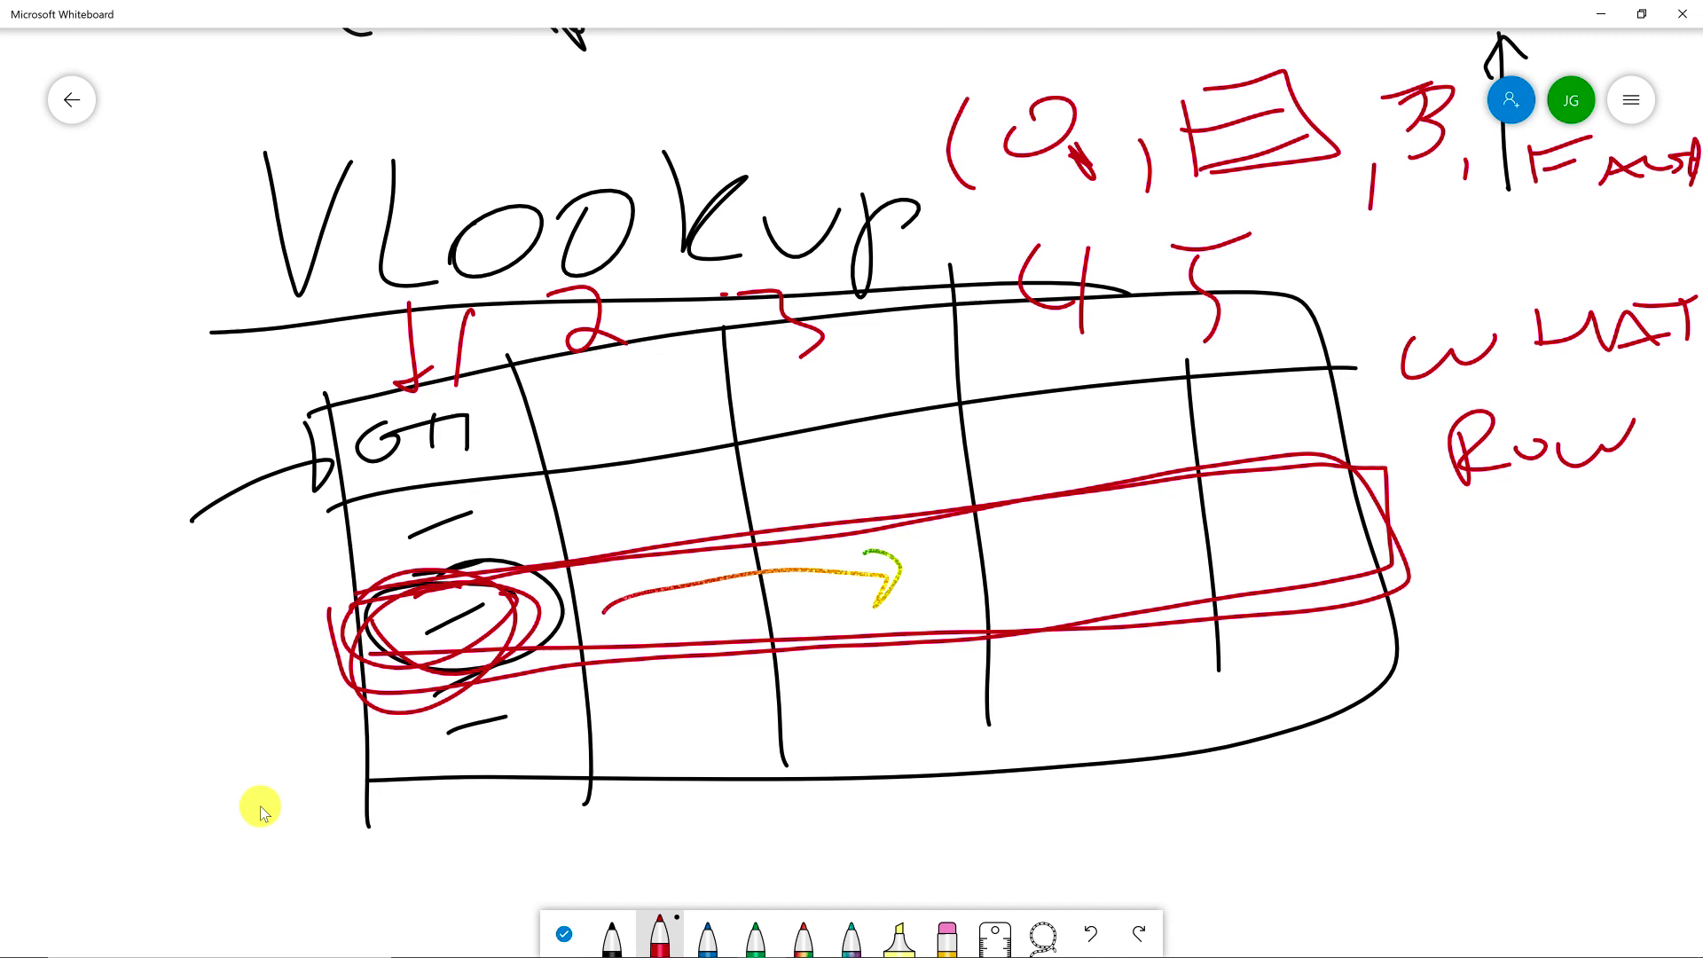
pyautogui.moveTo(729, 293)
pyautogui.mouseDown()
pyautogui.moveTo(867, 399)
pyautogui.moveTo(703, 286)
pyautogui.mouseUp()
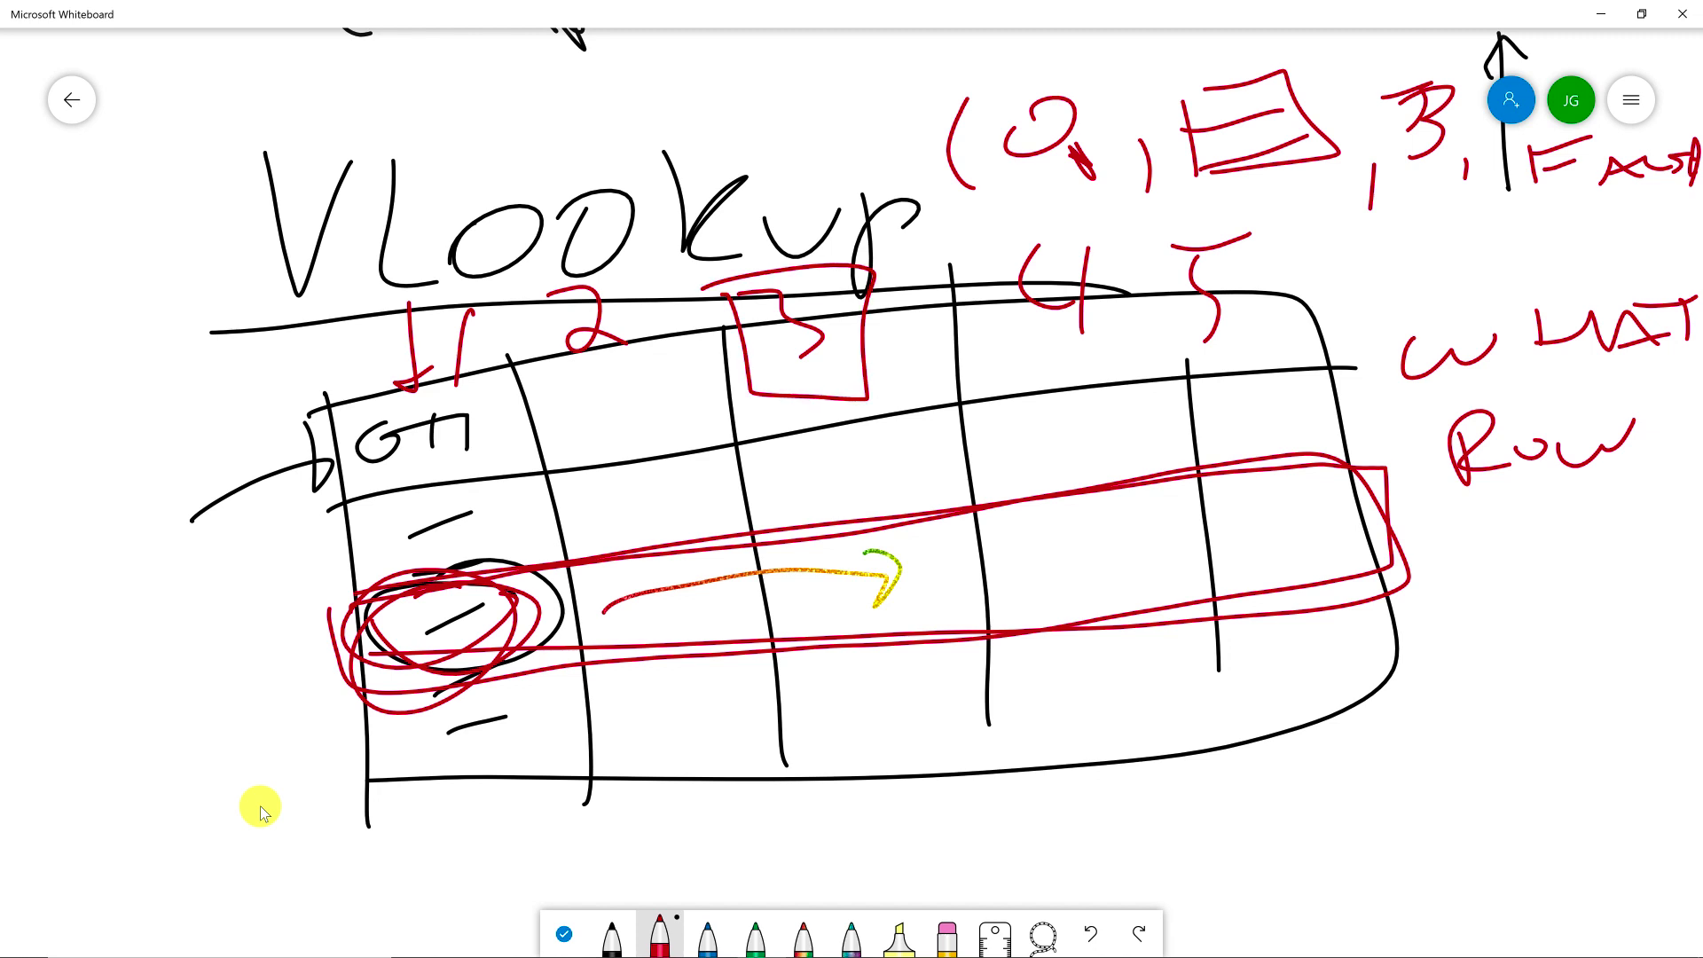
pyautogui.click(611, 936)
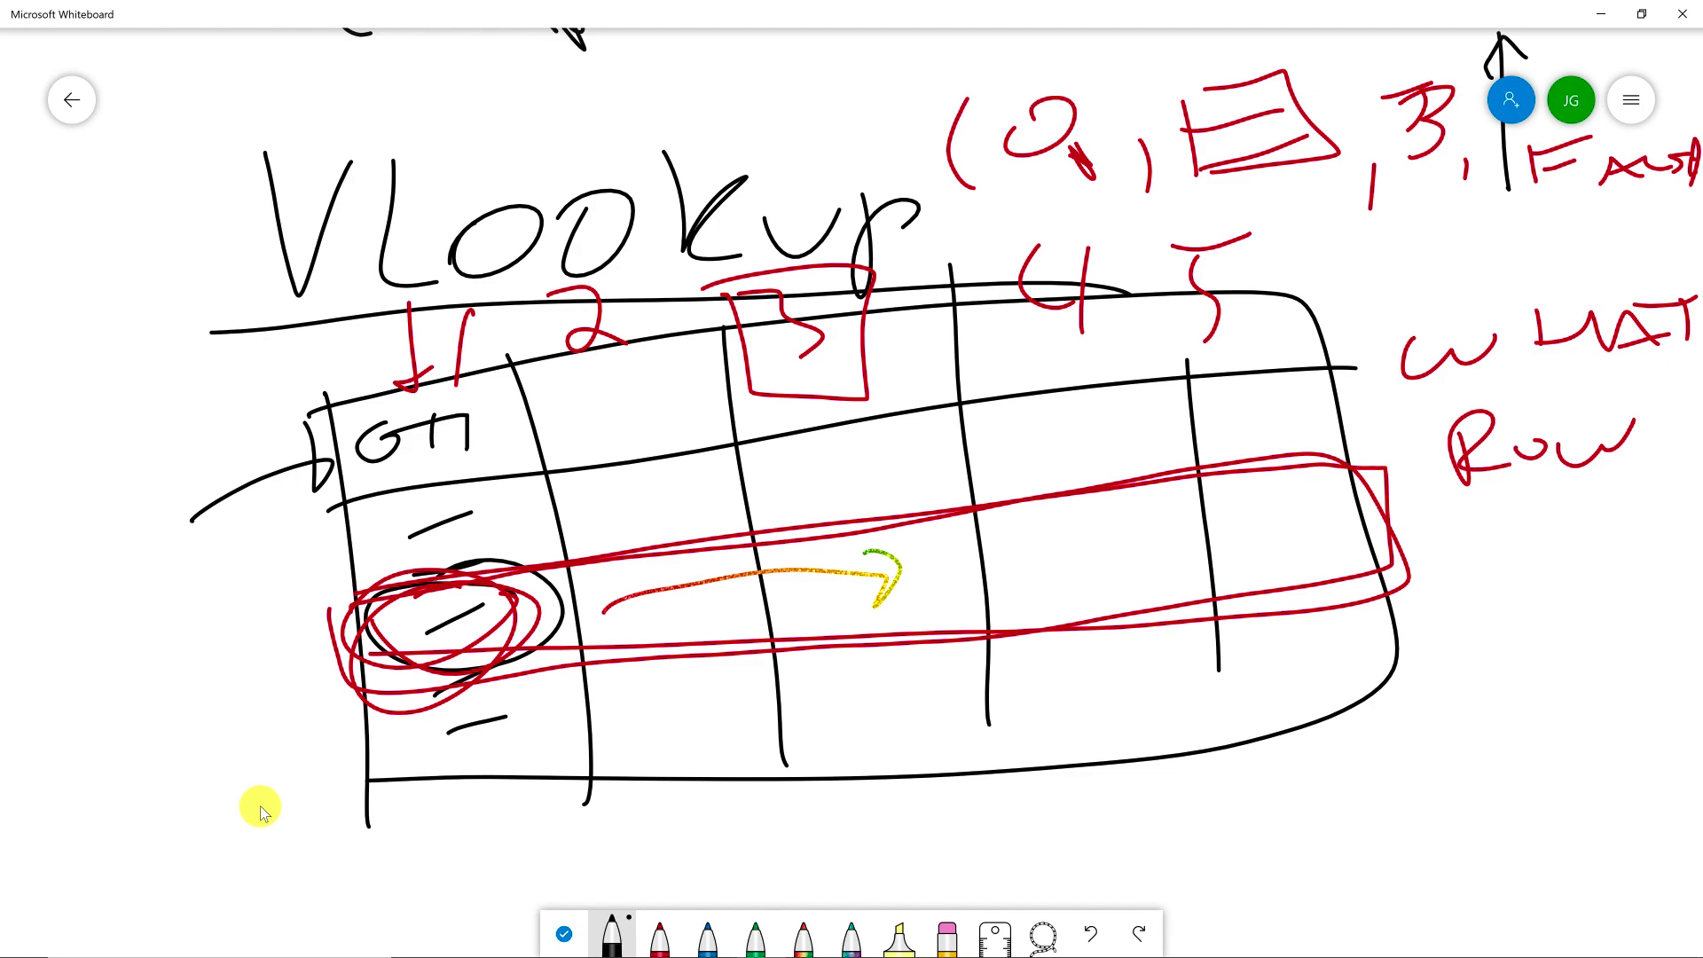
pyautogui.click(565, 934)
# Draw a new table grid below the VLOOKUP sketch with a header row and column dividers.
pyautogui.scroll(-4, 259, 806)
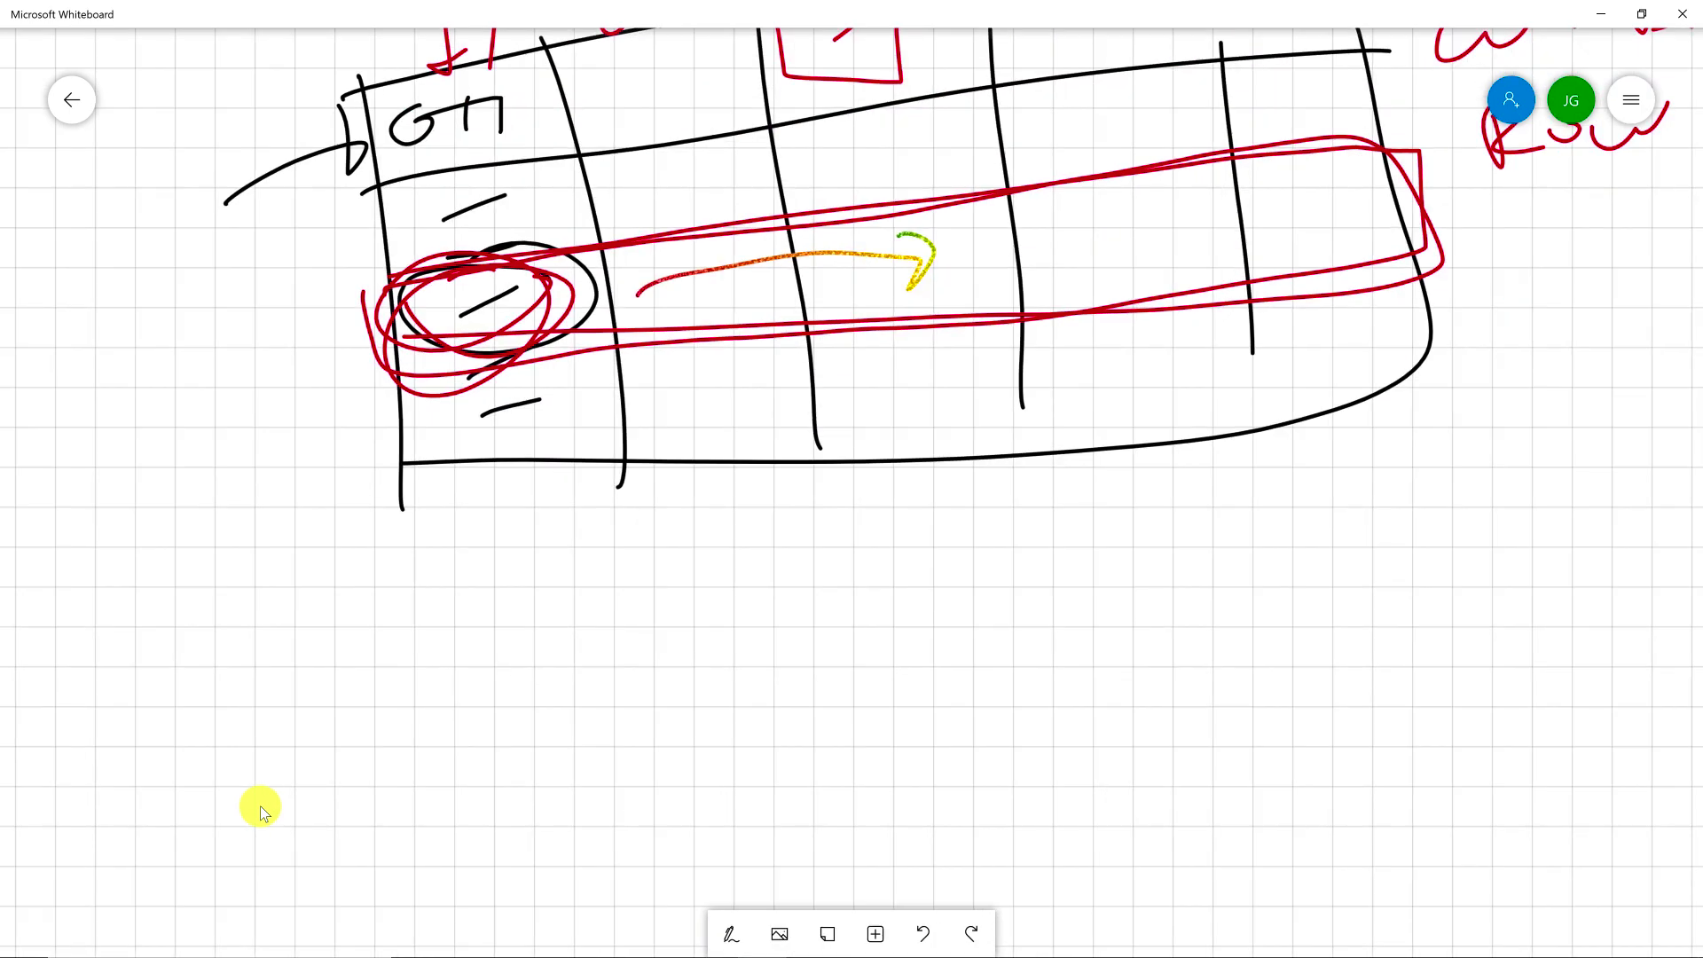
pyautogui.click(731, 935)
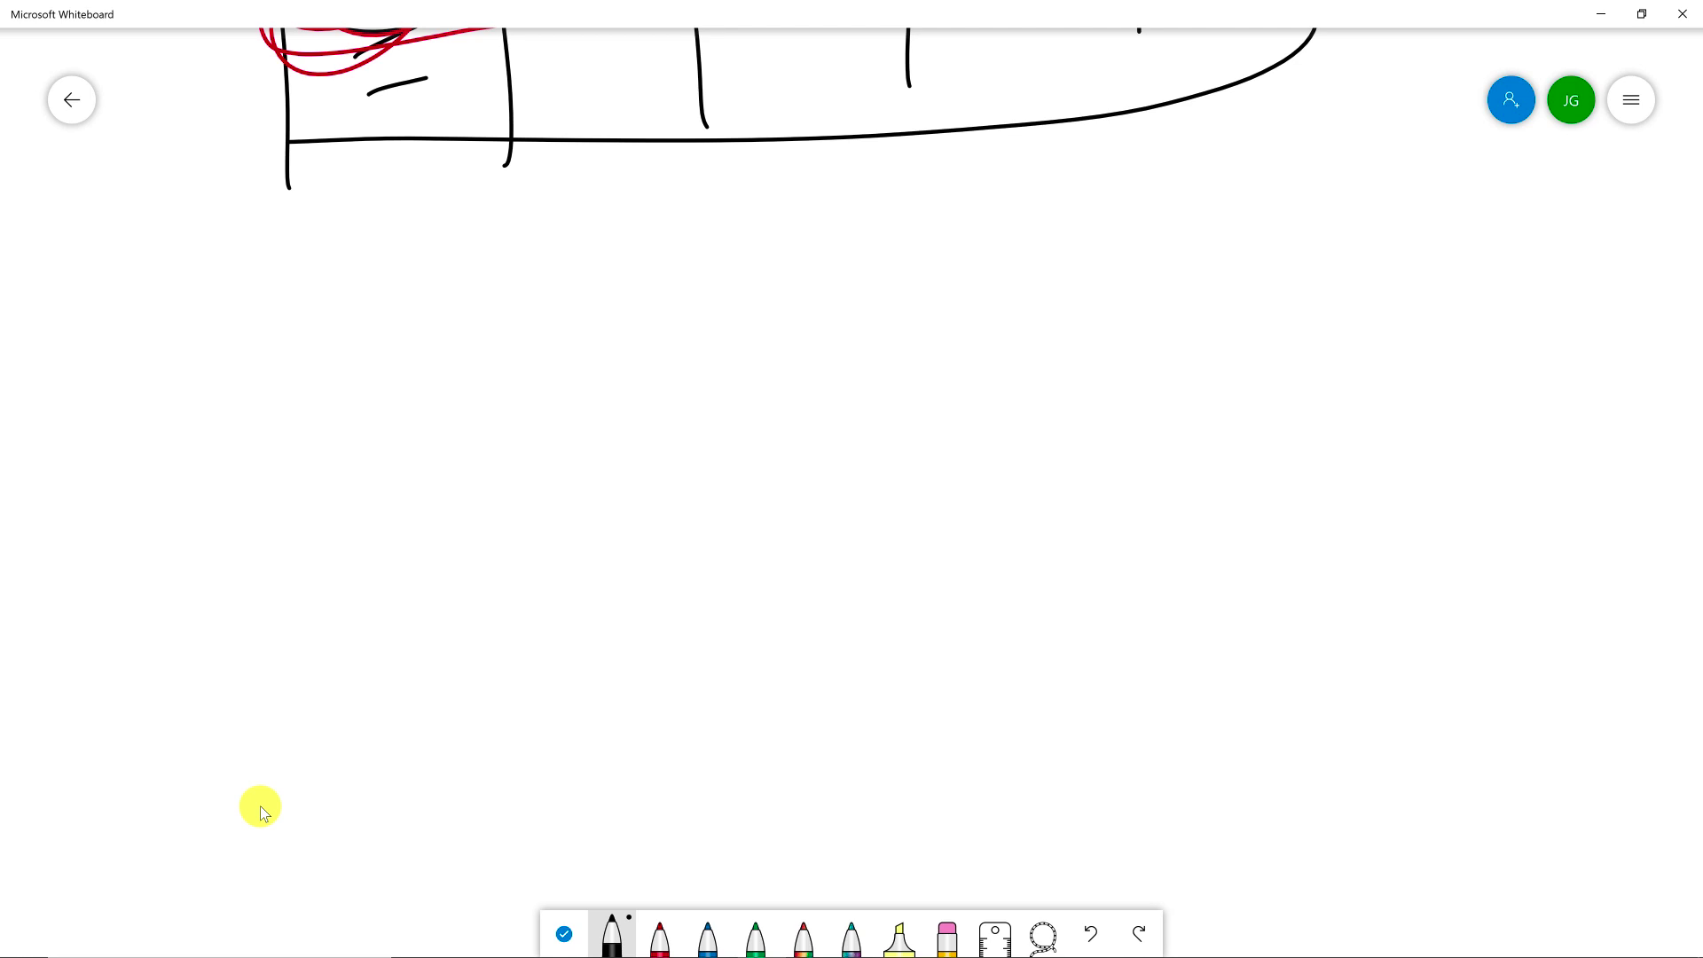
pyautogui.moveTo(527, 285); pyautogui.dragTo(538, 807)
pyautogui.moveTo(547, 251)
pyautogui.mouseDown()
pyautogui.moveTo(1222, 263)
pyautogui.moveTo(1439, 610)
pyautogui.moveTo(543, 782)
pyautogui.moveTo(1519, 747)
pyautogui.moveTo(1439, 210)
pyautogui.mouseUp()
pyautogui.moveTo(551, 429); pyautogui.dragTo(1505, 389)
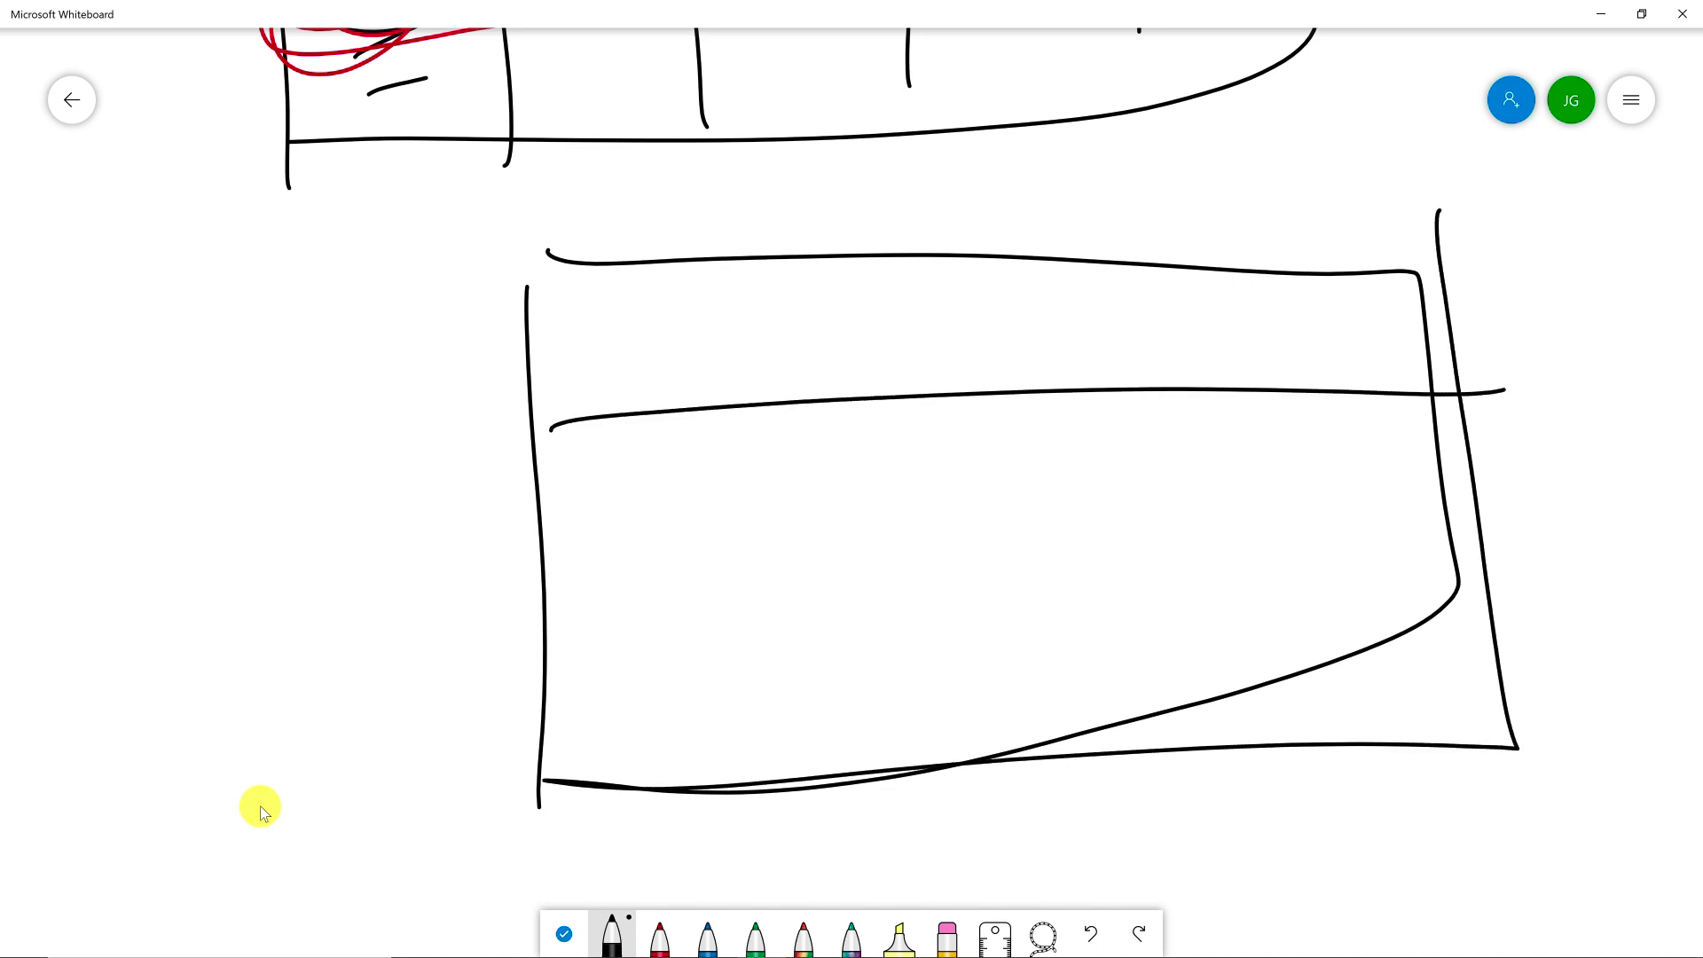
pyautogui.moveTo(741, 233); pyautogui.dragTo(859, 802)
pyautogui.moveTo(976, 213); pyautogui.dragTo(1057, 768)
pyautogui.moveTo(1199, 228); pyautogui.dragTo(1231, 685)
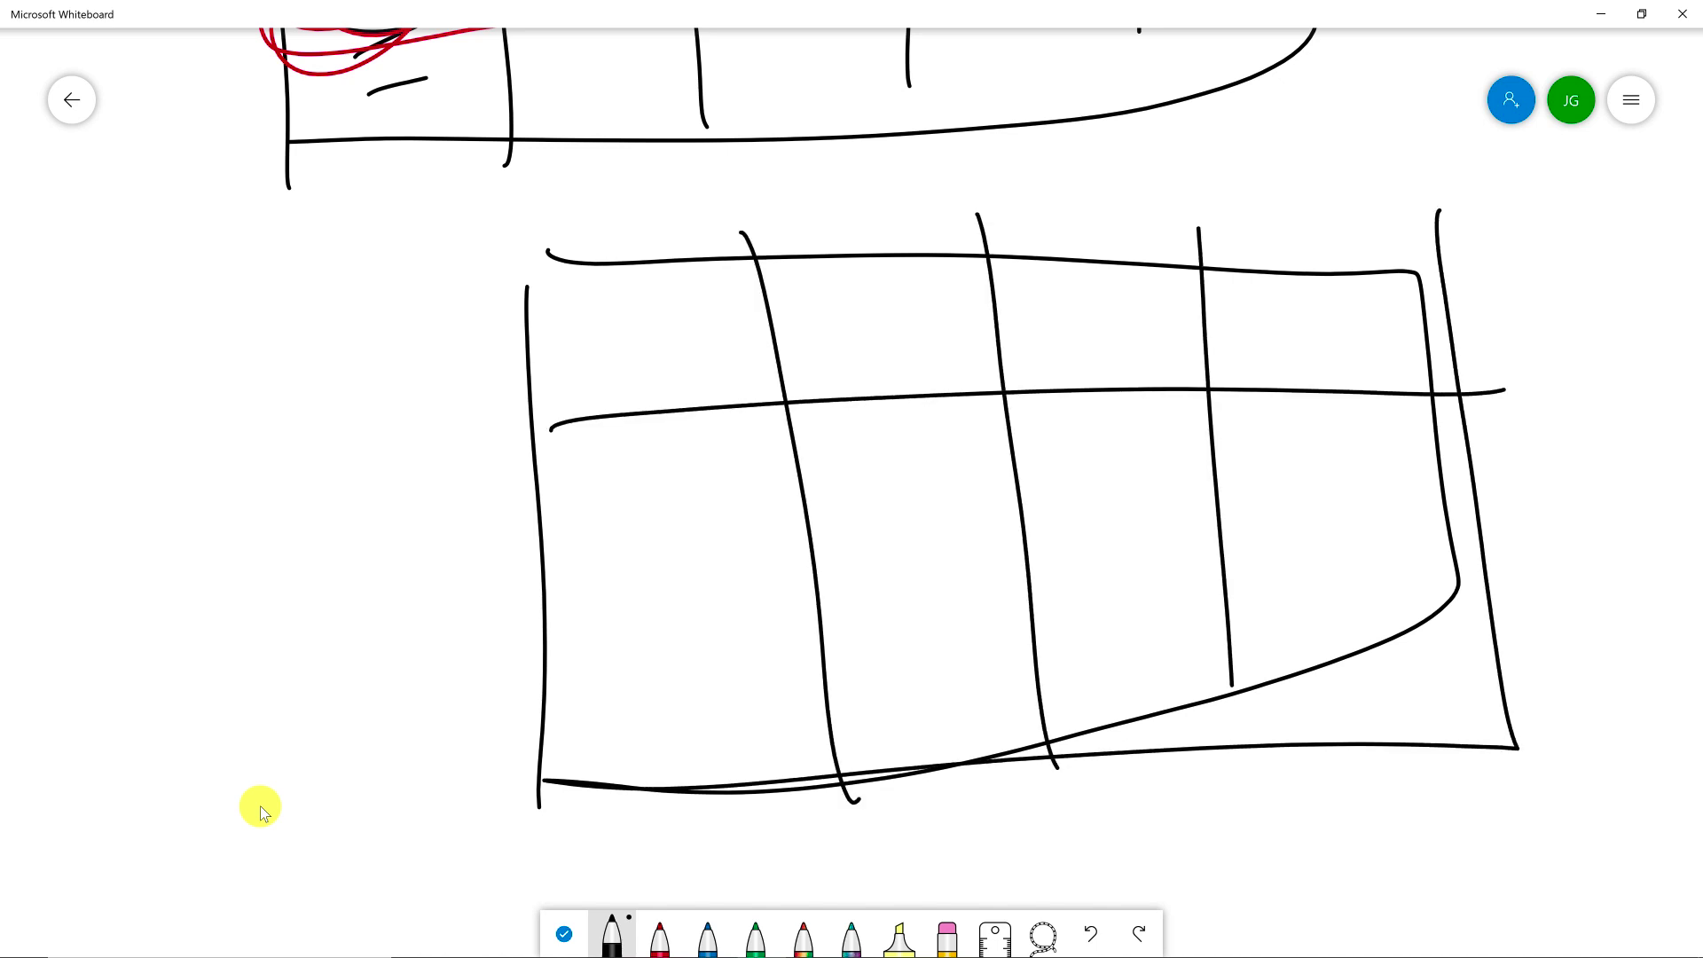
# Label the first and AMT column headers, write MAX(AMT) above, and begin MATCH at left.
pyautogui.moveTo(605, 323); pyautogui.dragTo(760, 383)
pyautogui.moveTo(694, 325); pyautogui.dragTo(708, 380)
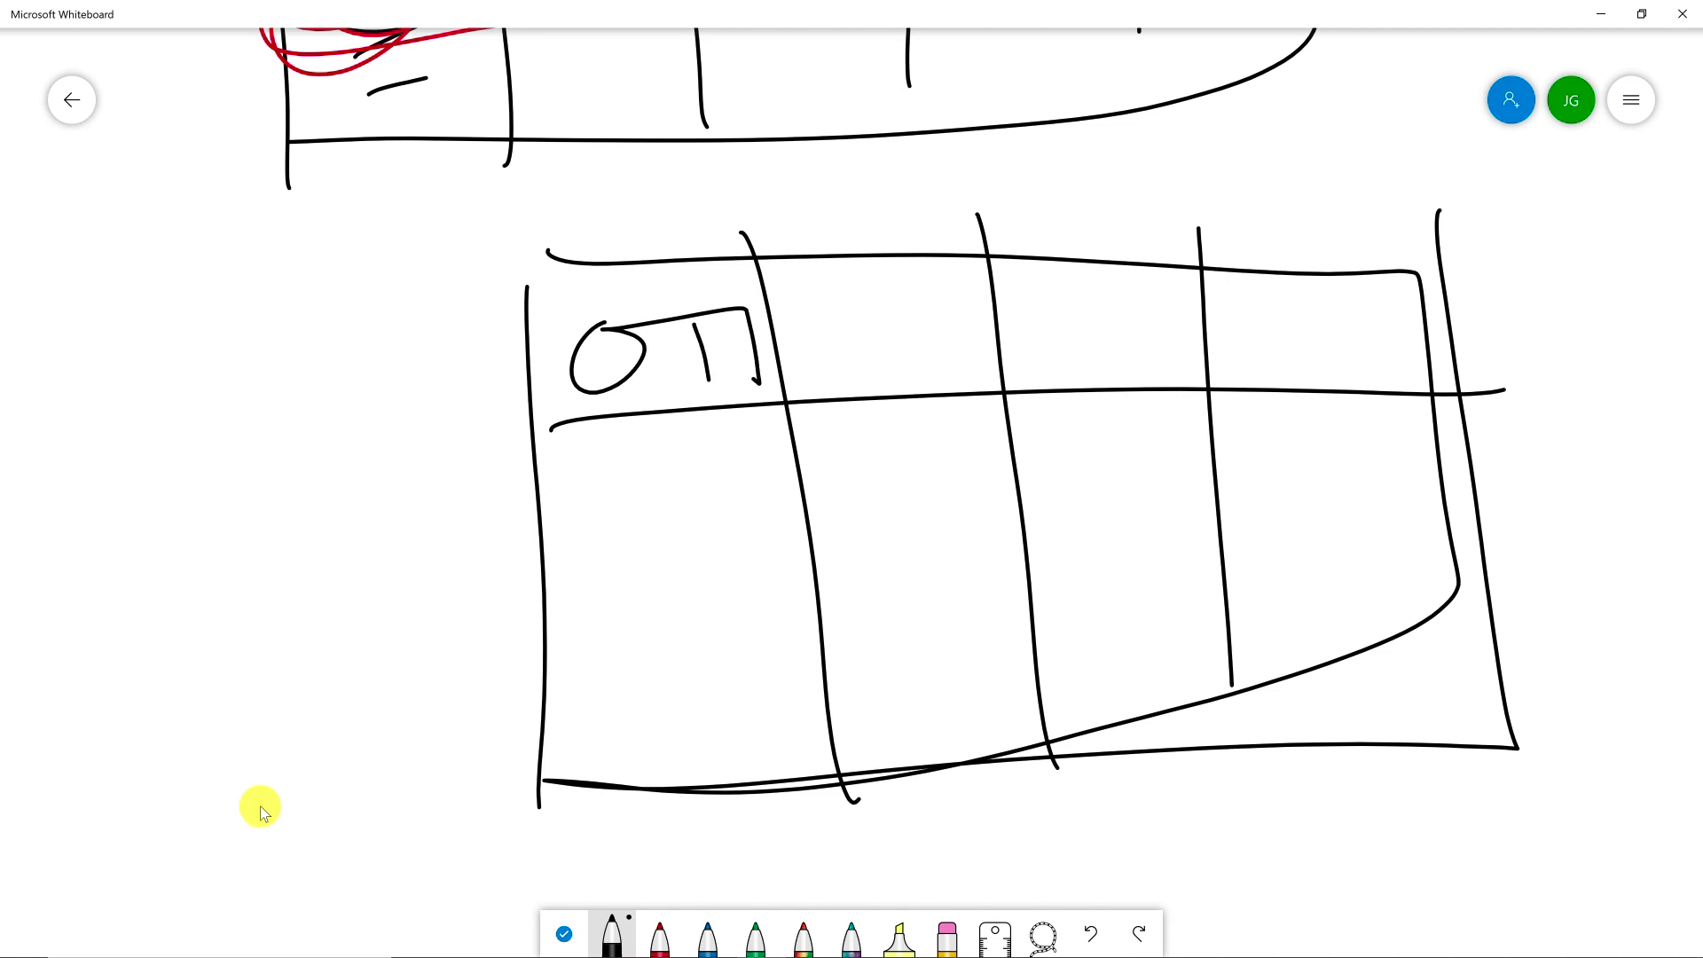
pyautogui.moveTo(1044, 361)
pyautogui.mouseDown()
pyautogui.moveTo(1040, 301)
pyautogui.moveTo(1084, 328)
pyautogui.moveTo(1053, 358)
pyautogui.moveTo(1038, 337)
pyautogui.mouseUp()
pyautogui.moveTo(1090, 313); pyautogui.dragTo(1167, 276)
pyautogui.moveTo(1125, 304); pyautogui.dragTo(1140, 328)
pyautogui.moveTo(1107, 219)
pyautogui.mouseDown()
pyautogui.moveTo(1138, 177)
pyautogui.moveTo(1174, 182)
pyautogui.mouseUp()
pyautogui.moveTo(1200, 206)
pyautogui.mouseDown()
pyautogui.moveTo(1209, 153)
pyautogui.moveTo(1248, 171)
pyautogui.mouseUp()
pyautogui.moveTo(1211, 178)
pyautogui.mouseDown()
pyautogui.moveTo(1267, 144)
pyautogui.moveTo(1291, 160)
pyautogui.mouseUp()
pyautogui.moveTo(1308, 129)
pyautogui.mouseDown()
pyautogui.moveTo(1274, 179)
pyautogui.moveTo(1469, 144)
pyautogui.moveTo(1458, 162)
pyautogui.mouseUp()
pyautogui.moveTo(1482, 126); pyautogui.dragTo(1487, 196)
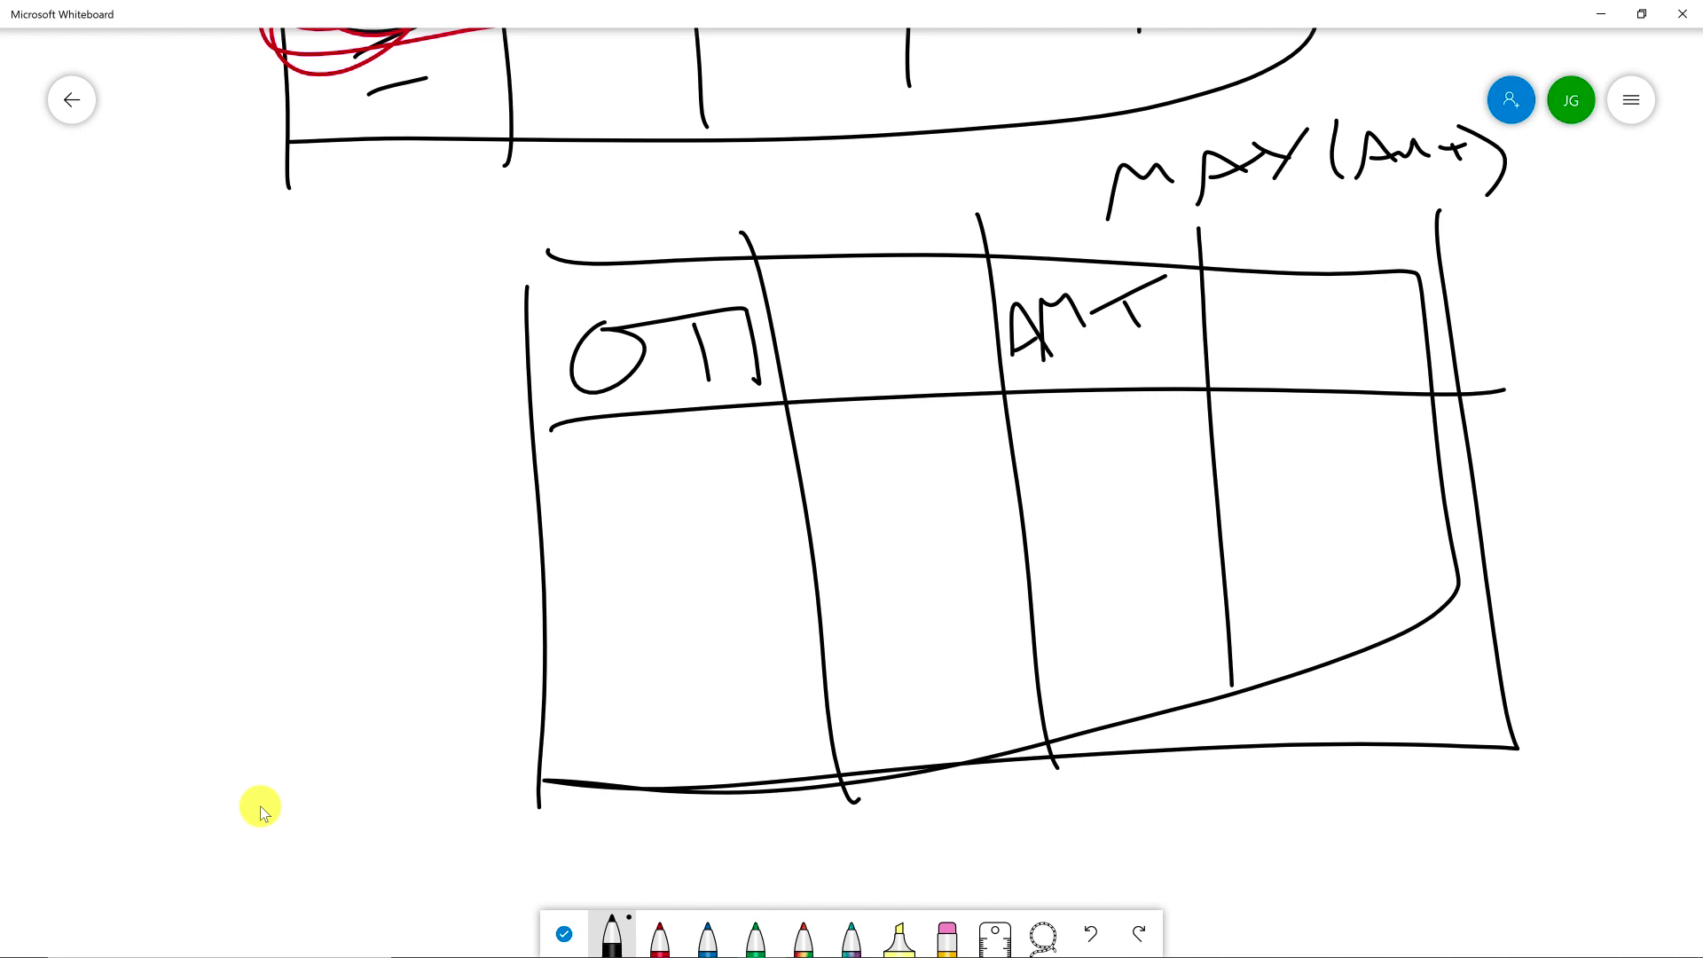
pyautogui.moveTo(61, 468)
pyautogui.mouseDown()
pyautogui.moveTo(96, 391)
pyautogui.moveTo(231, 425)
pyautogui.mouseUp()
# Write the word MATCH to the left of the table.
pyautogui.moveTo(220, 366); pyautogui.dragTo(297, 339)
pyautogui.moveTo(284, 351); pyautogui.dragTo(287, 414)
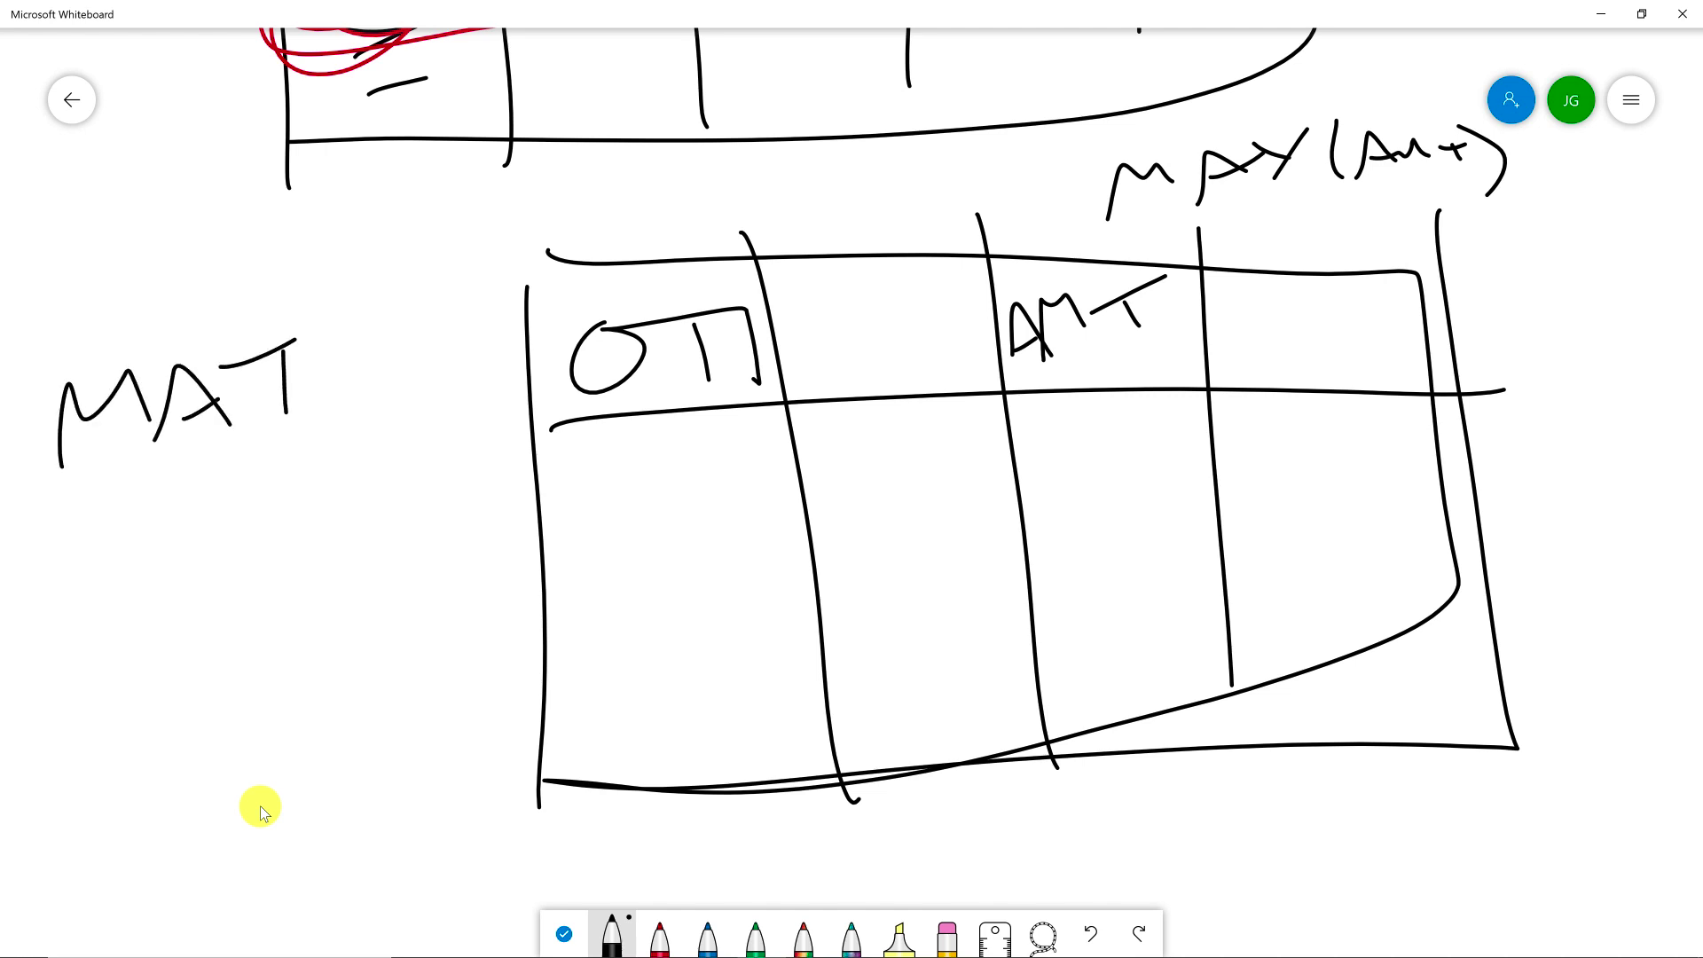
pyautogui.moveTo(345, 341); pyautogui.dragTo(383, 373)
pyautogui.moveTo(378, 307); pyautogui.dragTo(381, 374)
pyautogui.moveTo(424, 298); pyautogui.dragTo(448, 377)
pyautogui.moveTo(384, 346); pyautogui.dragTo(426, 327)
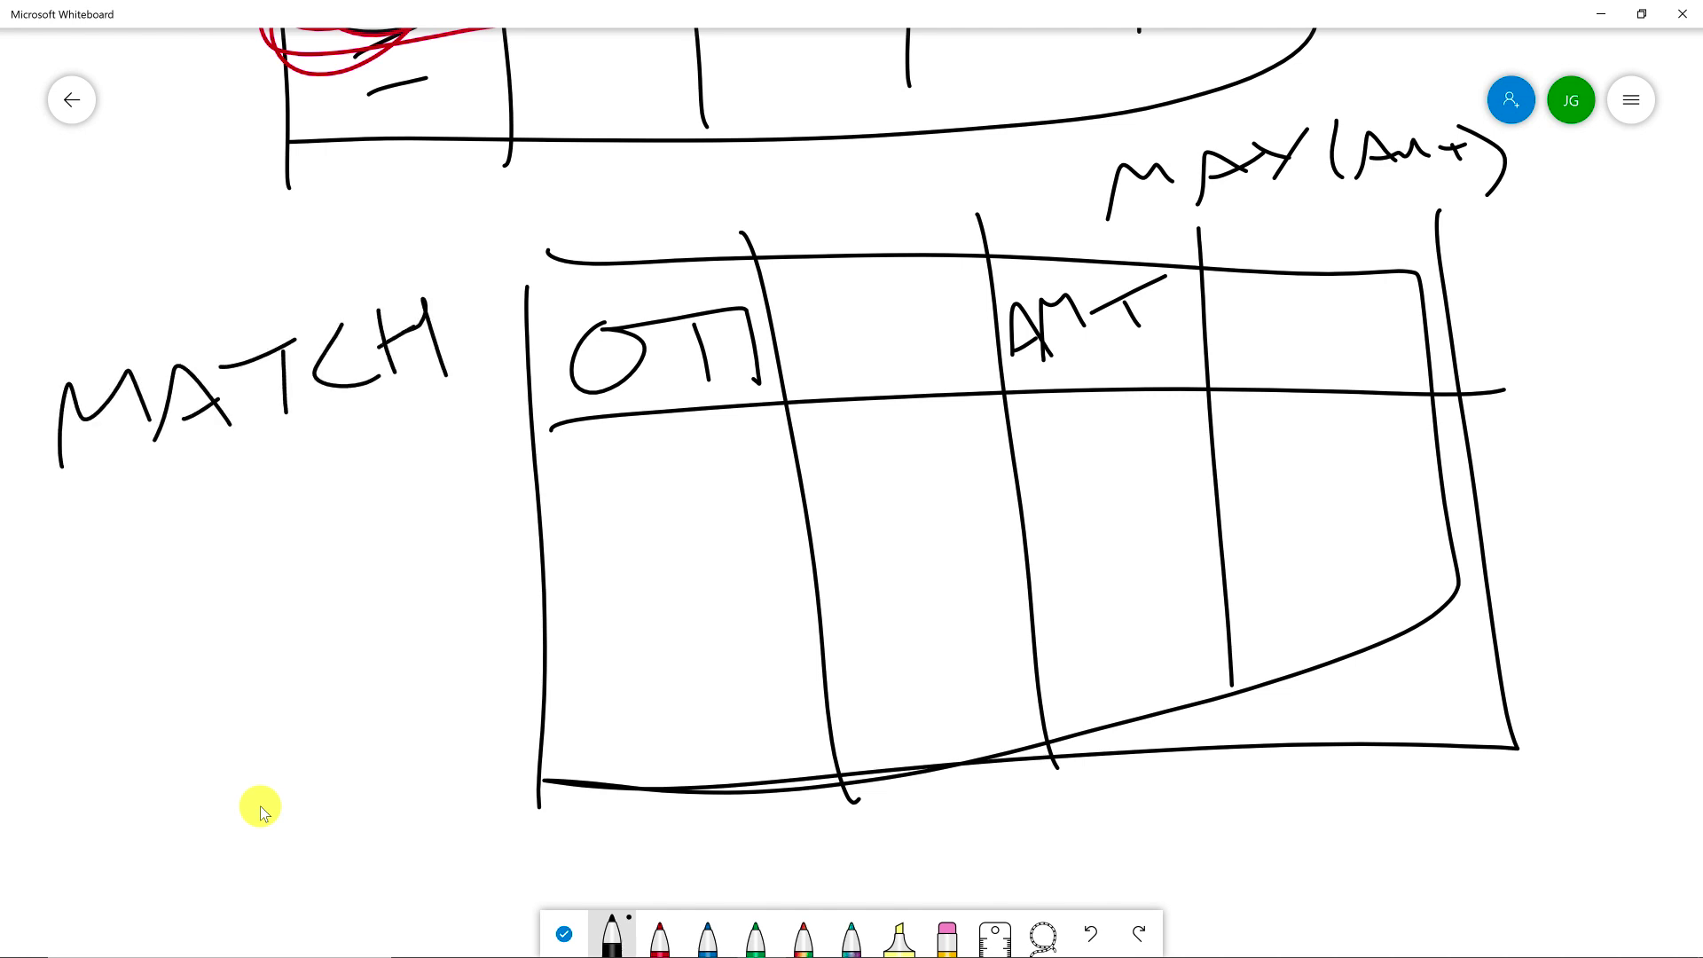
# Add MATCH's arguments: a lookup symbol, a lined range box and the exact-match sign.
pyautogui.moveTo(78, 524); pyautogui.dragTo(68, 632)
pyautogui.moveTo(122, 555)
pyautogui.mouseDown()
pyautogui.moveTo(92, 594)
pyautogui.moveTo(133, 555)
pyautogui.moveTo(133, 634)
pyautogui.mouseUp()
pyautogui.moveTo(144, 610); pyautogui.dragTo(183, 665)
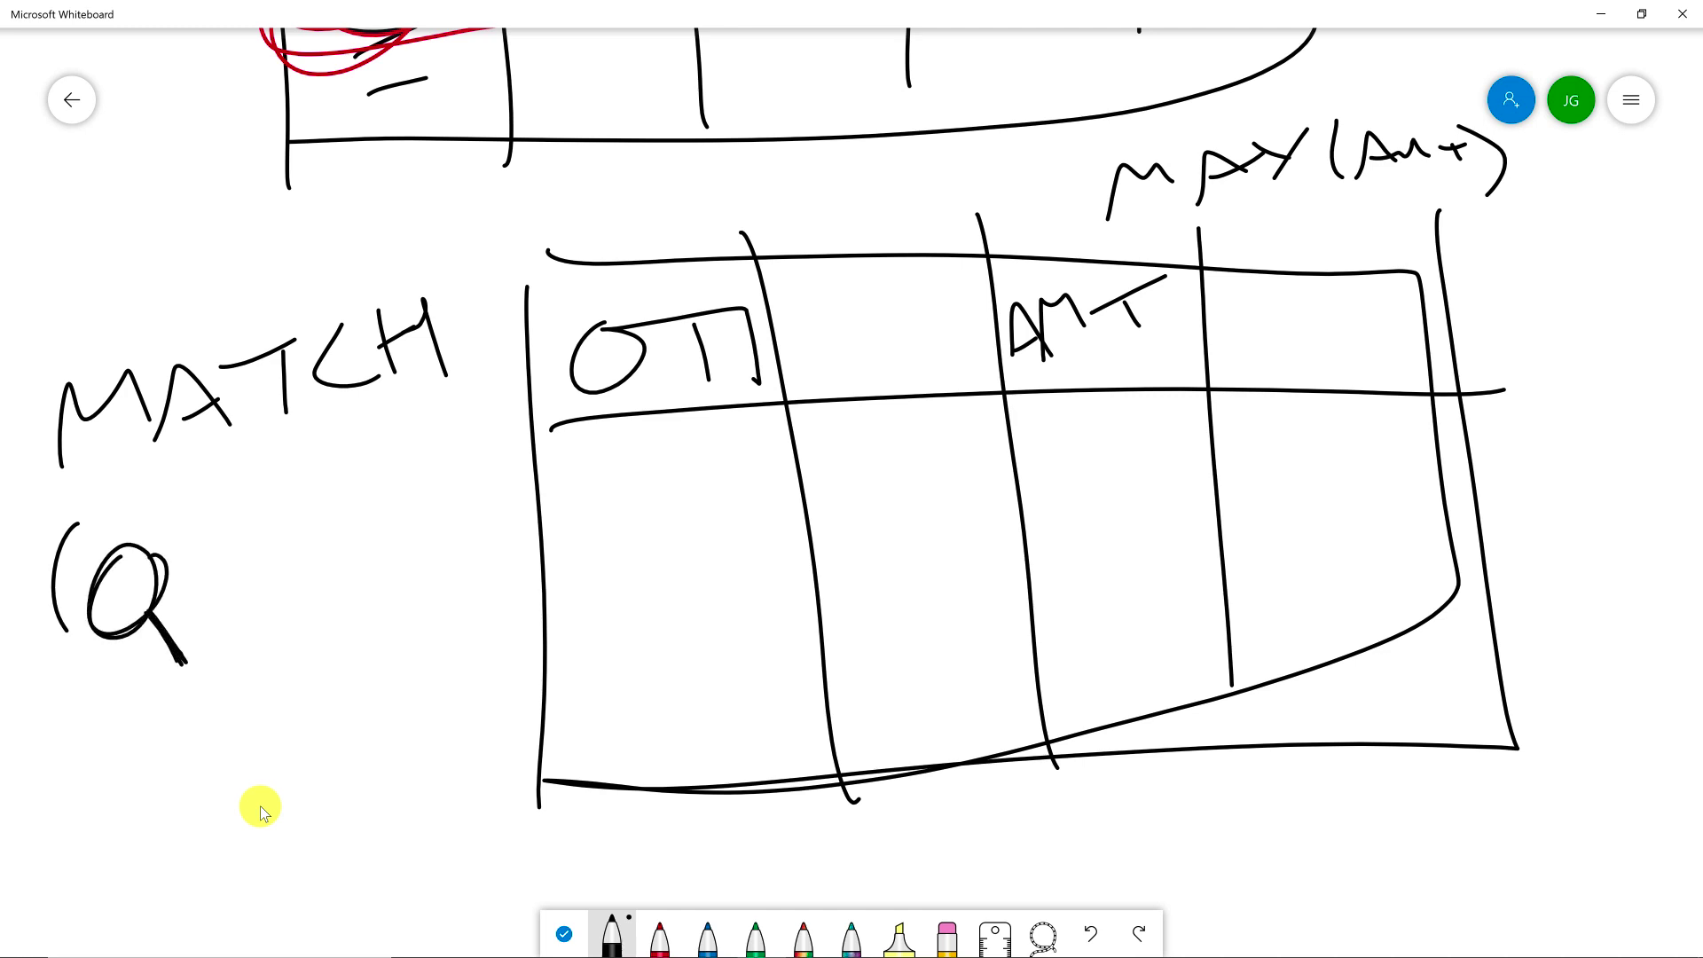
pyautogui.moveTo(204, 603); pyautogui.dragTo(221, 633)
pyautogui.moveTo(248, 502)
pyautogui.mouseDown()
pyautogui.moveTo(319, 647)
pyautogui.moveTo(250, 502)
pyautogui.moveTo(306, 525)
pyautogui.mouseUp()
pyautogui.moveTo(249, 588); pyautogui.dragTo(315, 563)
pyautogui.moveTo(258, 628)
pyautogui.mouseDown()
pyautogui.moveTo(315, 612)
pyautogui.moveTo(385, 636)
pyautogui.mouseUp()
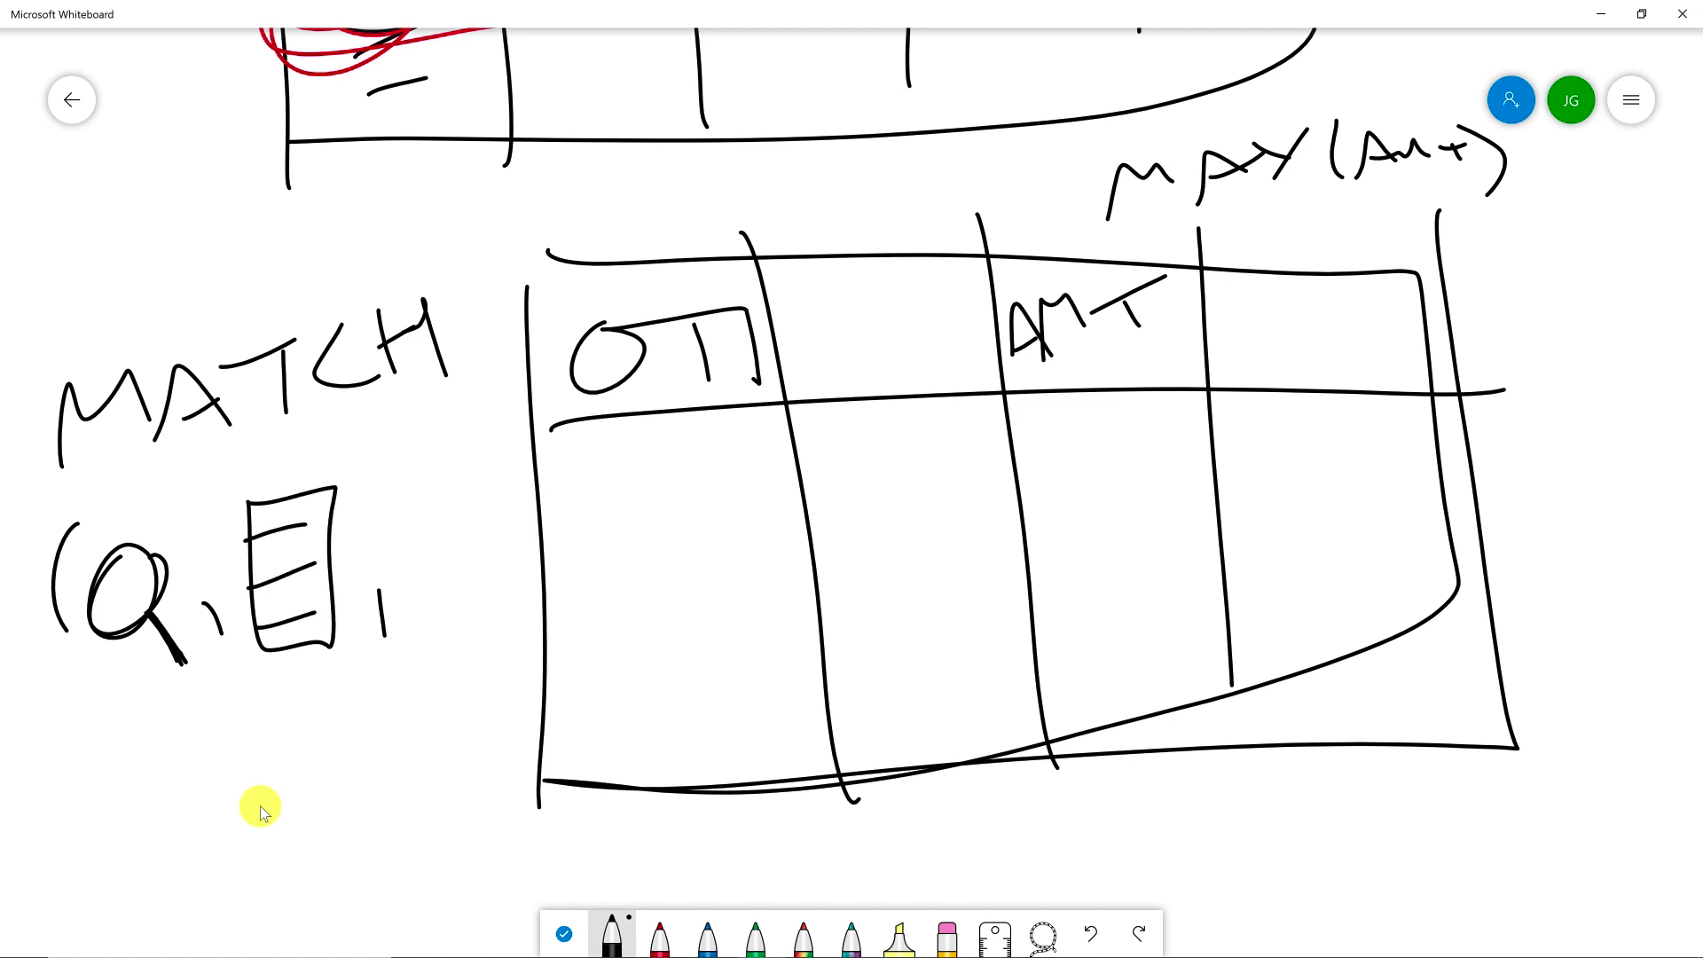
pyautogui.moveTo(413, 530); pyautogui.dragTo(482, 516)
pyautogui.moveTo(427, 580); pyautogui.dragTo(488, 556)
pyautogui.moveTo(486, 445); pyautogui.dragTo(517, 631)
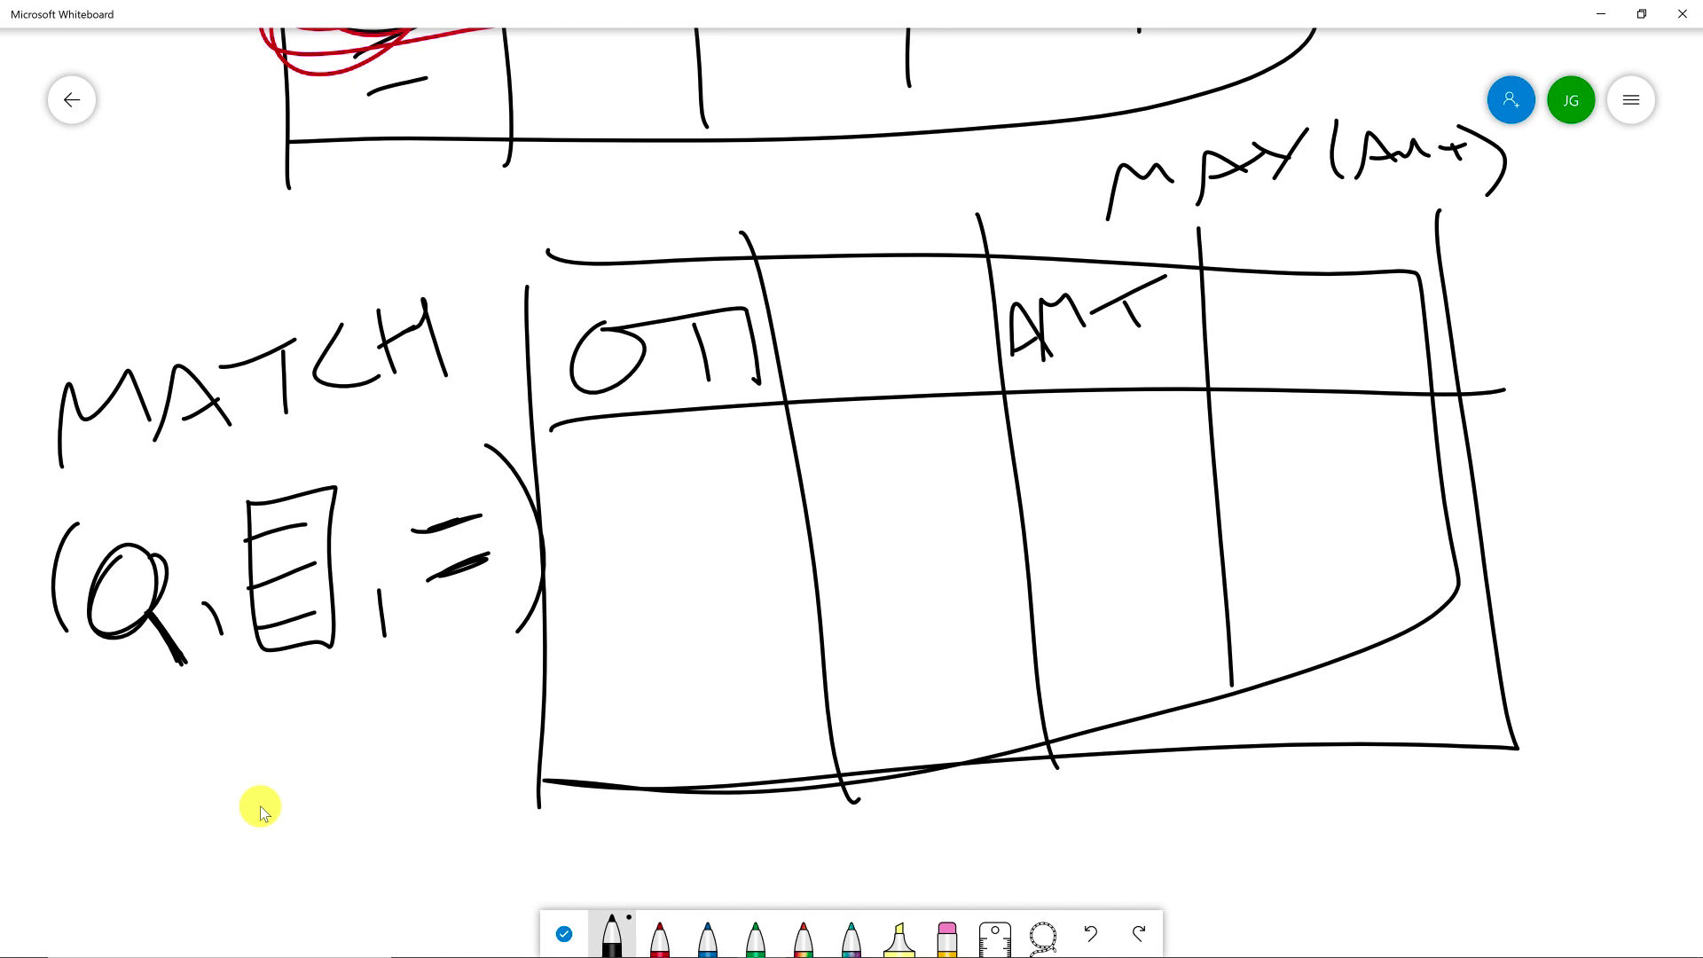
# Outline a whole row across the table and mark its AMT cell in red.
pyautogui.moveTo(552, 621)
pyautogui.mouseDown()
pyautogui.moveTo(551, 561)
pyautogui.moveTo(781, 576)
pyautogui.moveTo(569, 612)
pyautogui.mouseUp()
pyautogui.moveTo(744, 590)
pyautogui.mouseDown()
pyautogui.moveTo(987, 495)
pyautogui.moveTo(1143, 538)
pyautogui.mouseUp()
pyautogui.moveTo(1076, 517); pyautogui.dragTo(1158, 506)
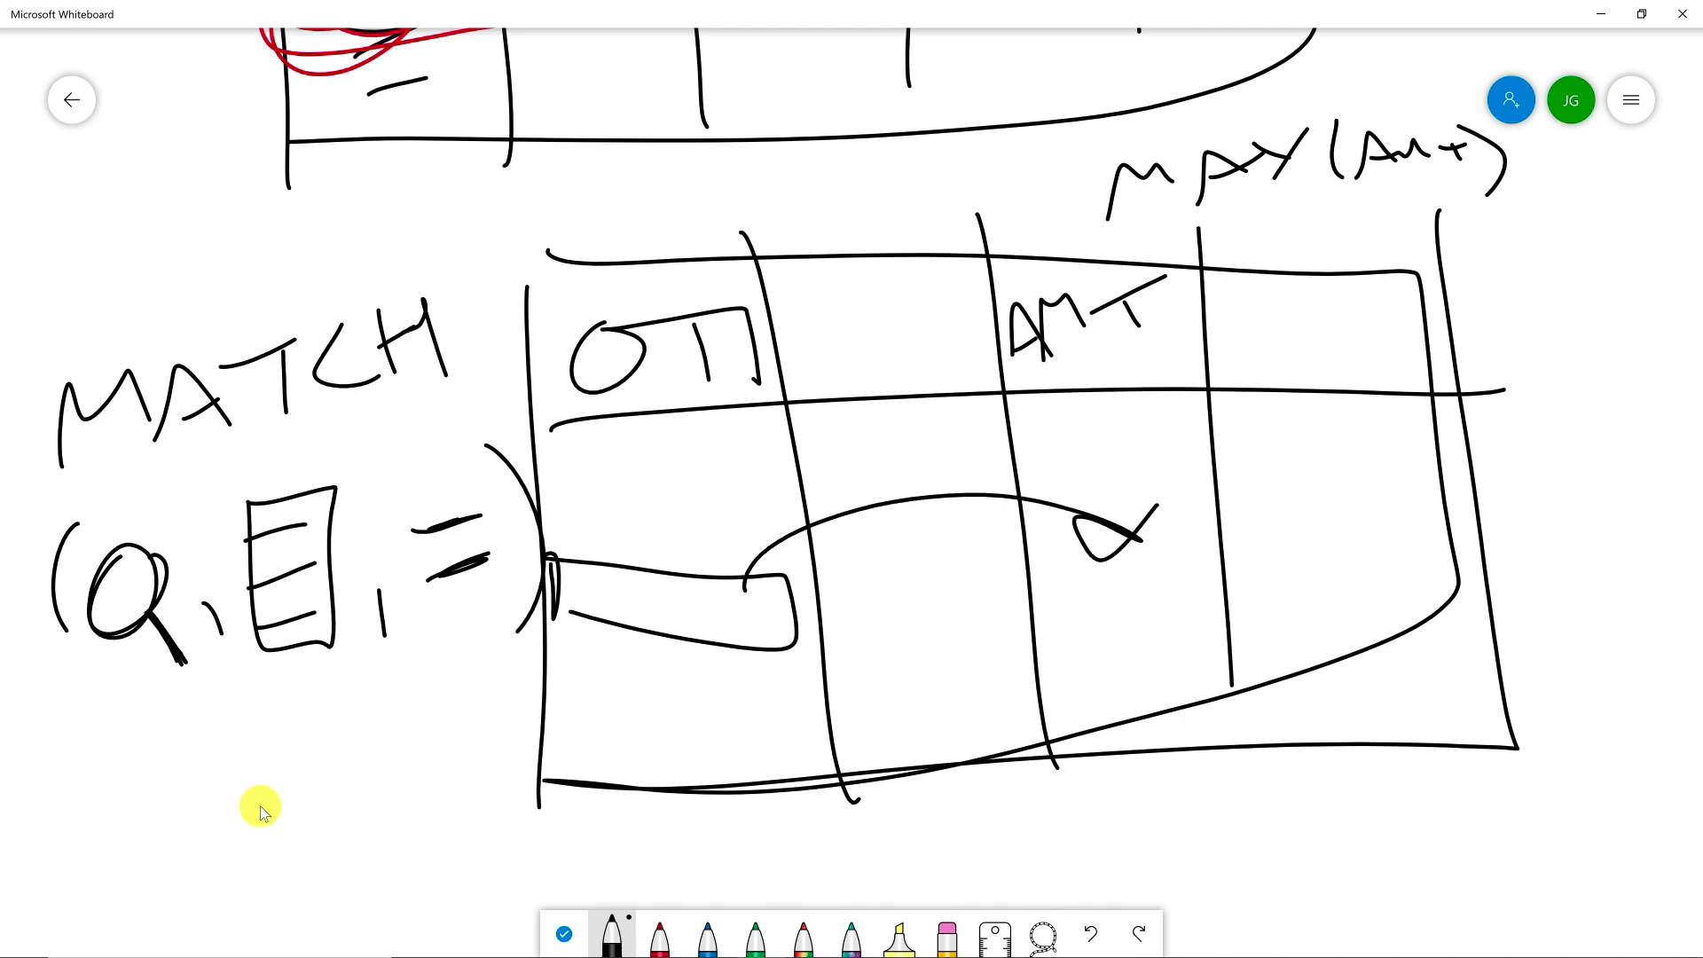
pyautogui.hotkey('ctrl', 'z')
pyautogui.hotkey('ctrl', 'z')
pyautogui.hotkey('ctrl', 'z')
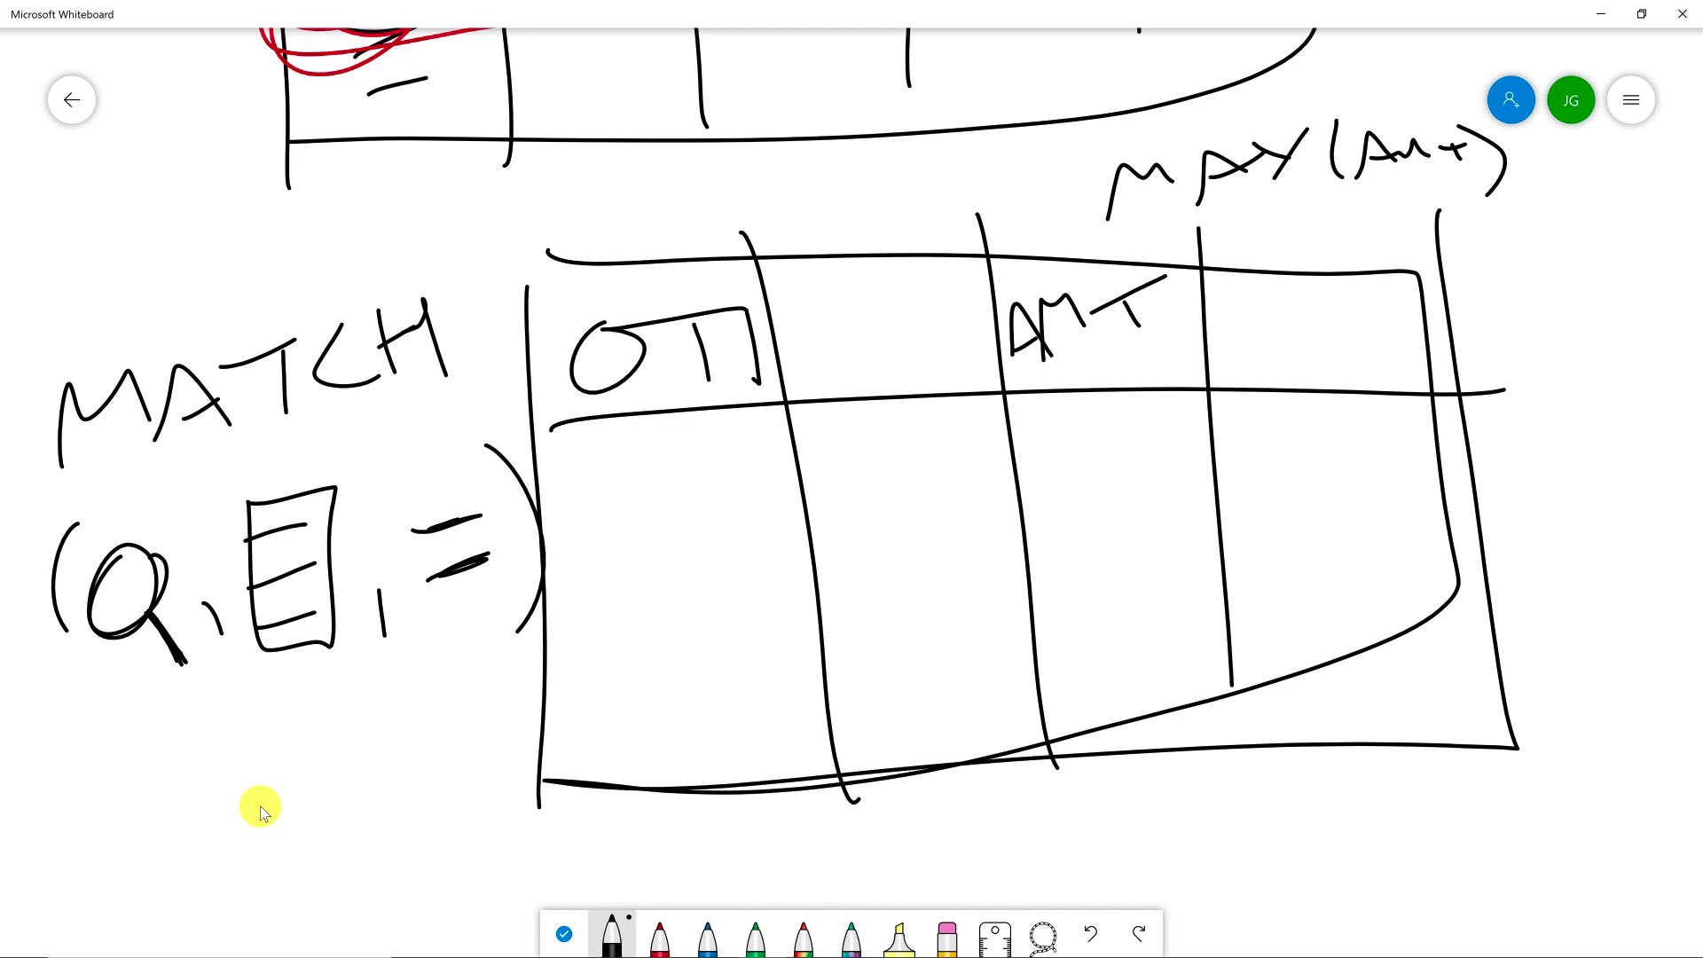
pyautogui.moveTo(575, 542)
pyautogui.mouseDown()
pyautogui.moveTo(1068, 512)
pyautogui.moveTo(1502, 559)
pyautogui.moveTo(529, 568)
pyautogui.moveTo(586, 602)
pyautogui.moveTo(886, 599)
pyautogui.moveTo(1487, 550)
pyautogui.mouseUp()
pyautogui.click(660, 936)
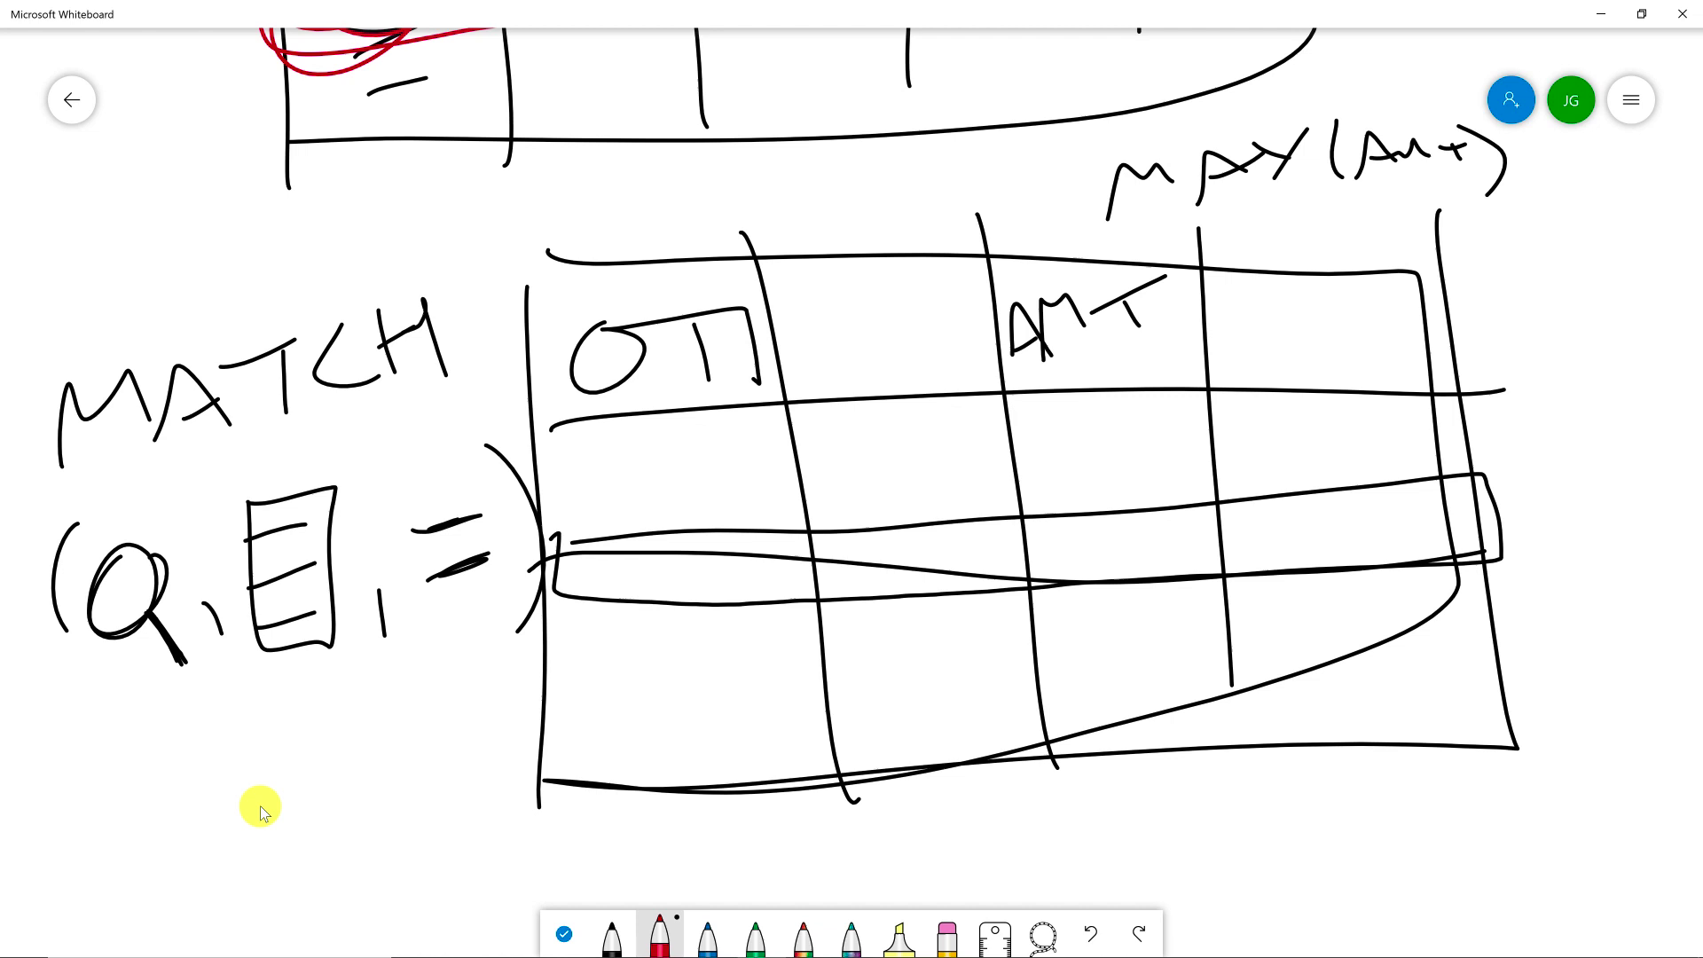
pyautogui.moveTo(1069, 543)
pyautogui.mouseDown()
pyautogui.moveTo(1142, 581)
pyautogui.moveTo(1150, 545)
pyautogui.moveTo(1075, 557)
pyautogui.mouseUp()
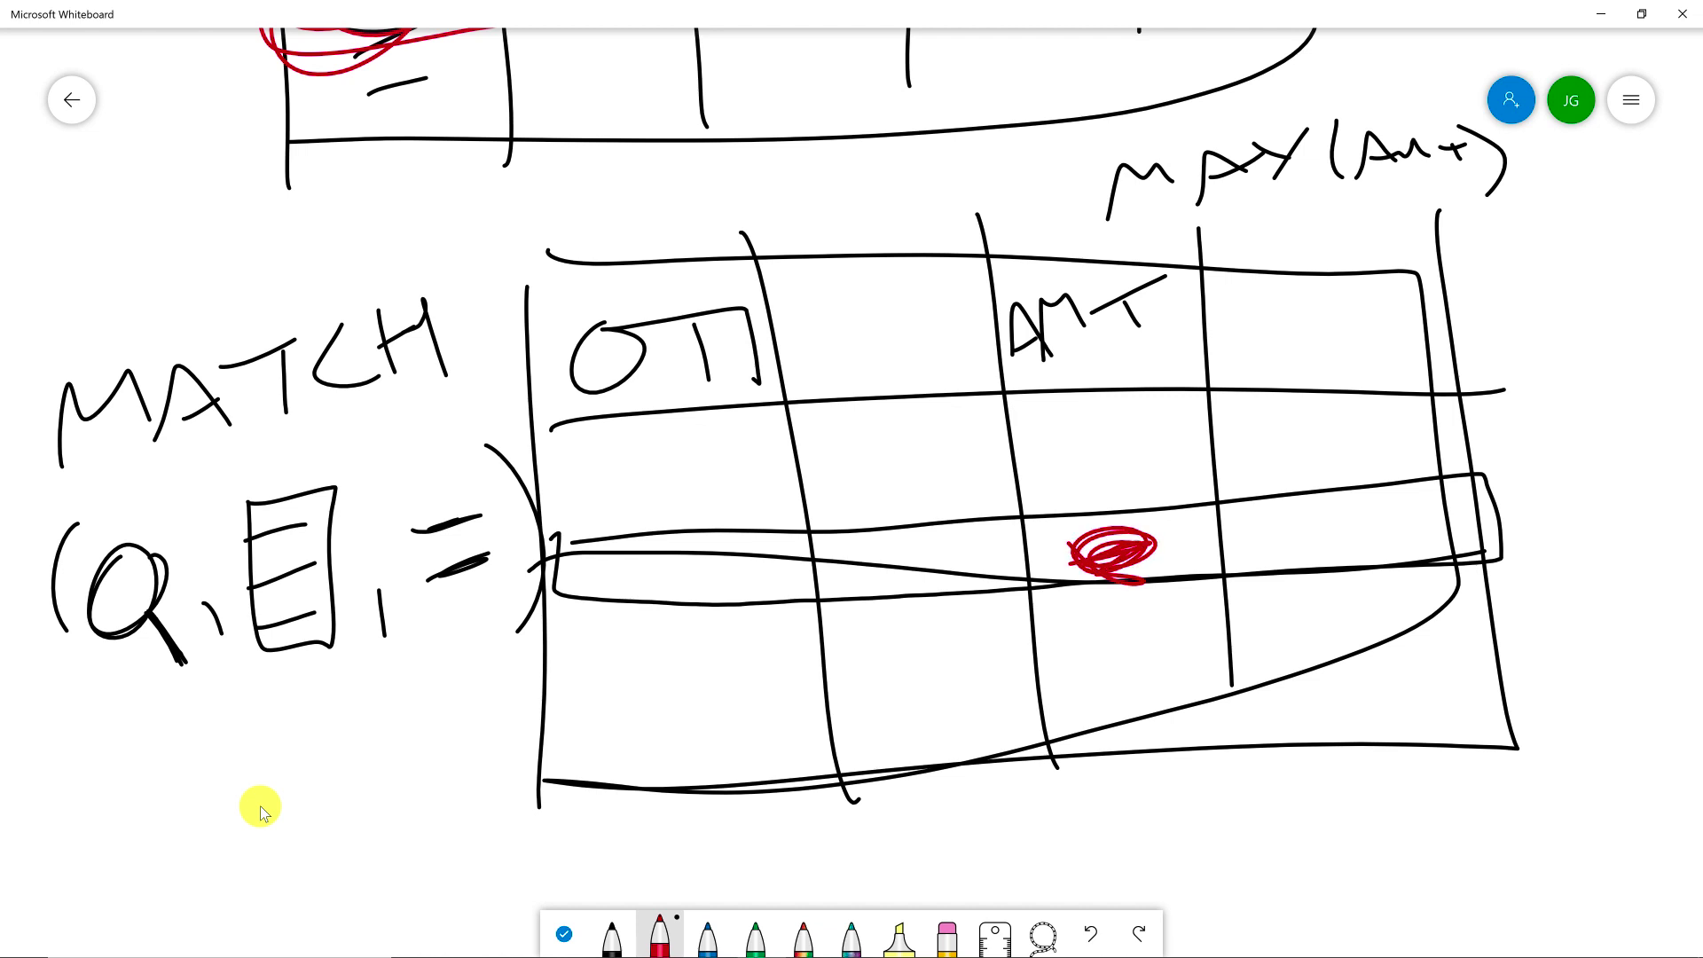
pyautogui.click(612, 936)
# Write = n under the formula and draw an arrow from the row to 3.
pyautogui.moveTo(211, 727); pyautogui.dragTo(300, 699)
pyautogui.moveTo(247, 781); pyautogui.dragTo(327, 758)
pyautogui.moveTo(239, 885)
pyautogui.mouseDown()
pyautogui.moveTo(247, 843)
pyautogui.moveTo(361, 876)
pyautogui.mouseUp()
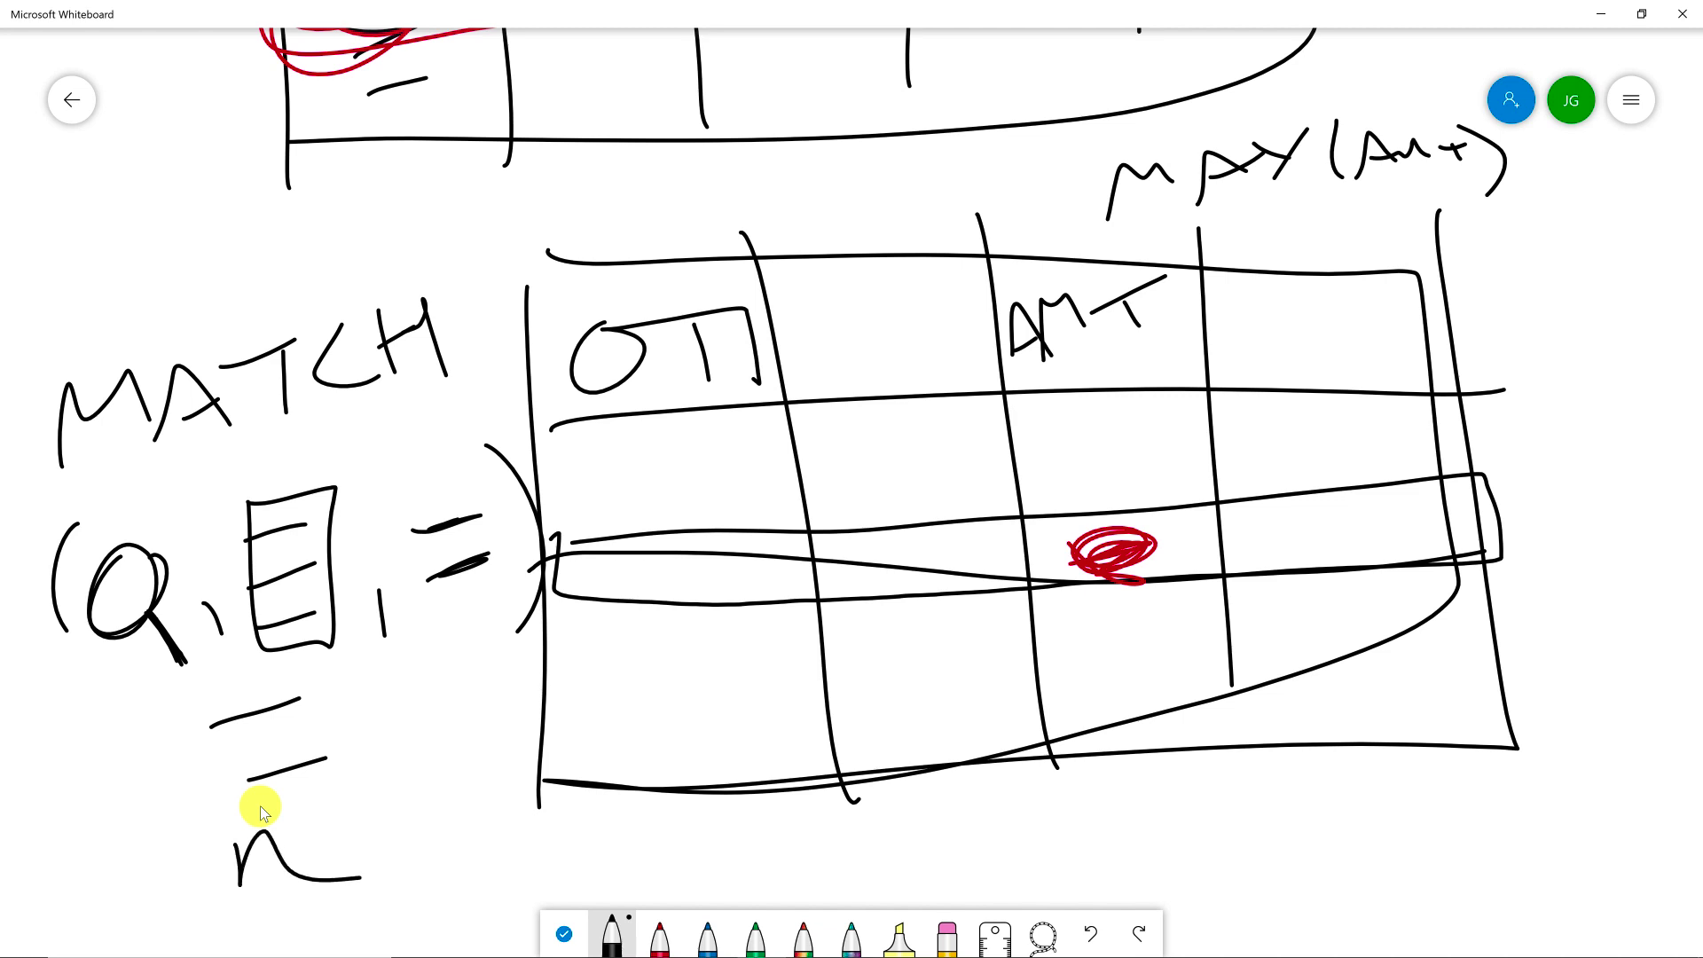
pyautogui.moveTo(1531, 520); pyautogui.dragTo(1604, 501)
pyautogui.moveTo(1563, 390); pyautogui.dragTo(1588, 459)
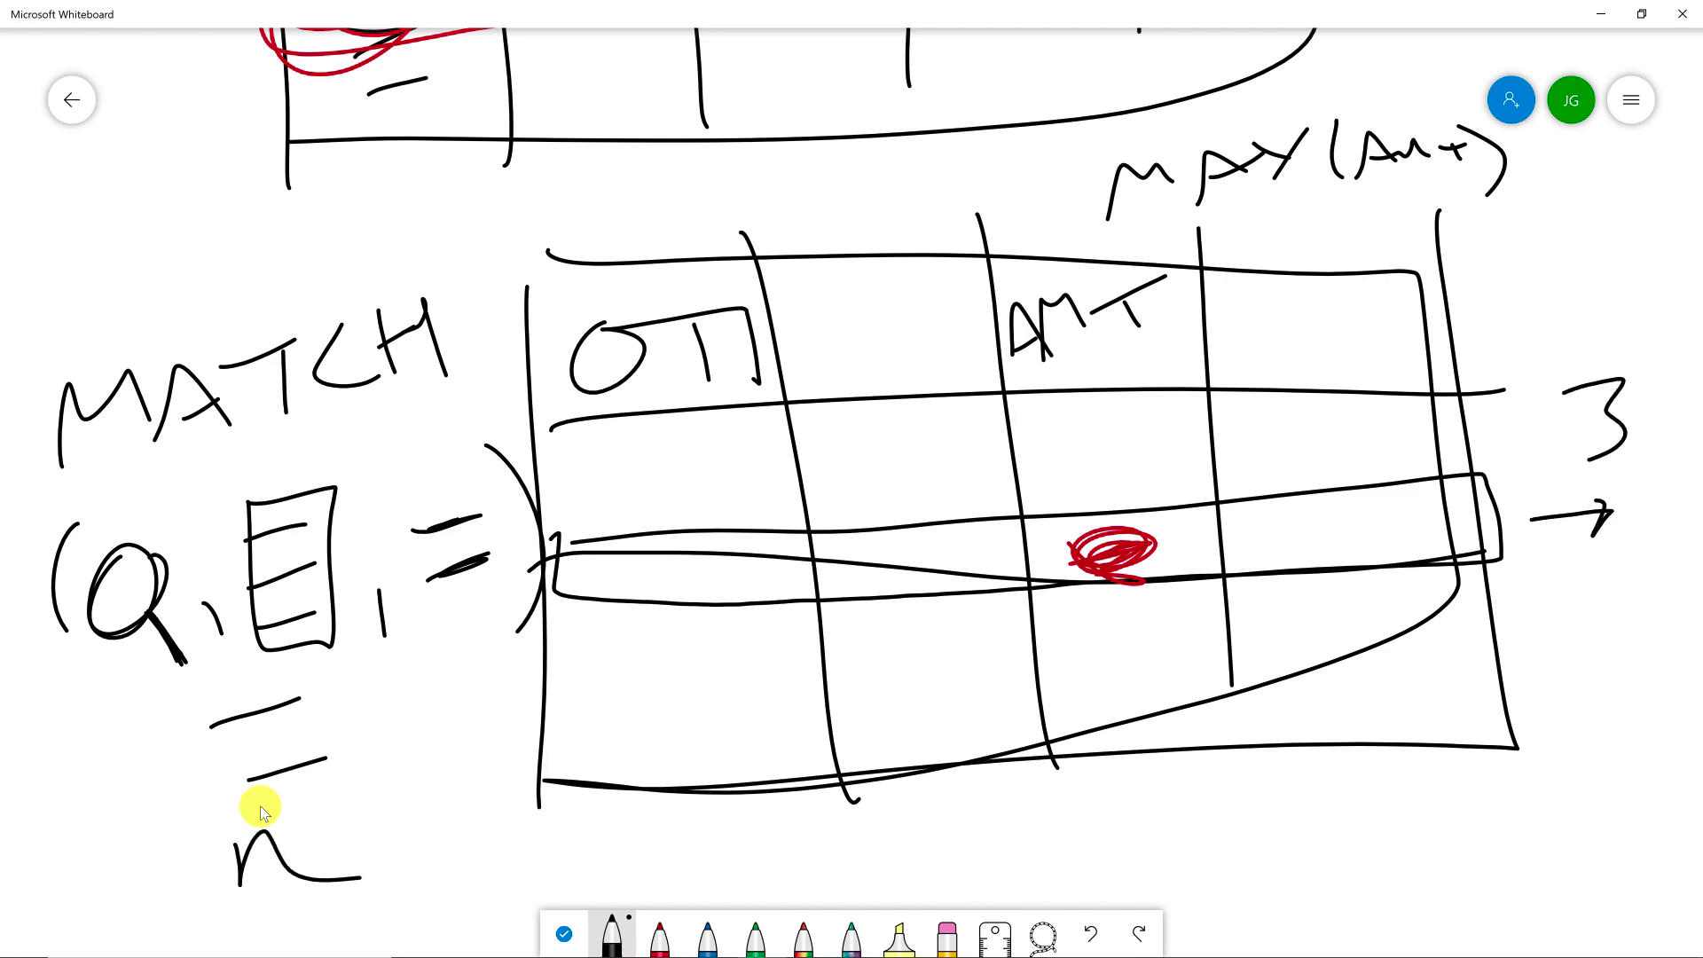
pyautogui.click(564, 933)
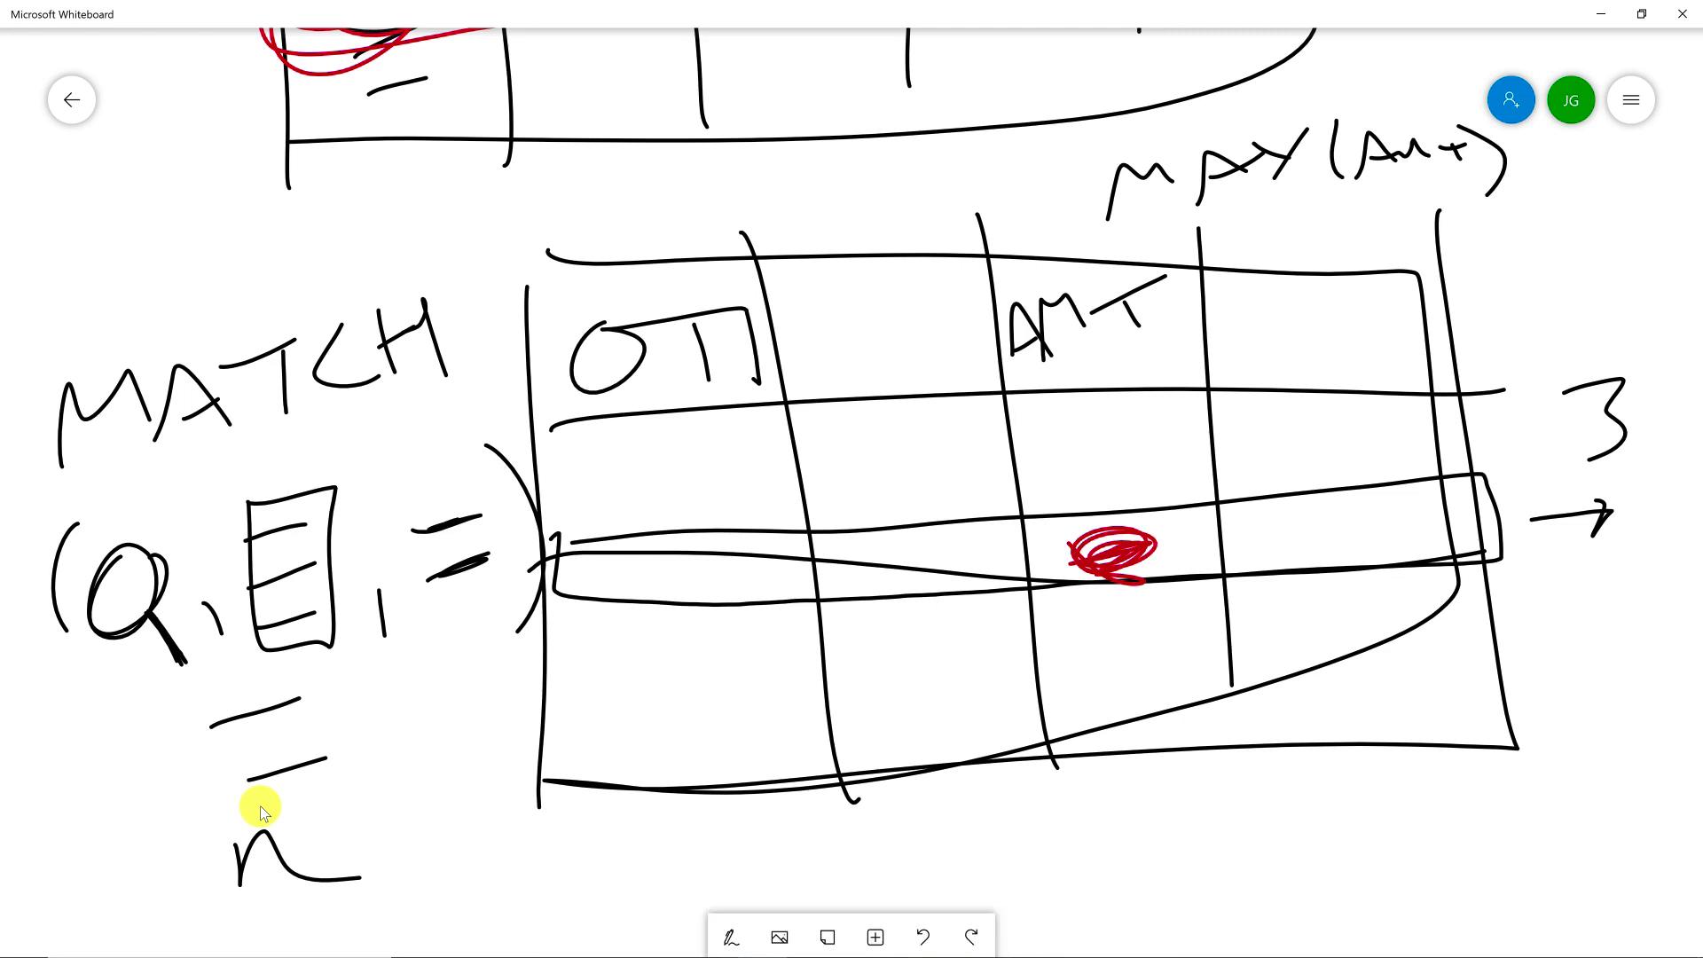
# Draw another table on fresh canvas with a header row and column dividers.
pyautogui.scroll(-10, 259, 805)
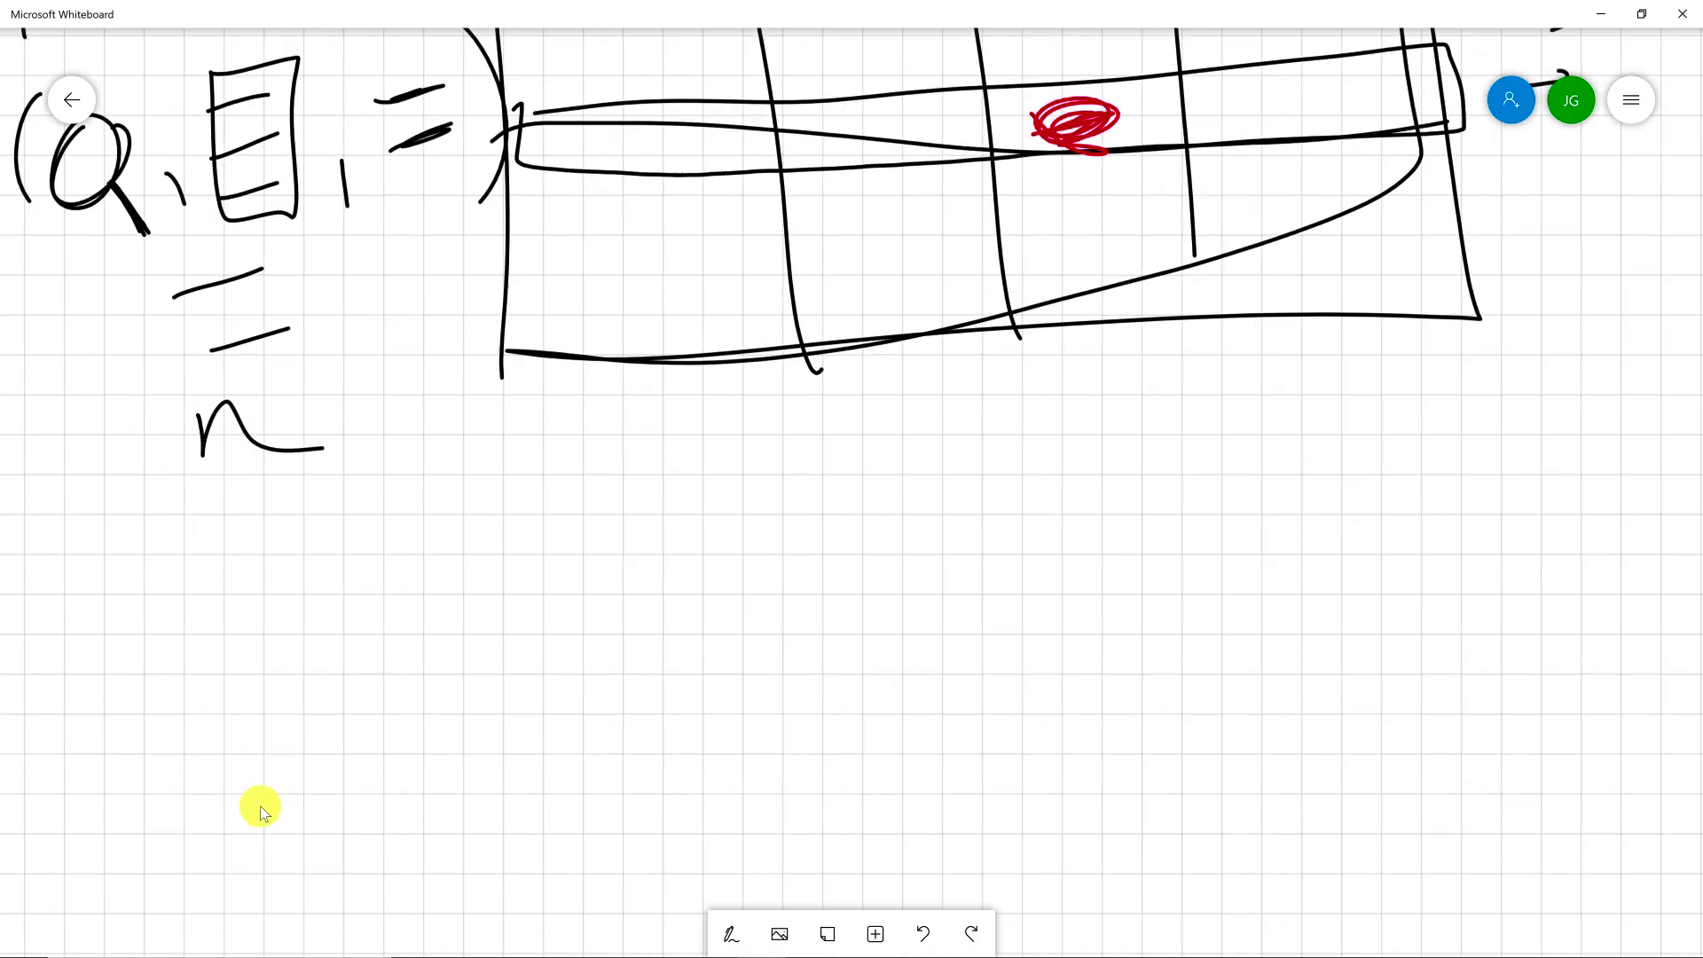
pyautogui.click(731, 934)
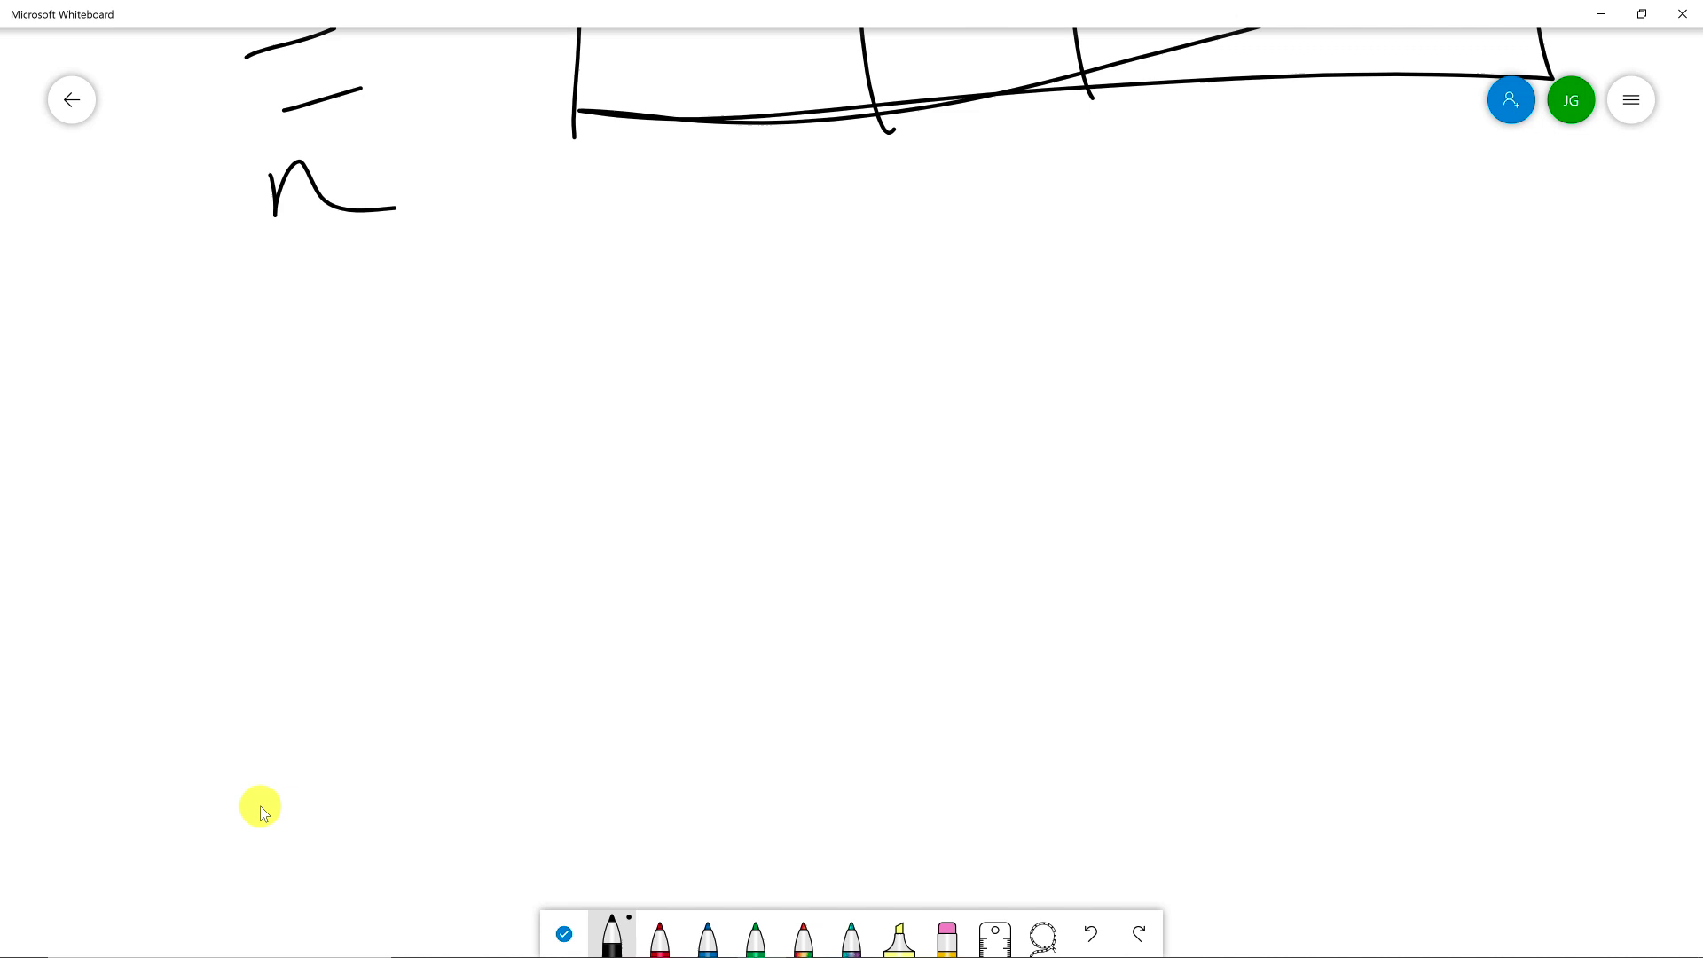
pyautogui.moveTo(535, 296)
pyautogui.mouseDown()
pyautogui.moveTo(670, 768)
pyautogui.moveTo(1440, 300)
pyautogui.moveTo(548, 286)
pyautogui.mouseUp()
pyautogui.moveTo(741, 251); pyautogui.dragTo(801, 771)
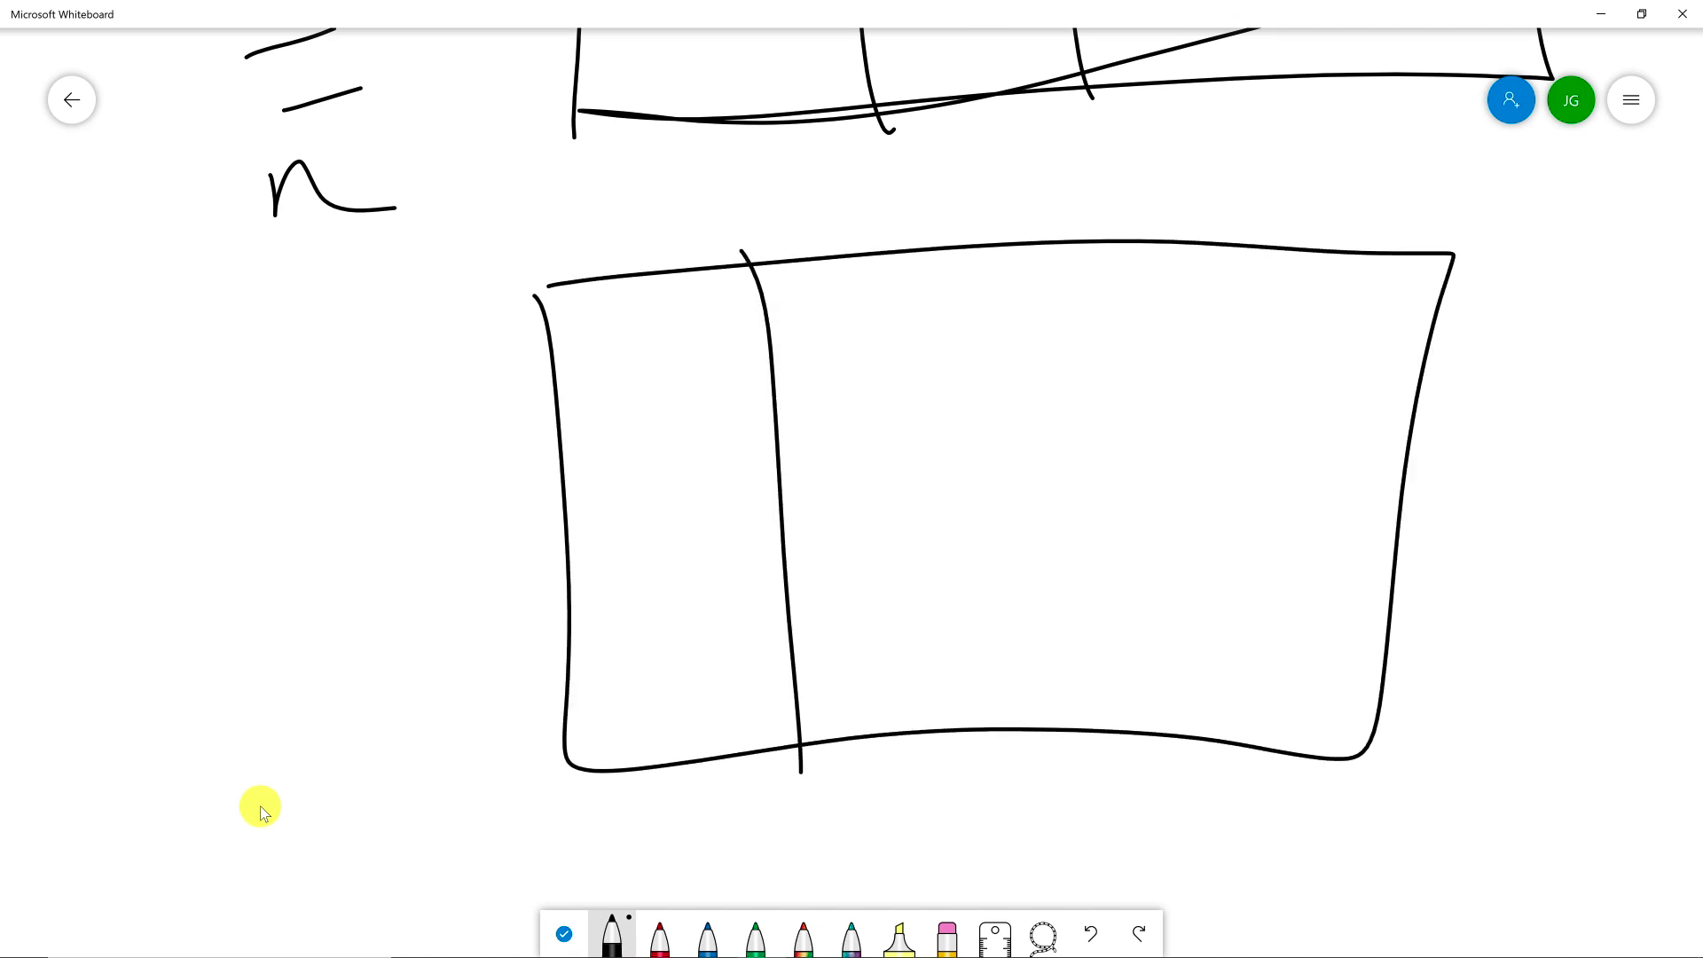
pyautogui.moveTo(535, 420); pyautogui.dragTo(1503, 362)
pyautogui.moveTo(1061, 209); pyautogui.dragTo(1088, 820)
pyautogui.moveTo(1257, 207); pyautogui.dragTo(1260, 708)
# Outline a cell in the new grid and draw an arrow from it to 3.
pyautogui.click(660, 934)
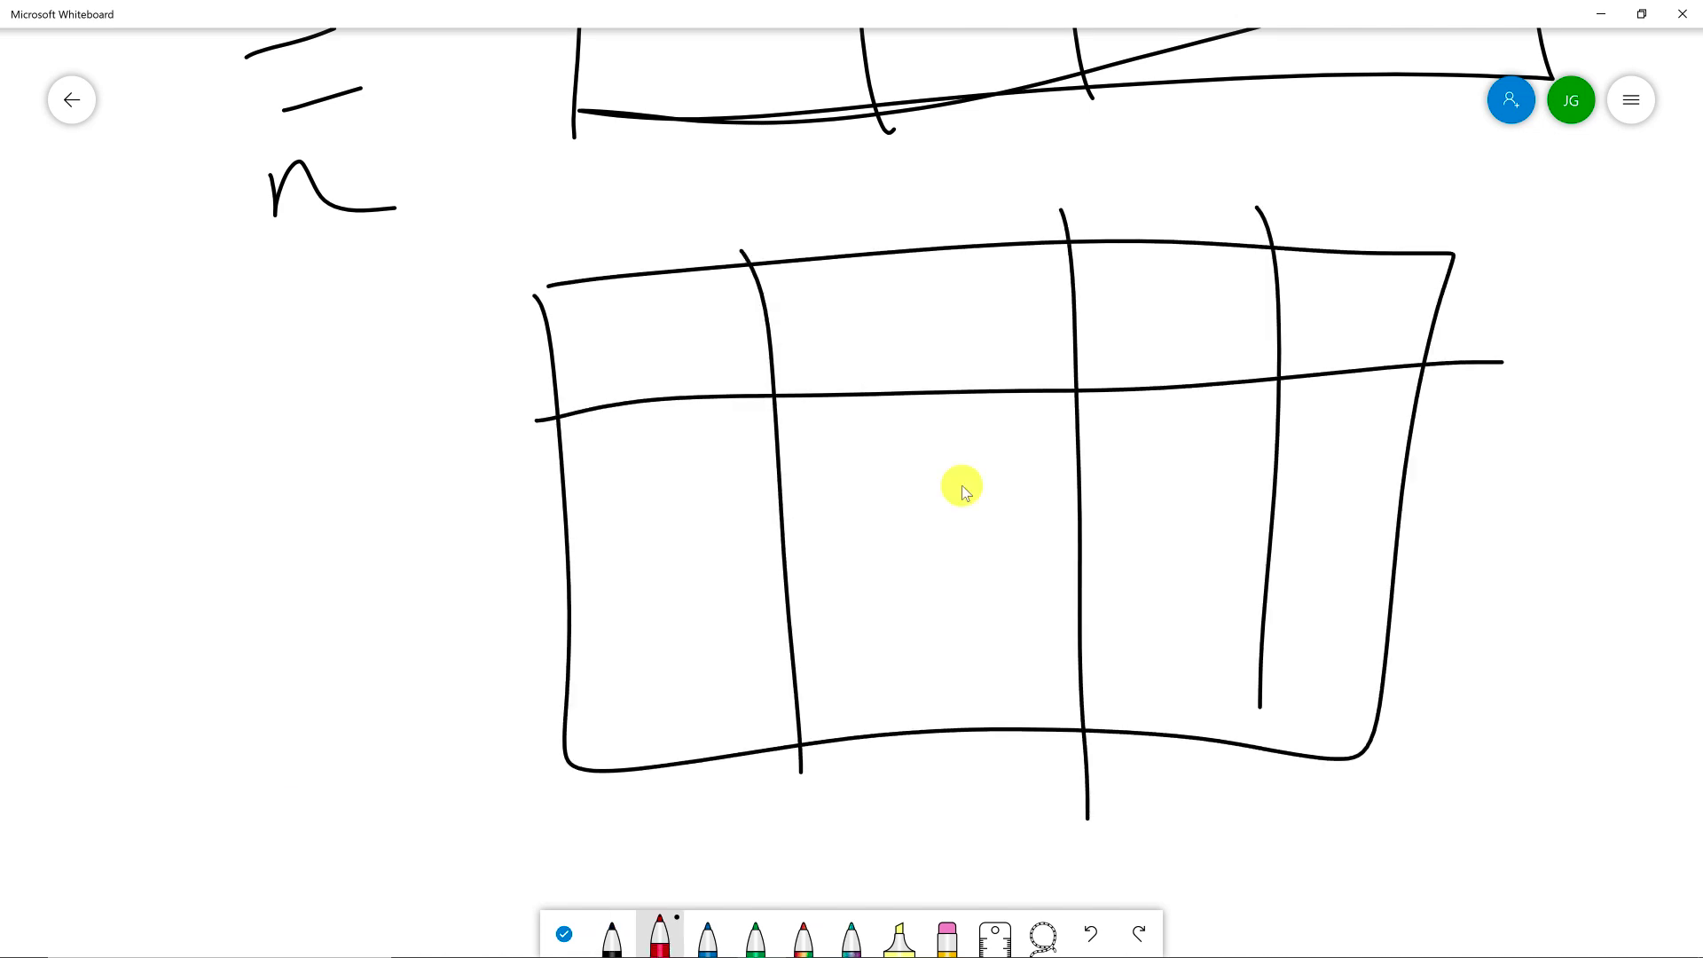
pyautogui.press('super')
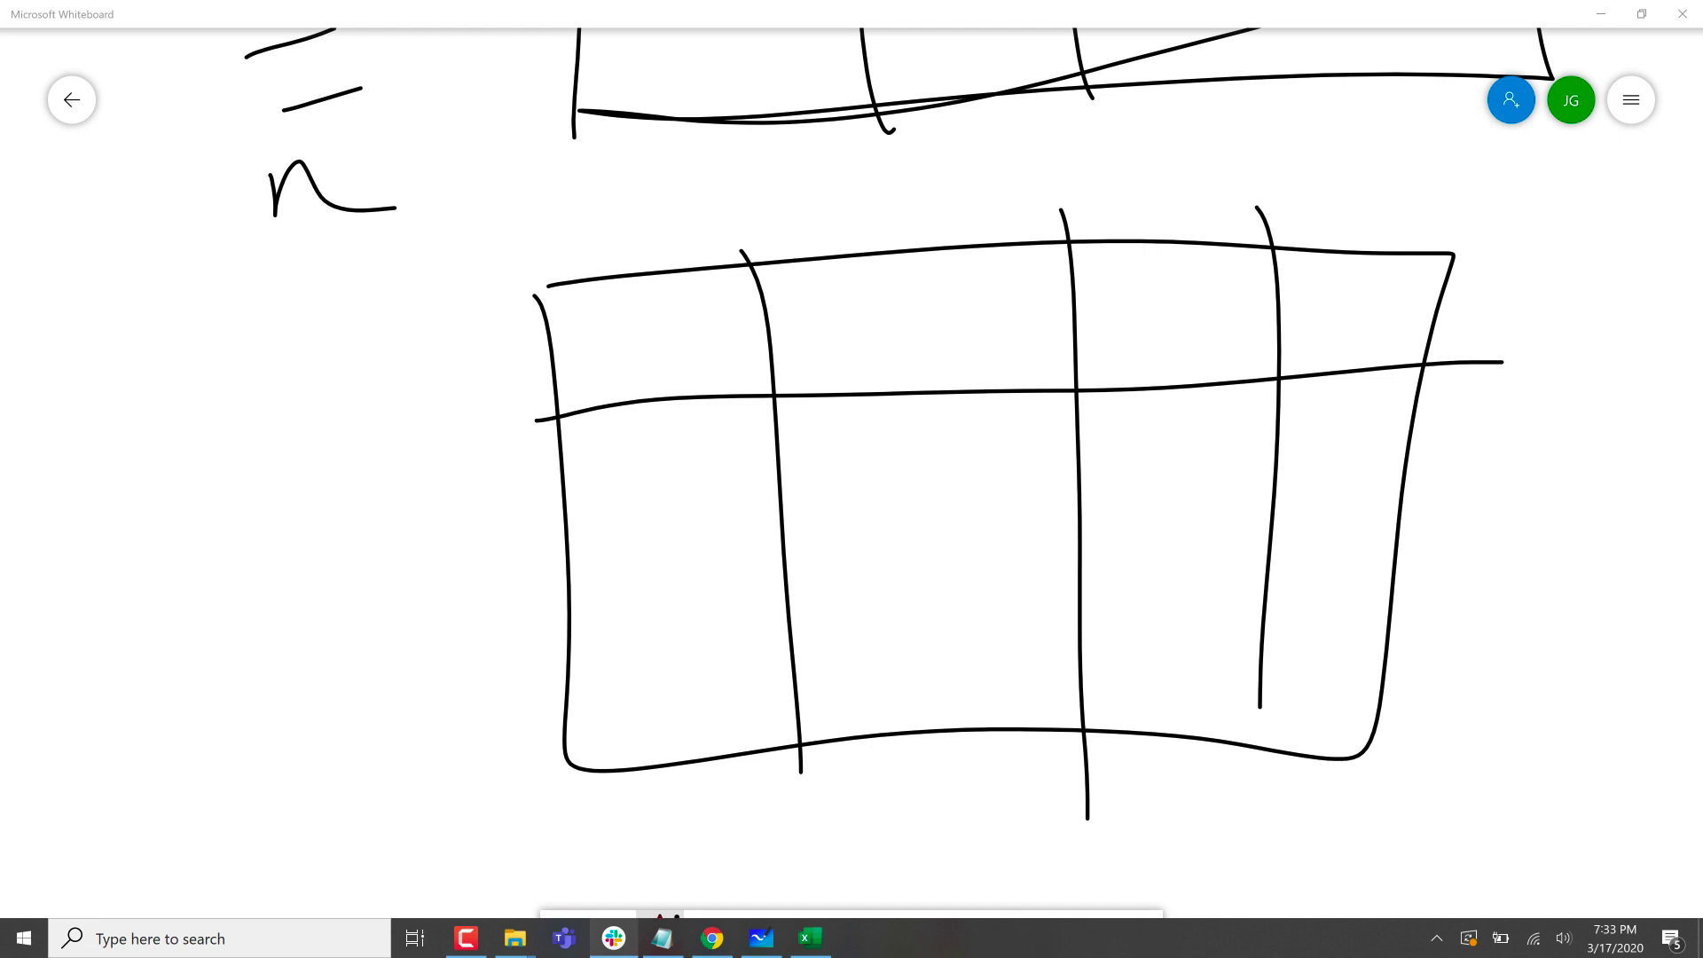
pyautogui.click(948, 838)
pyautogui.click(612, 934)
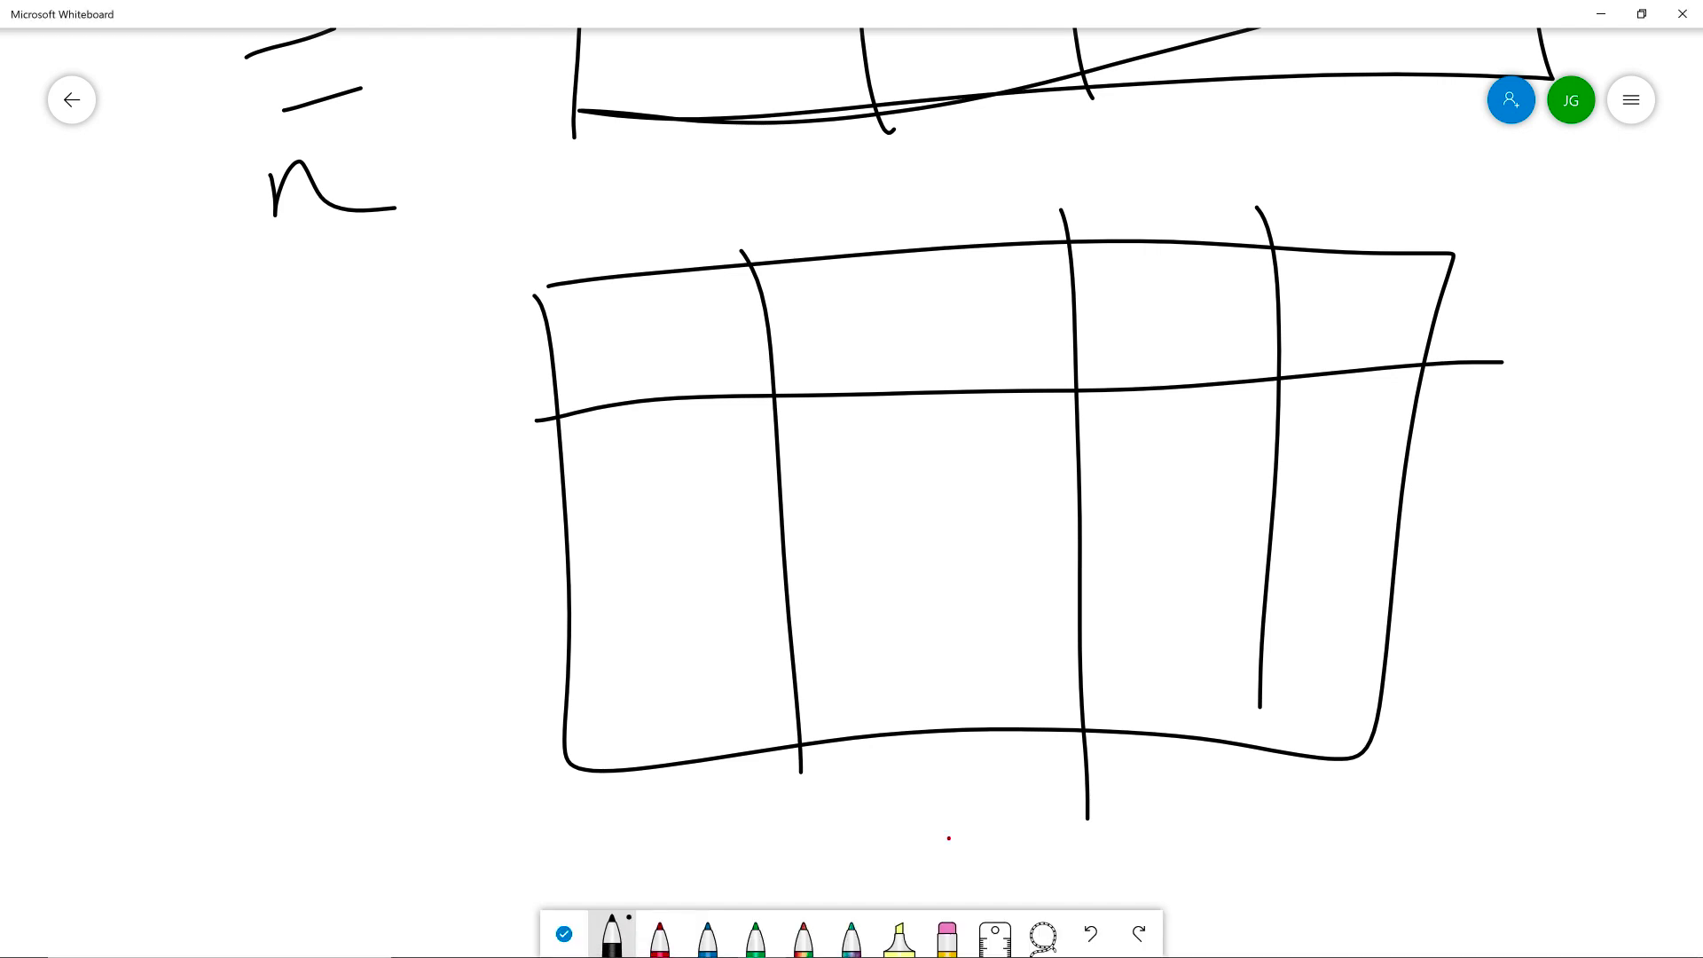
pyautogui.moveTo(1087, 506)
pyautogui.mouseDown()
pyautogui.moveTo(1098, 566)
pyautogui.moveTo(1278, 483)
pyautogui.moveTo(1080, 566)
pyautogui.mouseUp()
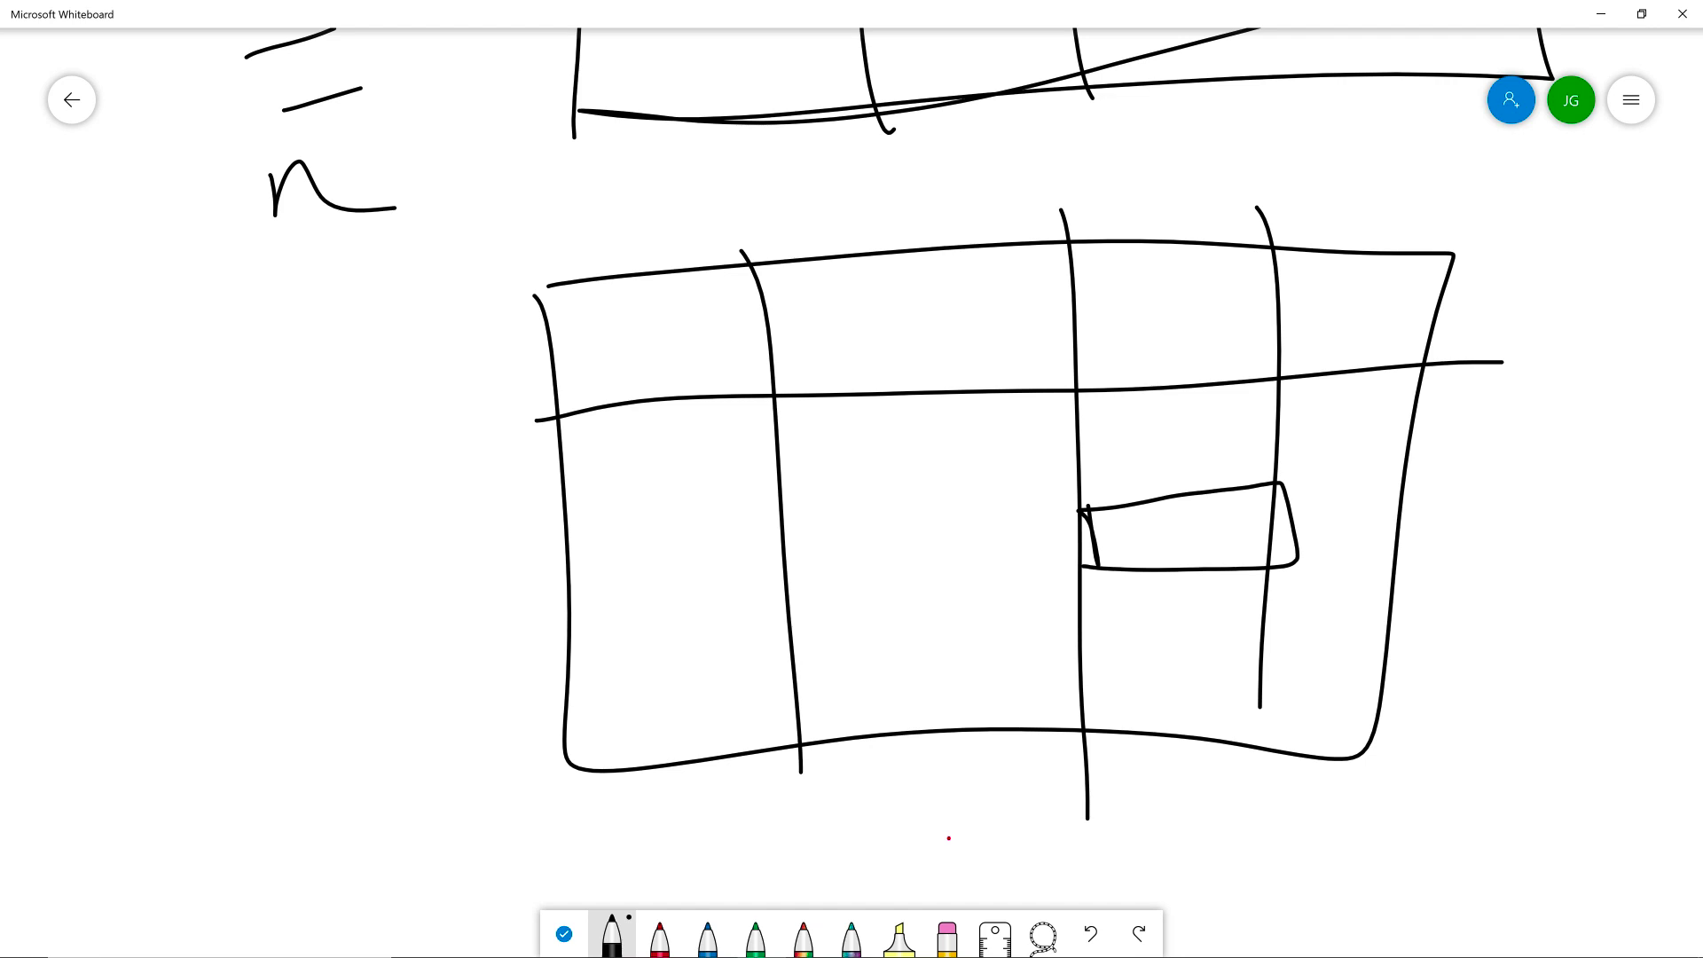
pyautogui.moveTo(1285, 536); pyautogui.dragTo(1425, 533)
pyautogui.moveTo(1509, 477)
pyautogui.mouseDown()
pyautogui.moveTo(1529, 505)
pyautogui.moveTo(1505, 541)
pyautogui.mouseUp()
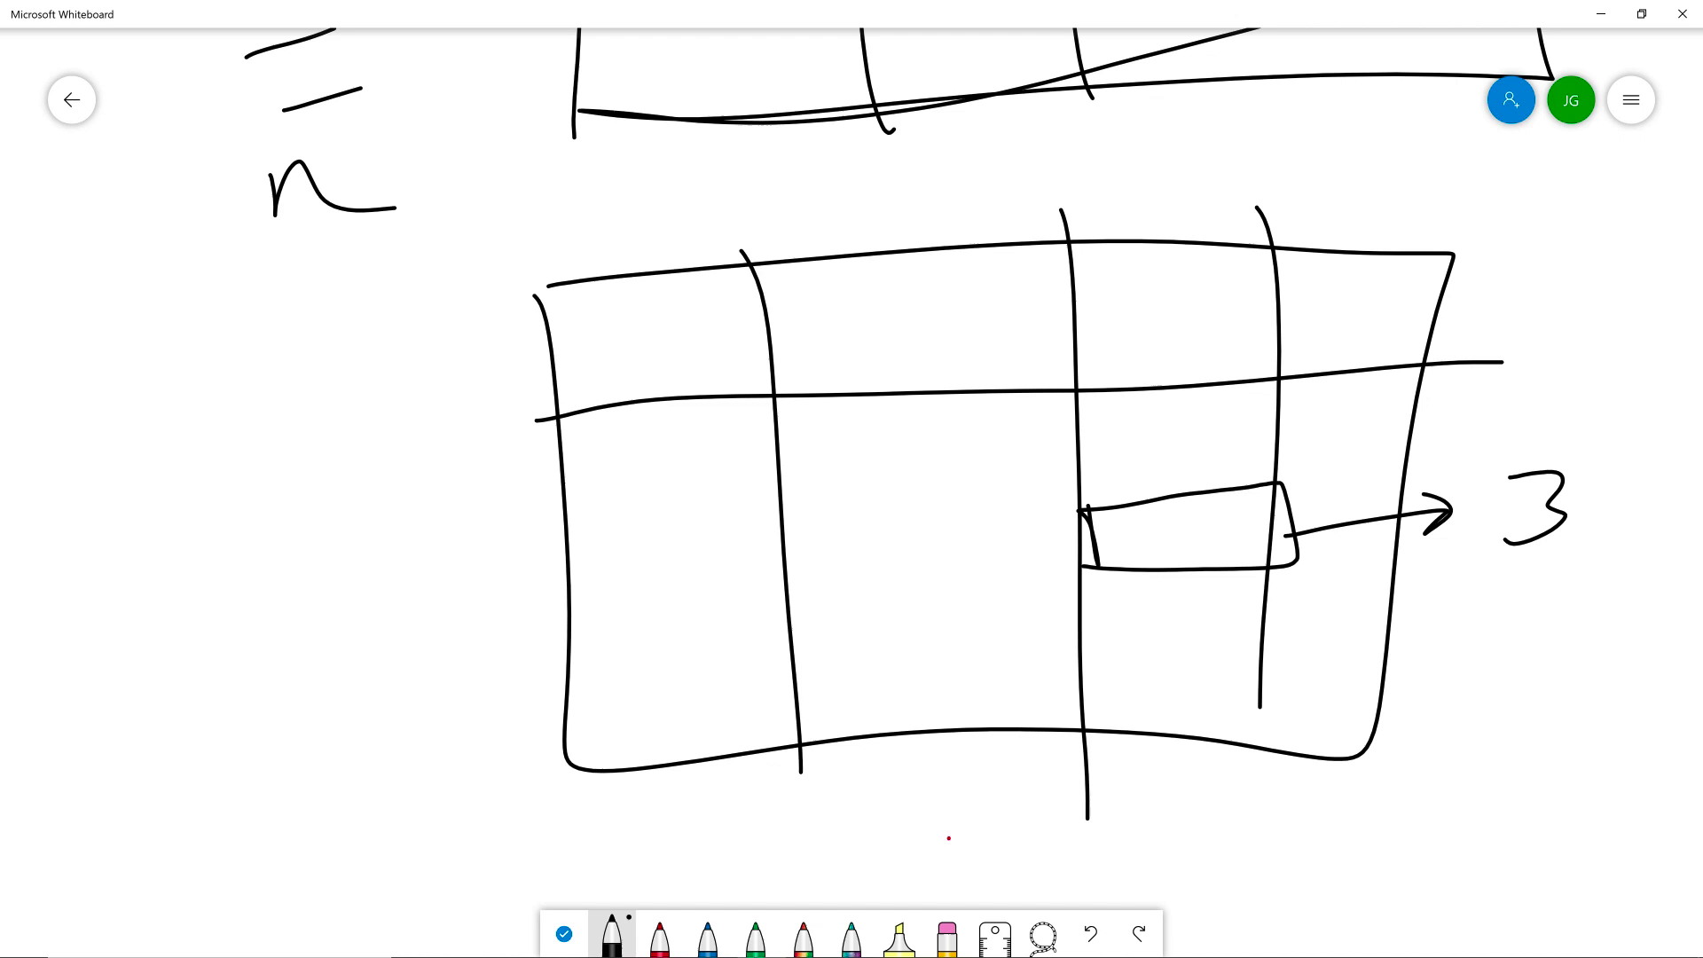
# Add row lines around the matched cell and mark it with a red triangle.
pyautogui.moveTo(1100, 461); pyautogui.dragTo(1290, 440)
pyautogui.moveTo(1089, 610); pyautogui.dragTo(1291, 611)
pyautogui.moveTo(1090, 694); pyautogui.dragTo(1252, 659)
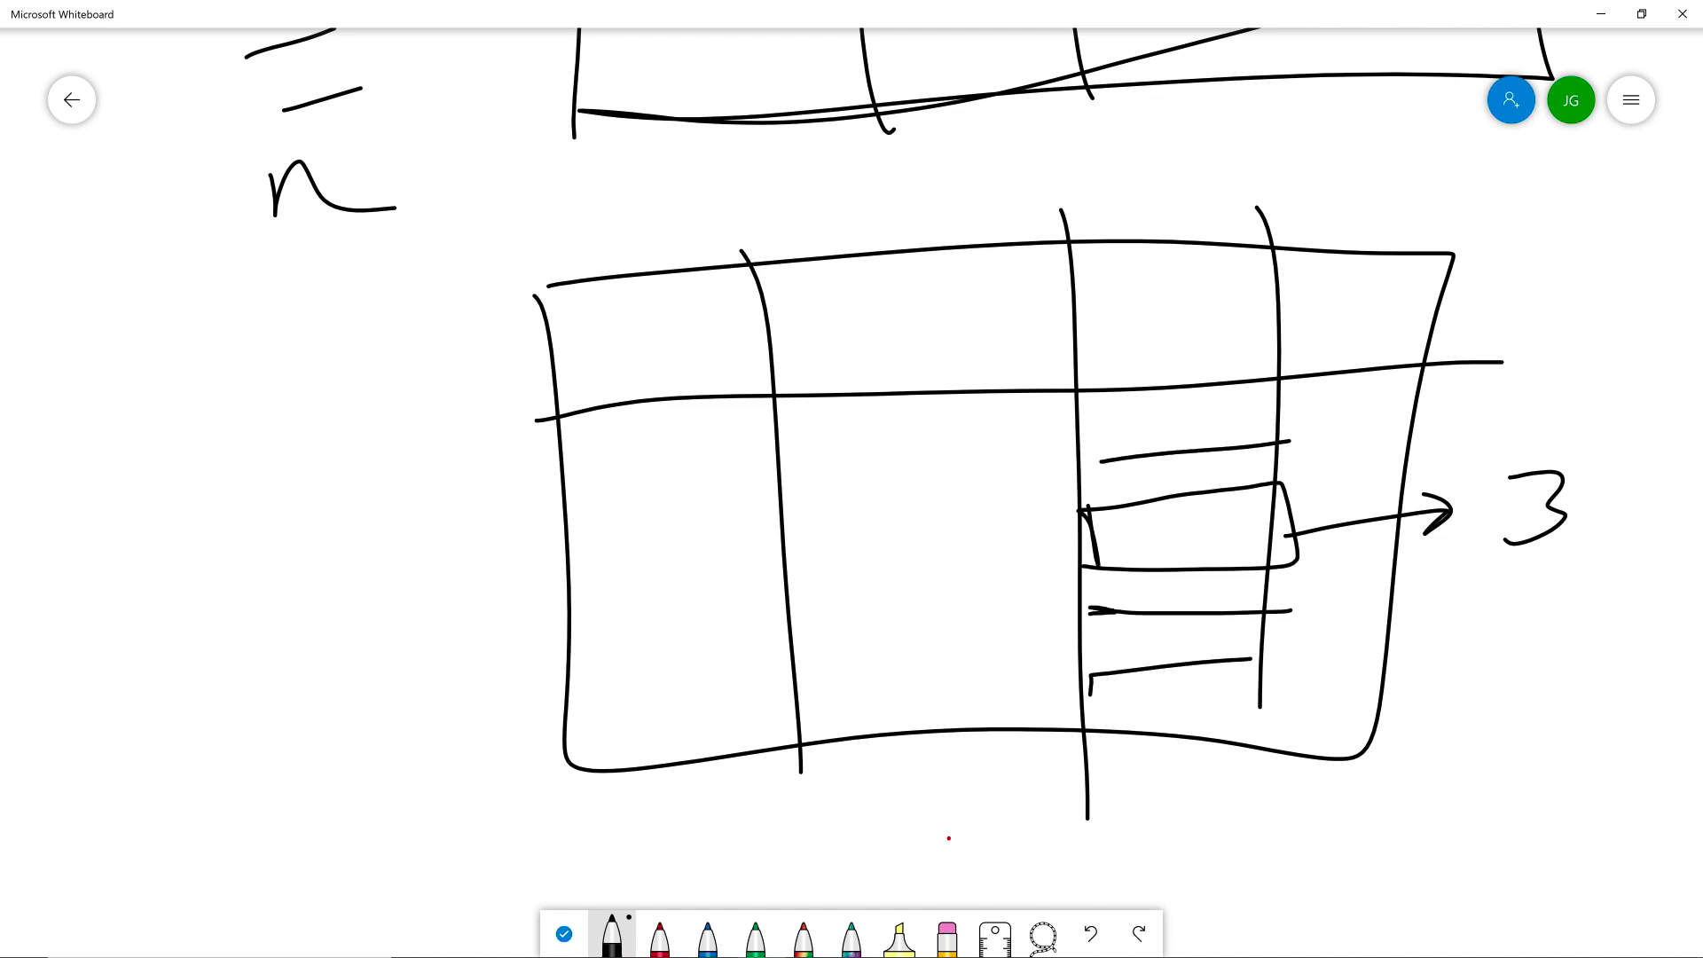
pyautogui.click(659, 936)
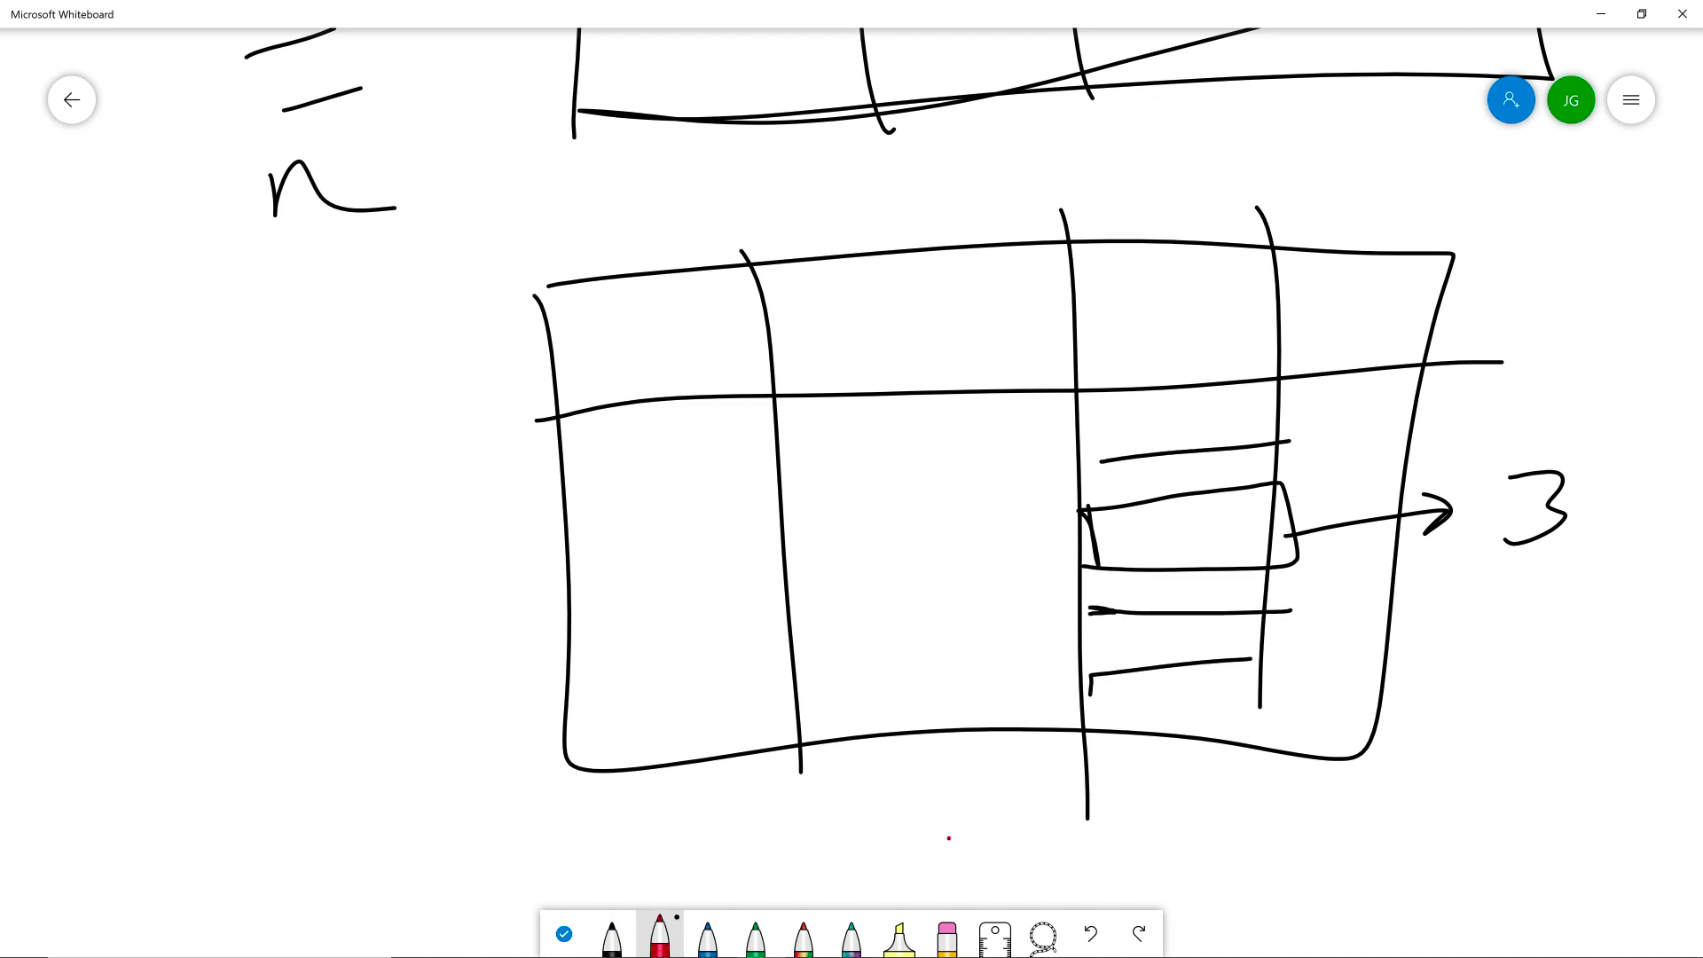
pyautogui.moveTo(1189, 518)
pyautogui.mouseDown()
pyautogui.moveTo(1171, 555)
pyautogui.moveTo(1189, 517)
pyautogui.mouseUp()
pyautogui.click(612, 936)
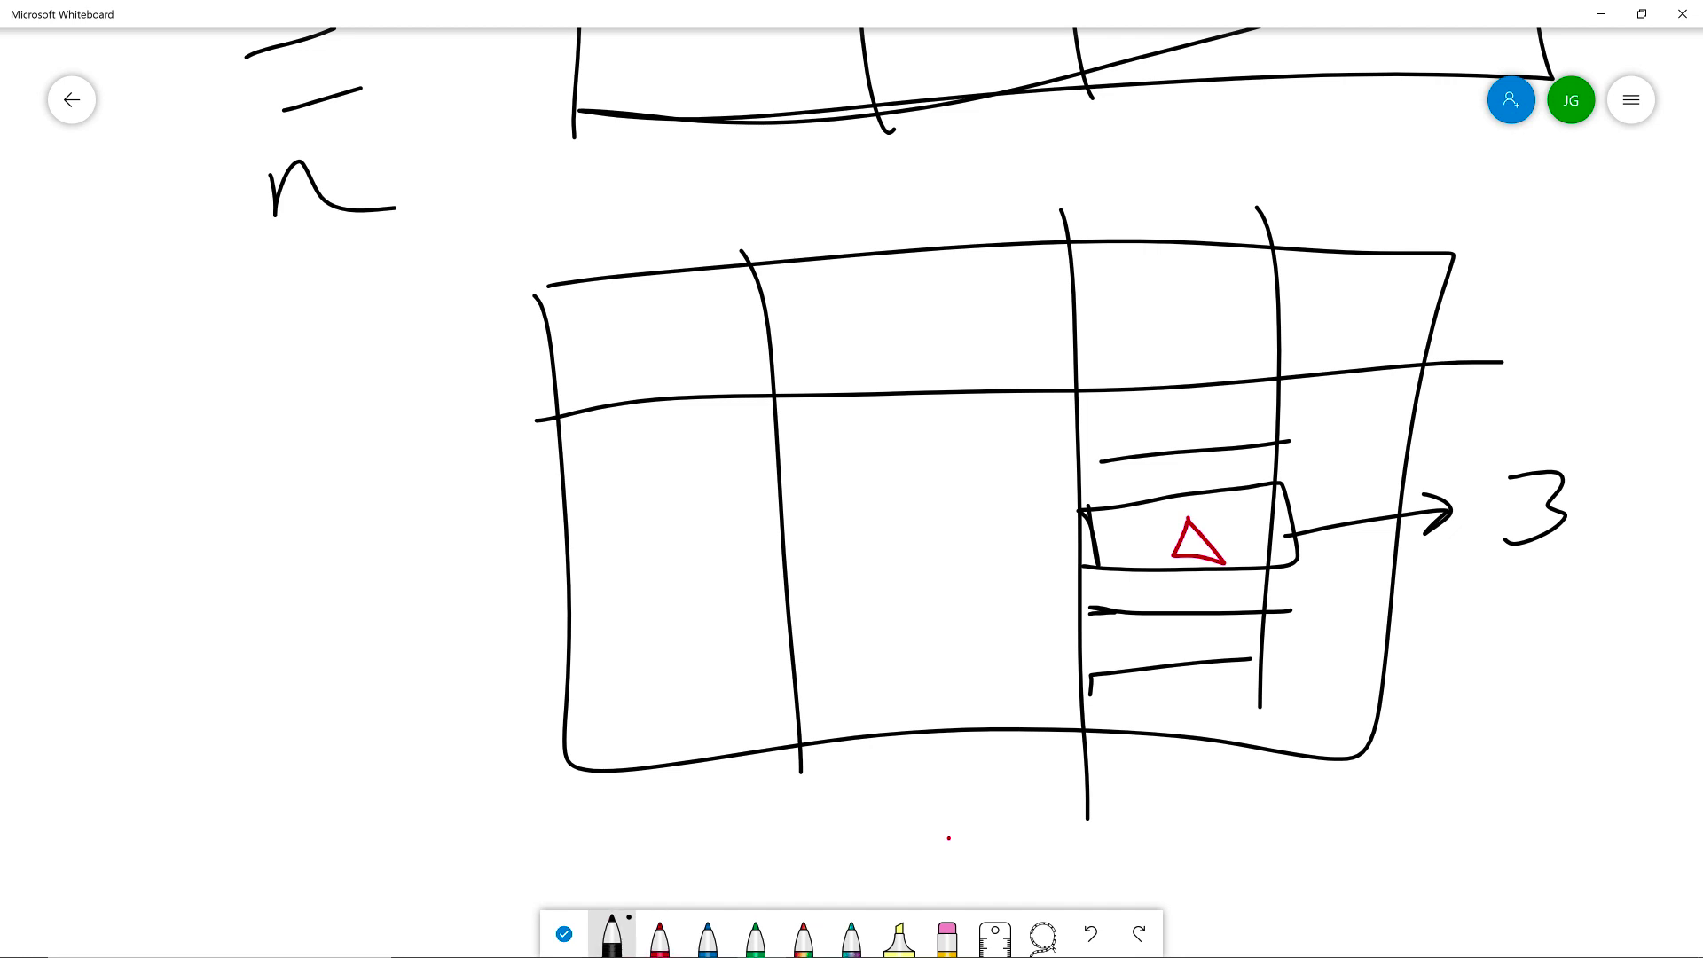
# Write MATCH( above the table in black.
pyautogui.moveTo(918, 235)
pyautogui.mouseDown()
pyautogui.moveTo(1066, 211)
pyautogui.moveTo(1116, 165)
pyautogui.moveTo(1104, 213)
pyautogui.mouseUp()
pyautogui.moveTo(1153, 165)
pyautogui.mouseDown()
pyautogui.moveTo(1138, 188)
pyautogui.moveTo(1169, 207)
pyautogui.mouseUp()
pyautogui.moveTo(1193, 160)
pyautogui.mouseDown()
pyautogui.moveTo(1200, 204)
pyautogui.moveTo(1224, 181)
pyautogui.mouseUp()
pyautogui.moveTo(1234, 152); pyautogui.dragTo(1249, 202)
# Complete MATCH(red triangle, list box, 0) with an arrow into the column, and label the top-left cell.
pyautogui.moveTo(1282, 142); pyautogui.dragTo(1289, 217)
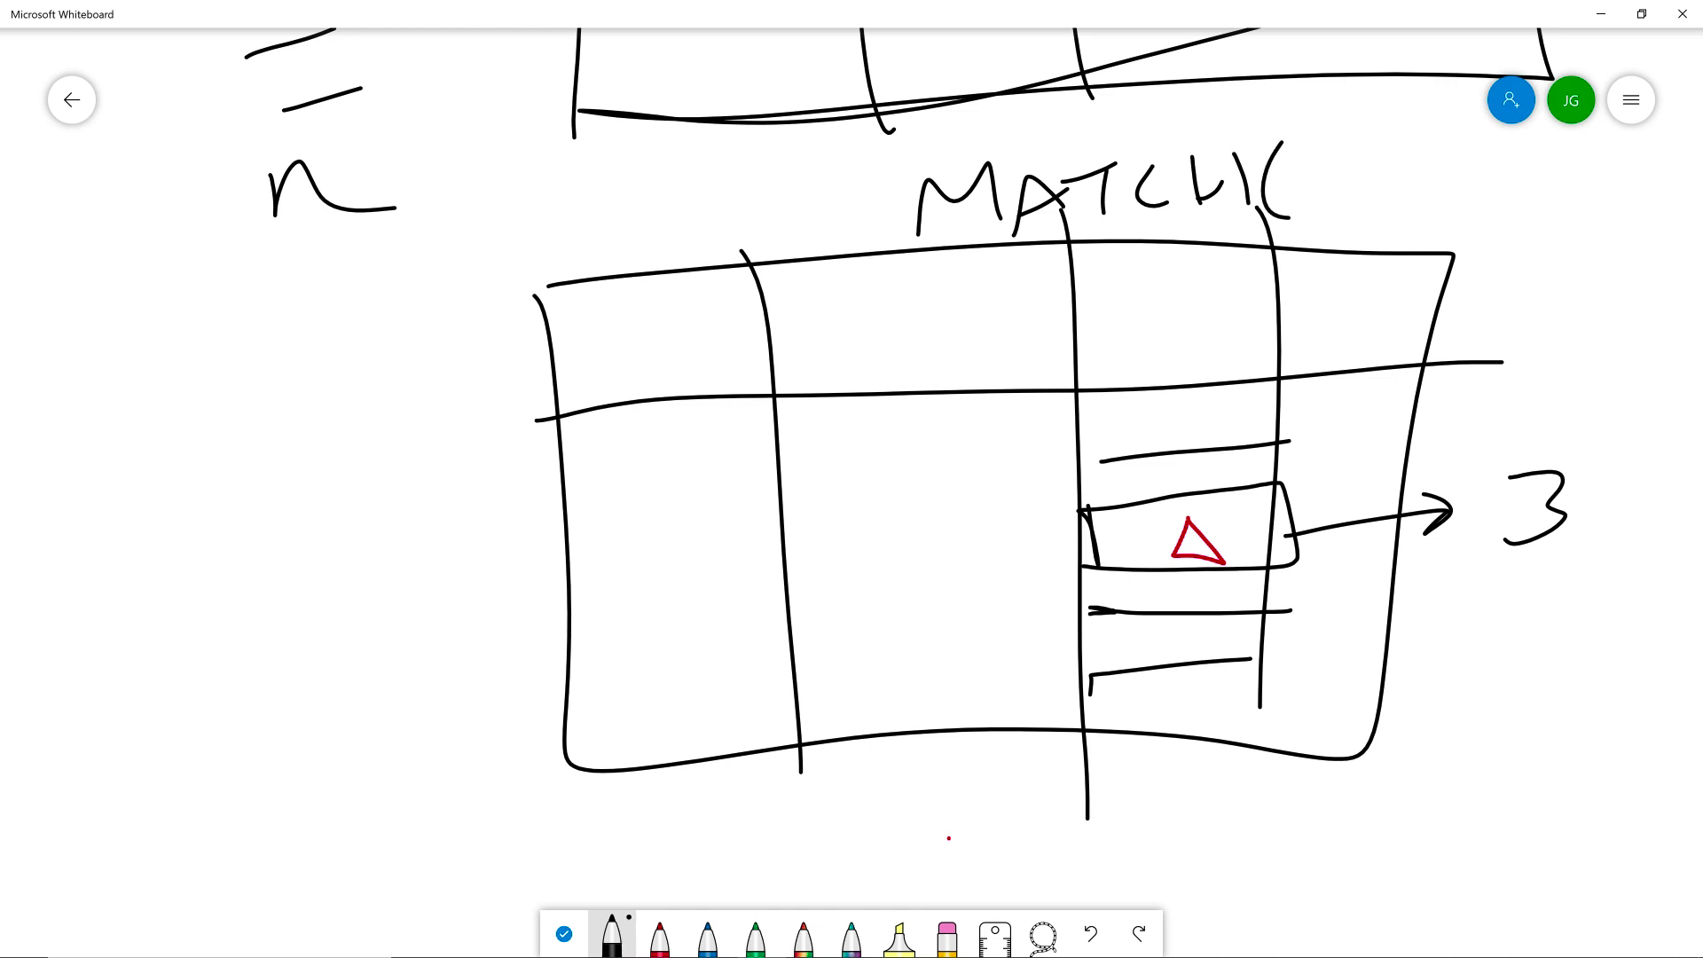
pyautogui.click(660, 935)
pyautogui.moveTo(1331, 160)
pyautogui.mouseDown()
pyautogui.moveTo(1366, 209)
pyautogui.moveTo(1343, 166)
pyautogui.moveTo(1414, 226)
pyautogui.mouseUp()
pyautogui.click(612, 936)
pyautogui.moveTo(1459, 164)
pyautogui.mouseDown()
pyautogui.moveTo(1455, 232)
pyautogui.moveTo(1524, 189)
pyautogui.moveTo(1517, 216)
pyautogui.moveTo(1213, 306)
pyautogui.moveTo(1253, 311)
pyautogui.mouseUp()
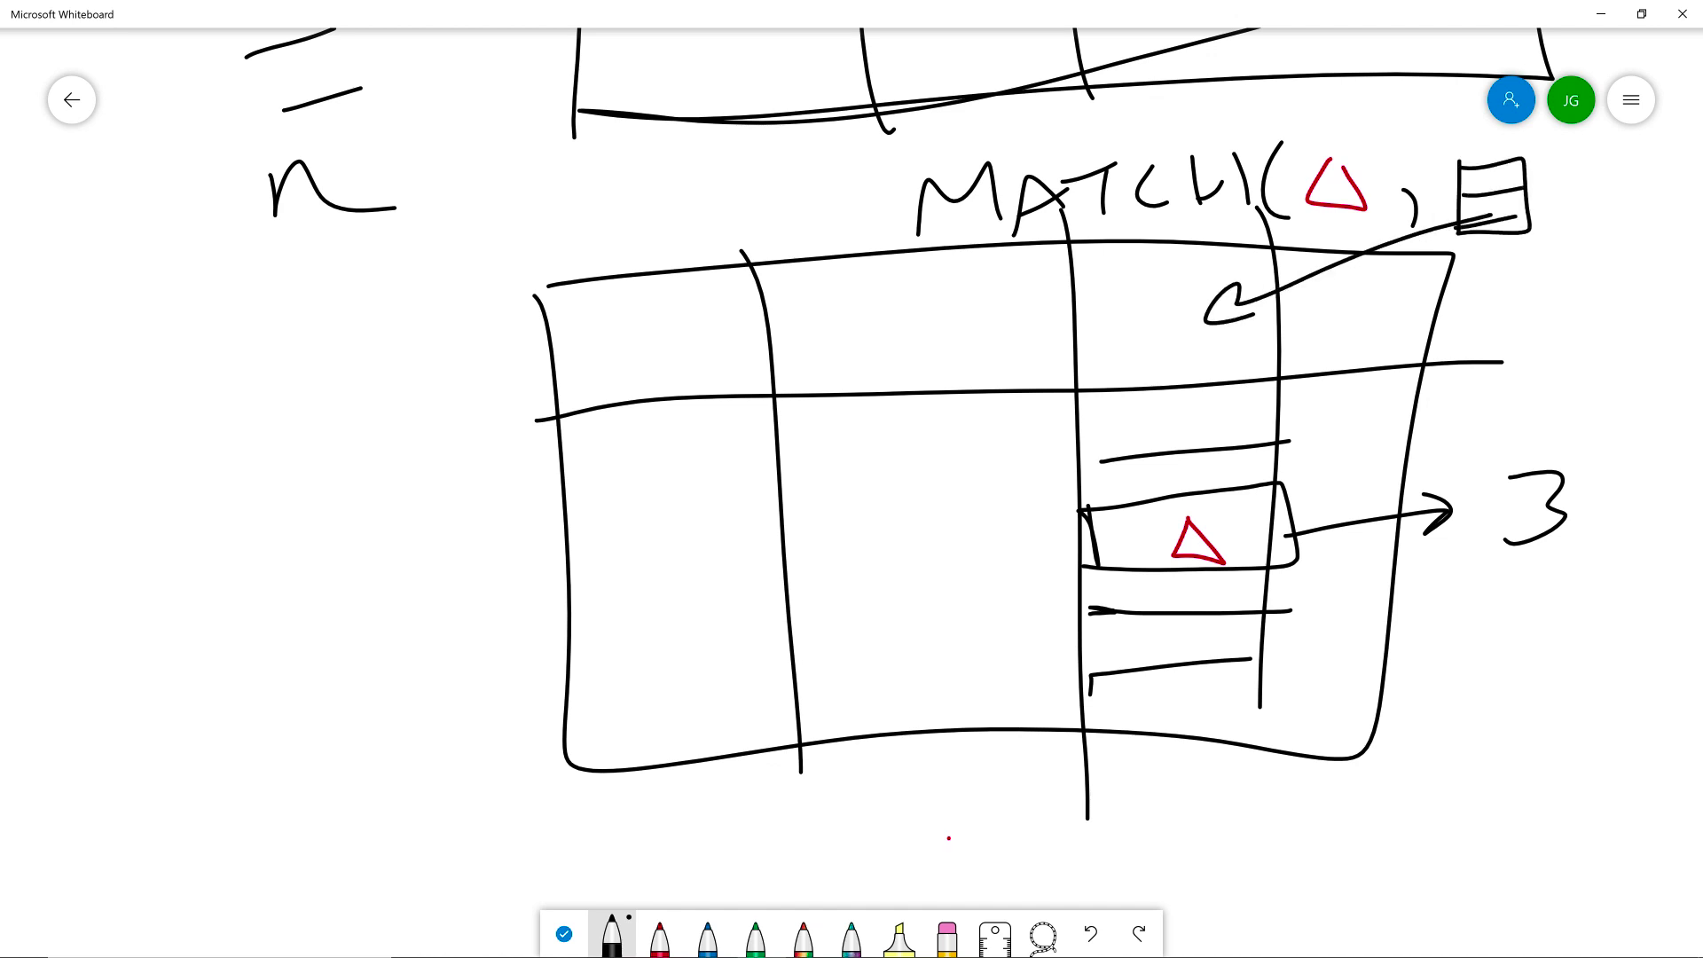
pyautogui.moveTo(1580, 219); pyautogui.dragTo(1552, 253)
pyautogui.moveTo(1636, 182)
pyautogui.mouseDown()
pyautogui.moveTo(1607, 205)
pyautogui.moveTo(1641, 190)
pyautogui.moveTo(1633, 235)
pyautogui.moveTo(1668, 261)
pyautogui.mouseUp()
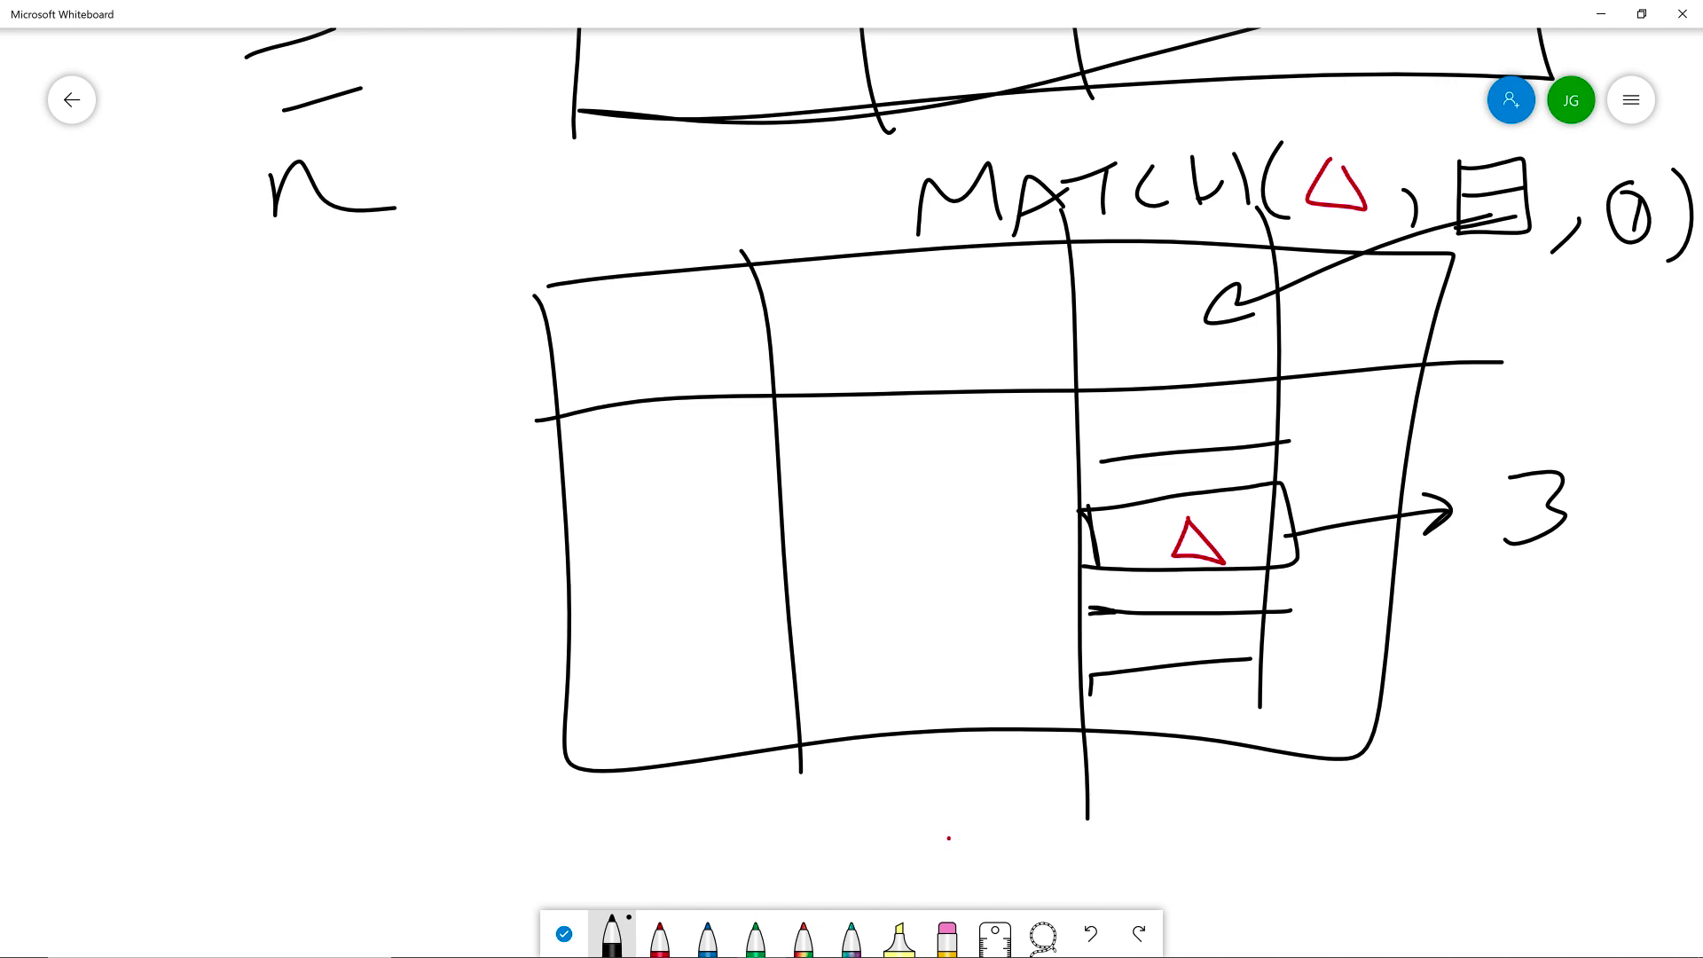
pyautogui.moveTo(640, 333)
pyautogui.mouseDown()
pyautogui.moveTo(741, 338)
pyautogui.moveTo(674, 387)
pyautogui.mouseUp()
pyautogui.moveTo(726, 351); pyautogui.dragTo(722, 407)
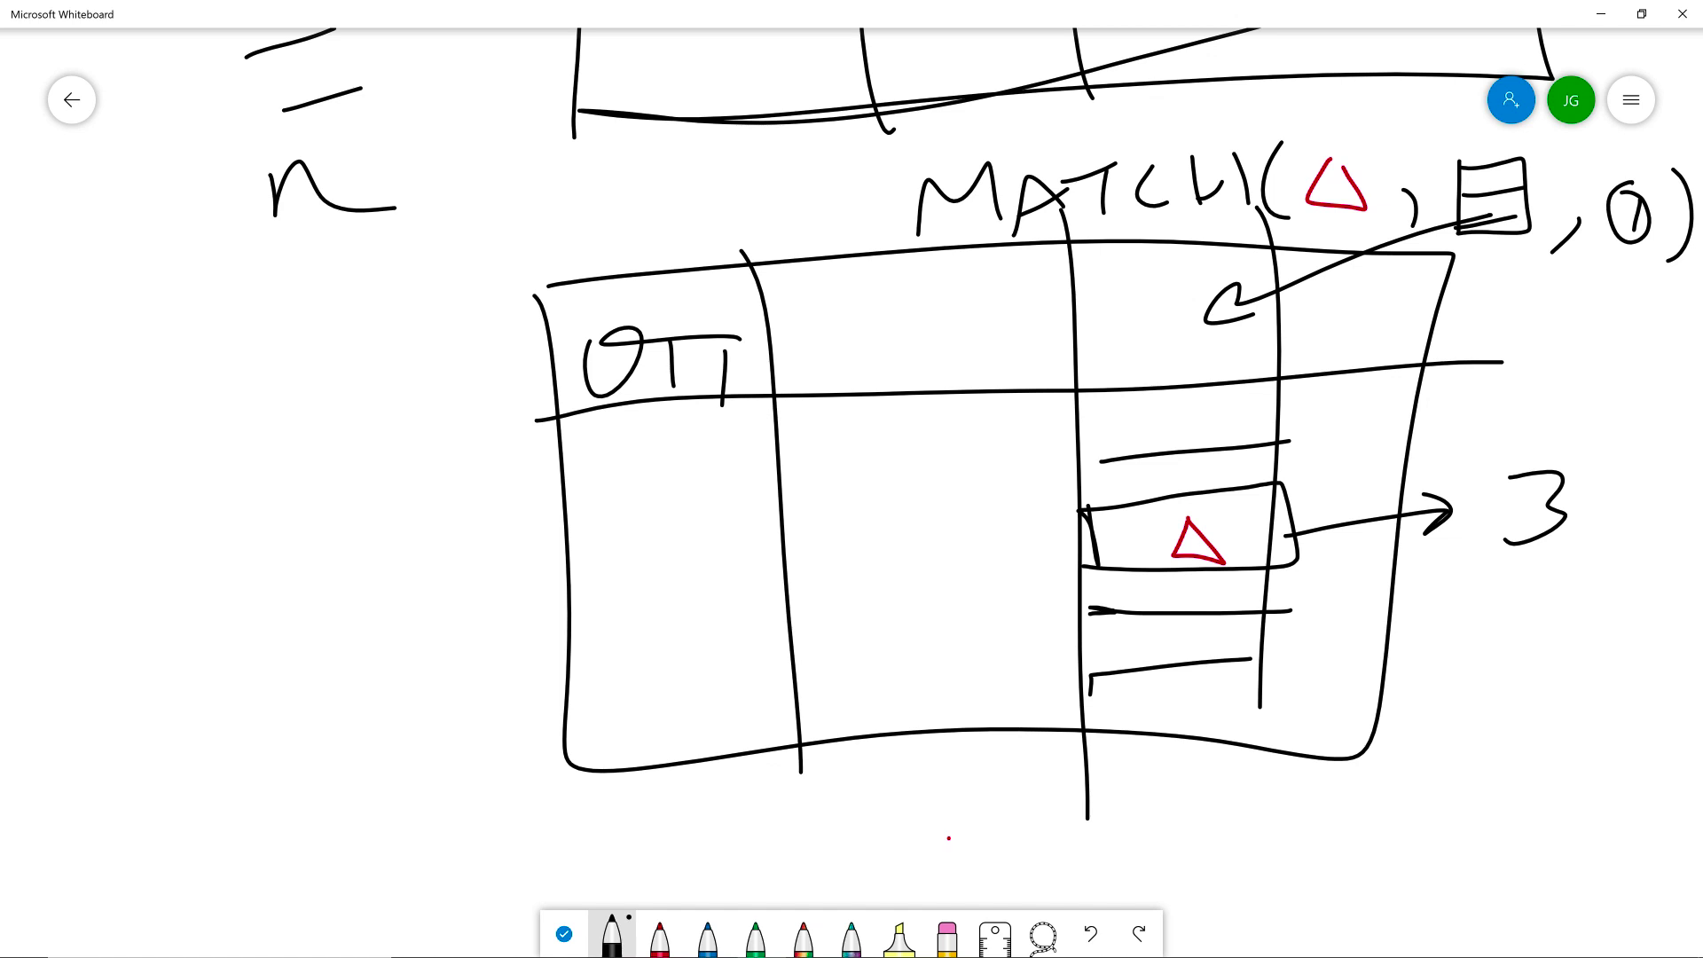
# Write INDEX( list, ) to the left of the table.
pyautogui.moveTo(98, 426); pyautogui.dragTo(78, 513)
pyautogui.moveTo(115, 534)
pyautogui.mouseDown()
pyautogui.moveTo(123, 443)
pyautogui.moveTo(178, 444)
pyautogui.mouseUp()
pyautogui.moveTo(213, 436); pyautogui.dragTo(222, 508)
pyautogui.moveTo(282, 424)
pyautogui.mouseDown()
pyautogui.moveTo(271, 454)
pyautogui.moveTo(331, 513)
pyautogui.mouseUp()
pyautogui.moveTo(283, 480); pyautogui.dragTo(344, 441)
pyautogui.moveTo(363, 436)
pyautogui.mouseDown()
pyautogui.moveTo(388, 465)
pyautogui.moveTo(356, 496)
pyautogui.mouseUp()
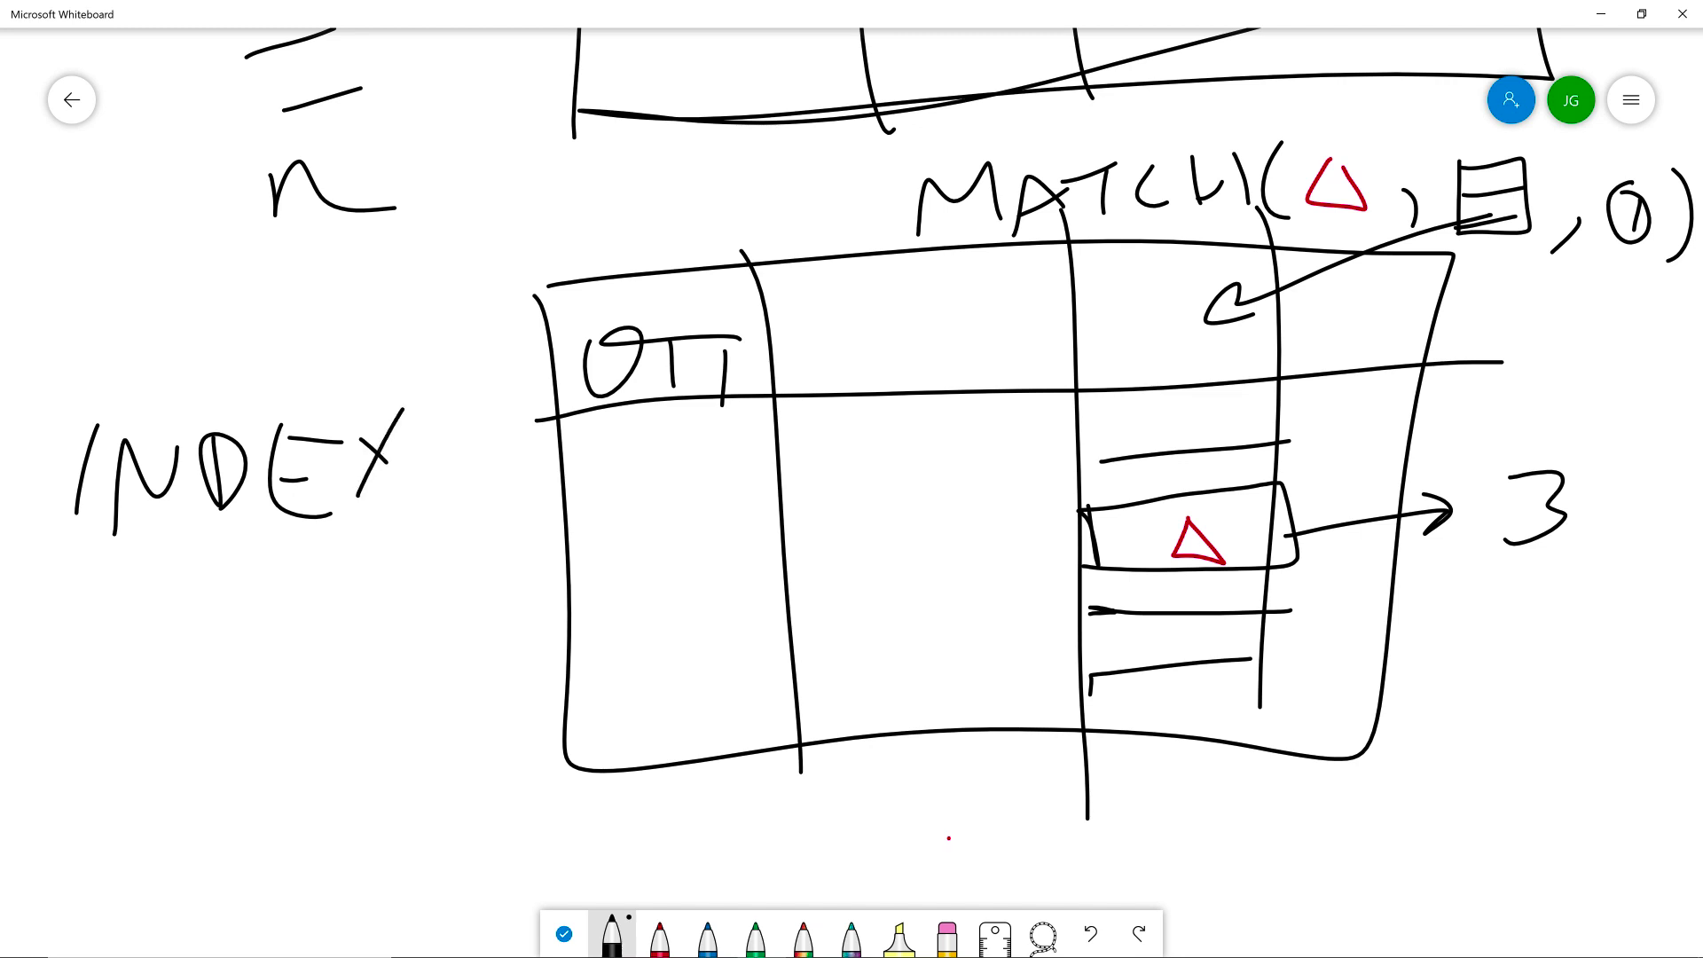
pyautogui.moveTo(96, 583); pyautogui.dragTo(112, 738)
pyautogui.moveTo(426, 521); pyautogui.dragTo(470, 704)
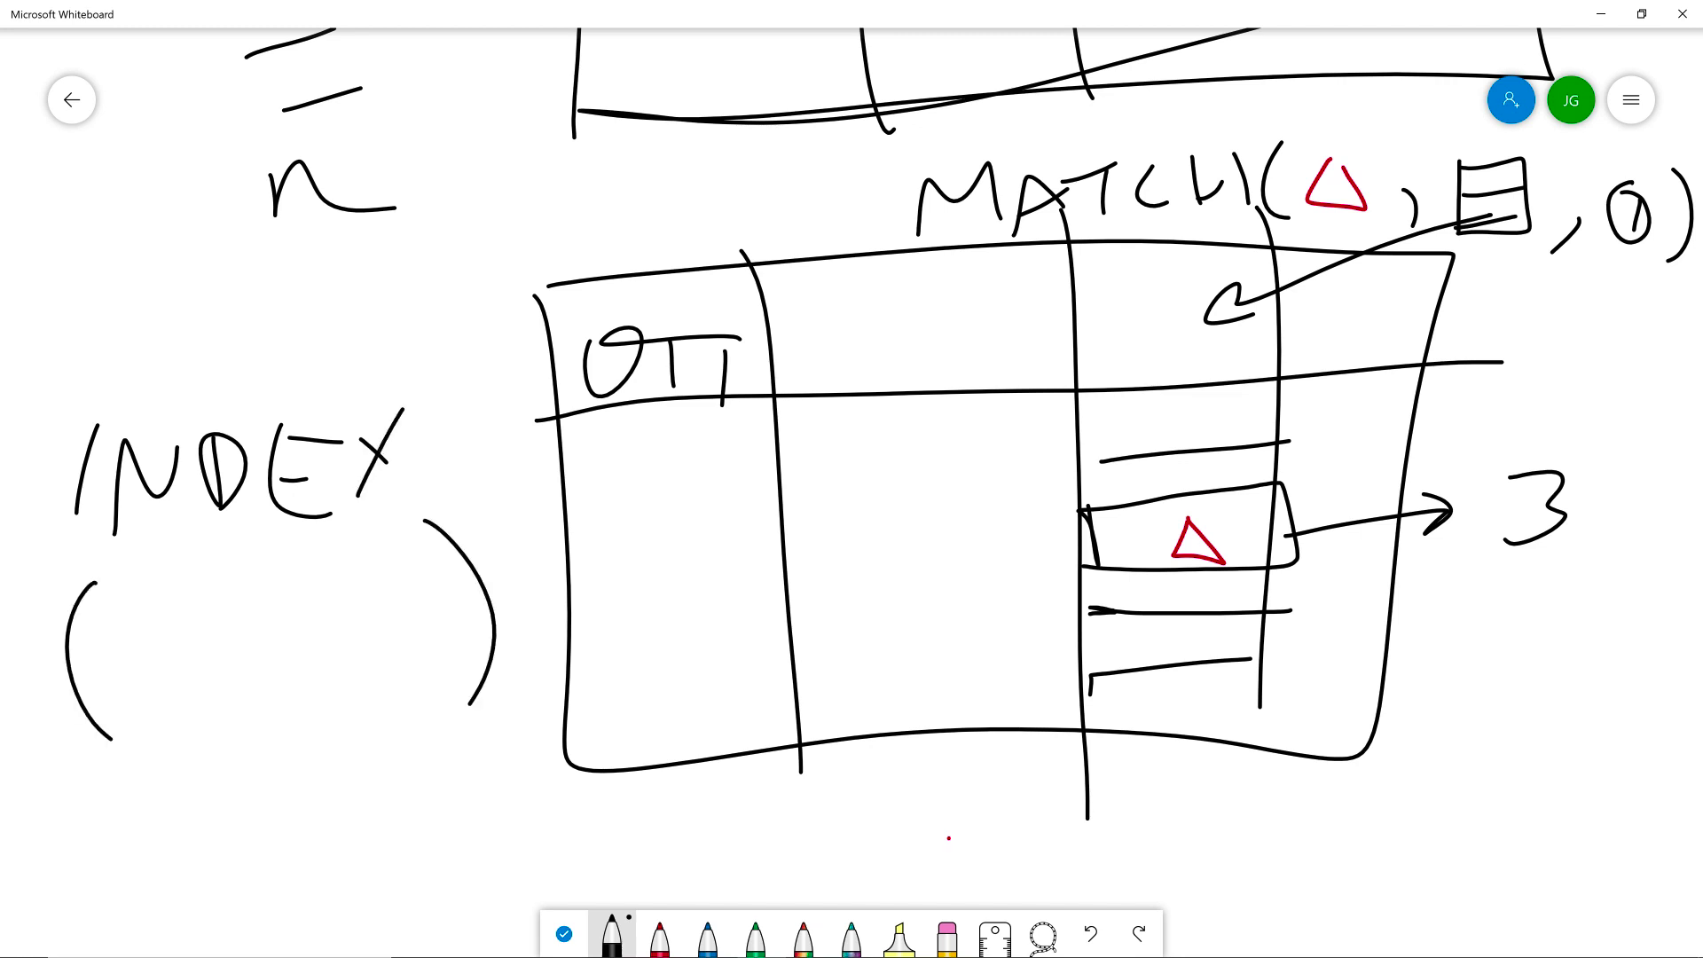
pyautogui.moveTo(142, 605)
pyautogui.mouseDown()
pyautogui.moveTo(209, 750)
pyautogui.moveTo(149, 612)
pyautogui.mouseUp()
pyautogui.moveTo(149, 667)
pyautogui.mouseDown()
pyautogui.moveTo(216, 662)
pyautogui.moveTo(140, 701)
pyautogui.mouseUp()
pyautogui.moveTo(288, 712); pyautogui.dragTo(293, 750)
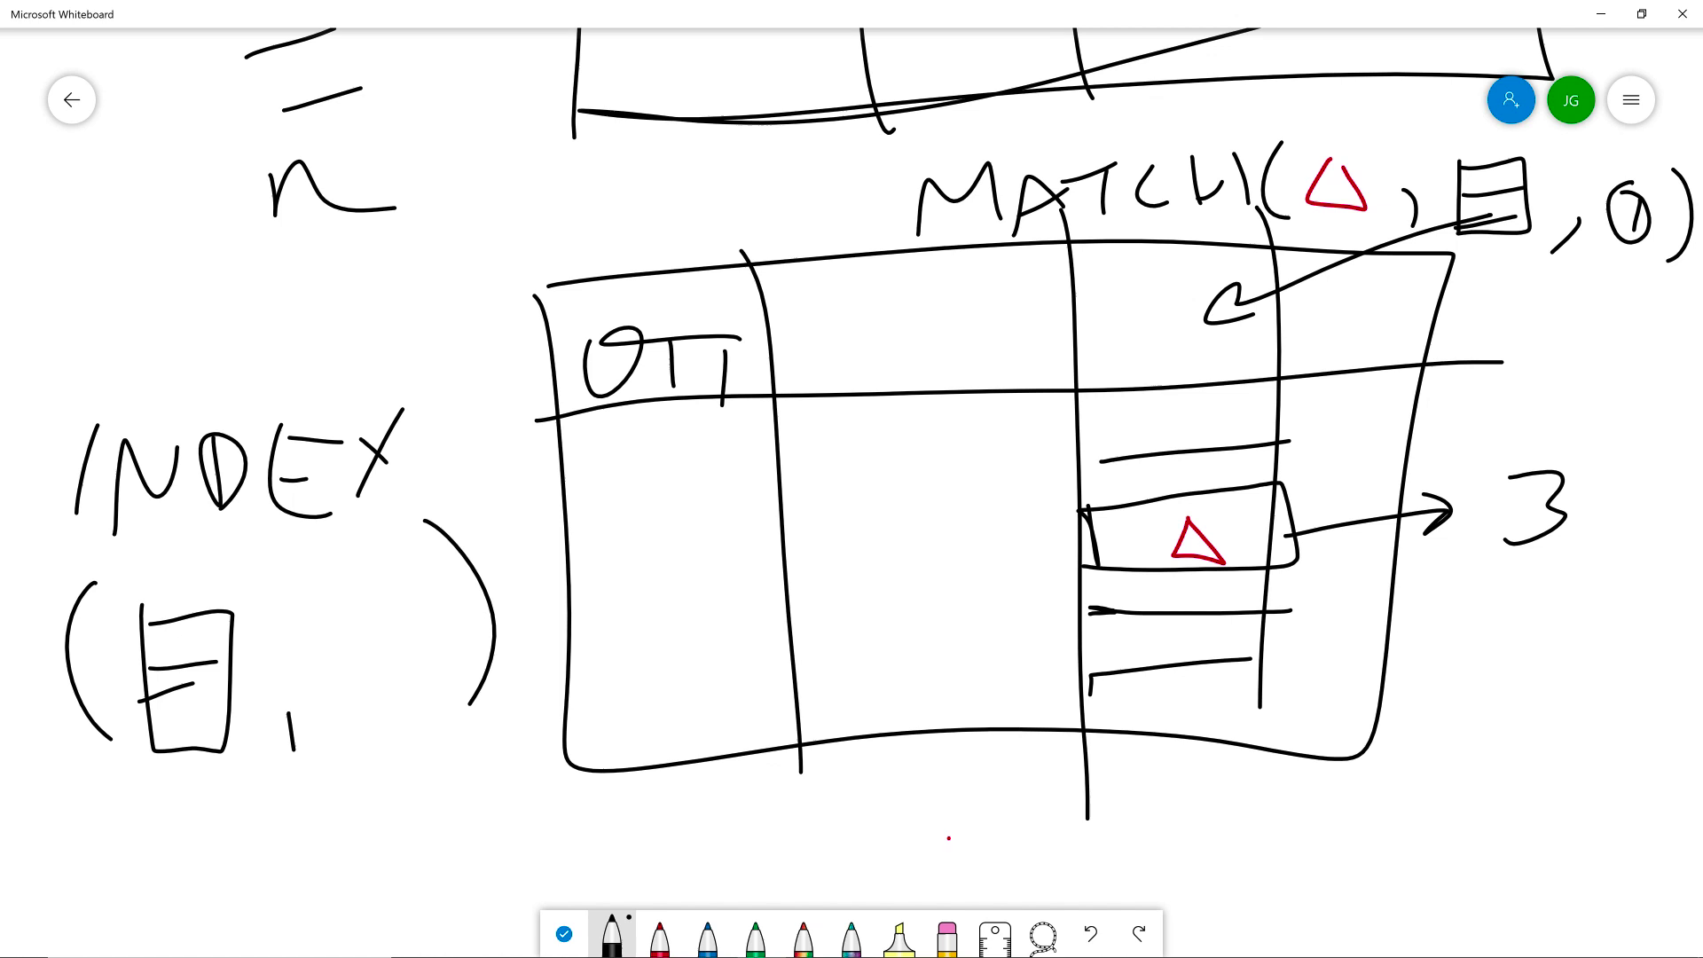
# Outline the first-column cell, circle the 3, write 3 into INDEX, and add MATCH feeding it.
pyautogui.moveTo(576, 538)
pyautogui.mouseDown()
pyautogui.moveTo(738, 605)
pyautogui.moveTo(603, 516)
pyautogui.mouseUp()
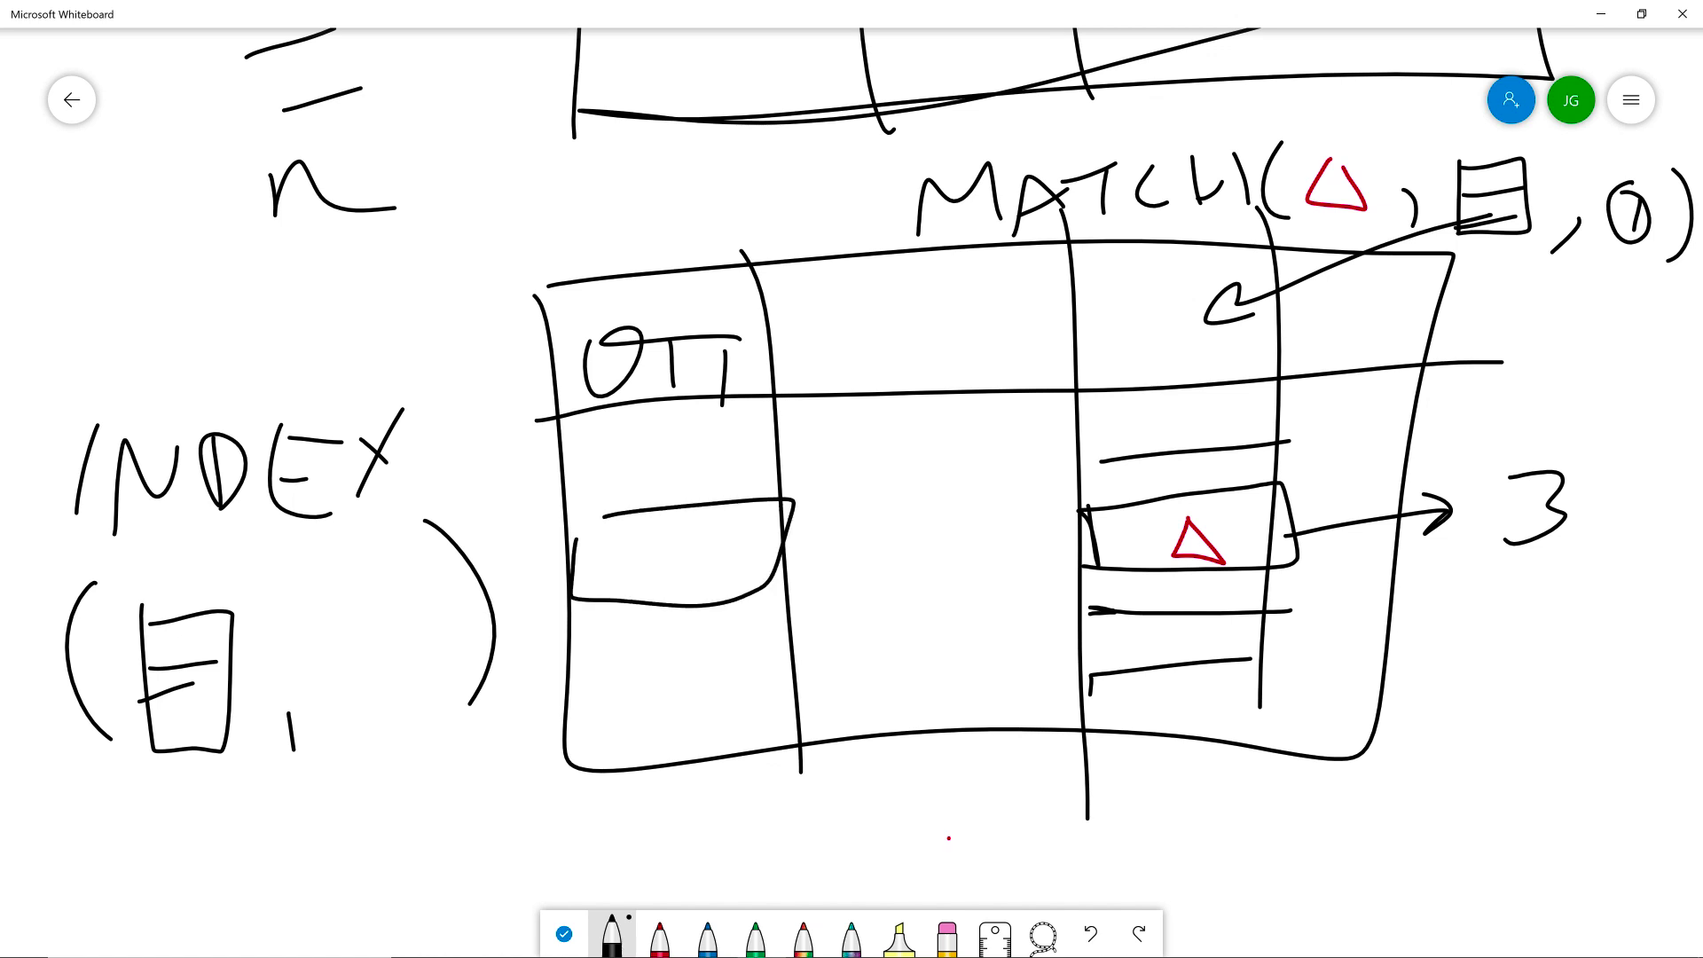
pyautogui.moveTo(1521, 448)
pyautogui.mouseDown()
pyautogui.moveTo(1632, 470)
pyautogui.moveTo(1513, 447)
pyautogui.mouseUp()
pyautogui.moveTo(336, 602)
pyautogui.mouseDown()
pyautogui.moveTo(391, 652)
pyautogui.moveTo(364, 697)
pyautogui.mouseUp()
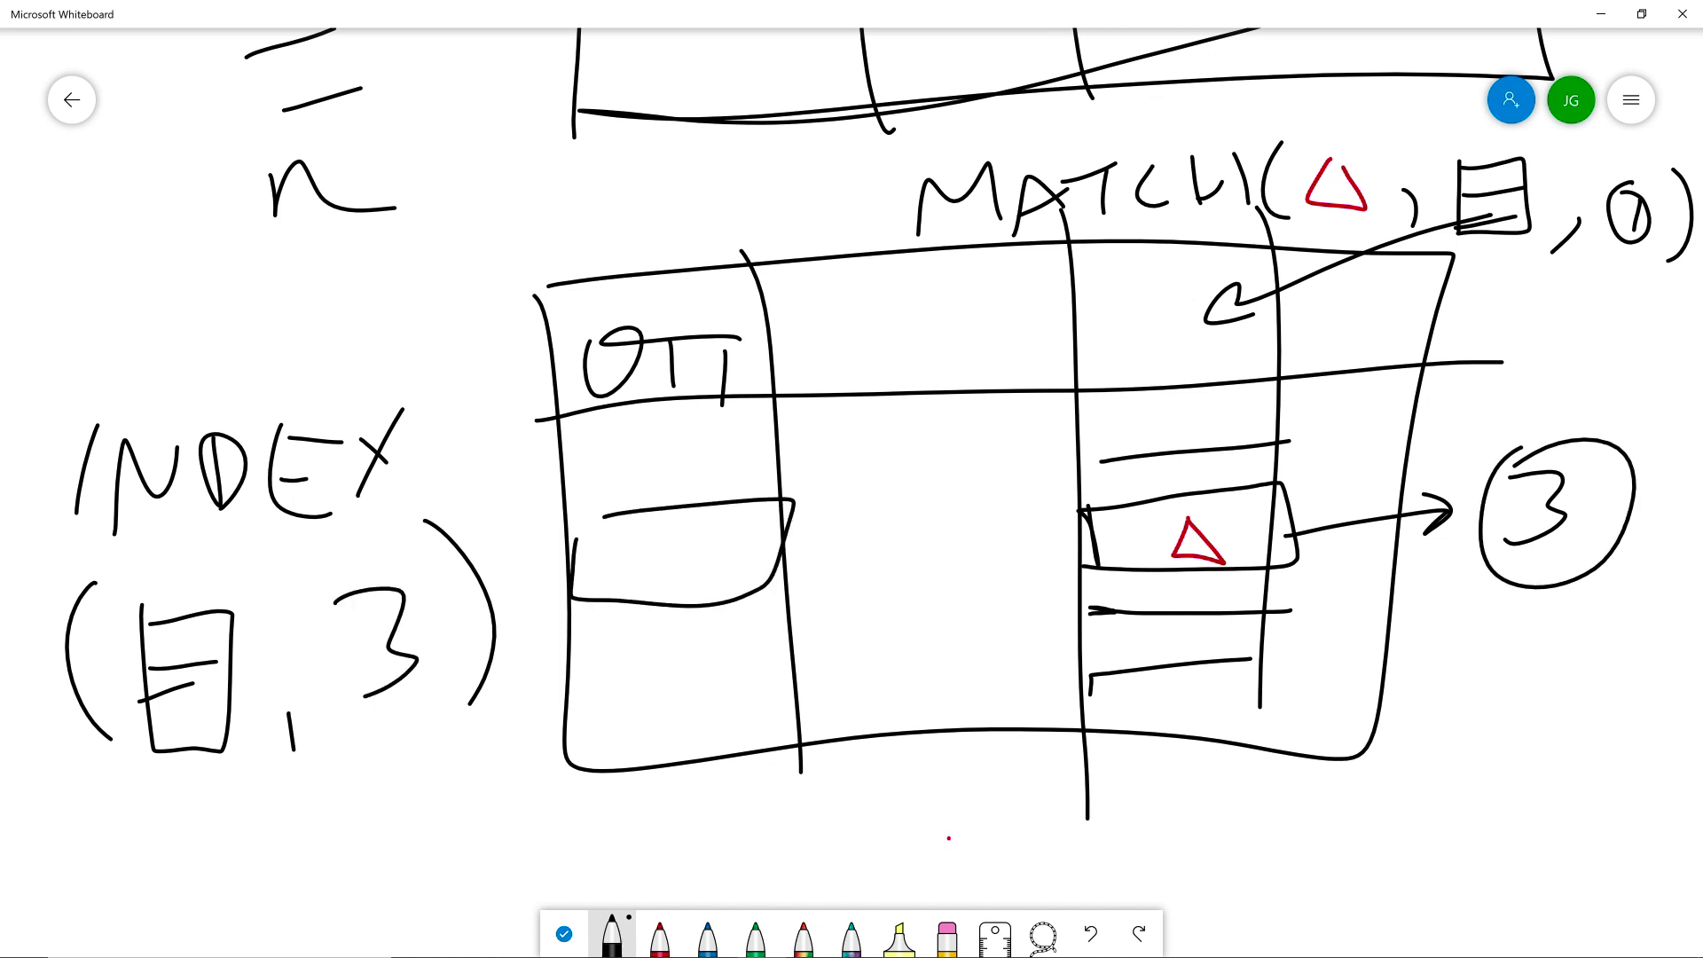
pyautogui.moveTo(405, 761); pyautogui.dragTo(406, 843)
pyautogui.moveTo(385, 798)
pyautogui.mouseDown()
pyautogui.moveTo(408, 756)
pyautogui.moveTo(430, 787)
pyautogui.mouseUp()
pyautogui.moveTo(418, 903)
pyautogui.mouseDown()
pyautogui.moveTo(479, 851)
pyautogui.moveTo(489, 886)
pyautogui.mouseUp()
pyautogui.moveTo(495, 887)
pyautogui.mouseDown()
pyautogui.moveTo(549, 878)
pyautogui.moveTo(610, 814)
pyautogui.mouseUp()
pyautogui.moveTo(594, 841)
pyautogui.mouseDown()
pyautogui.moveTo(596, 873)
pyautogui.moveTo(659, 875)
pyautogui.mouseUp()
pyautogui.moveTo(679, 814)
pyautogui.mouseDown()
pyautogui.moveTo(681, 873)
pyautogui.moveTo(719, 807)
pyautogui.mouseUp()
pyautogui.moveTo(721, 805); pyautogui.dragTo(733, 863)
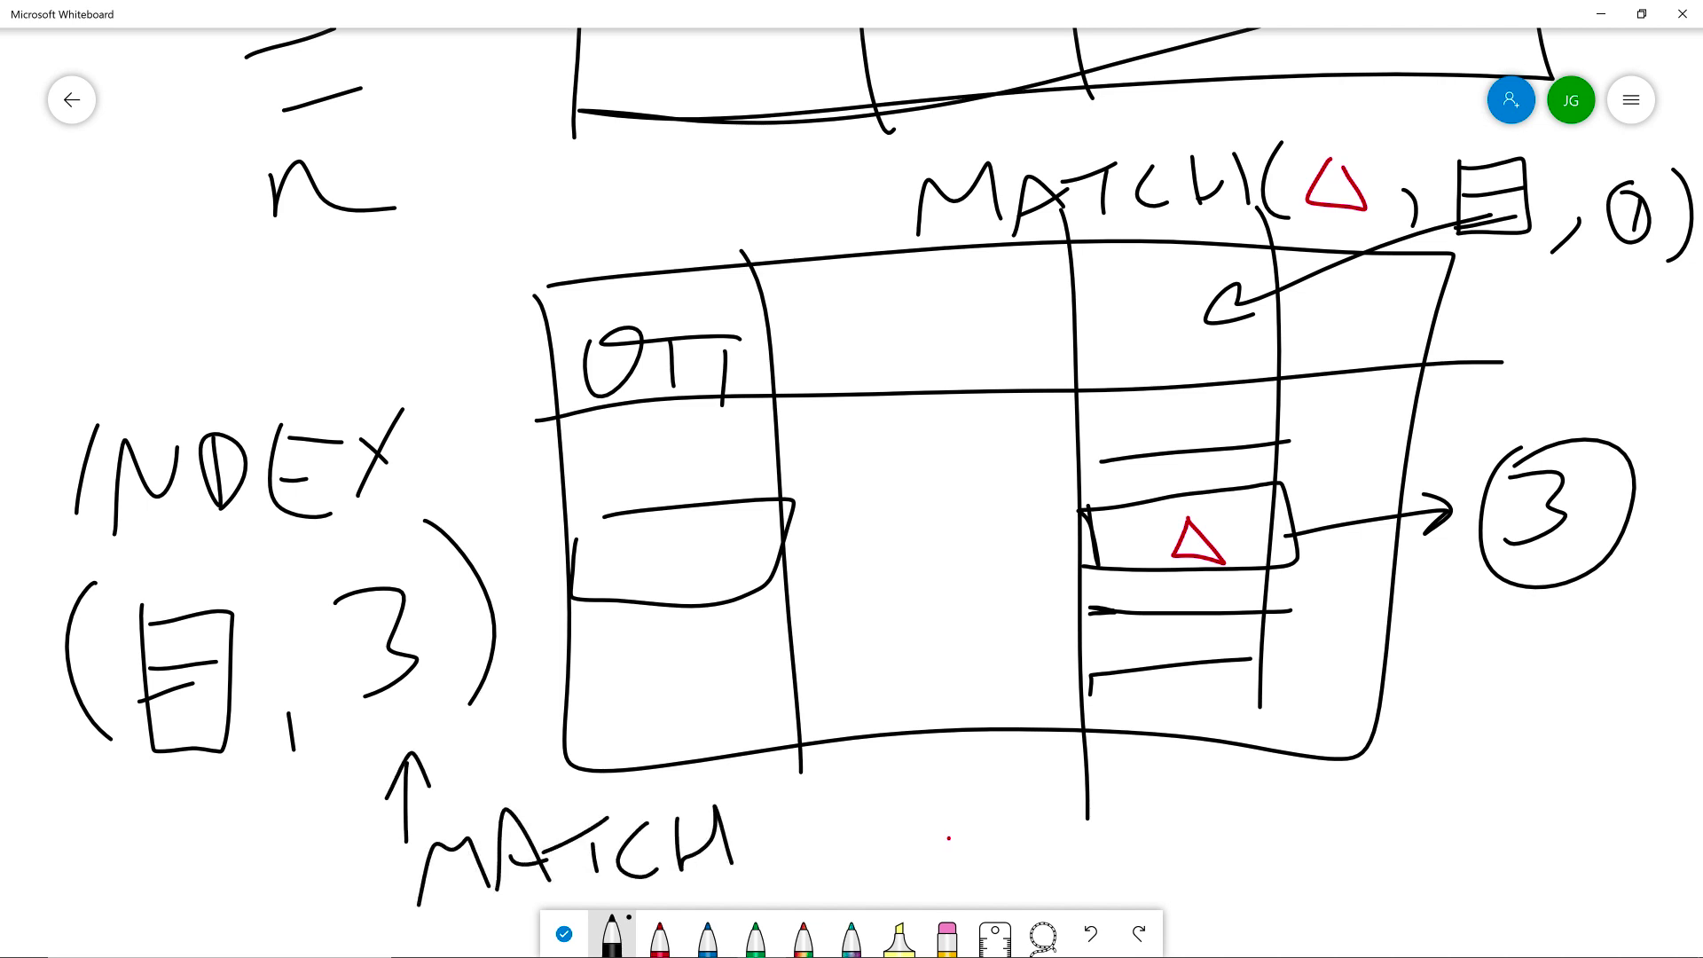
# Draw a double arrow below the table and an arrow from the triangle cell to column one.
pyautogui.moveTo(845, 829); pyautogui.dragTo(1104, 806)
pyautogui.moveTo(1069, 801); pyautogui.dragTo(1067, 849)
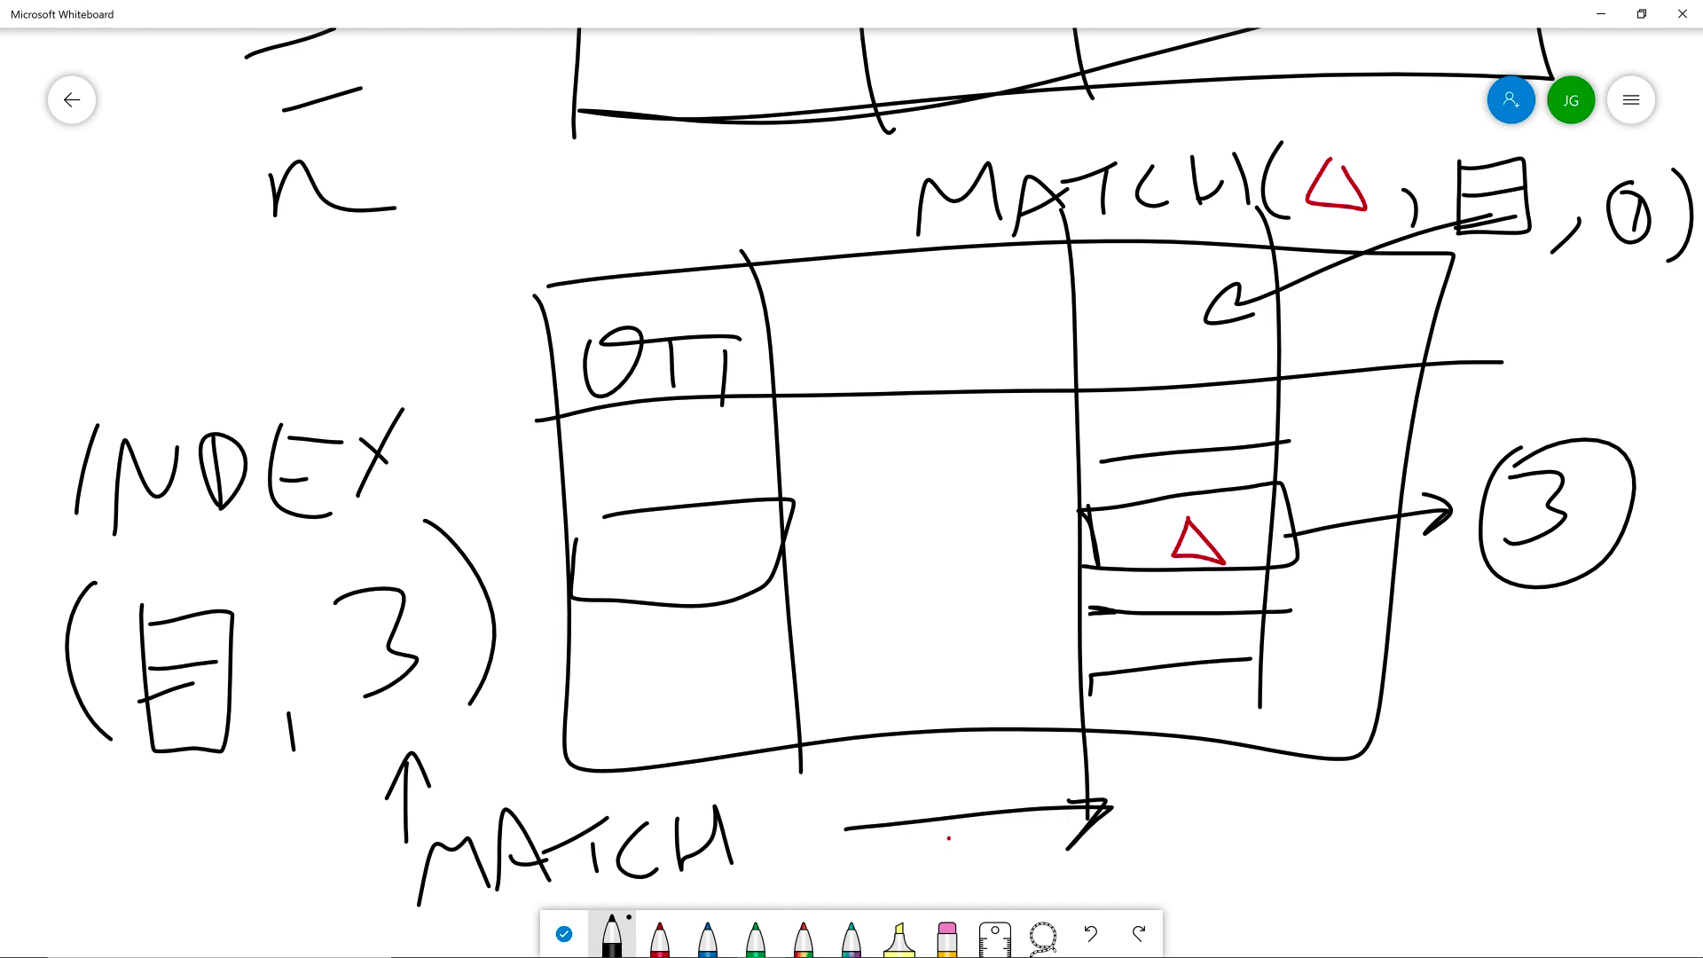
pyautogui.moveTo(857, 858); pyautogui.dragTo(1105, 825)
pyautogui.moveTo(1084, 833); pyautogui.dragTo(883, 862)
pyautogui.moveTo(1027, 767); pyautogui.dragTo(1073, 896)
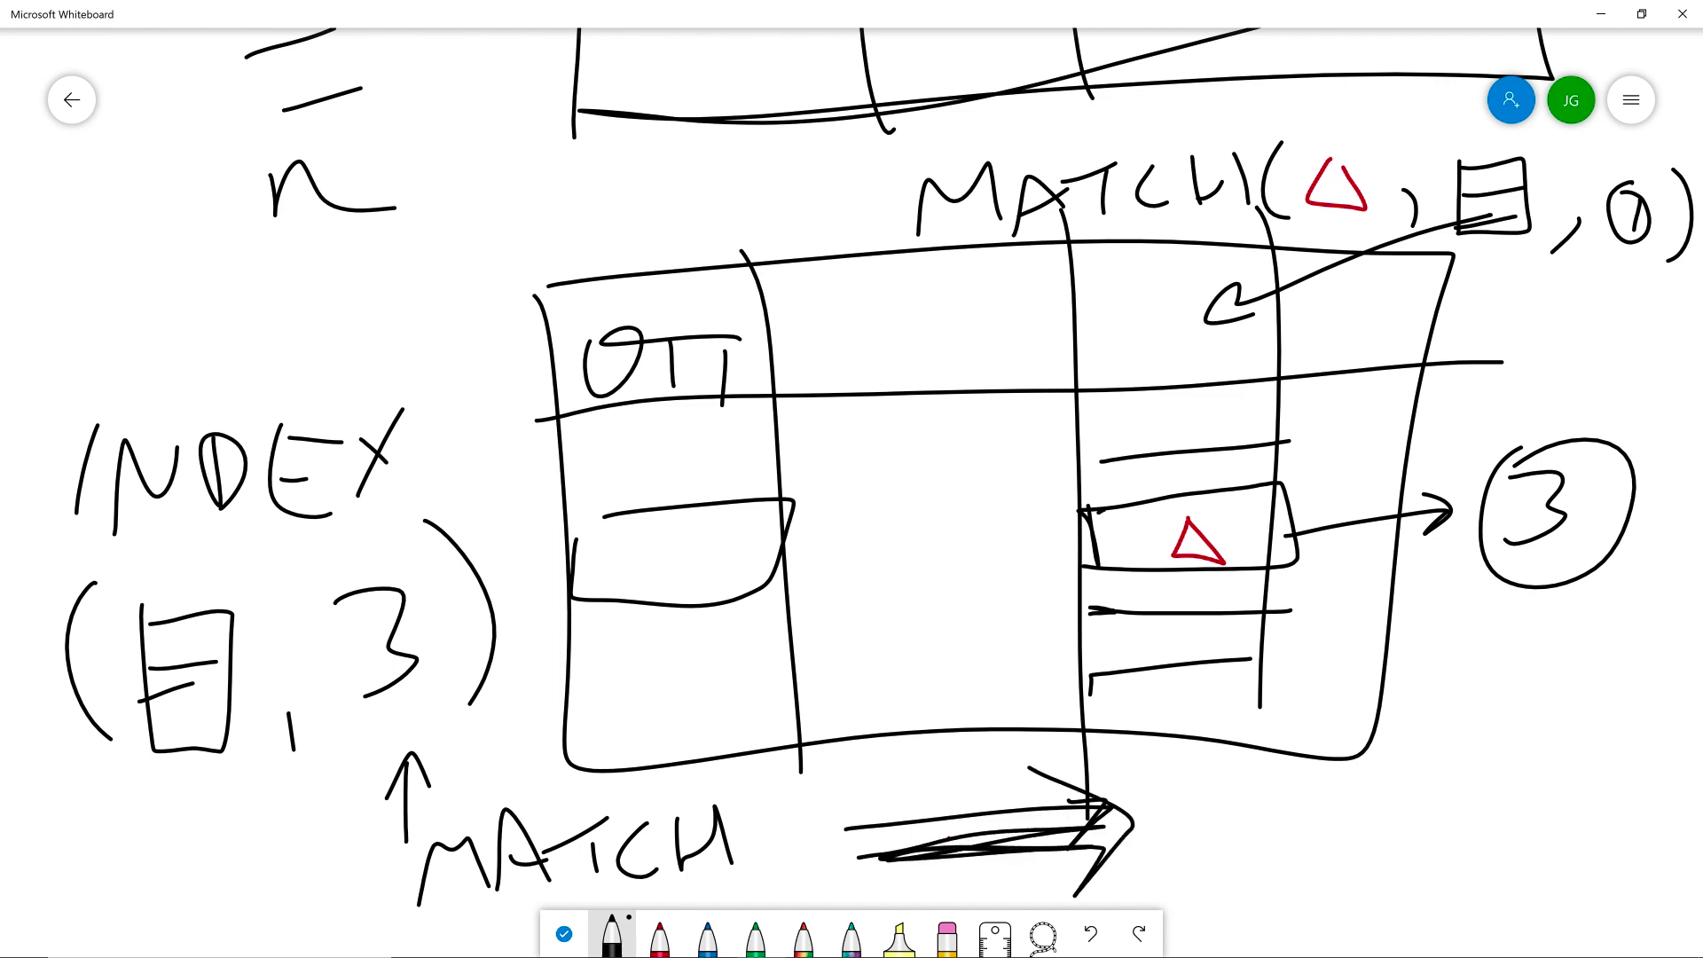
pyautogui.moveTo(1175, 485); pyautogui.dragTo(1282, 487)
pyautogui.moveTo(1092, 546)
pyautogui.mouseDown()
pyautogui.moveTo(786, 538)
pyautogui.moveTo(817, 561)
pyautogui.mouseUp()
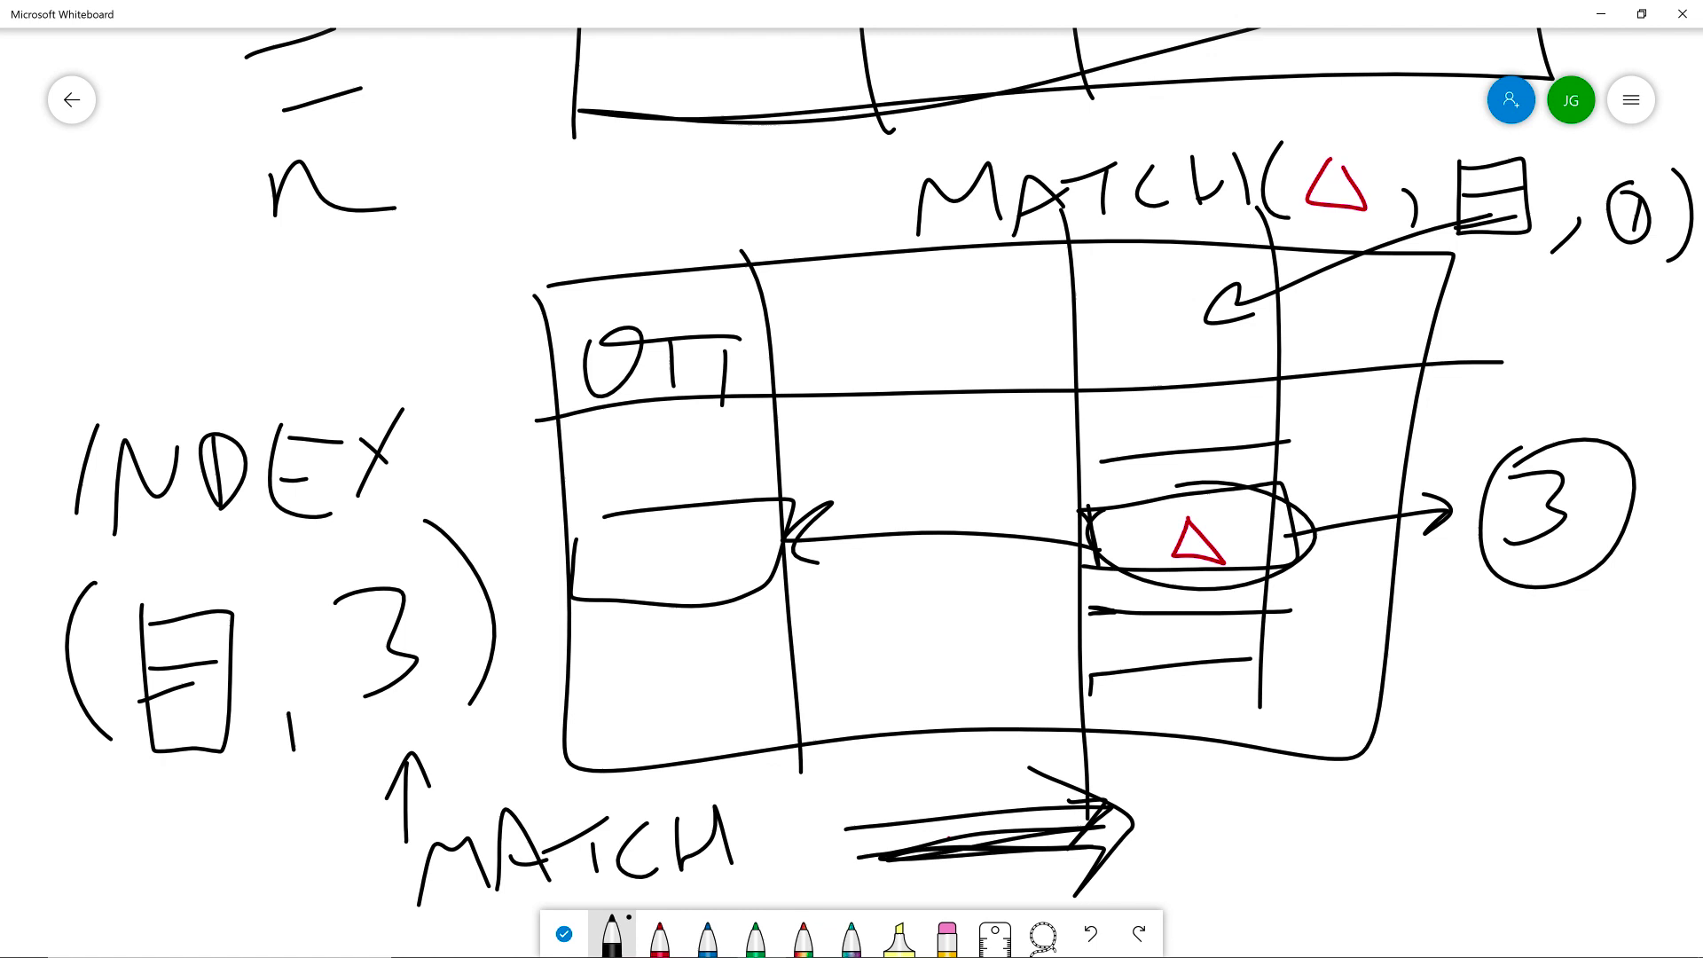
# Write INDEX MATCH beside the double arrow, then scroll on to blank canvas.
pyautogui.moveTo(1189, 803)
pyautogui.mouseDown()
pyautogui.moveTo(1223, 812)
pyautogui.moveTo(1273, 787)
pyautogui.moveTo(1189, 854)
pyautogui.mouseUp()
pyautogui.moveTo(1302, 806); pyautogui.dragTo(1306, 877)
pyautogui.moveTo(1358, 812); pyautogui.dragTo(1397, 873)
pyautogui.moveTo(1455, 794)
pyautogui.mouseDown()
pyautogui.moveTo(1424, 874)
pyautogui.moveTo(1579, 866)
pyautogui.mouseUp()
pyautogui.moveTo(1545, 856); pyautogui.dragTo(1631, 801)
pyautogui.moveTo(1614, 809)
pyautogui.mouseDown()
pyautogui.moveTo(1616, 854)
pyautogui.moveTo(1665, 862)
pyautogui.mouseUp()
pyautogui.moveTo(1682, 793); pyautogui.dragTo(1678, 852)
pyautogui.moveTo(1681, 827); pyautogui.dragTo(1702, 821)
pyautogui.moveTo(1697, 788); pyautogui.dragTo(1699, 853)
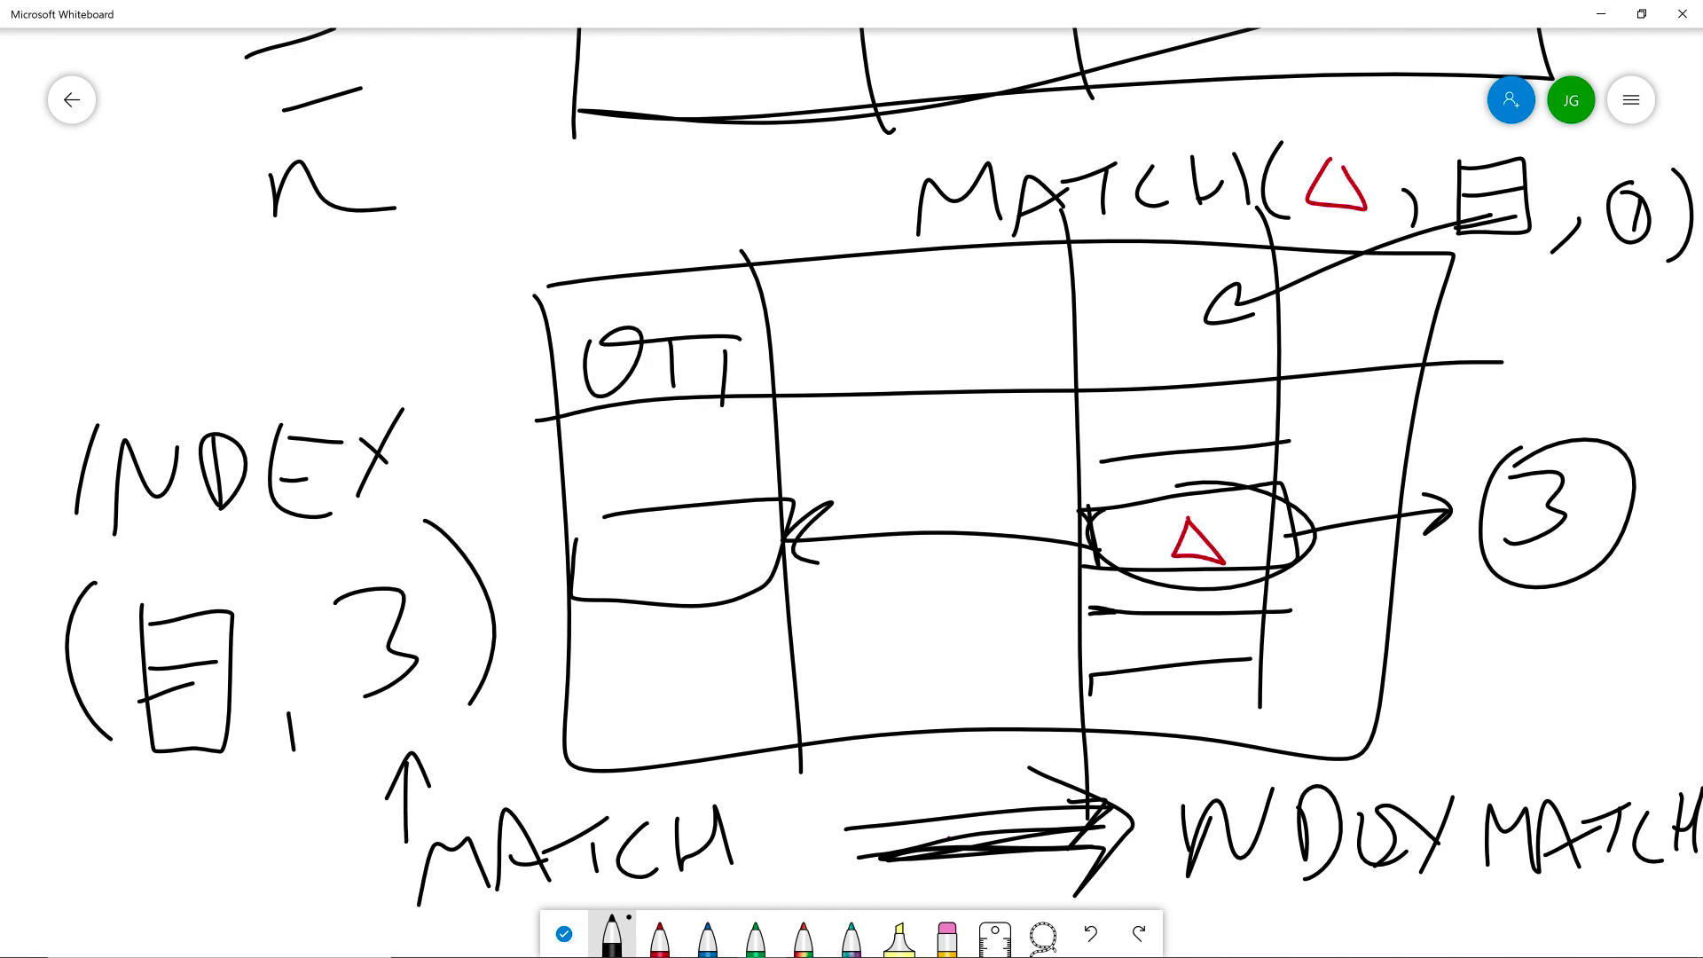
pyautogui.click(564, 933)
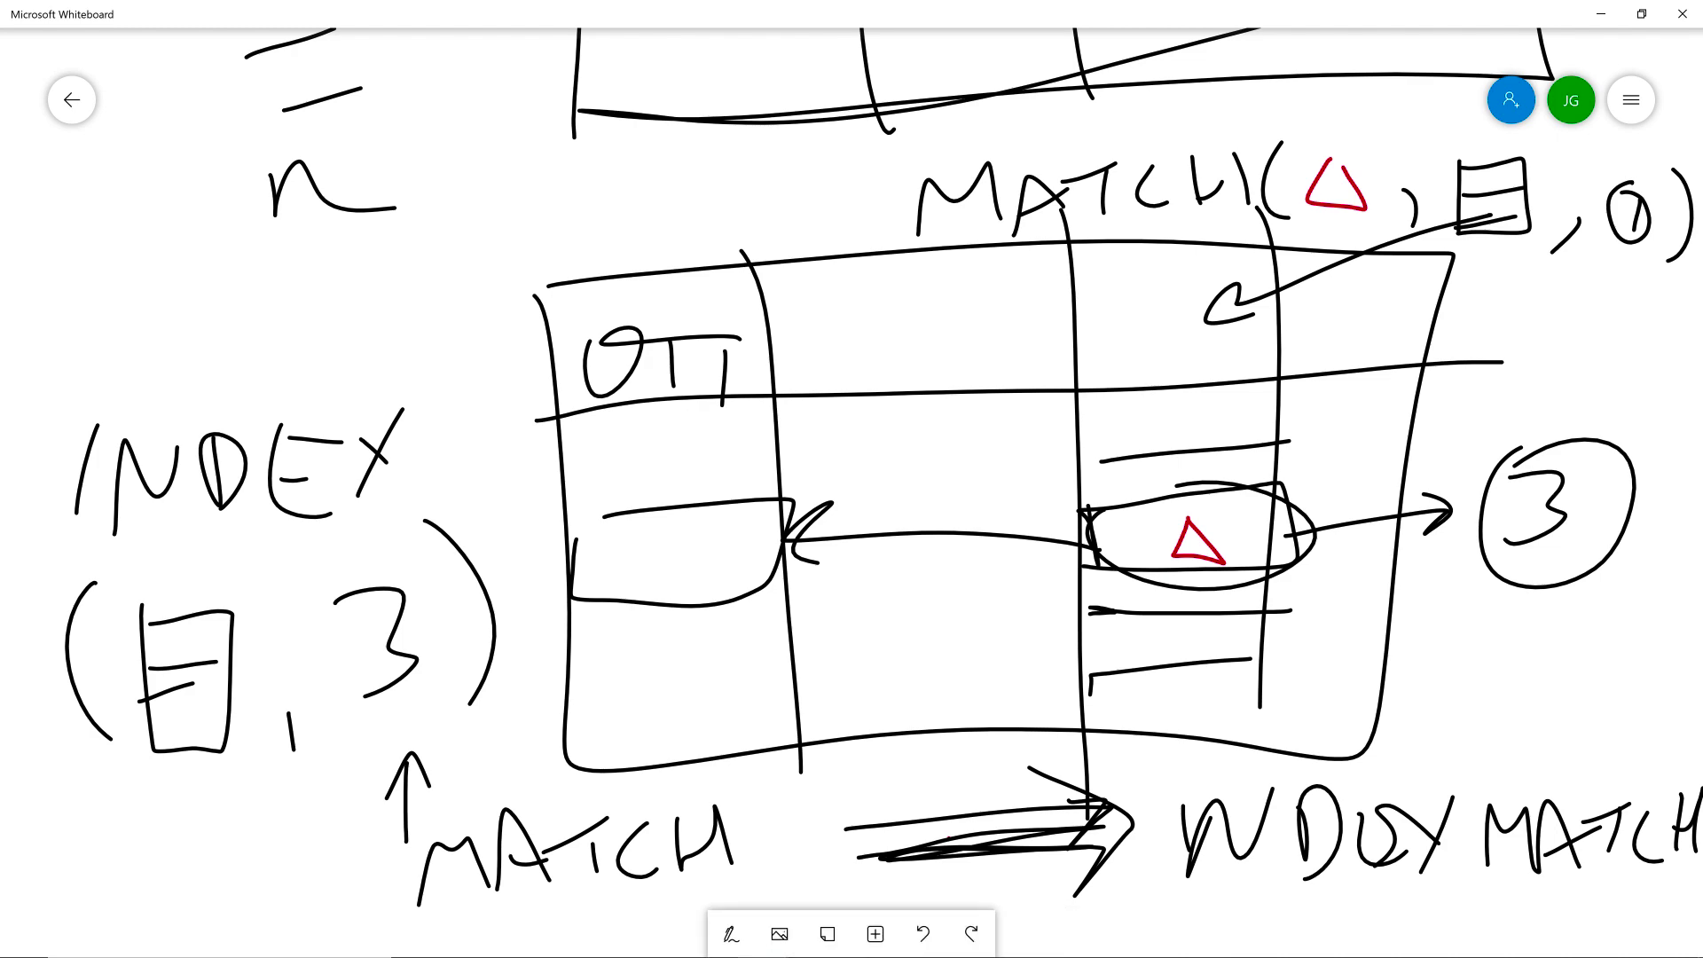
pyautogui.scroll(-10, 852, 492)
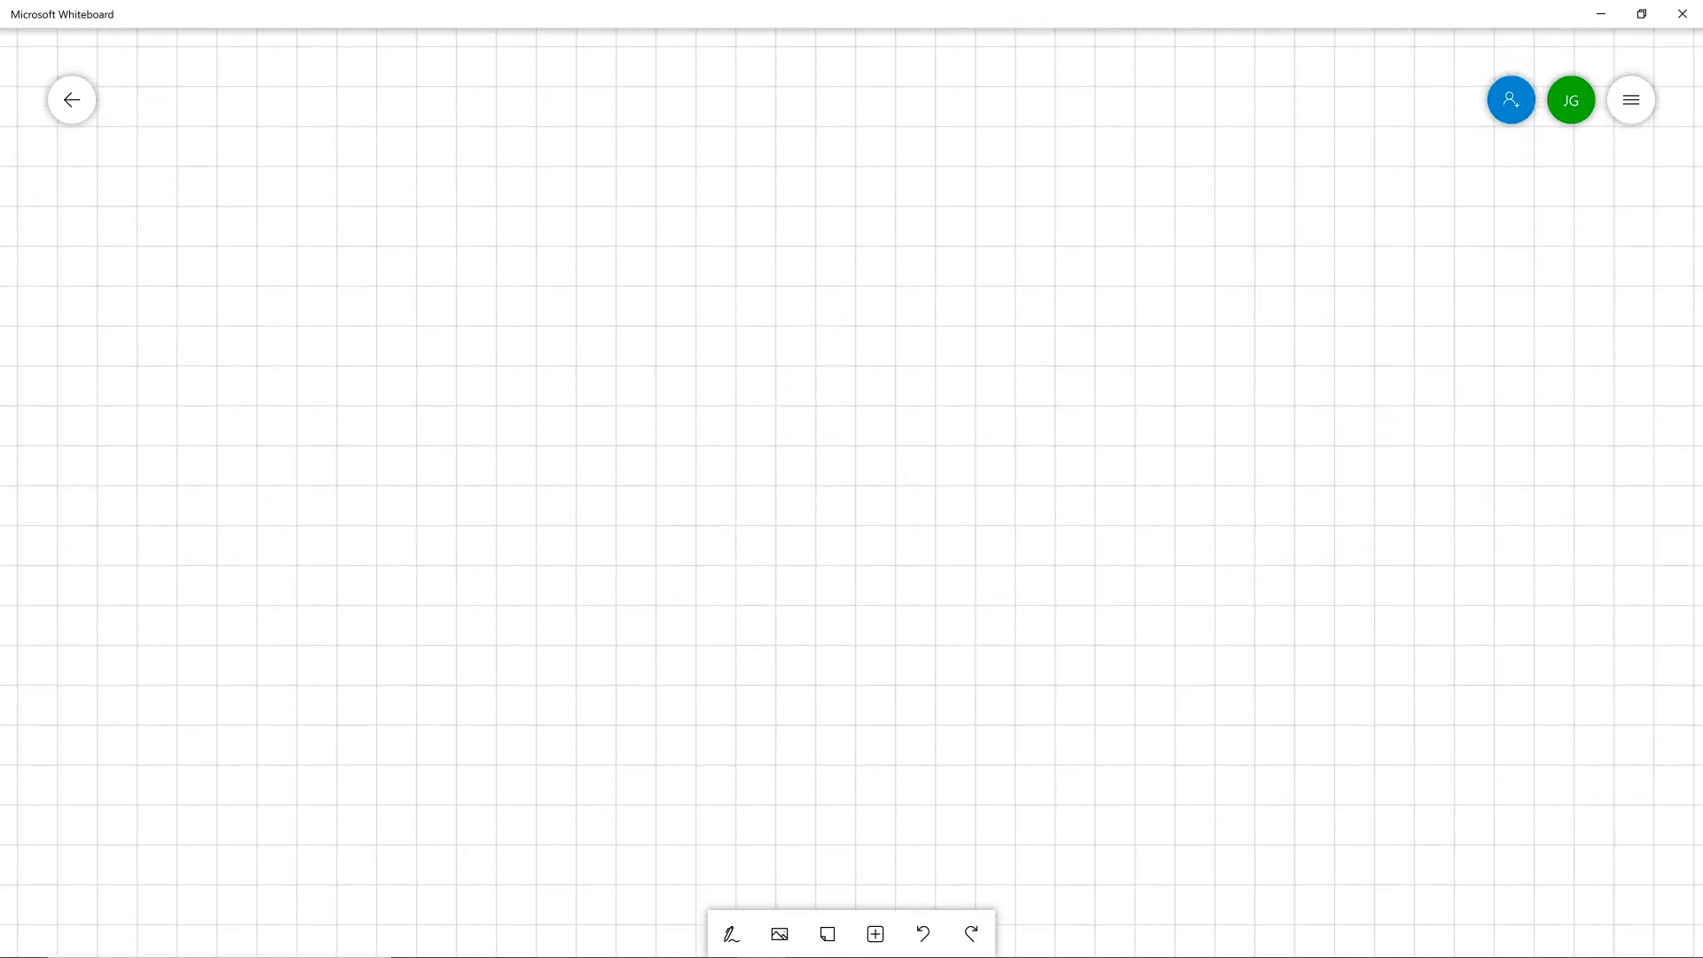
# Handwrite the word Xlookup with the pen on a fresh area of the Whiteboard canvas.
pyautogui.click(731, 934)
pyautogui.moveTo(235, 248); pyautogui.dragTo(577, 606)
pyautogui.moveTo(282, 683)
pyautogui.mouseDown()
pyautogui.moveTo(370, 381)
pyautogui.moveTo(494, 198)
pyautogui.moveTo(686, 538)
pyautogui.mouseUp()
pyautogui.moveTo(755, 340)
pyautogui.mouseDown()
pyautogui.moveTo(866, 369)
pyautogui.moveTo(666, 382)
pyautogui.mouseUp()
pyautogui.moveTo(914, 323)
pyautogui.mouseDown()
pyautogui.moveTo(859, 495)
pyautogui.moveTo(892, 337)
pyautogui.mouseUp()
pyautogui.moveTo(1066, 241); pyautogui.dragTo(1107, 517)
pyautogui.moveTo(1245, 288)
pyautogui.mouseDown()
pyautogui.moveTo(1093, 438)
pyautogui.moveTo(1230, 479)
pyautogui.mouseUp()
pyautogui.moveTo(1249, 367)
pyautogui.mouseDown()
pyautogui.moveTo(1260, 439)
pyautogui.moveTo(1357, 306)
pyautogui.mouseUp()
pyautogui.moveTo(1423, 320)
pyautogui.mouseDown()
pyautogui.moveTo(1451, 532)
pyautogui.moveTo(1452, 406)
pyautogui.mouseUp()
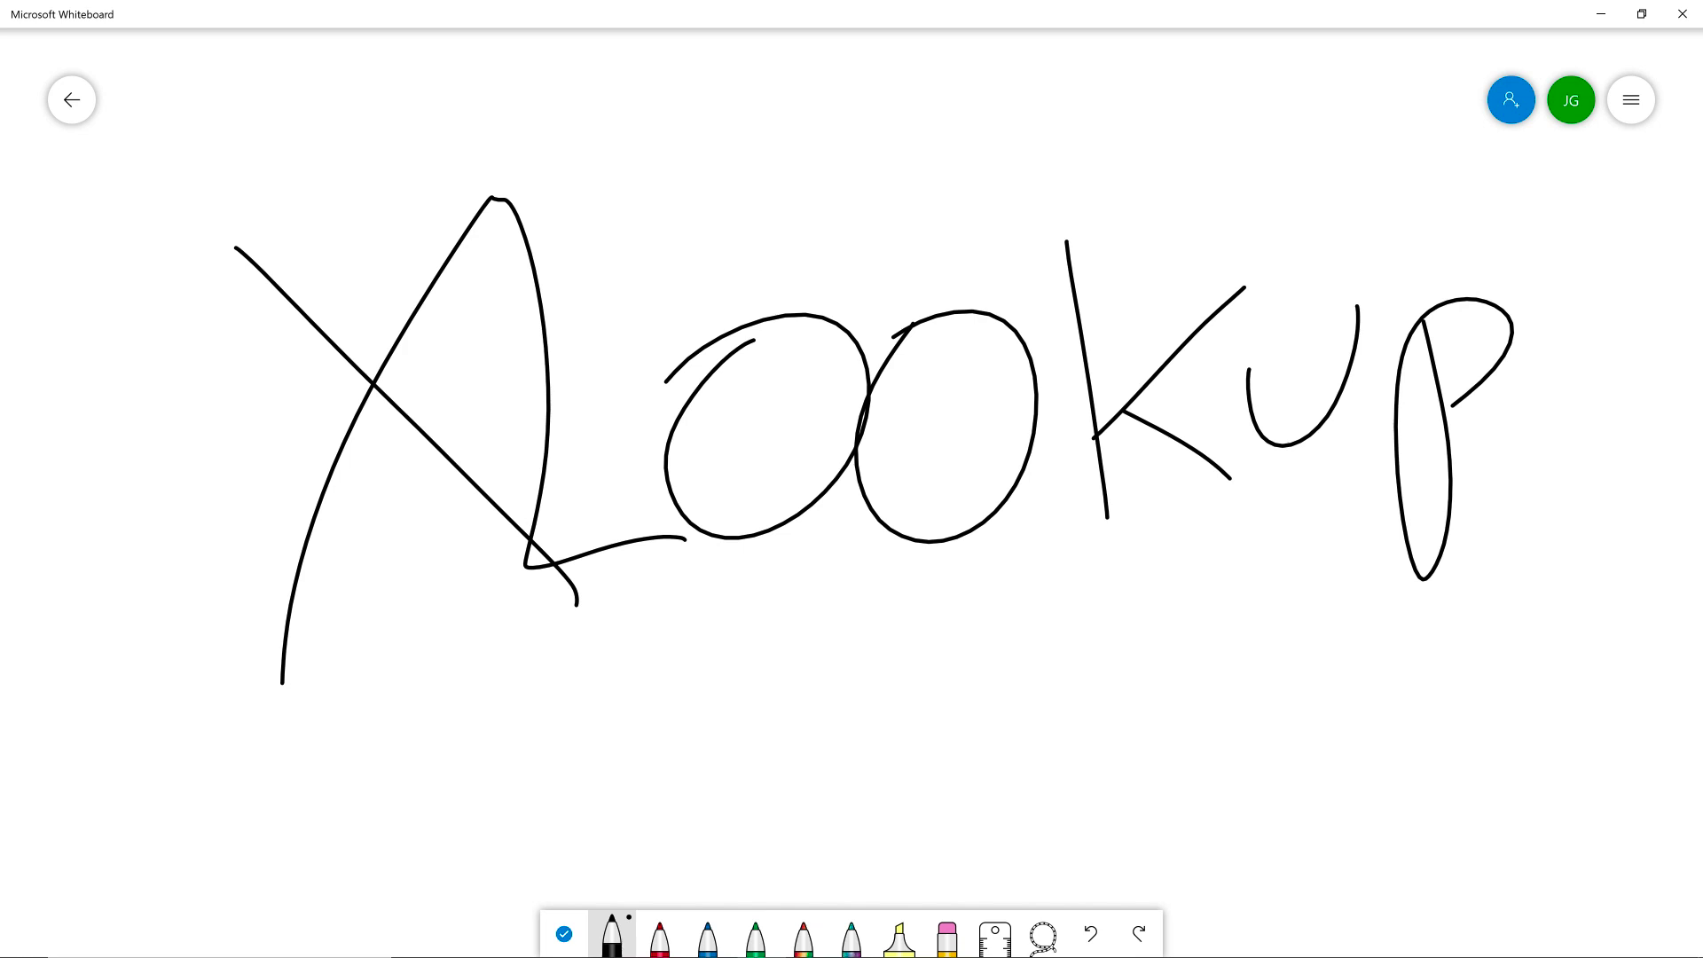
# Add parentheses, a magnifier for the search value, a comma and a sketched lookup list with rows.
pyautogui.moveTo(462, 640)
pyautogui.mouseDown()
pyautogui.moveTo(437, 832)
pyautogui.moveTo(458, 856)
pyautogui.mouseUp()
pyautogui.moveTo(1520, 570)
pyautogui.mouseDown()
pyautogui.moveTo(1552, 601)
pyautogui.moveTo(1527, 804)
pyautogui.mouseUp()
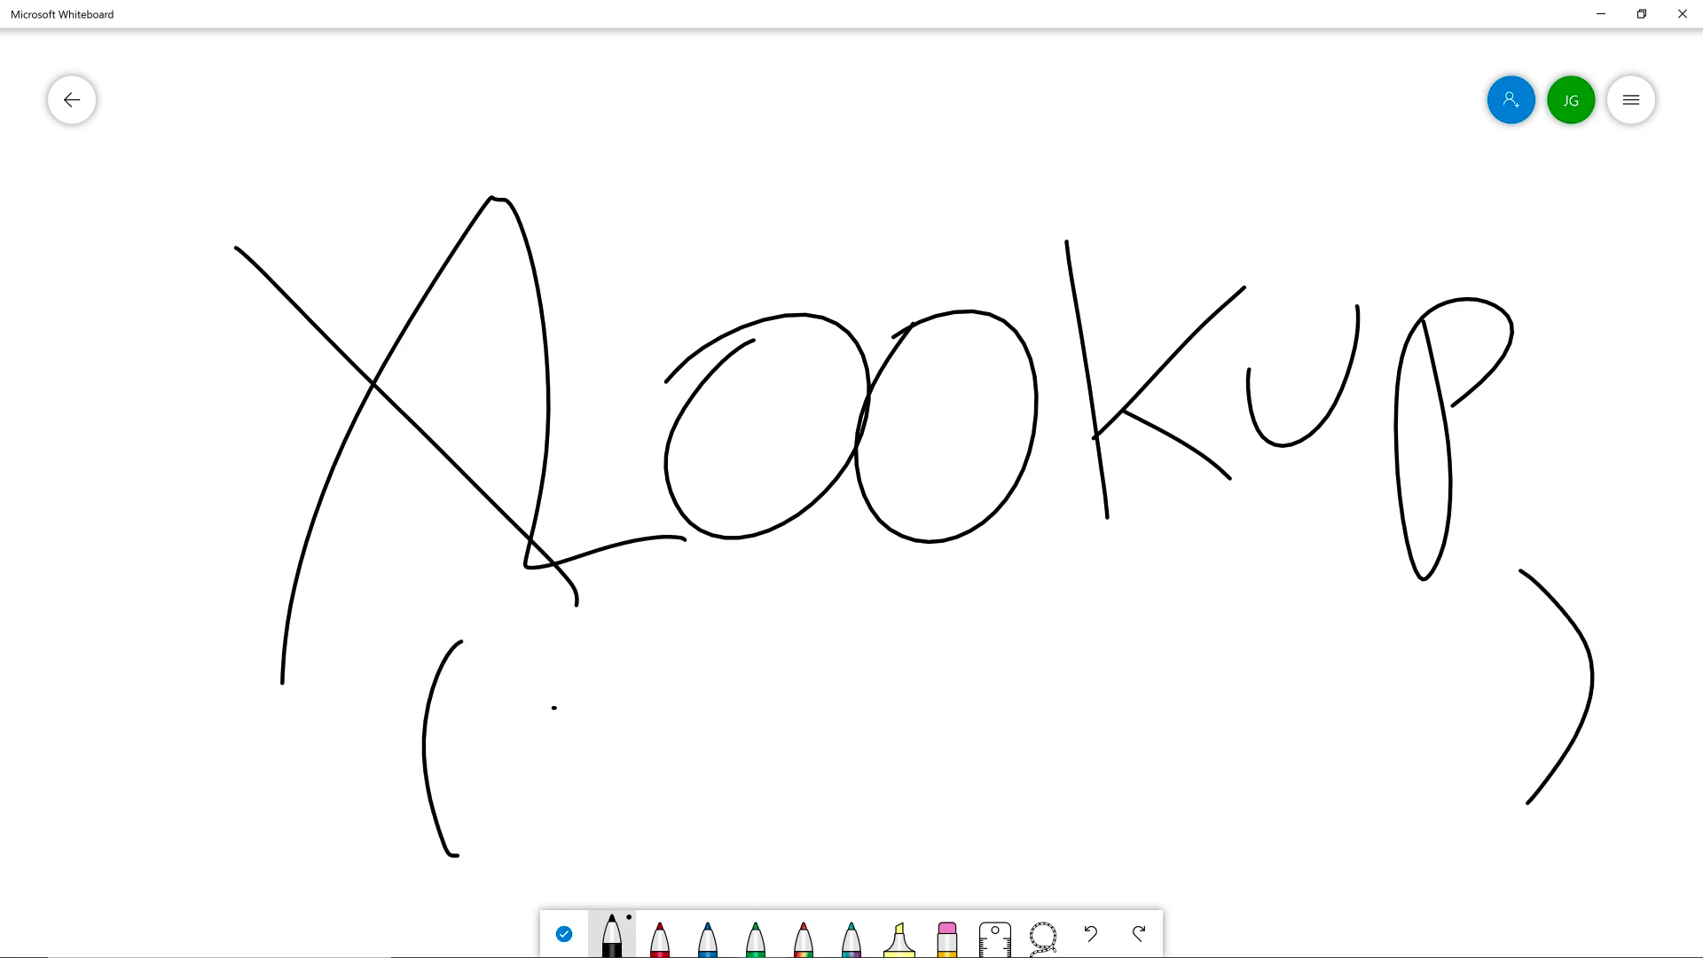
pyautogui.moveTo(554, 707)
pyautogui.mouseDown()
pyautogui.moveTo(567, 803)
pyautogui.moveTo(610, 736)
pyautogui.moveTo(676, 863)
pyautogui.mouseUp()
pyautogui.moveTo(592, 764); pyautogui.dragTo(654, 834)
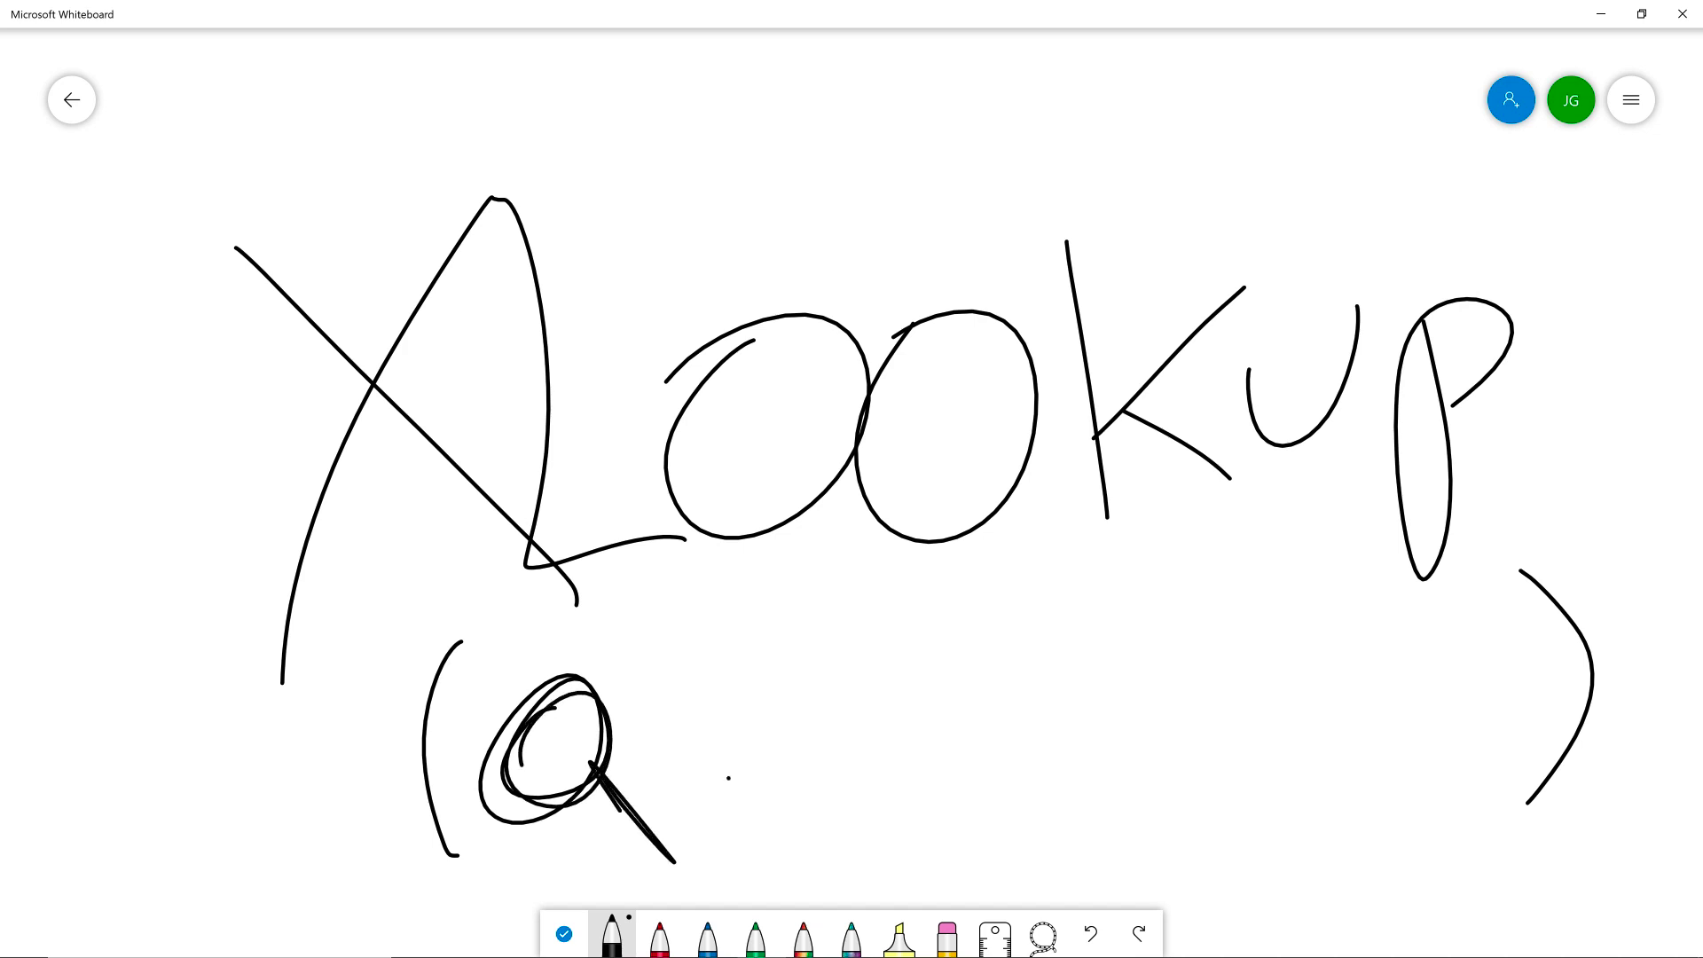
pyautogui.moveTo(729, 778); pyautogui.dragTo(735, 820)
pyautogui.moveTo(816, 642); pyautogui.dragTo(841, 802)
pyautogui.moveTo(801, 657)
pyautogui.mouseDown()
pyautogui.moveTo(834, 641)
pyautogui.moveTo(825, 799)
pyautogui.mouseUp()
pyautogui.moveTo(818, 691); pyautogui.dragTo(895, 670)
pyautogui.moveTo(839, 741); pyautogui.dragTo(910, 712)
pyautogui.moveTo(848, 779); pyautogui.dragTo(909, 757)
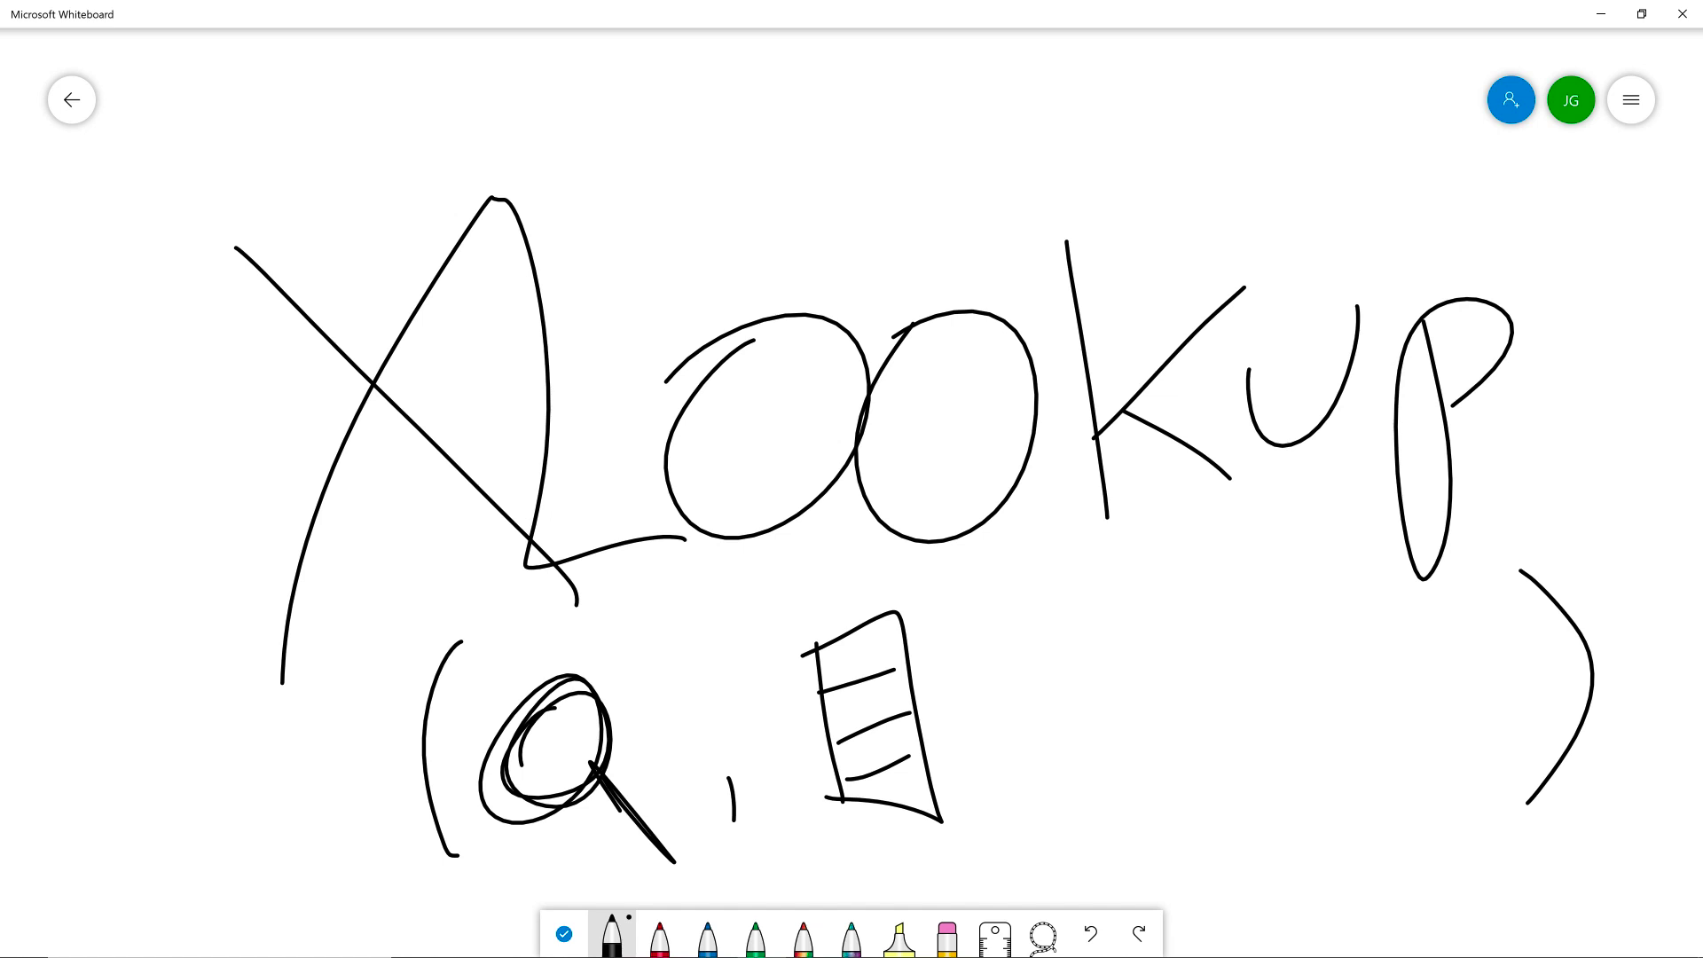
# Arrow the search value into the lookup list, draw the return list, and circle the returned row.
pyautogui.moveTo(633, 660)
pyautogui.mouseDown()
pyautogui.moveTo(825, 625)
pyautogui.moveTo(799, 616)
pyautogui.mouseUp()
pyautogui.moveTo(827, 682)
pyautogui.mouseDown()
pyautogui.moveTo(883, 726)
pyautogui.moveTo(862, 689)
pyautogui.moveTo(1046, 673)
pyautogui.moveTo(1024, 710)
pyautogui.mouseUp()
pyautogui.moveTo(1105, 770); pyautogui.dragTo(1084, 852)
pyautogui.moveTo(1155, 601); pyautogui.dragTo(1173, 815)
pyautogui.moveTo(1161, 614)
pyautogui.mouseDown()
pyautogui.moveTo(1227, 593)
pyautogui.moveTo(1189, 819)
pyautogui.mouseUp()
pyautogui.moveTo(1167, 679); pyautogui.dragTo(1300, 658)
pyautogui.moveTo(1293, 661); pyautogui.dragTo(1178, 733)
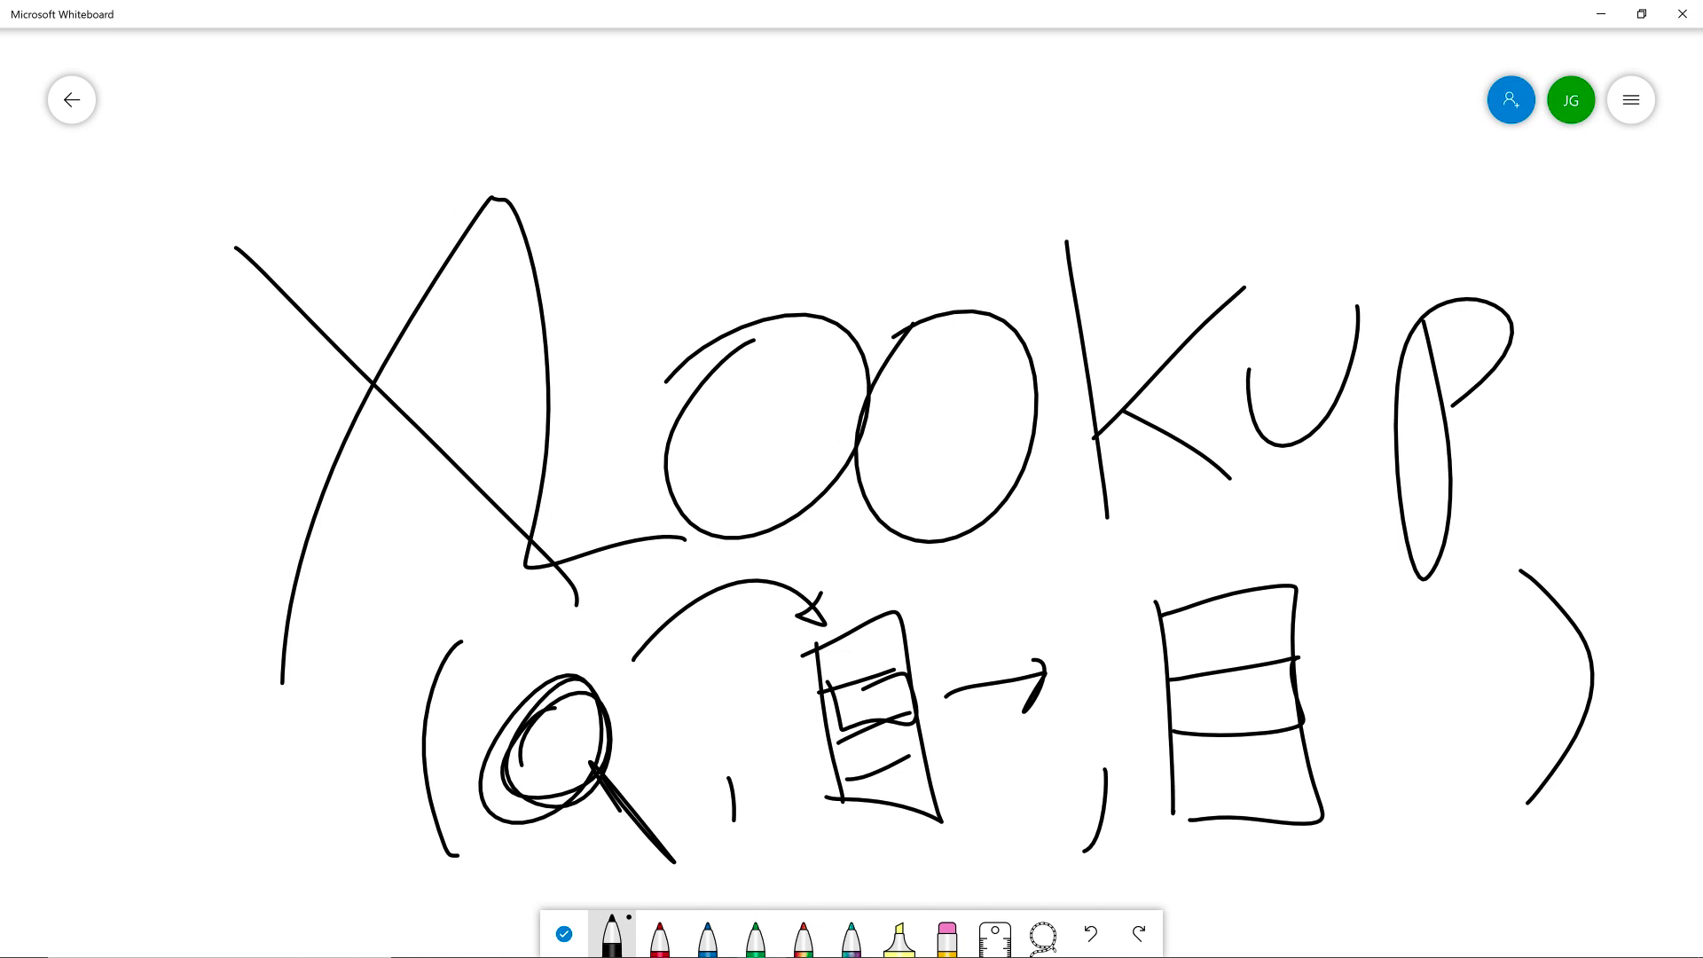
pyautogui.moveTo(1193, 690)
pyautogui.mouseDown()
pyautogui.moveTo(1308, 661)
pyautogui.moveTo(1185, 705)
pyautogui.mouseUp()
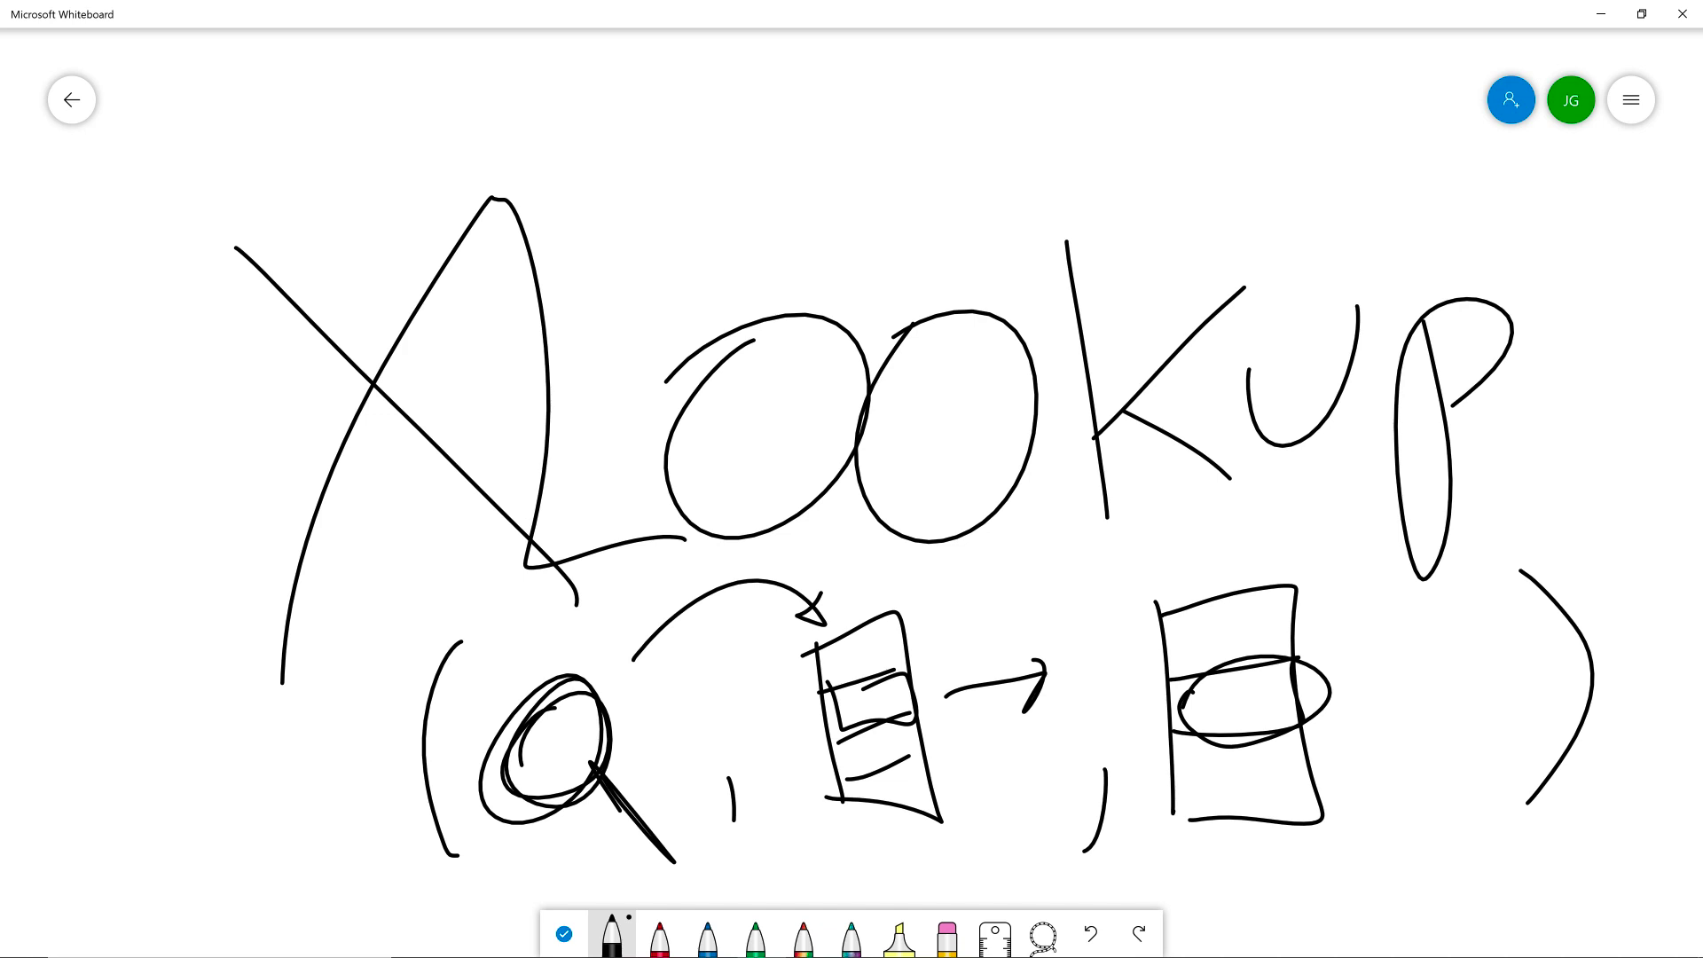
pyautogui.hotkey('alt', 'Tab')
pyautogui.hotkey('alt', 'Tab')
pyautogui.hotkey('alt', 'Tab')
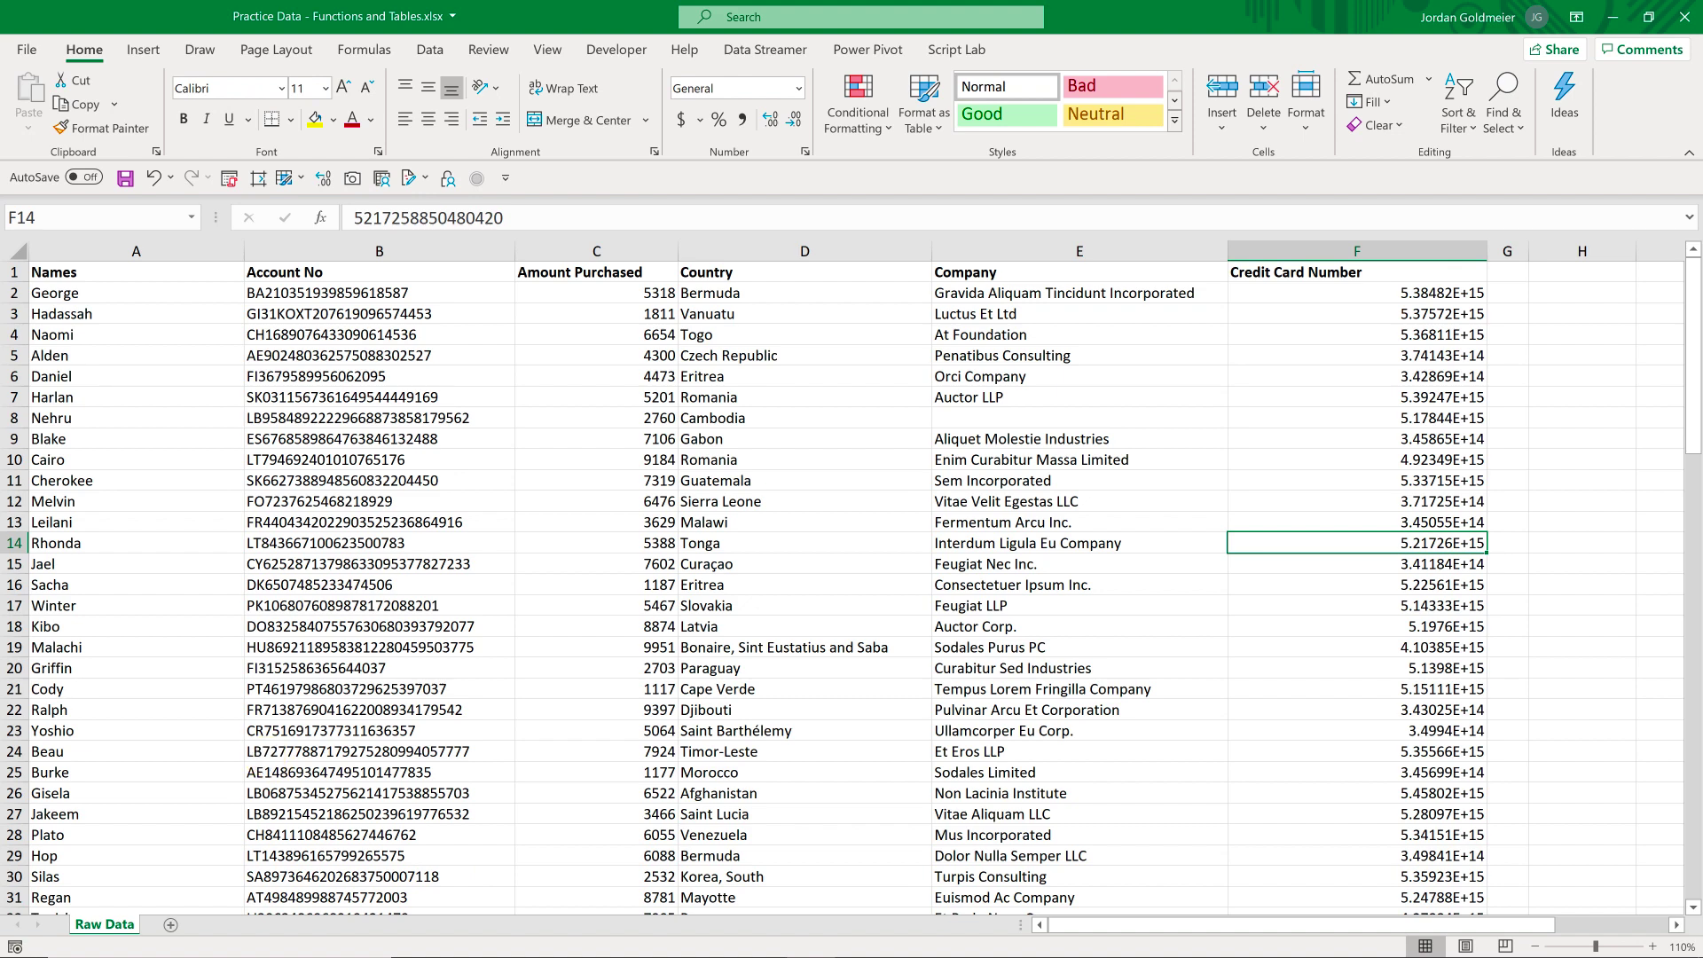
# Convert the Raw Data range into a table with Ctrl+T and rename Table1 to Transactions.
pyautogui.click(292, 450)
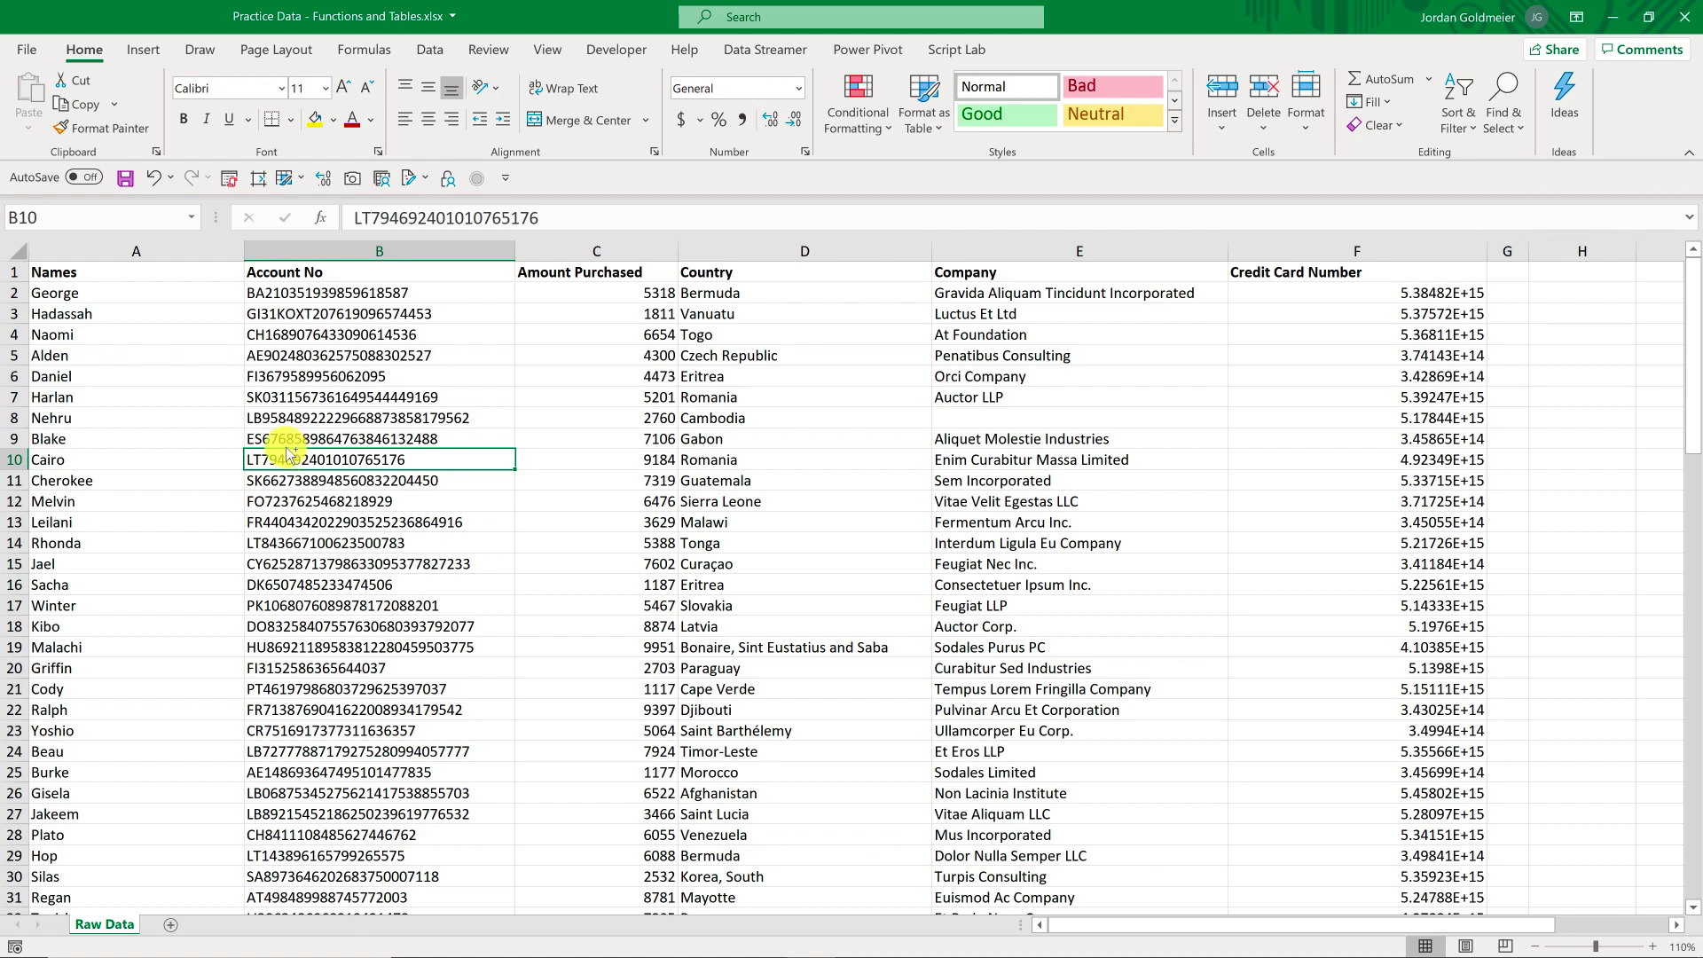
pyautogui.hotkey('ctrl', 't')
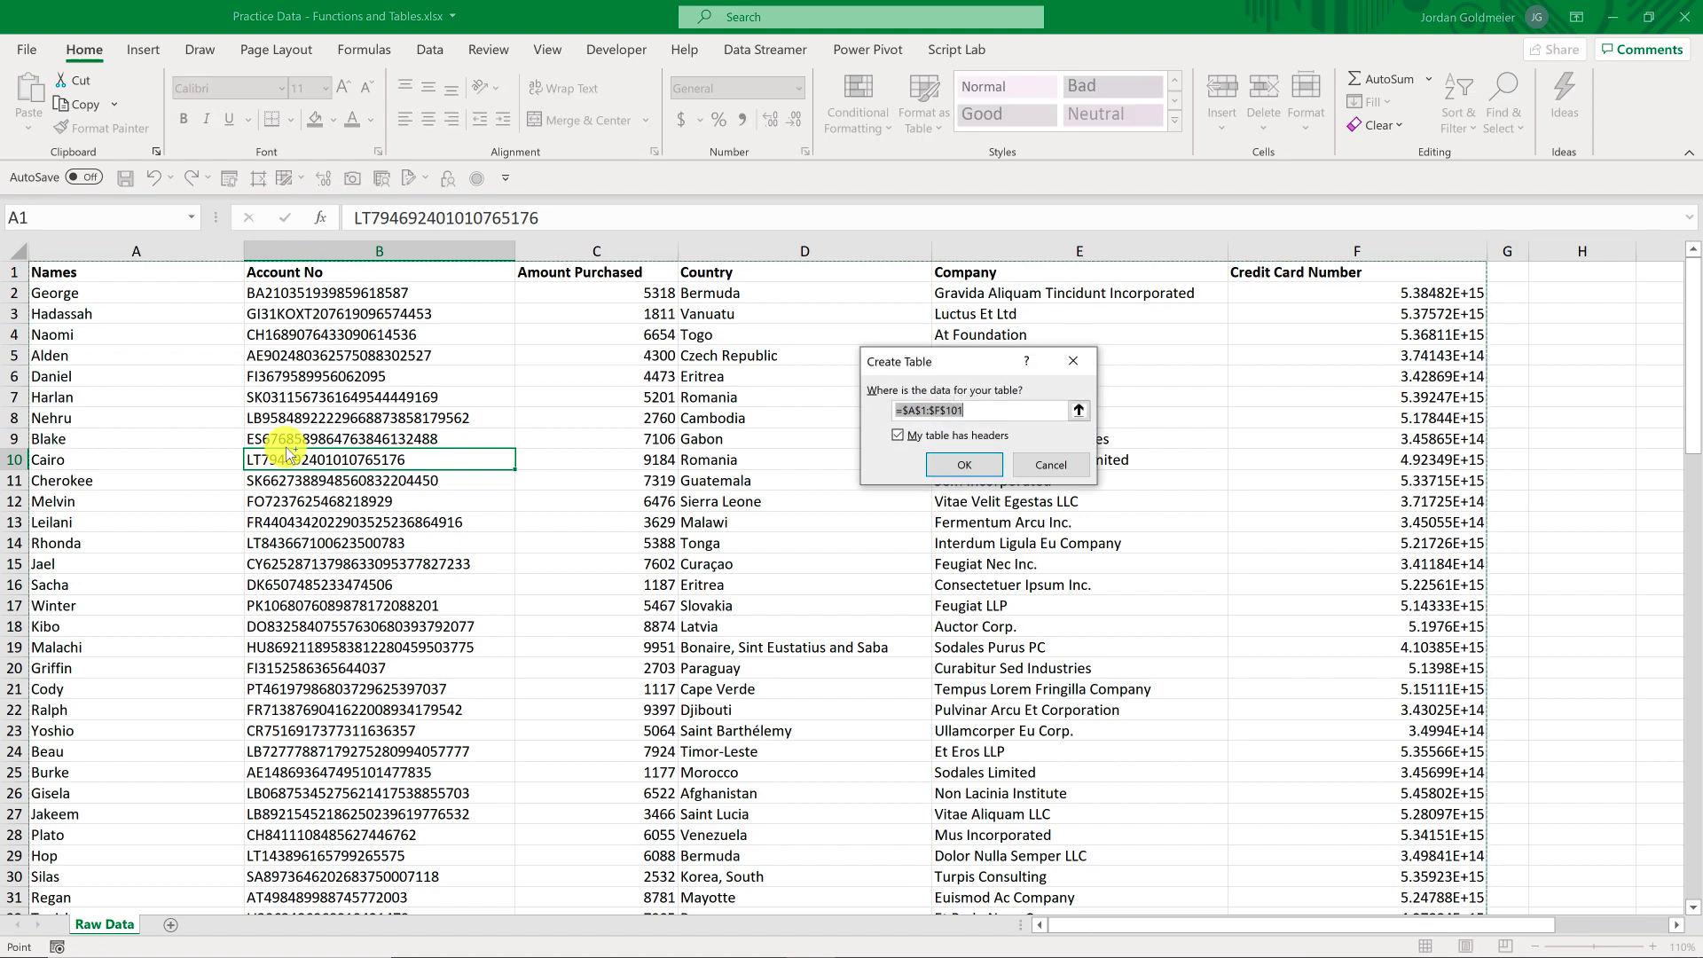
pyautogui.press('Return')
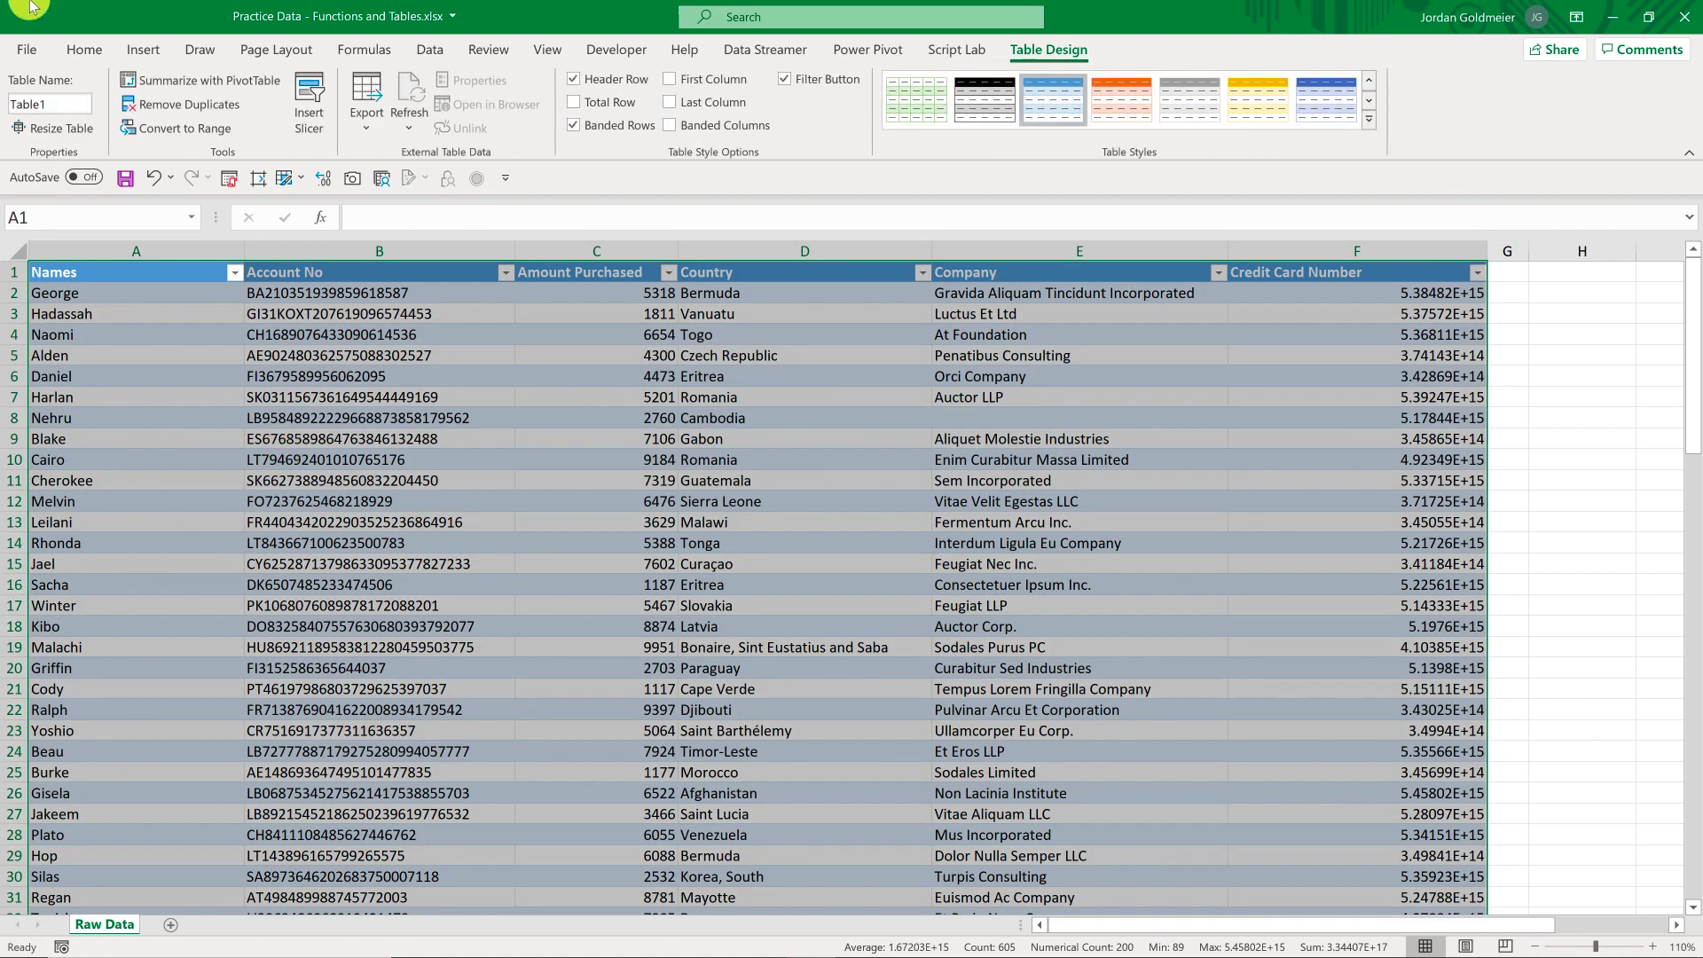
pyautogui.click(70, 109)
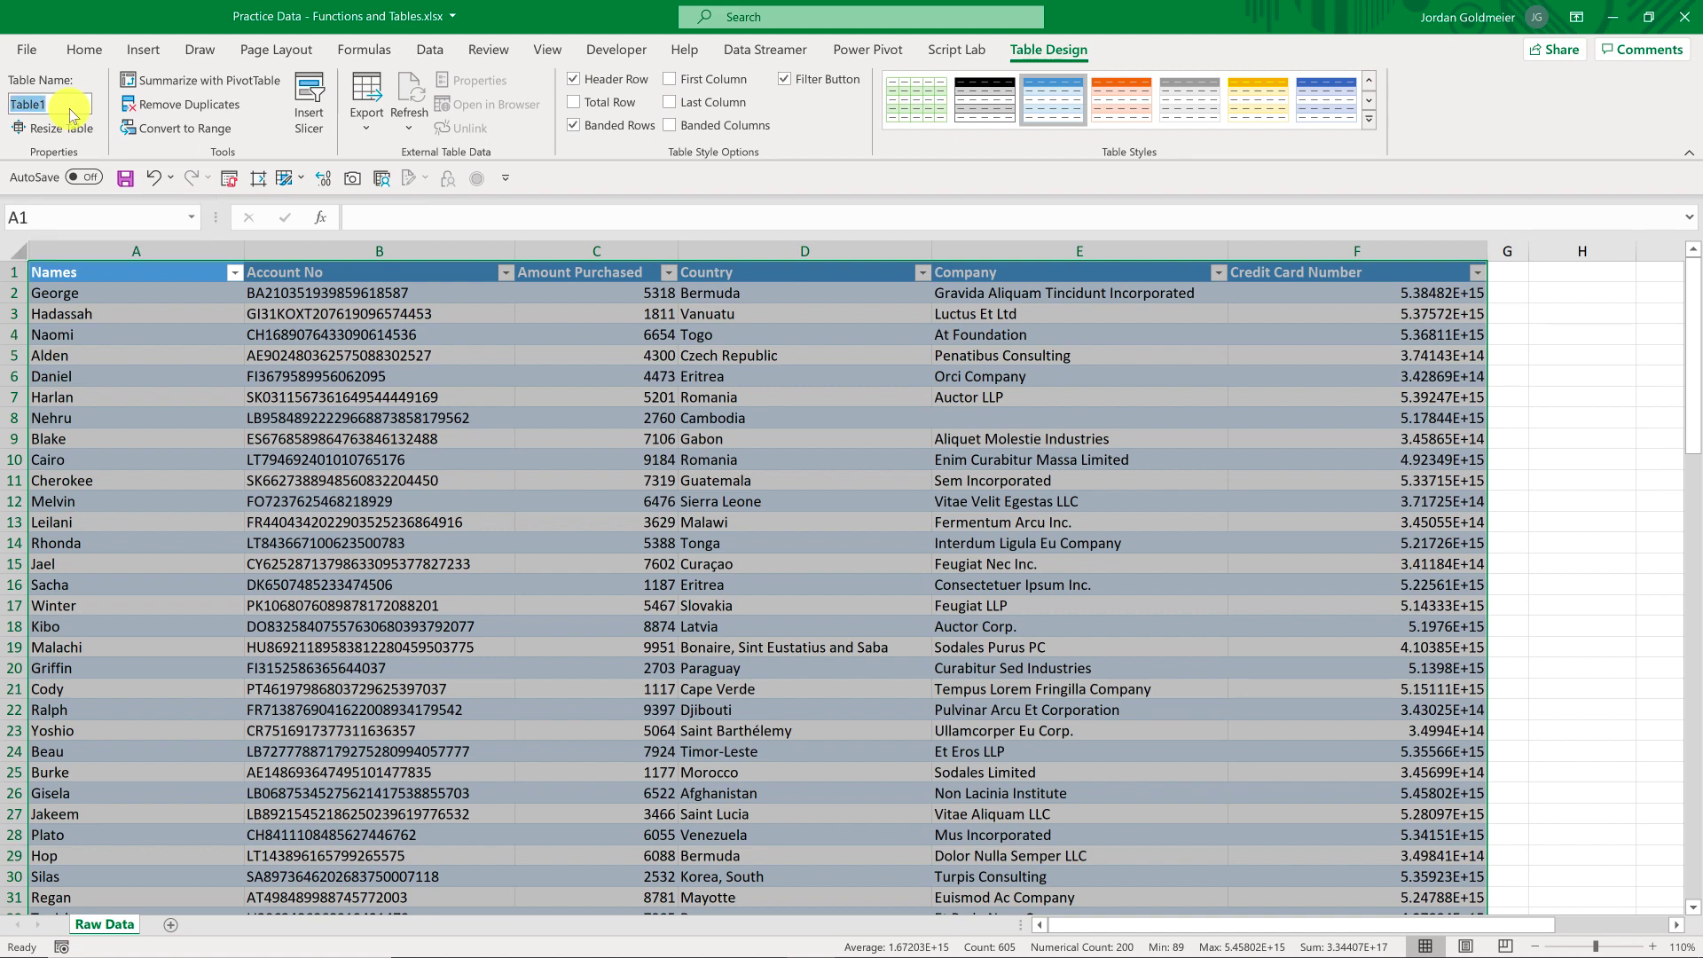
pyautogui.write('Transaction')
# Confirm the Transactions table name and browse the names, account numbers and amounts in the table.
pyautogui.press('Return')
pyautogui.press('Right')
pyautogui.press('Right')
pyautogui.press('Right')
pyautogui.press('Right')
pyautogui.press('Right')
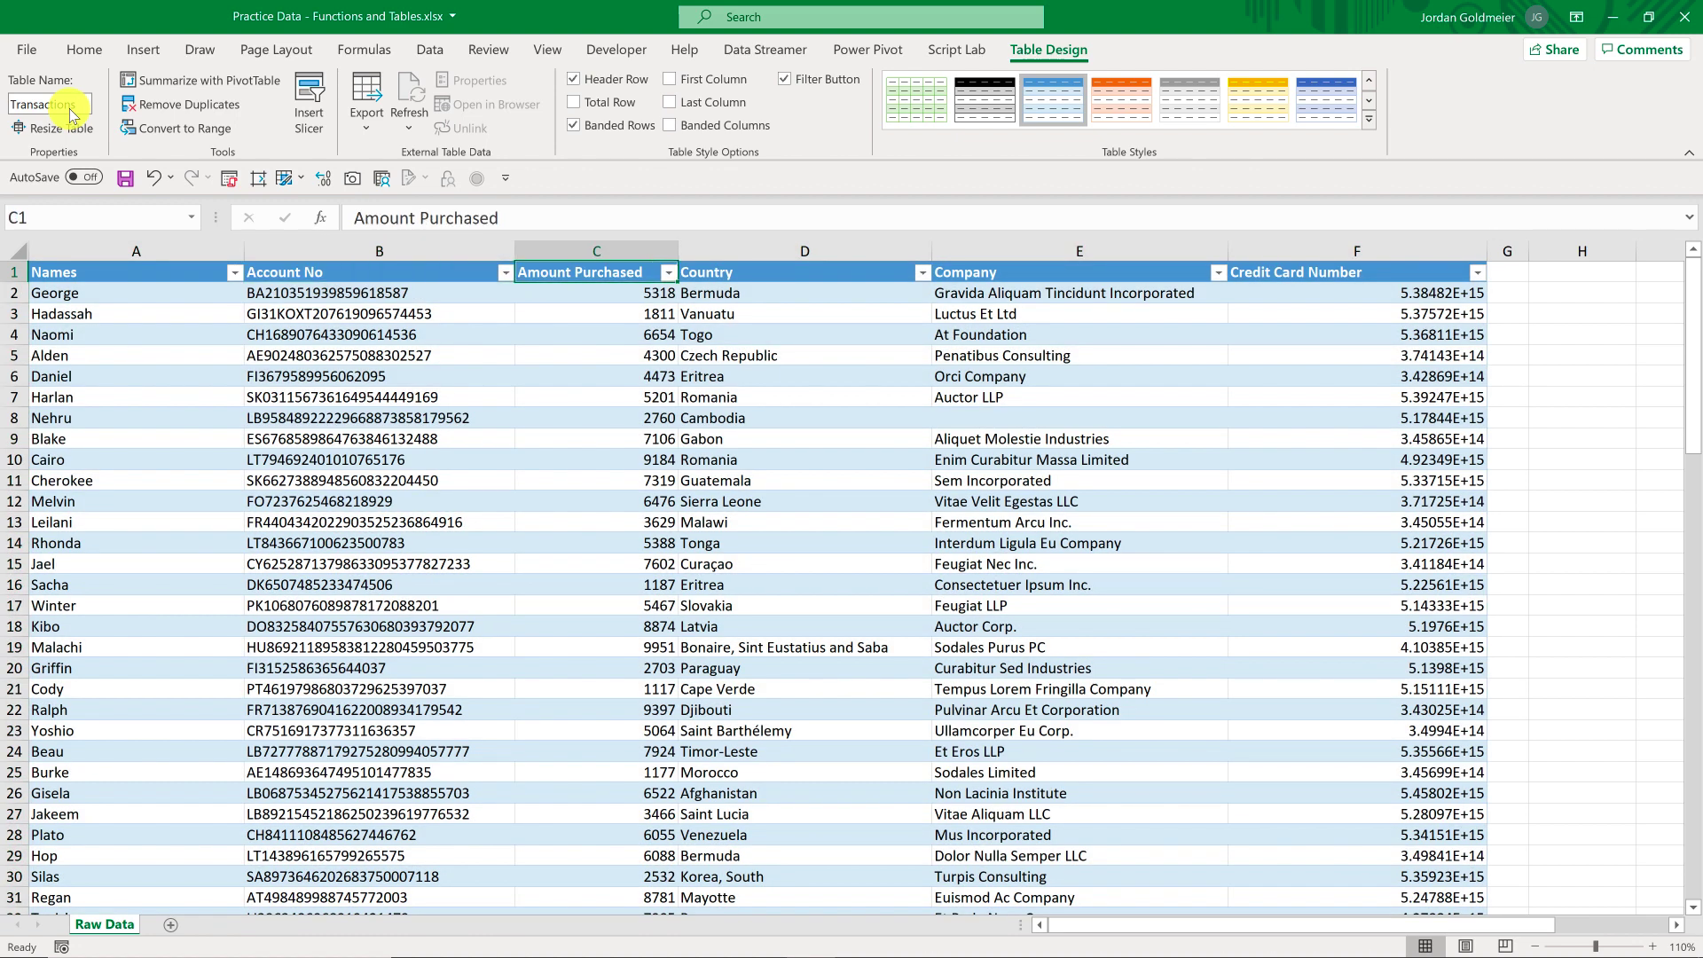
pyautogui.press('Down')
pyautogui.press('Down')
pyautogui.press('Left')
pyautogui.press('Left')
pyautogui.press('Left')
pyautogui.press('Left')
pyautogui.press('Left')
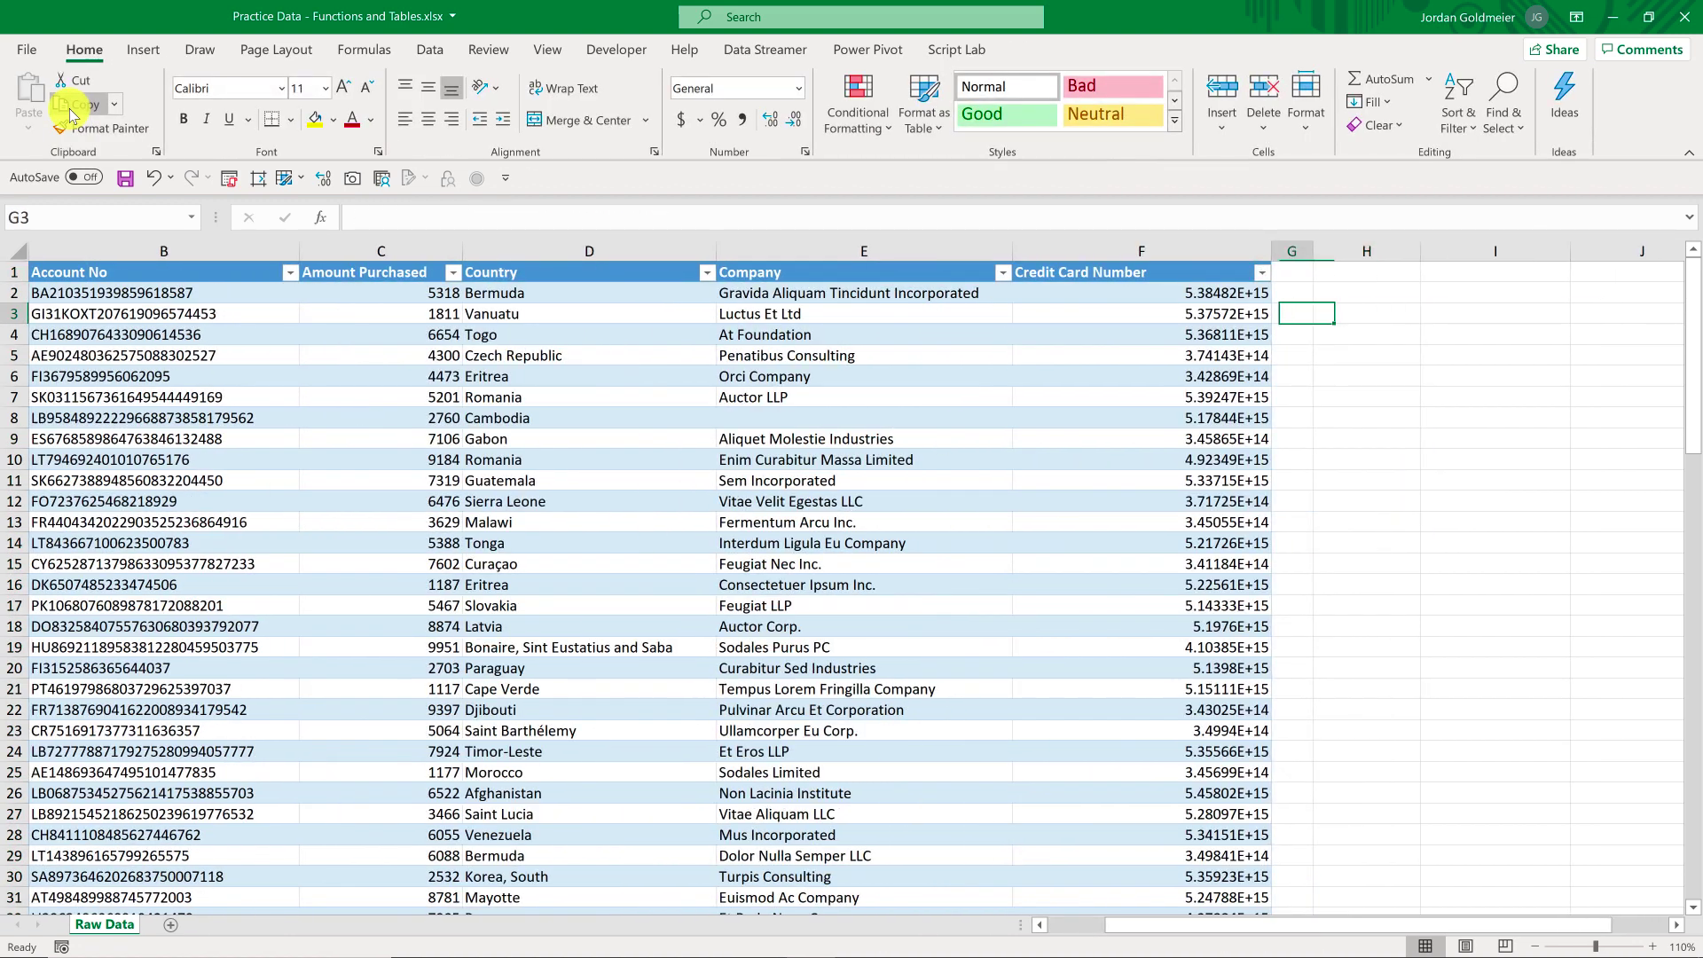
pyautogui.press('Right')
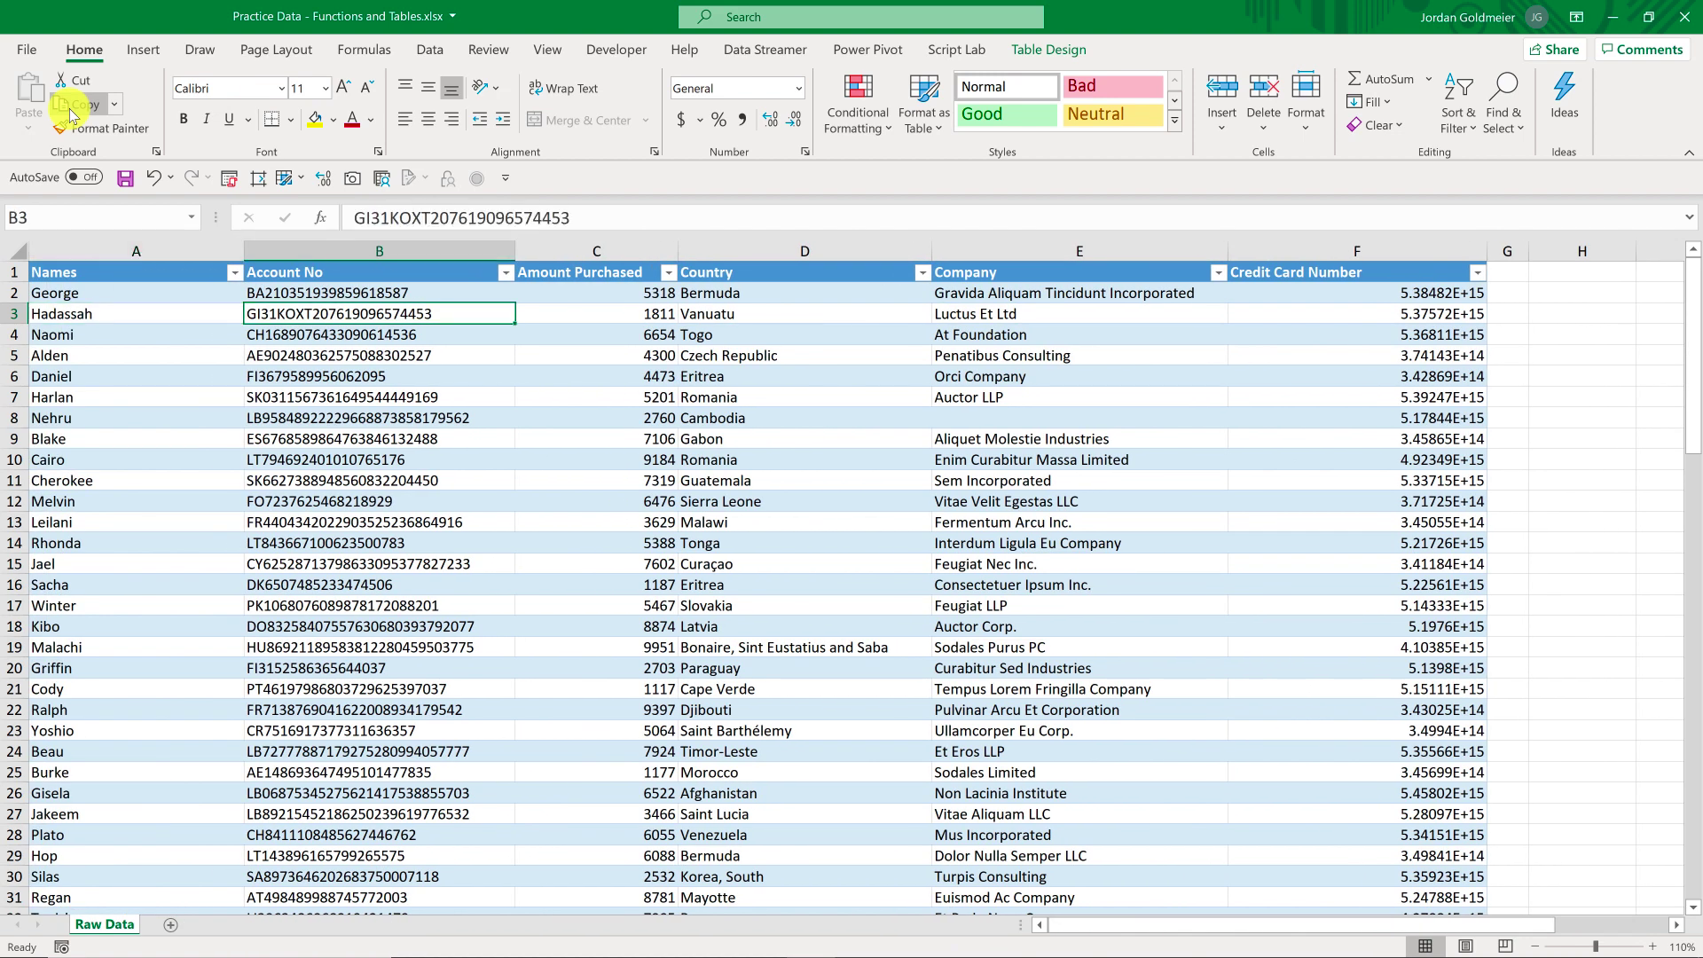
pyautogui.press('Right')
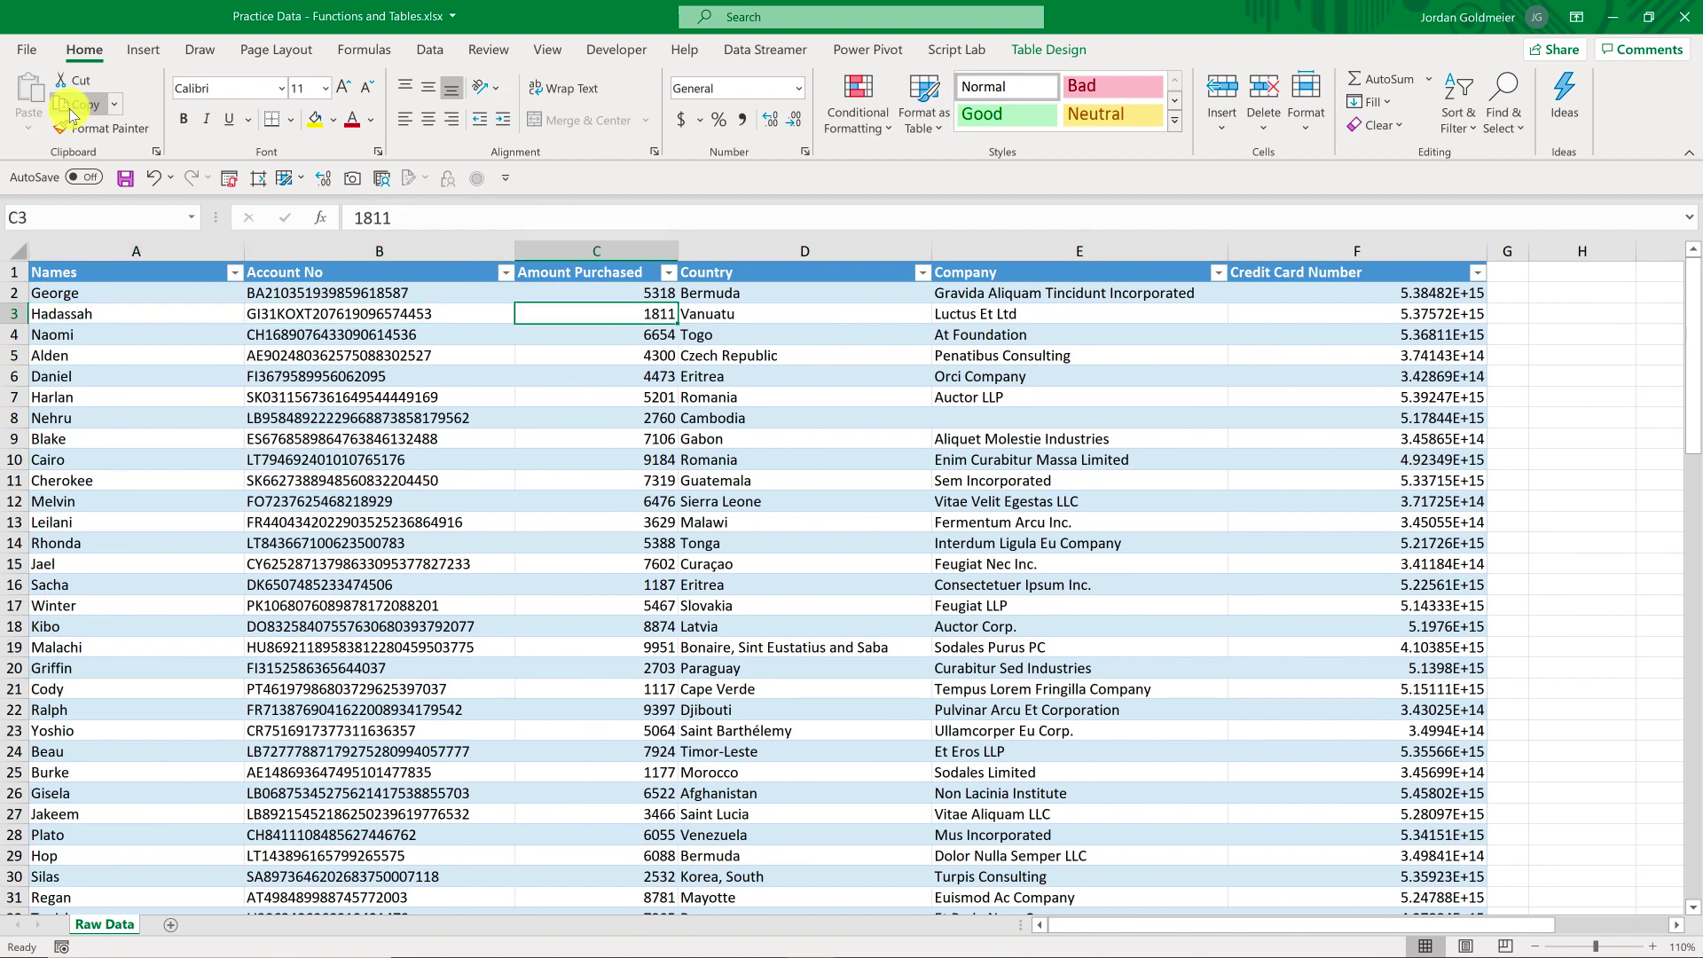
pyautogui.press('Left')
pyautogui.press('Left')
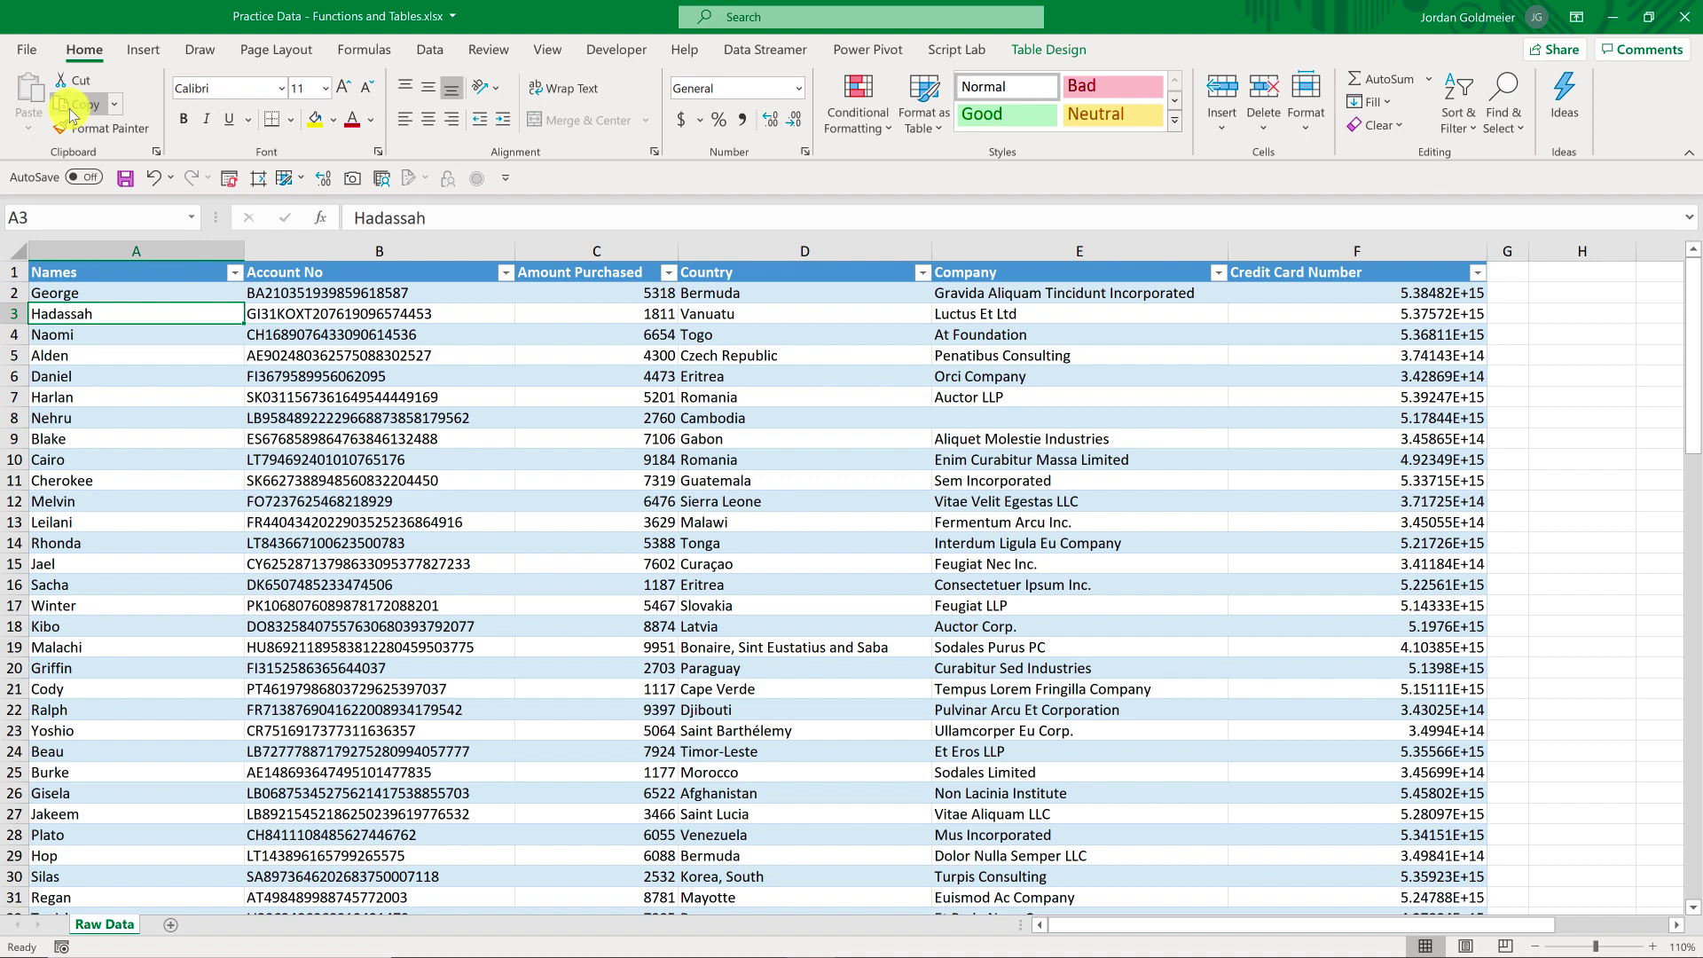
pyautogui.press('Down')
pyautogui.press('Down')
pyautogui.press('Down')
pyautogui.press('Down')
pyautogui.press('Down')
pyautogui.press('Down')
pyautogui.press('Down')
pyautogui.press('Down')
pyautogui.press('Up')
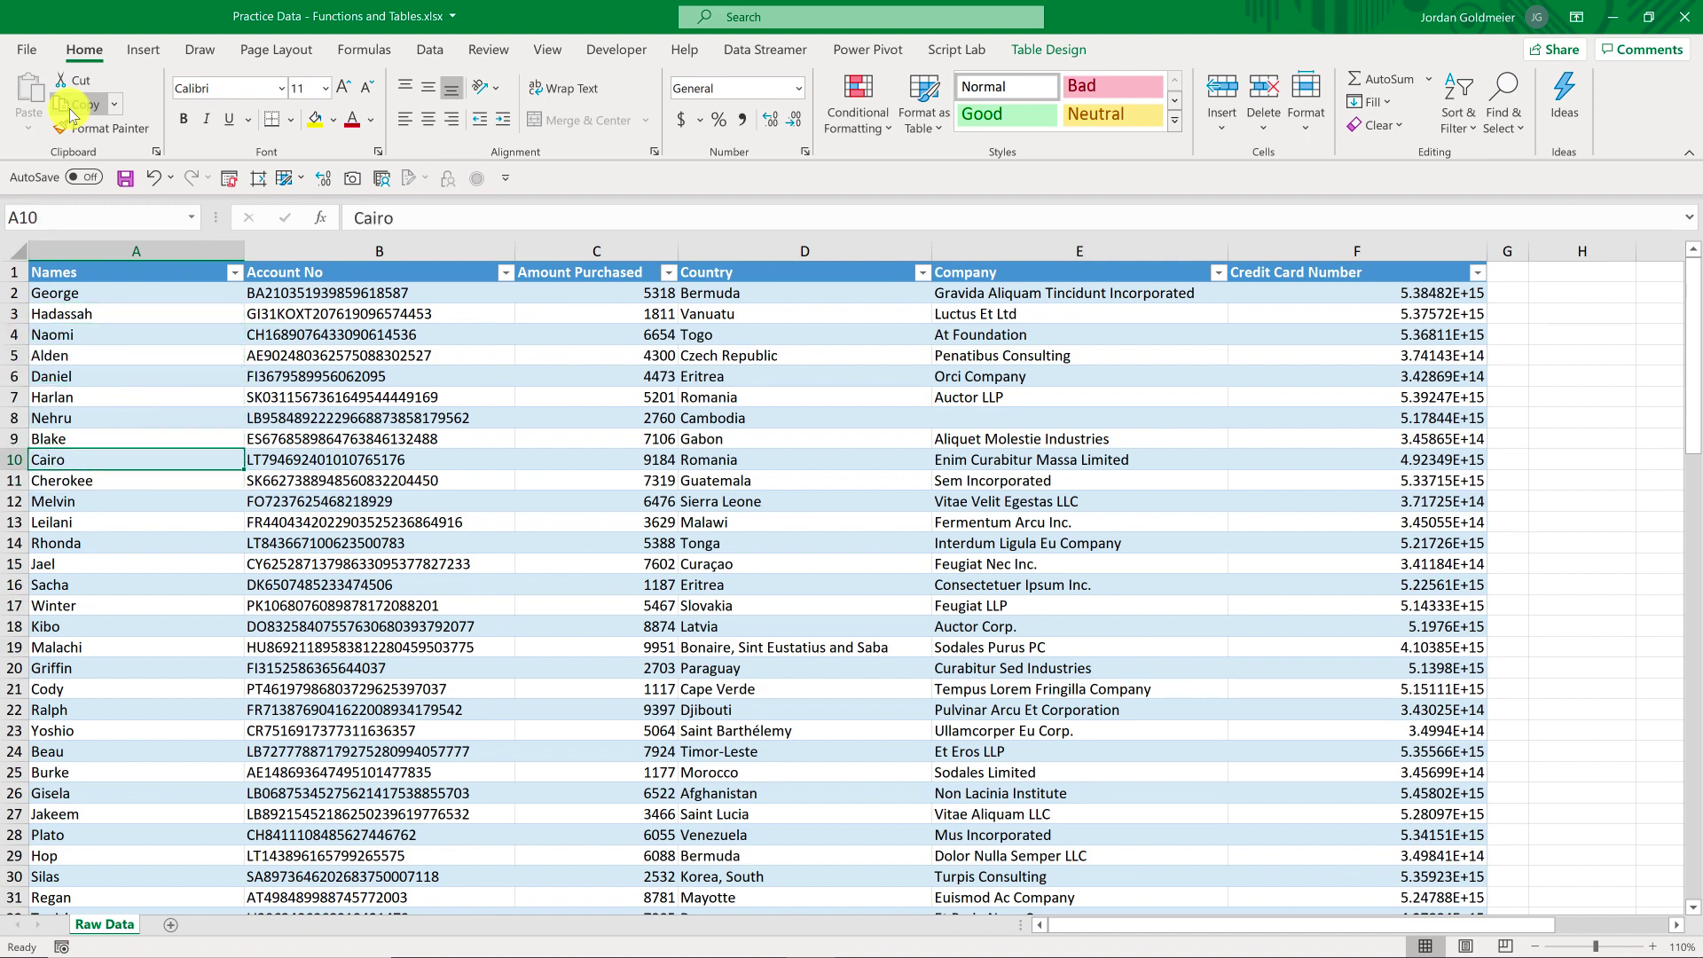
pyautogui.press('Up')
pyautogui.press('Up')
pyautogui.press('Up')
pyautogui.press('Up')
pyautogui.press('Up')
pyautogui.press('Down')
pyautogui.press('Down')
pyautogui.press('Right')
pyautogui.press('Right')
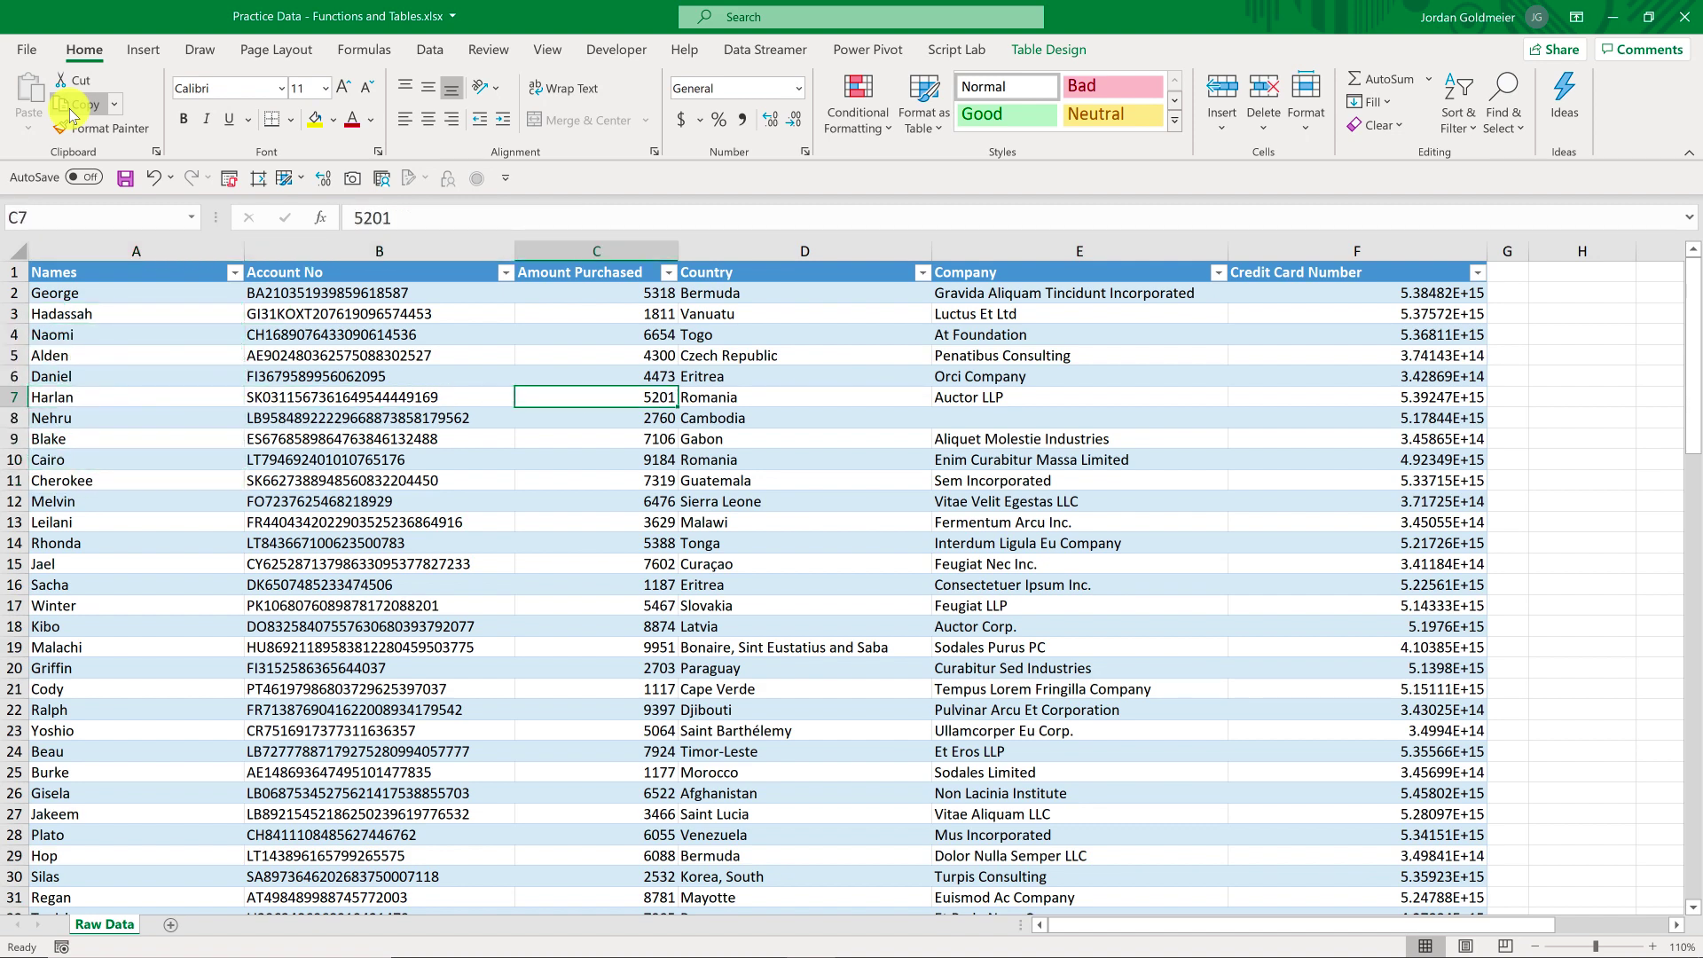
pyautogui.press('Right')
pyautogui.press('Right')
pyautogui.press('Right')
pyautogui.press('Right')
pyautogui.press('Right')
pyautogui.press('Right')
pyautogui.press('Right')
pyautogui.press('Right')
pyautogui.press('Right')
pyautogui.press('Right')
pyautogui.press('Right')
pyautogui.press('Right')
pyautogui.press('Right')
pyautogui.press('Right')
pyautogui.press('Right')
pyautogui.press('Right')
pyautogui.press('Right')
pyautogui.press('Right')
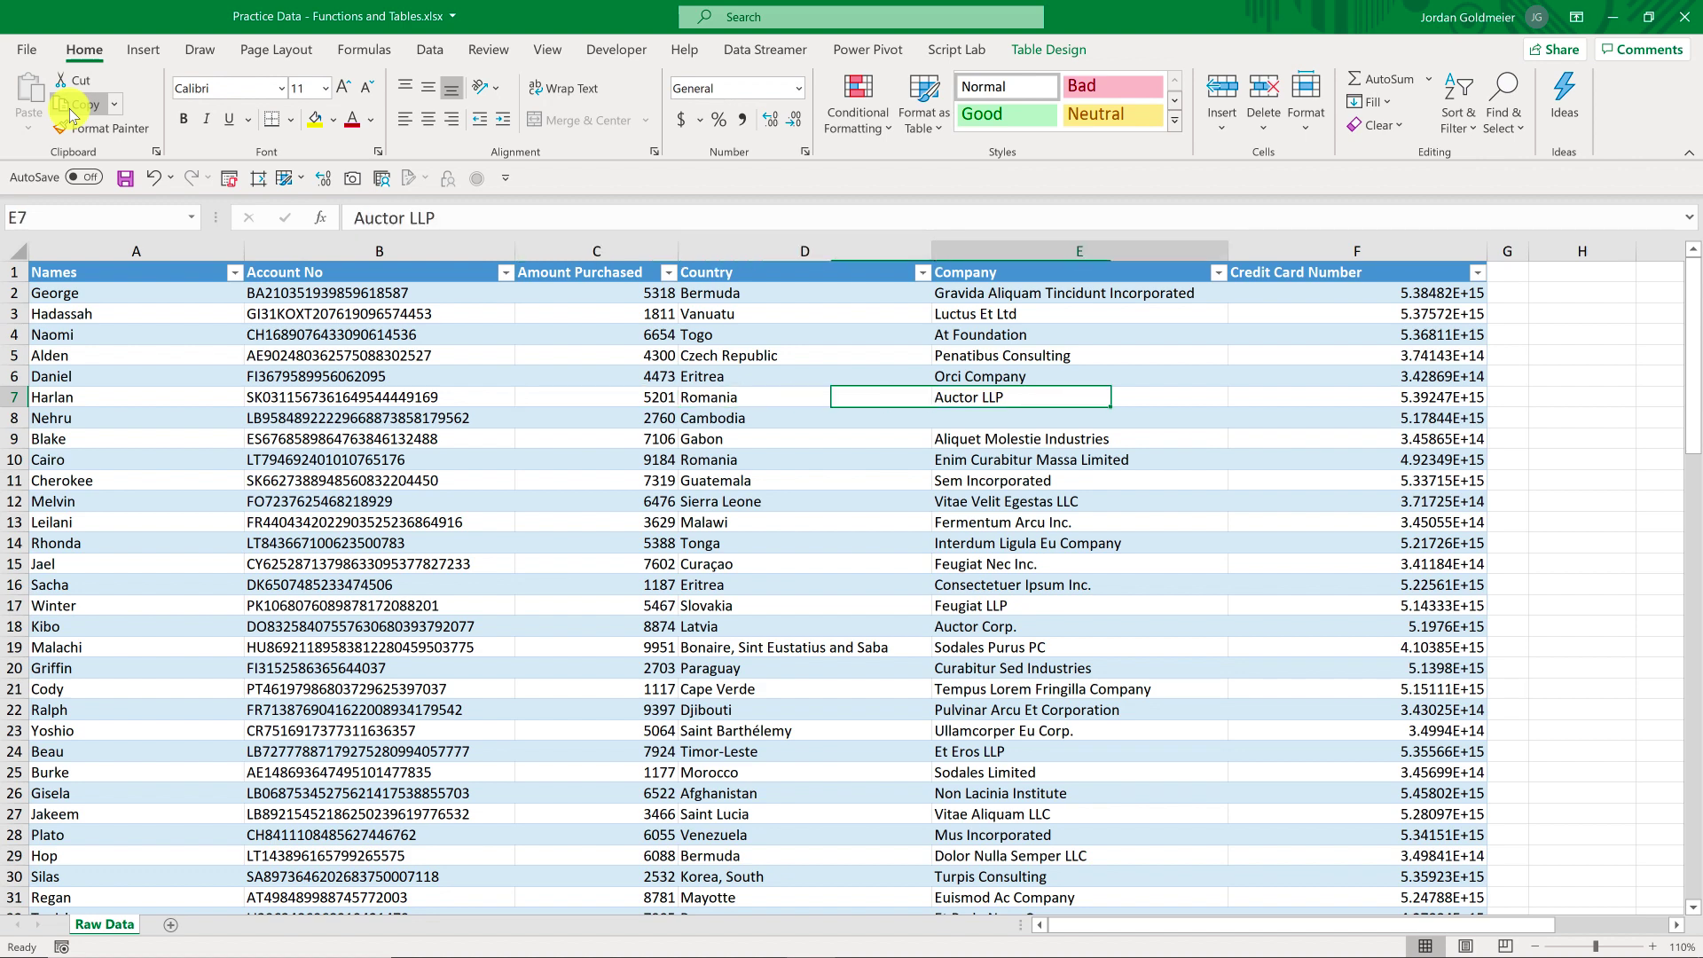
pyautogui.press('Left')
pyautogui.press('Left')
pyautogui.press('Left')
pyautogui.press('Left')
pyautogui.press('Left')
pyautogui.press('Left')
pyautogui.press('Left')
pyautogui.press('Left')
pyautogui.press('Left')
pyautogui.press('Left')
pyautogui.press('Left')
pyautogui.press('Left')
pyautogui.press('Up')
pyautogui.press('Up')
pyautogui.press('Up')
pyautogui.press('Up')
# Enter the labels 'Selected Name' in I3 and 'Associated Amount' in I4.
pyautogui.write('Selected Name')
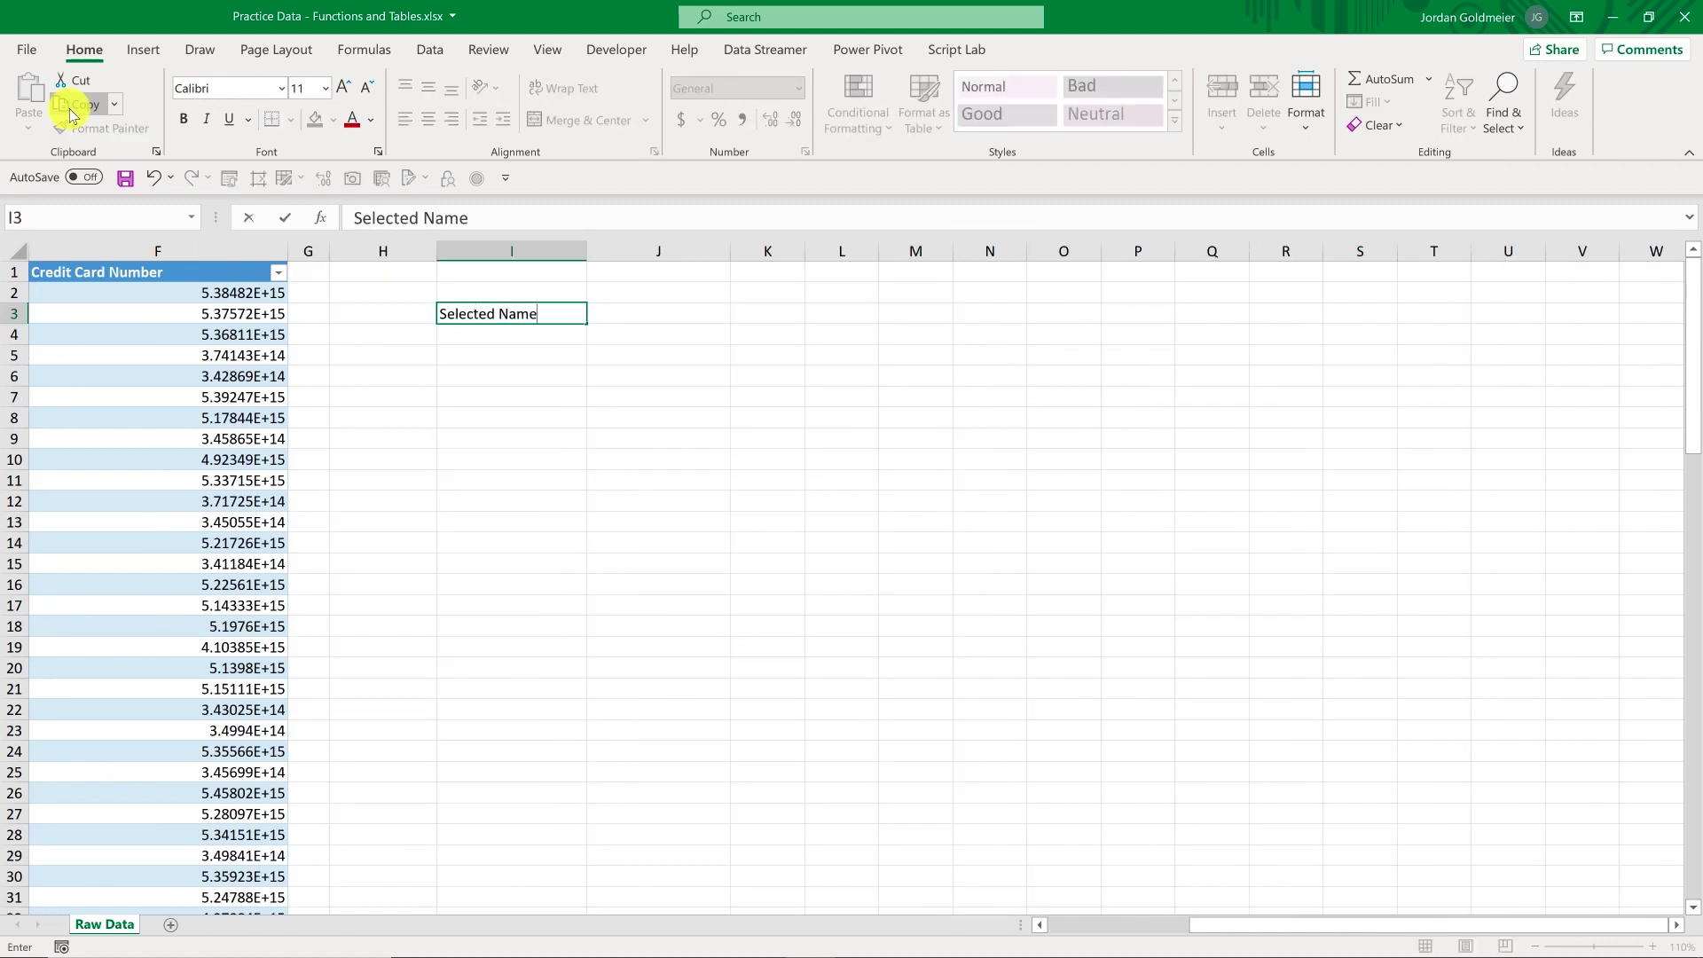
pyautogui.press('Return')
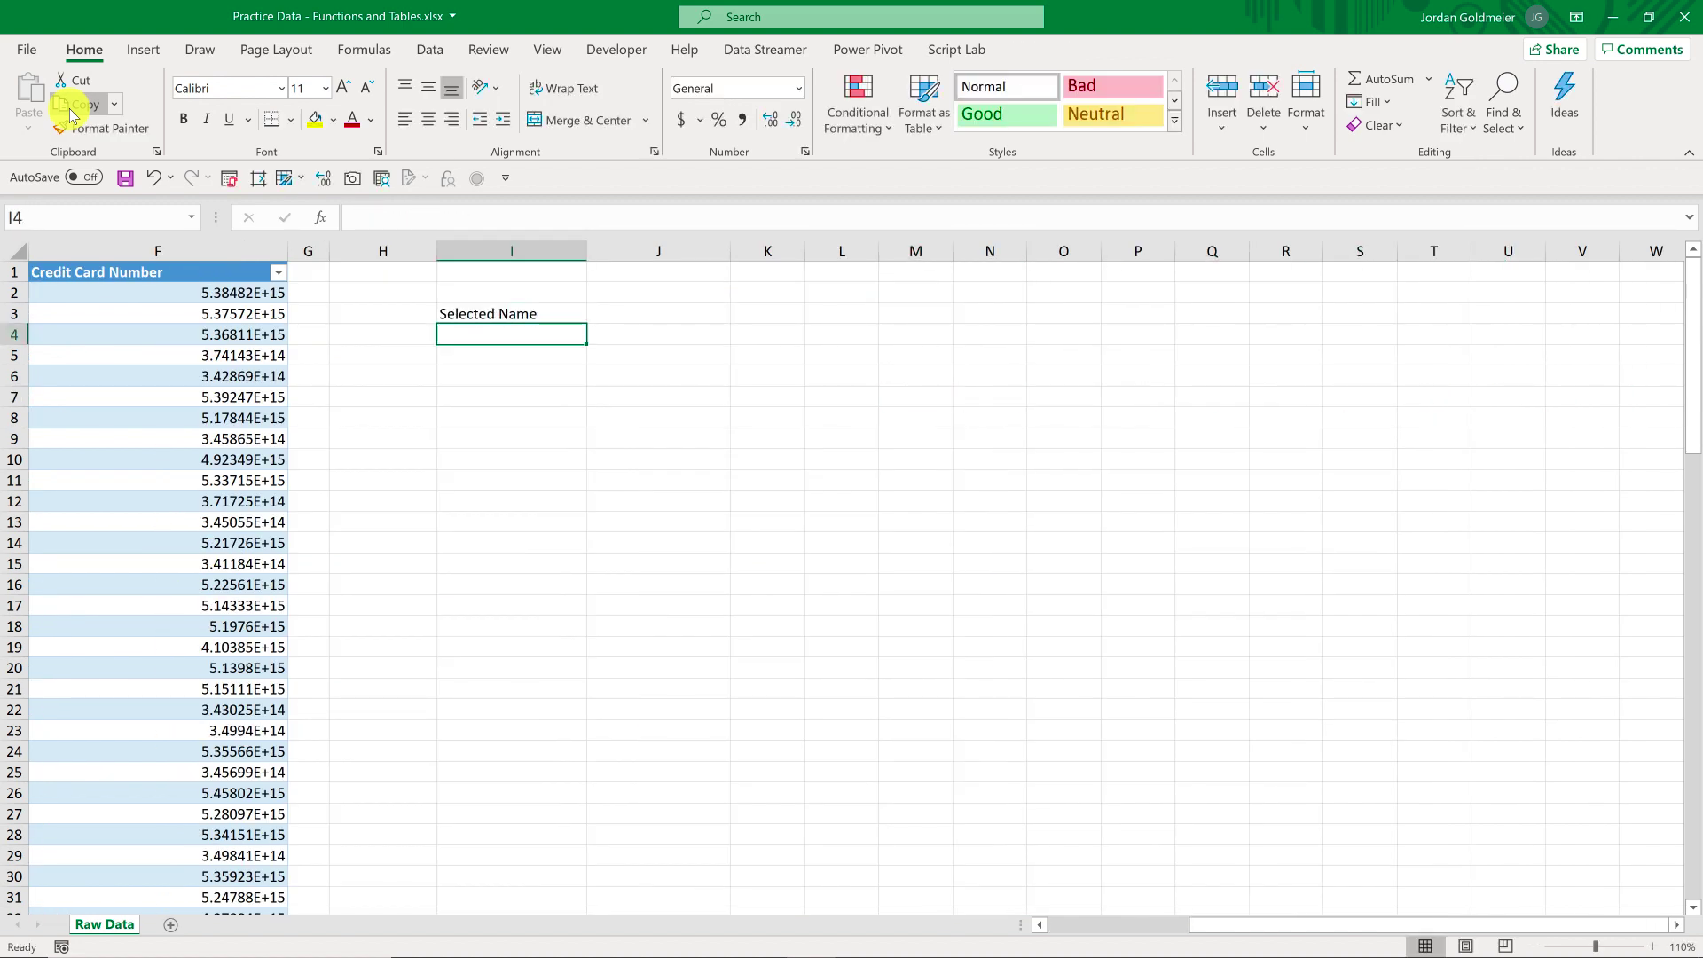
pyautogui.write('Assoc')
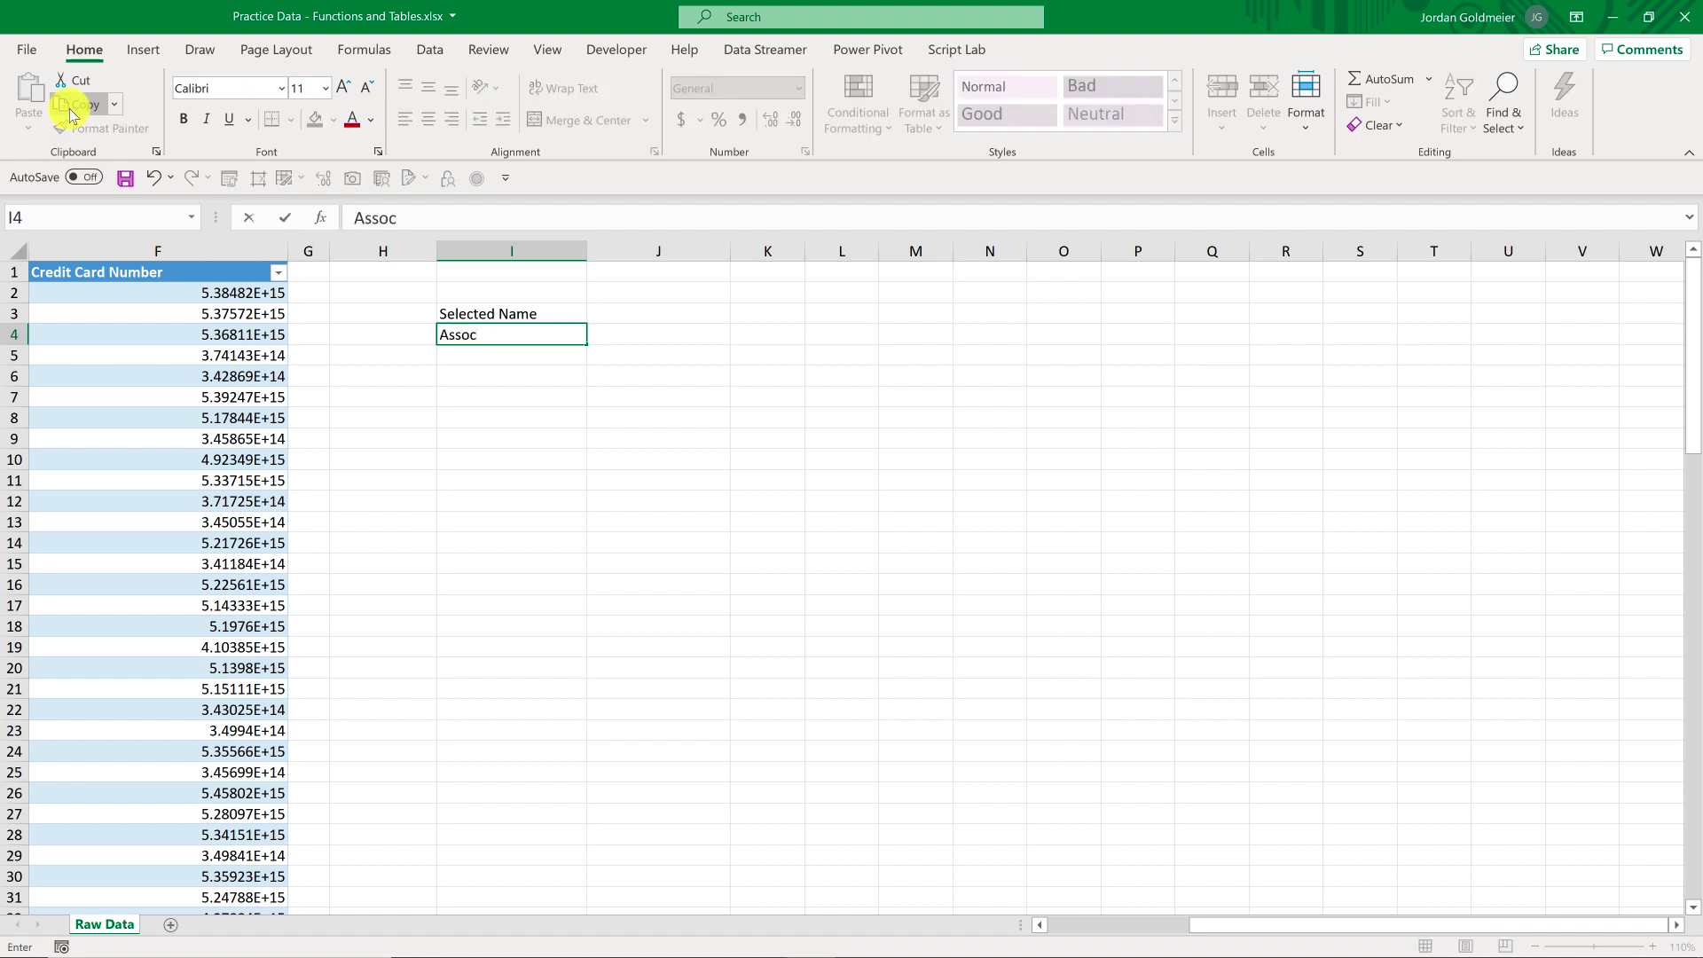
pyautogui.write('iated Amount')
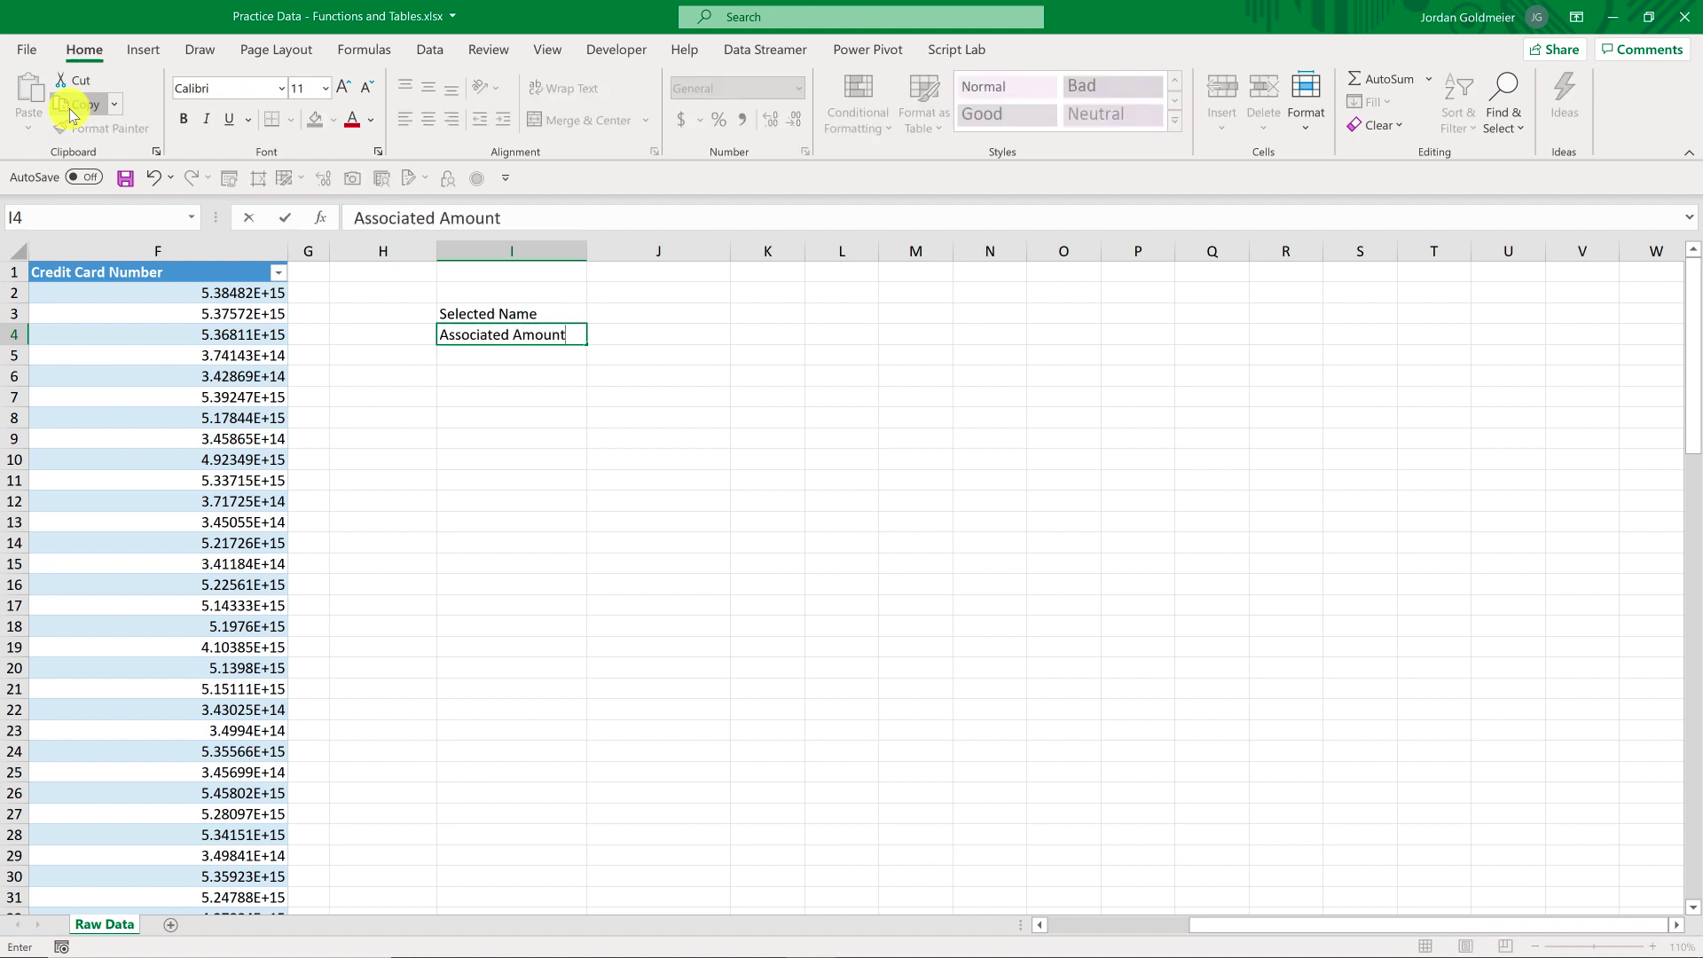
pyautogui.press('Return')
# Enter Daniel as the selected name in J3 and check his purchase amount in the table.
pyautogui.press('Up')
pyautogui.press('Up')
pyautogui.press('Left')
pyautogui.press('Left')
pyautogui.press('Left')
pyautogui.press('Left')
pyautogui.press('Left')
pyautogui.press('Left')
pyautogui.press('Left')
pyautogui.press('Left')
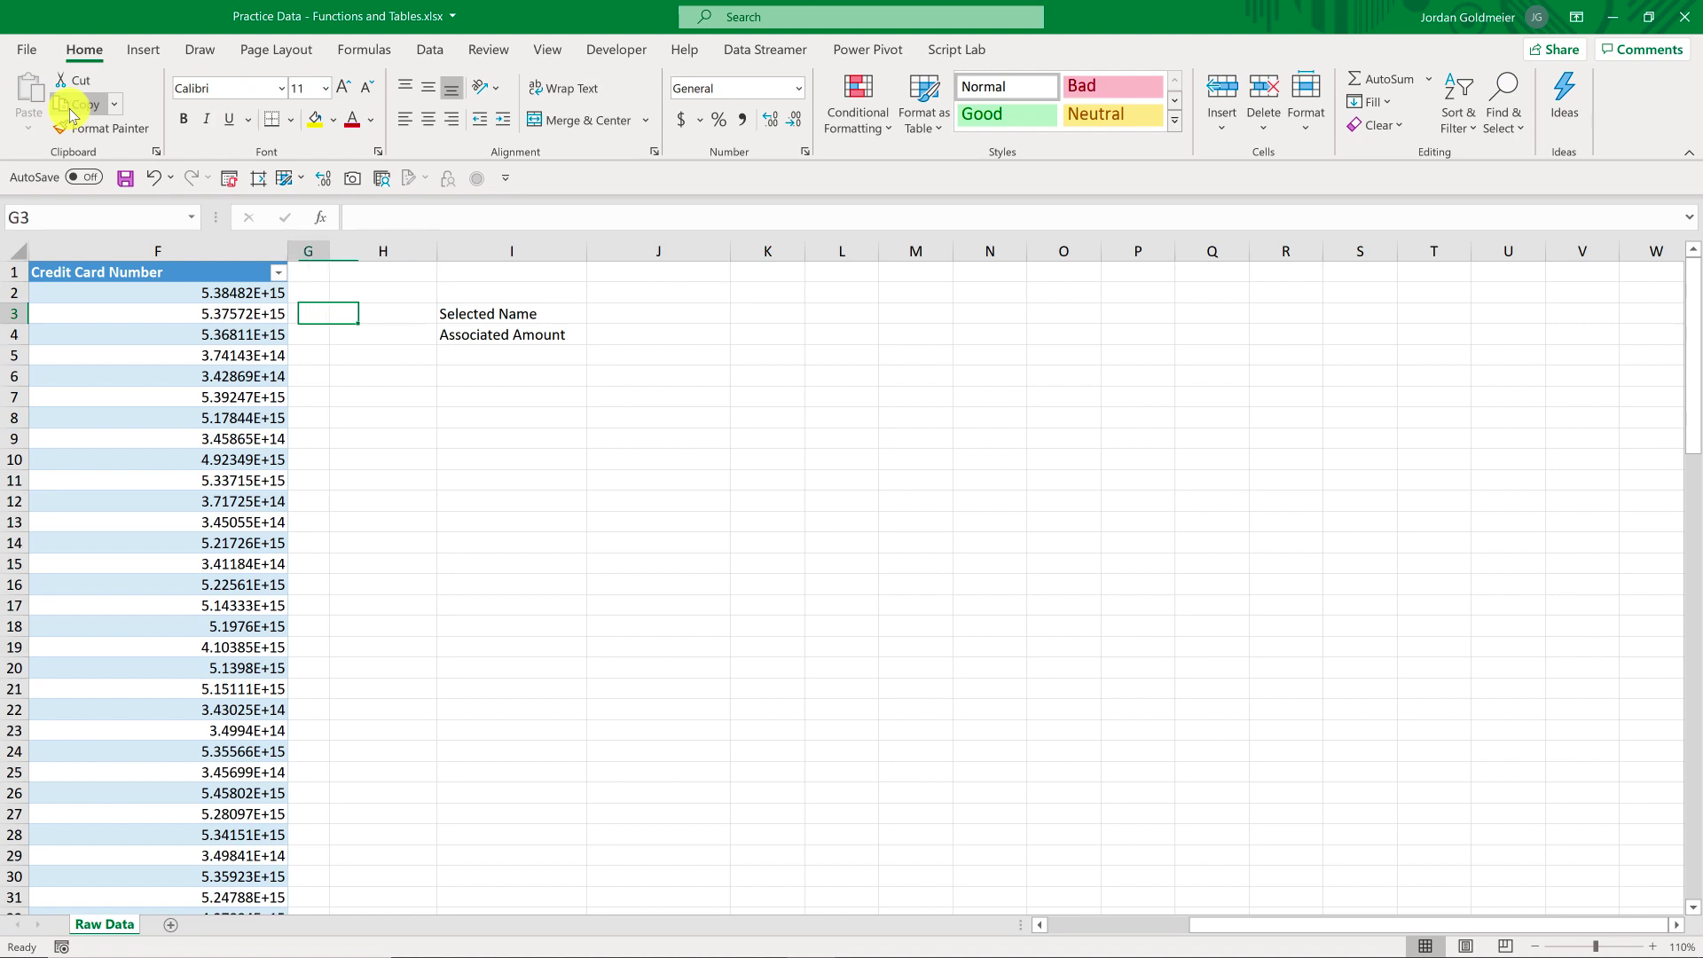
pyautogui.press('Down')
pyautogui.press('Down')
pyautogui.press('Down')
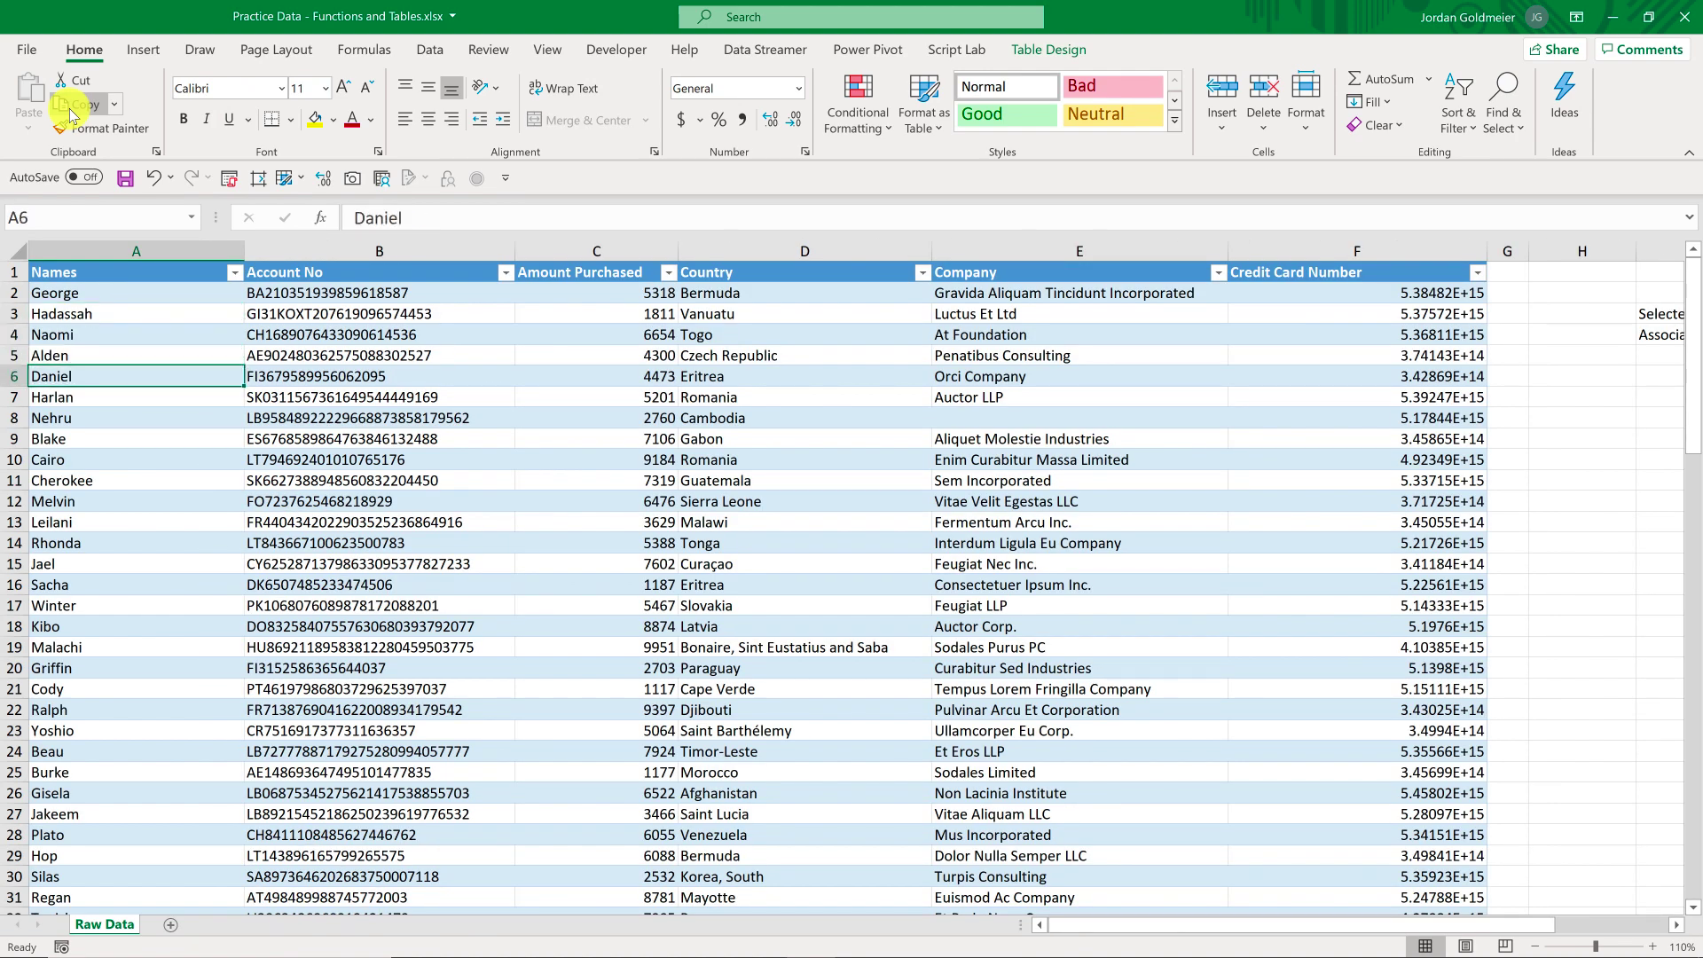
pyautogui.press('Right')
pyautogui.press('Right')
pyautogui.press('Right')
pyautogui.press('Right')
pyautogui.press('Right')
pyautogui.press('Right')
pyautogui.press('Right')
pyautogui.press('Right')
pyautogui.press('Right')
pyautogui.press('Right')
pyautogui.press('Right')
pyautogui.press('Right')
pyautogui.press('Right')
pyautogui.press('Right')
pyautogui.press('Right')
pyautogui.press('Left')
pyautogui.press('Up')
pyautogui.press('Left')
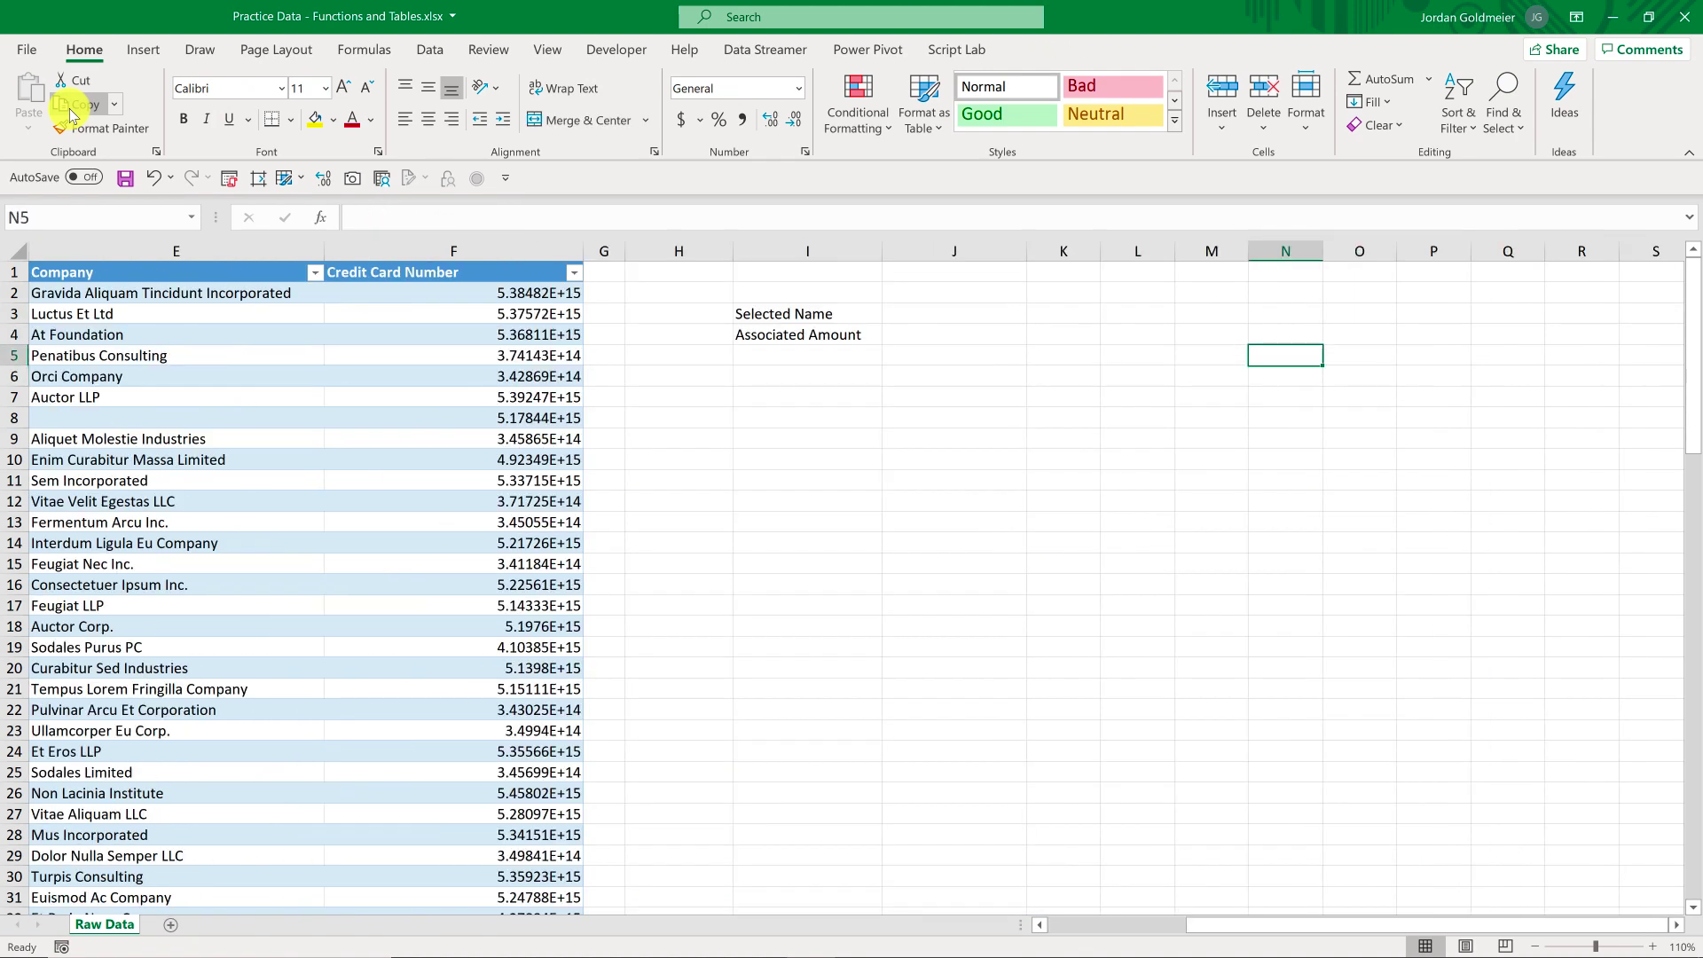
pyautogui.press('Left')
pyautogui.press('Left')
pyautogui.press('Up')
pyautogui.press('Up')
pyautogui.press('Left')
pyautogui.press('Left')
pyautogui.write('Daniel')
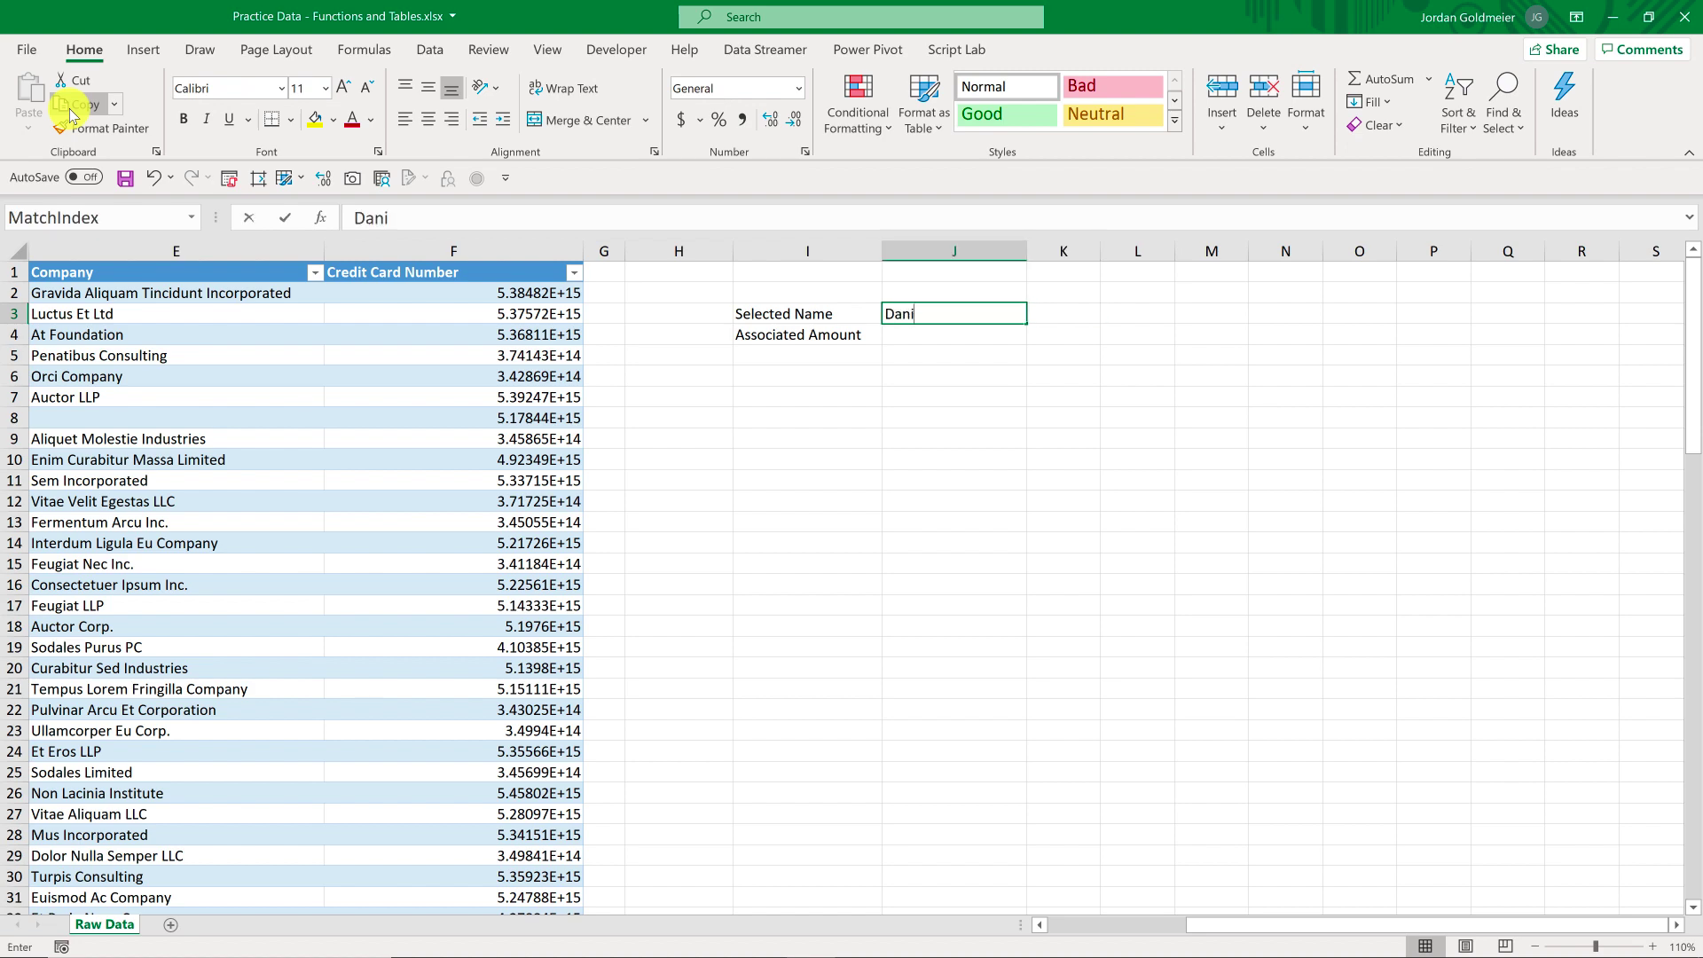
pyautogui.press('Return')
pyautogui.press('Left')
pyautogui.press('Left')
pyautogui.press('Left')
pyautogui.press('Left')
pyautogui.press('Left')
pyautogui.press('Left')
pyautogui.press('Left')
pyautogui.press('Left')
pyautogui.press('Left')
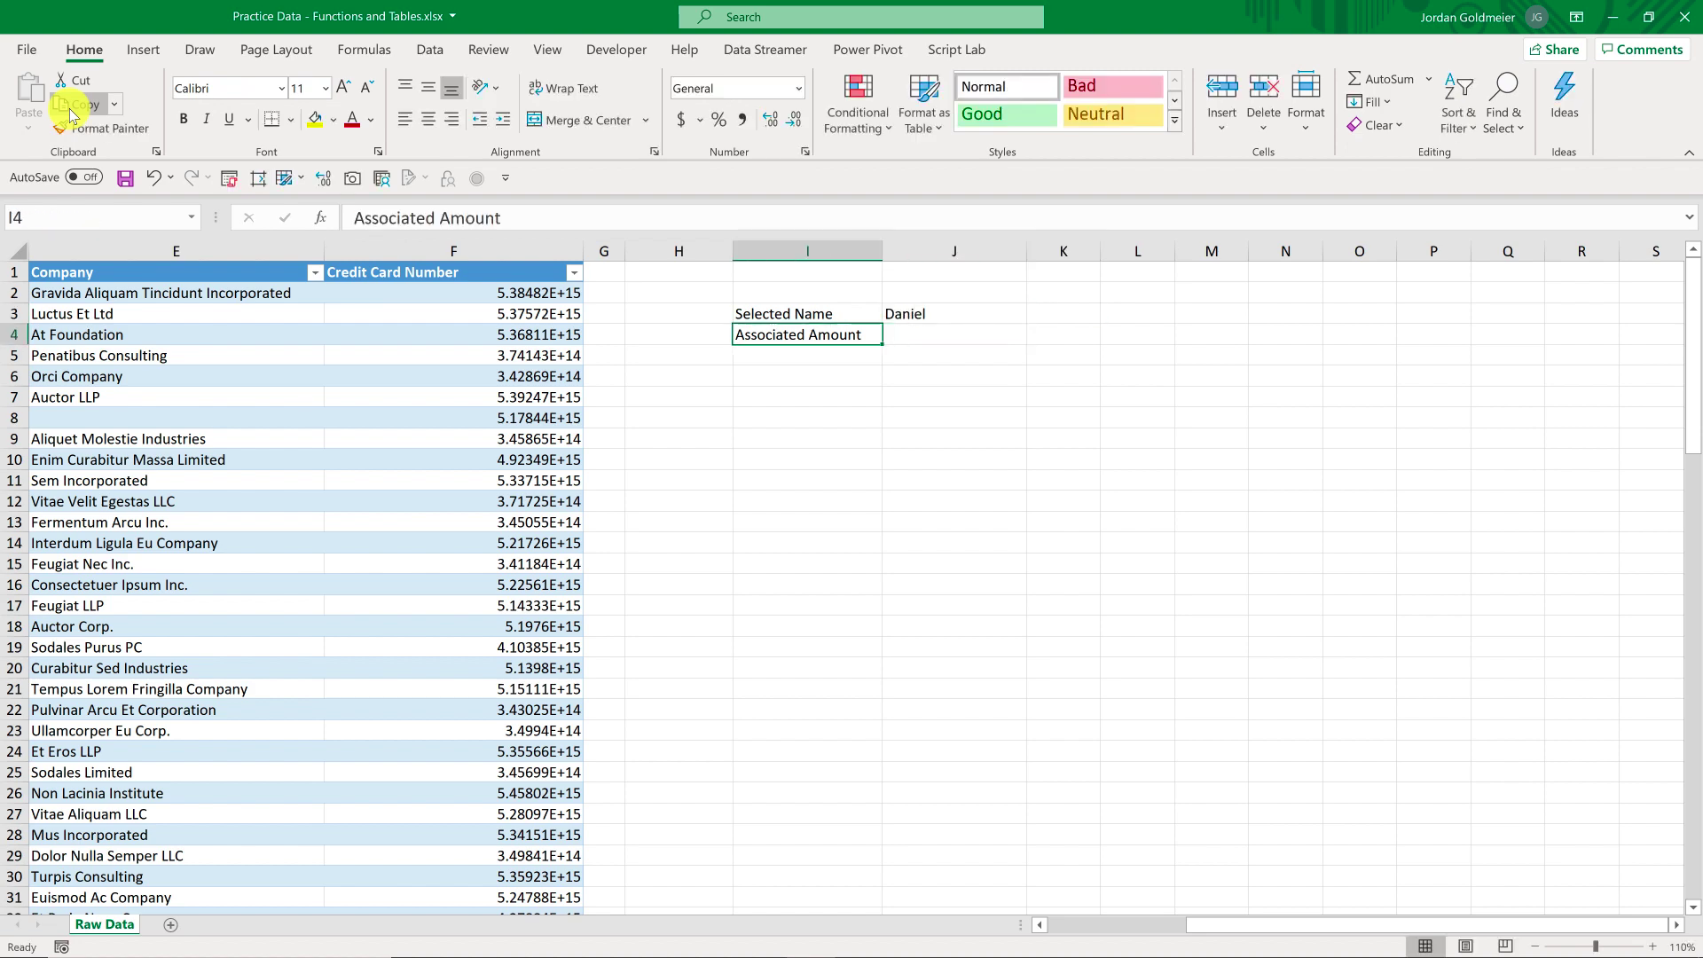
pyautogui.press('Down')
pyautogui.press('Down')
pyautogui.press('Down')
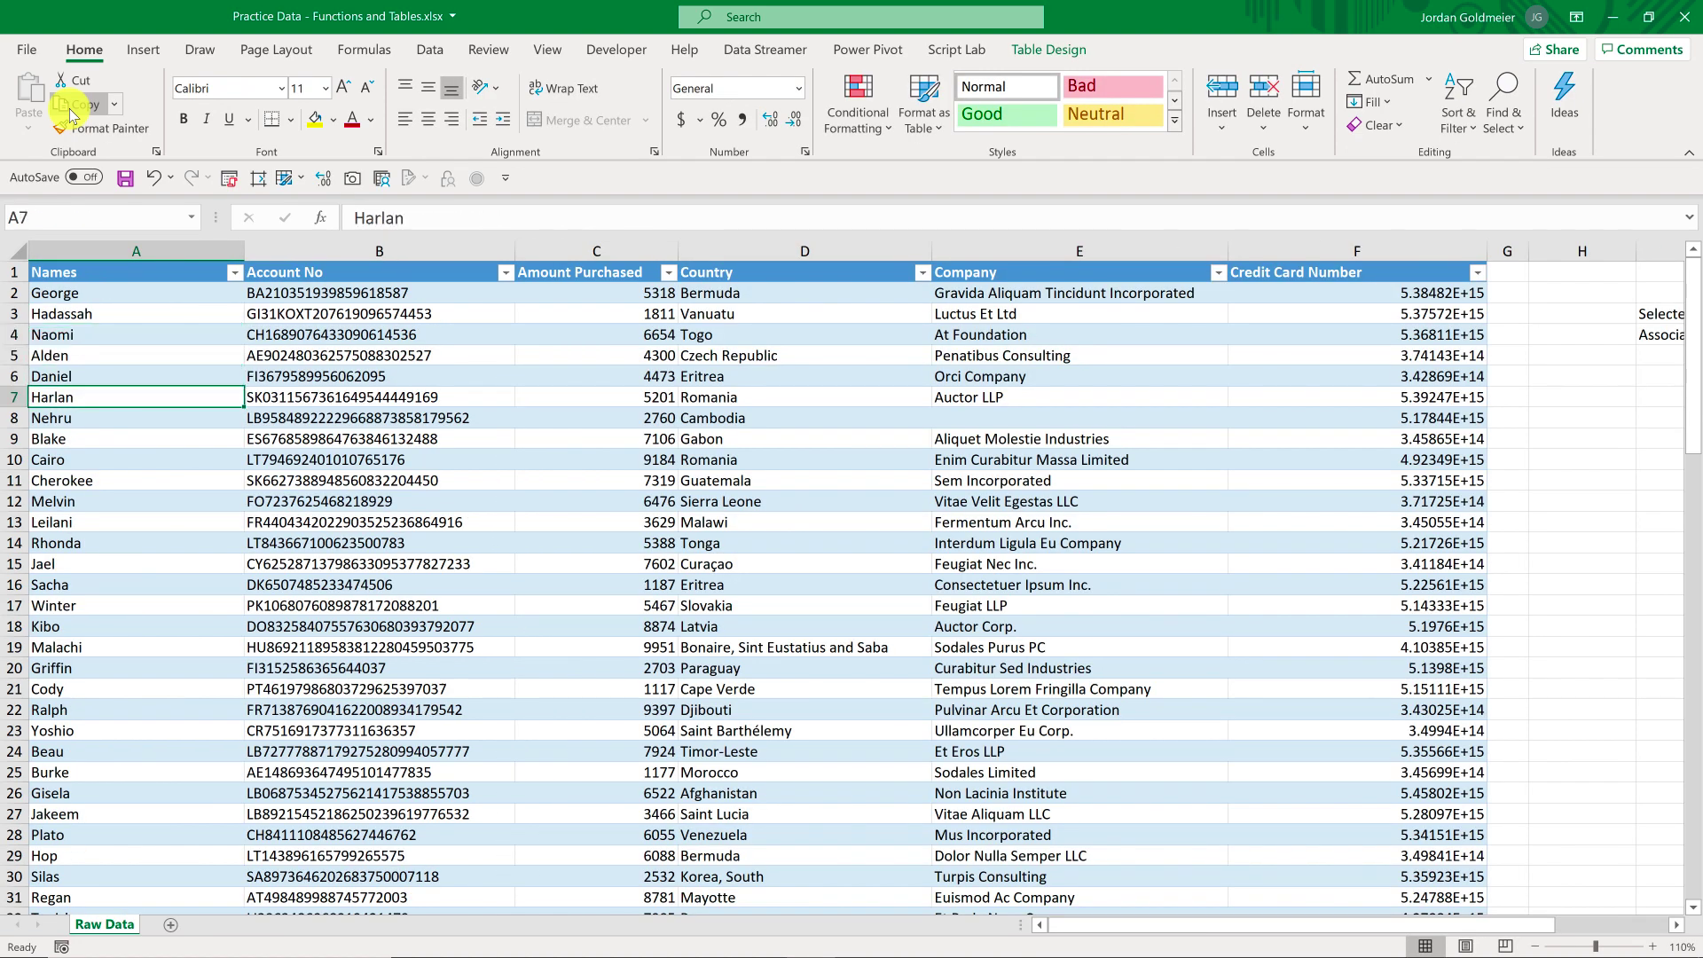
pyautogui.press('Up')
pyautogui.press('Right')
pyautogui.press('Right')
pyautogui.press('Right')
pyautogui.press('Right')
pyautogui.press('Right')
pyautogui.press('Right')
pyautogui.press('Right')
pyautogui.press('Right')
pyautogui.press('Right')
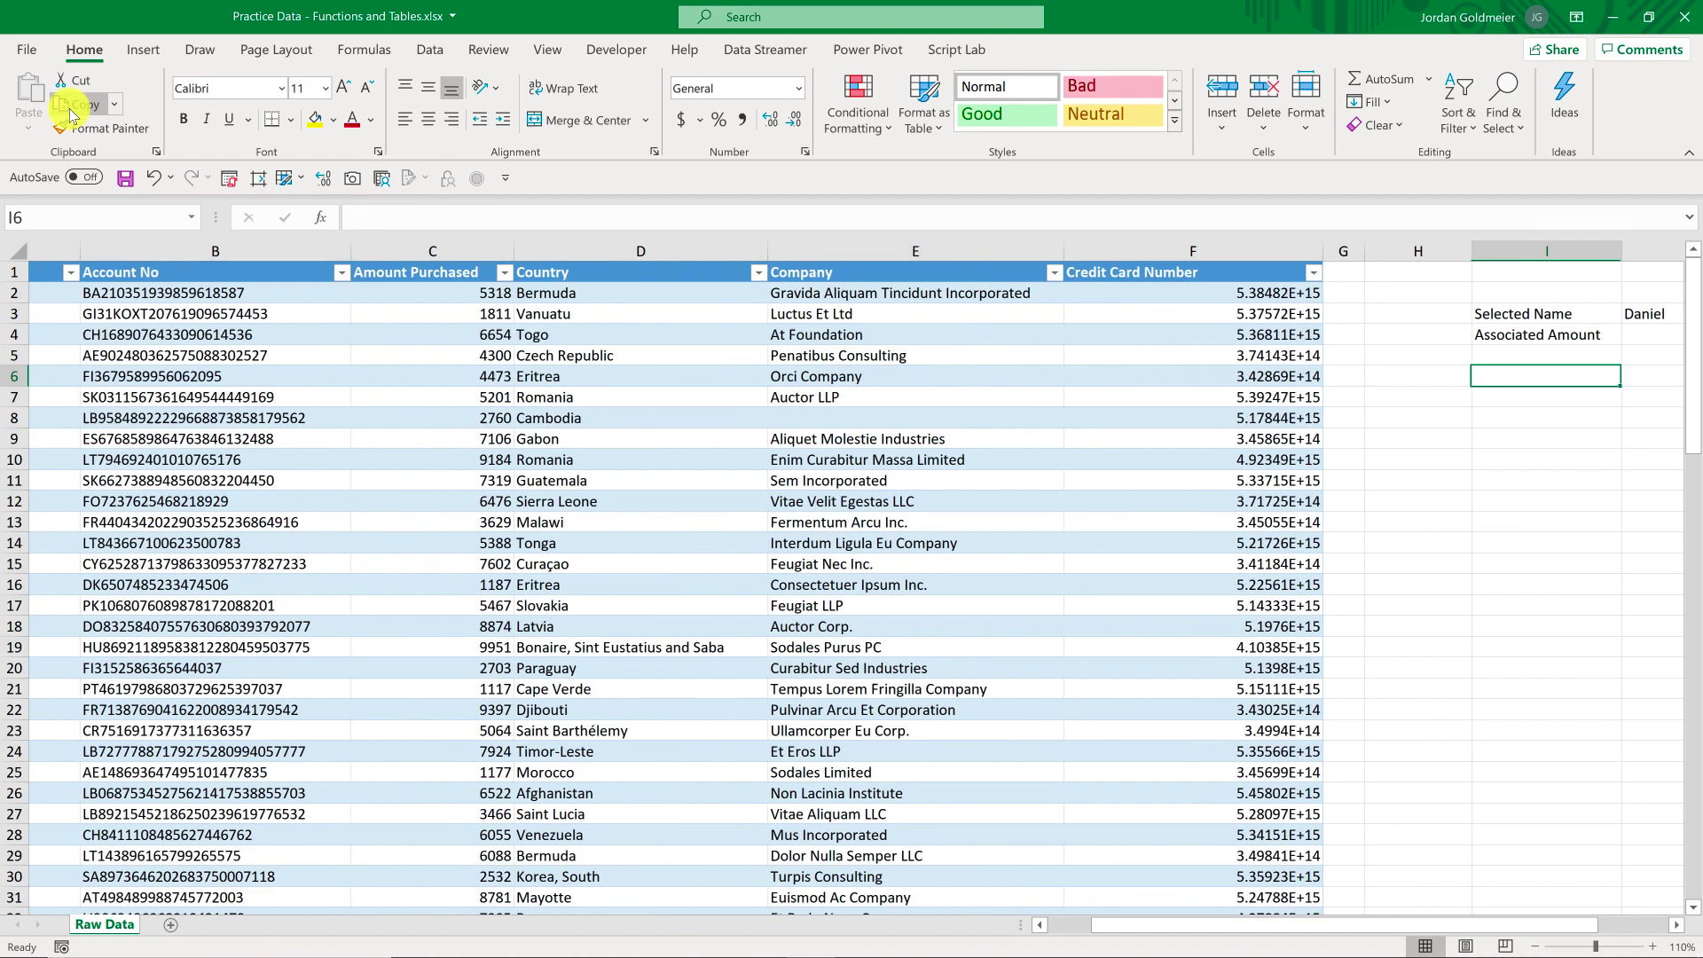
pyautogui.press('Up')
pyautogui.press('Up')
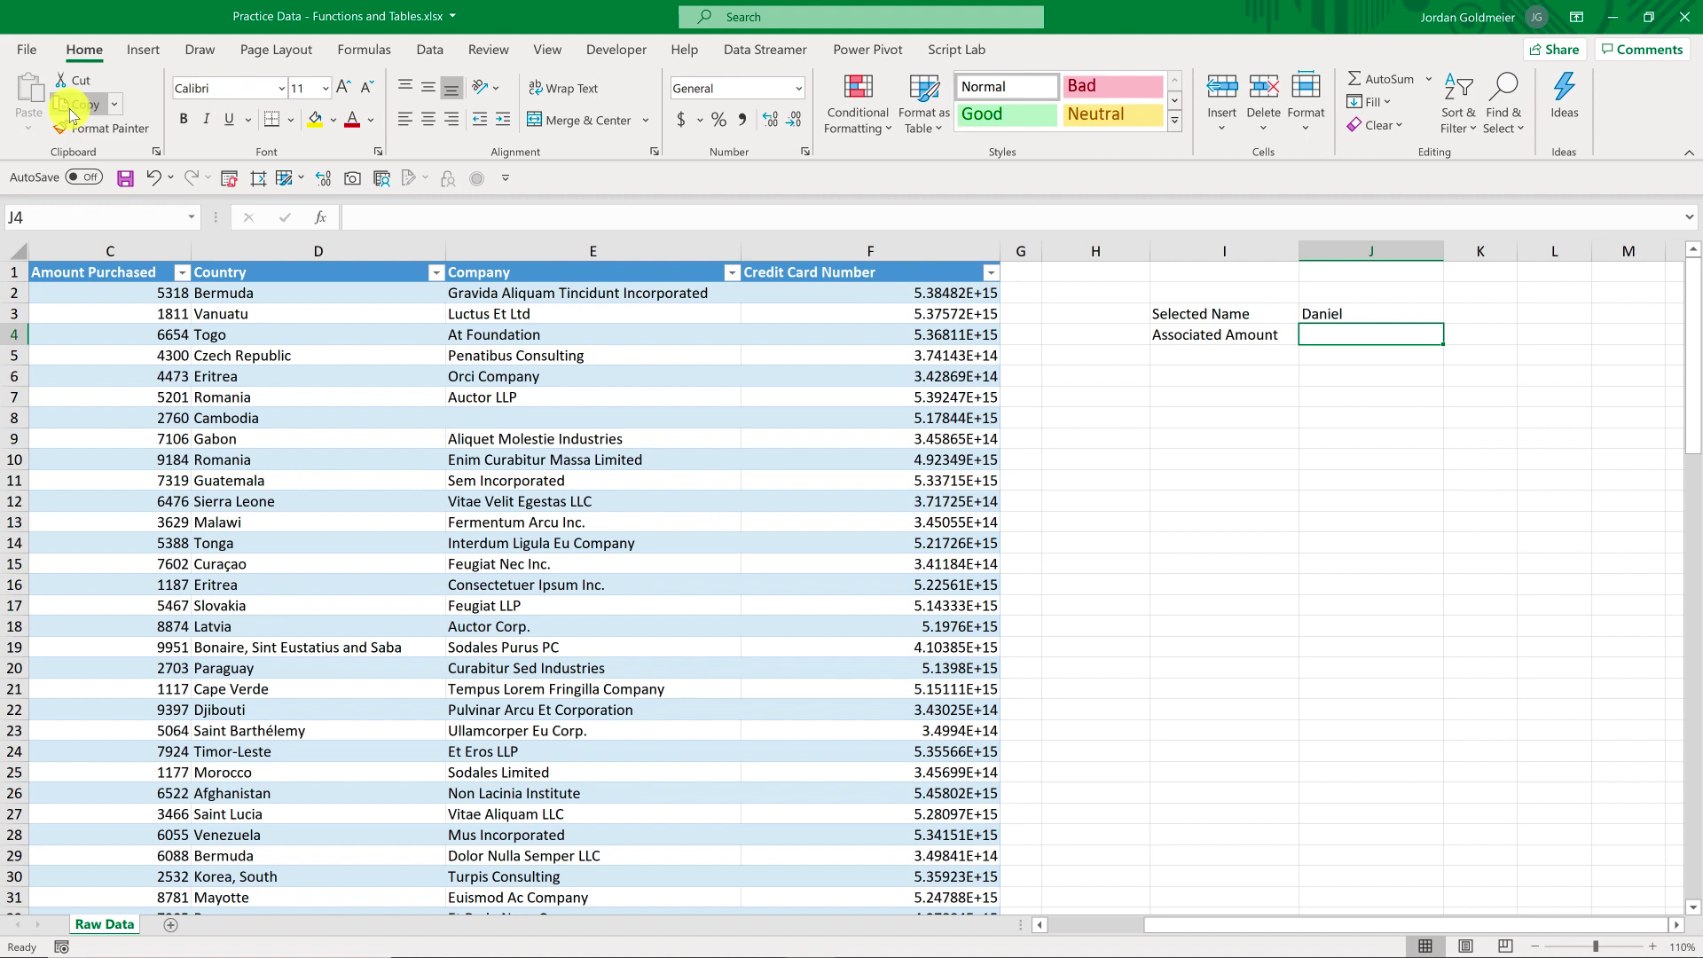
# Start a VLOOKUP in J4 using MatchIndex as lookup value and the Transactions table as range.
pyautogui.write('=vlo')
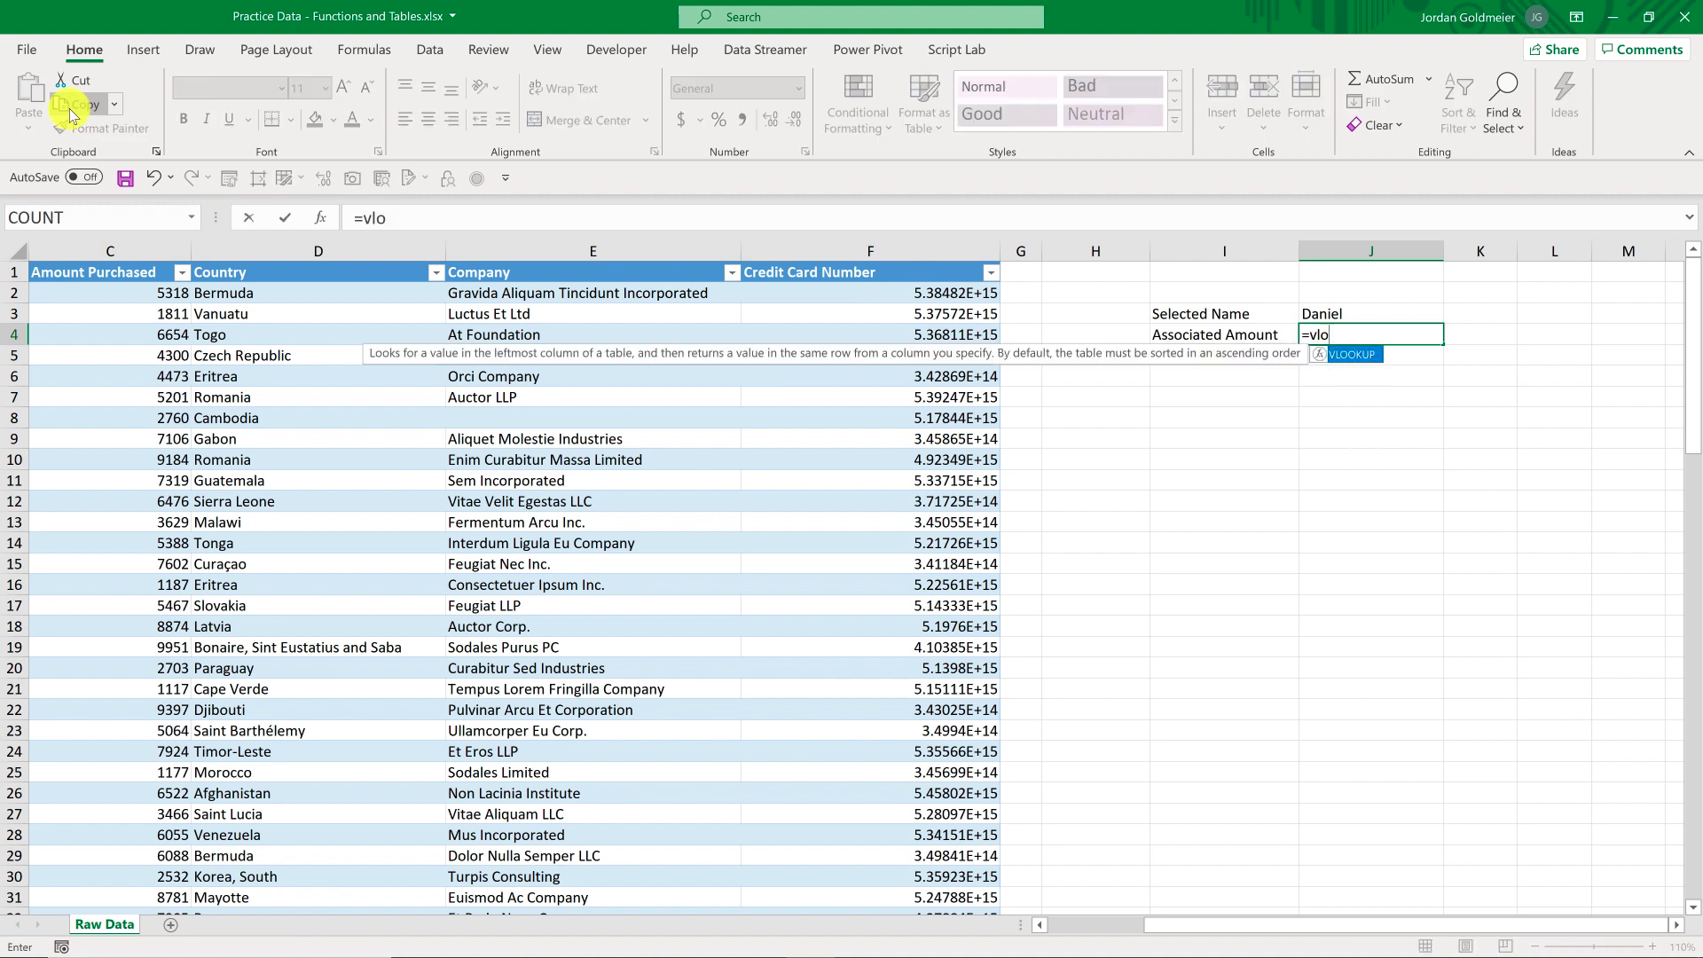
pyautogui.press('Tab')
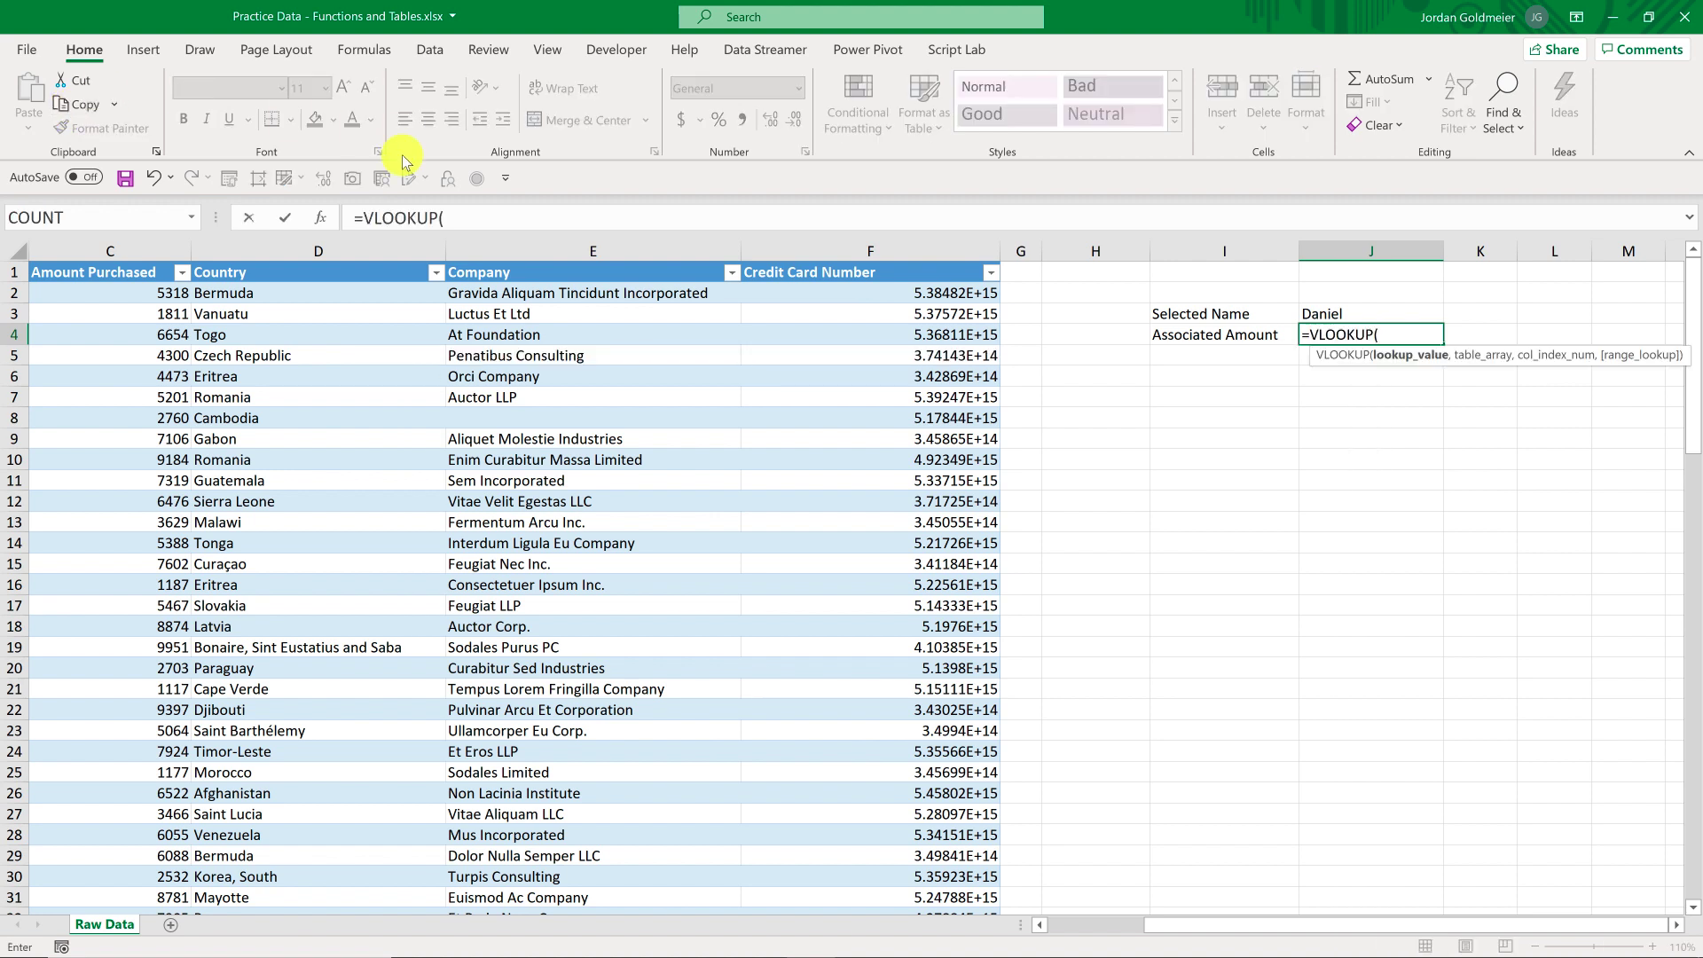
pyautogui.moveTo(1332, 364); pyautogui.dragTo(479, 236)
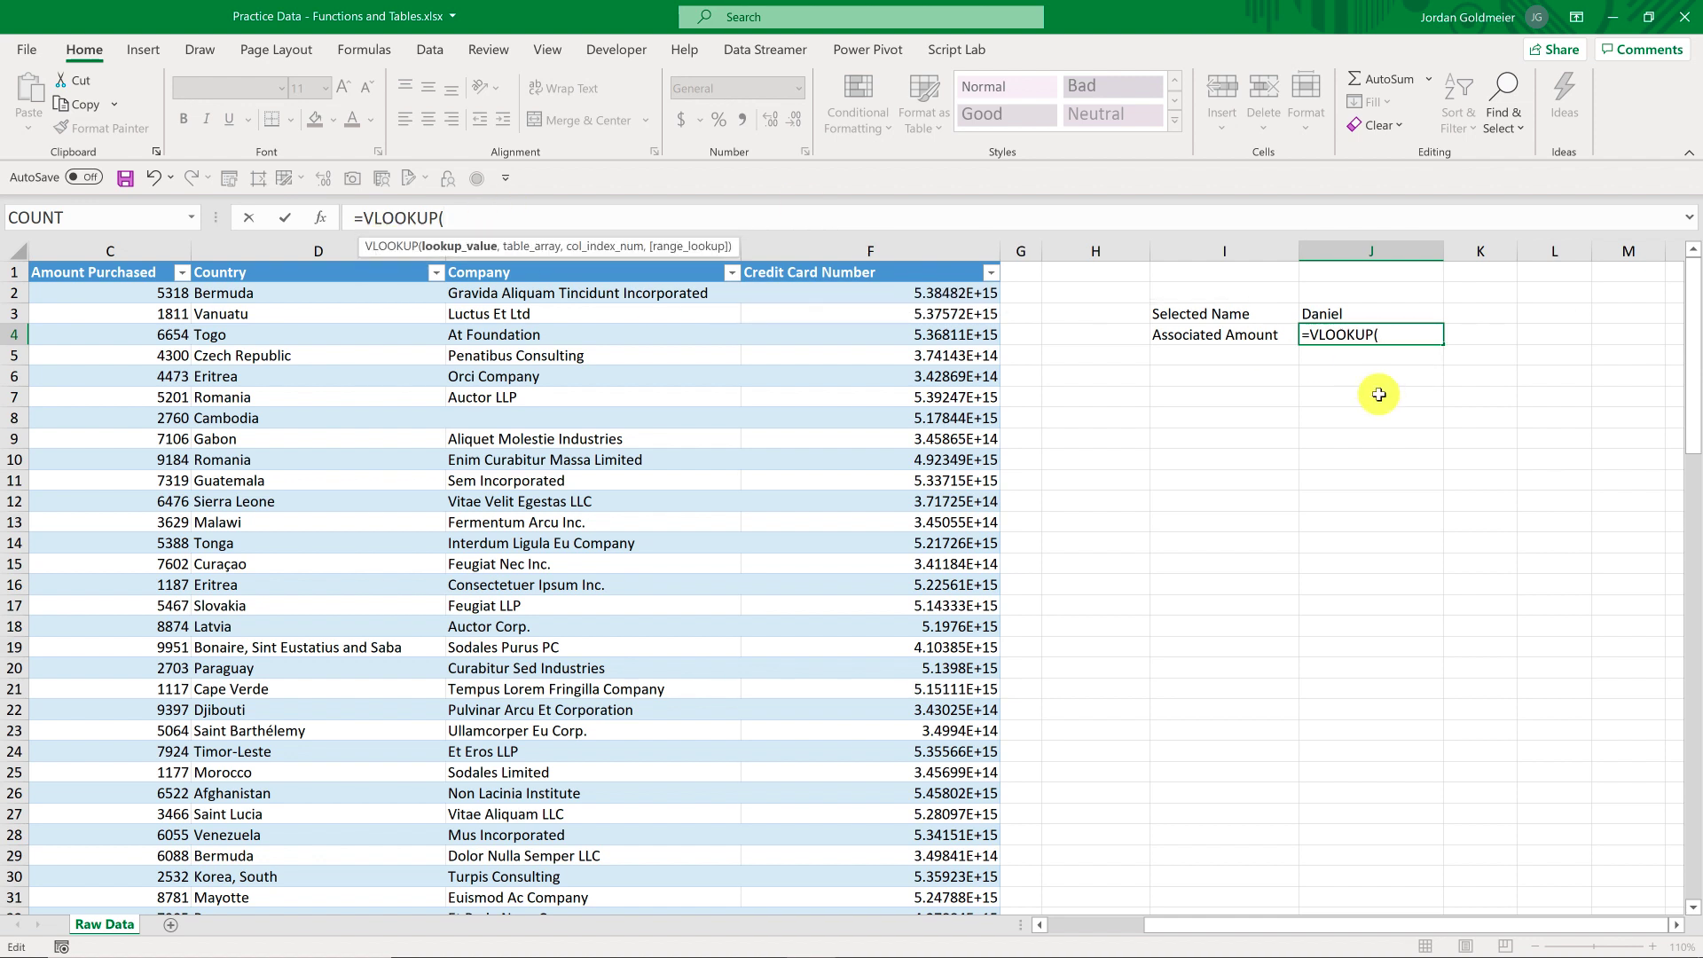
pyautogui.click(1340, 314)
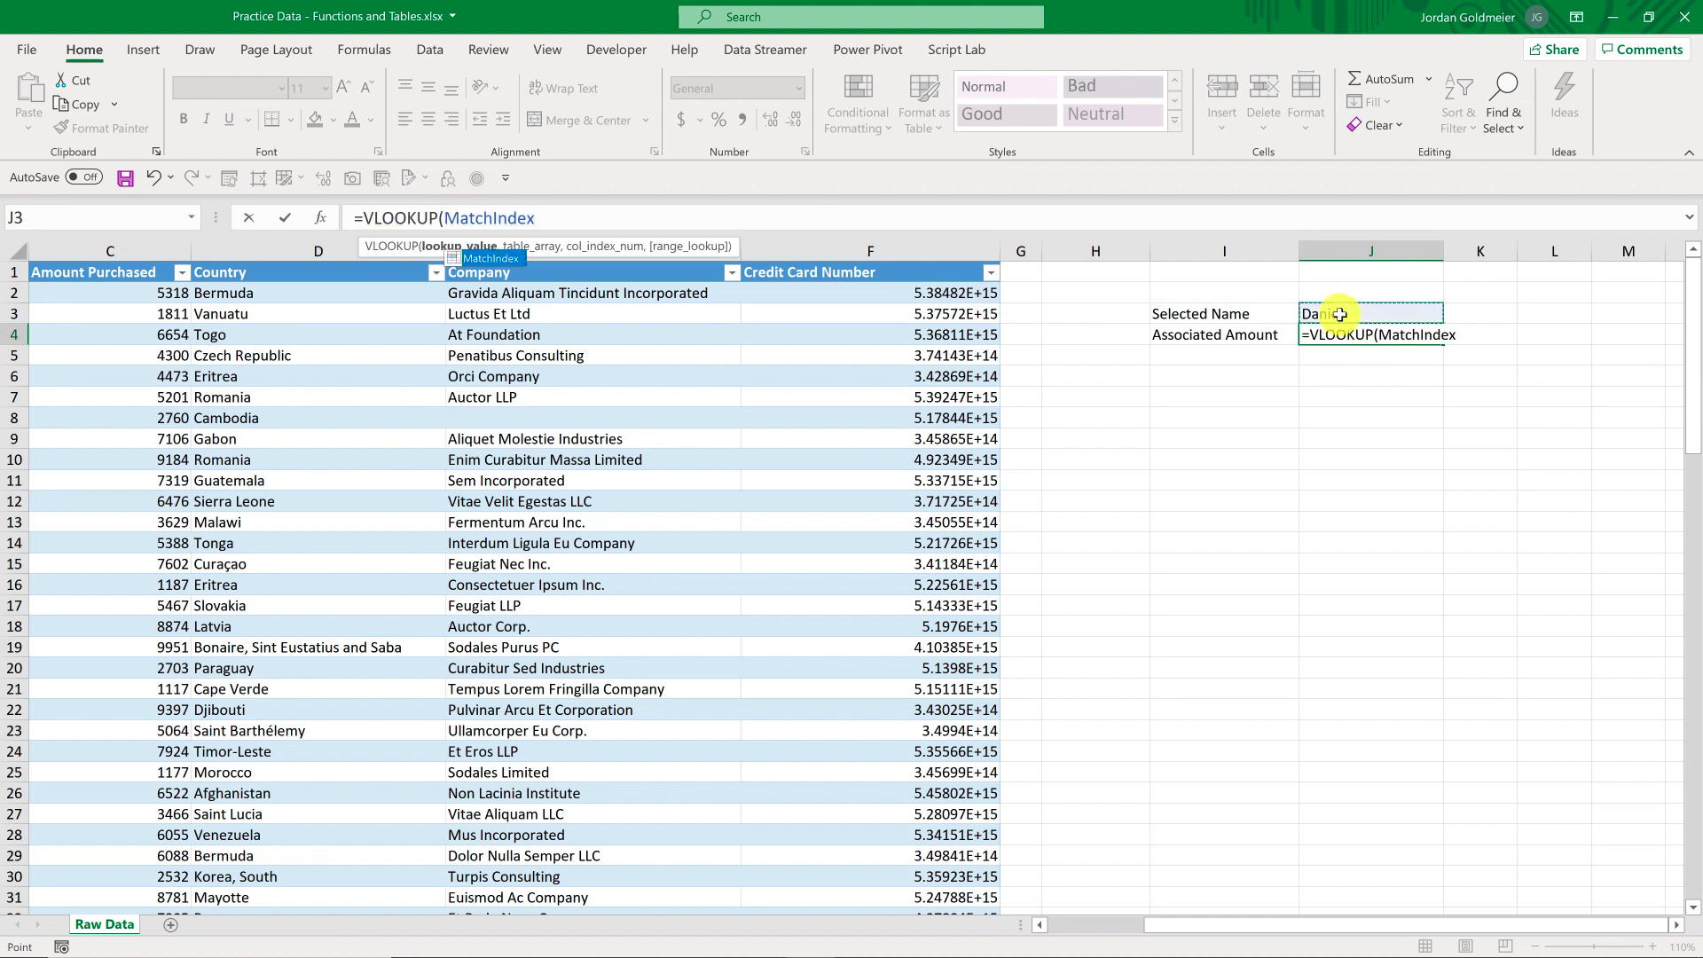
pyautogui.write(',')
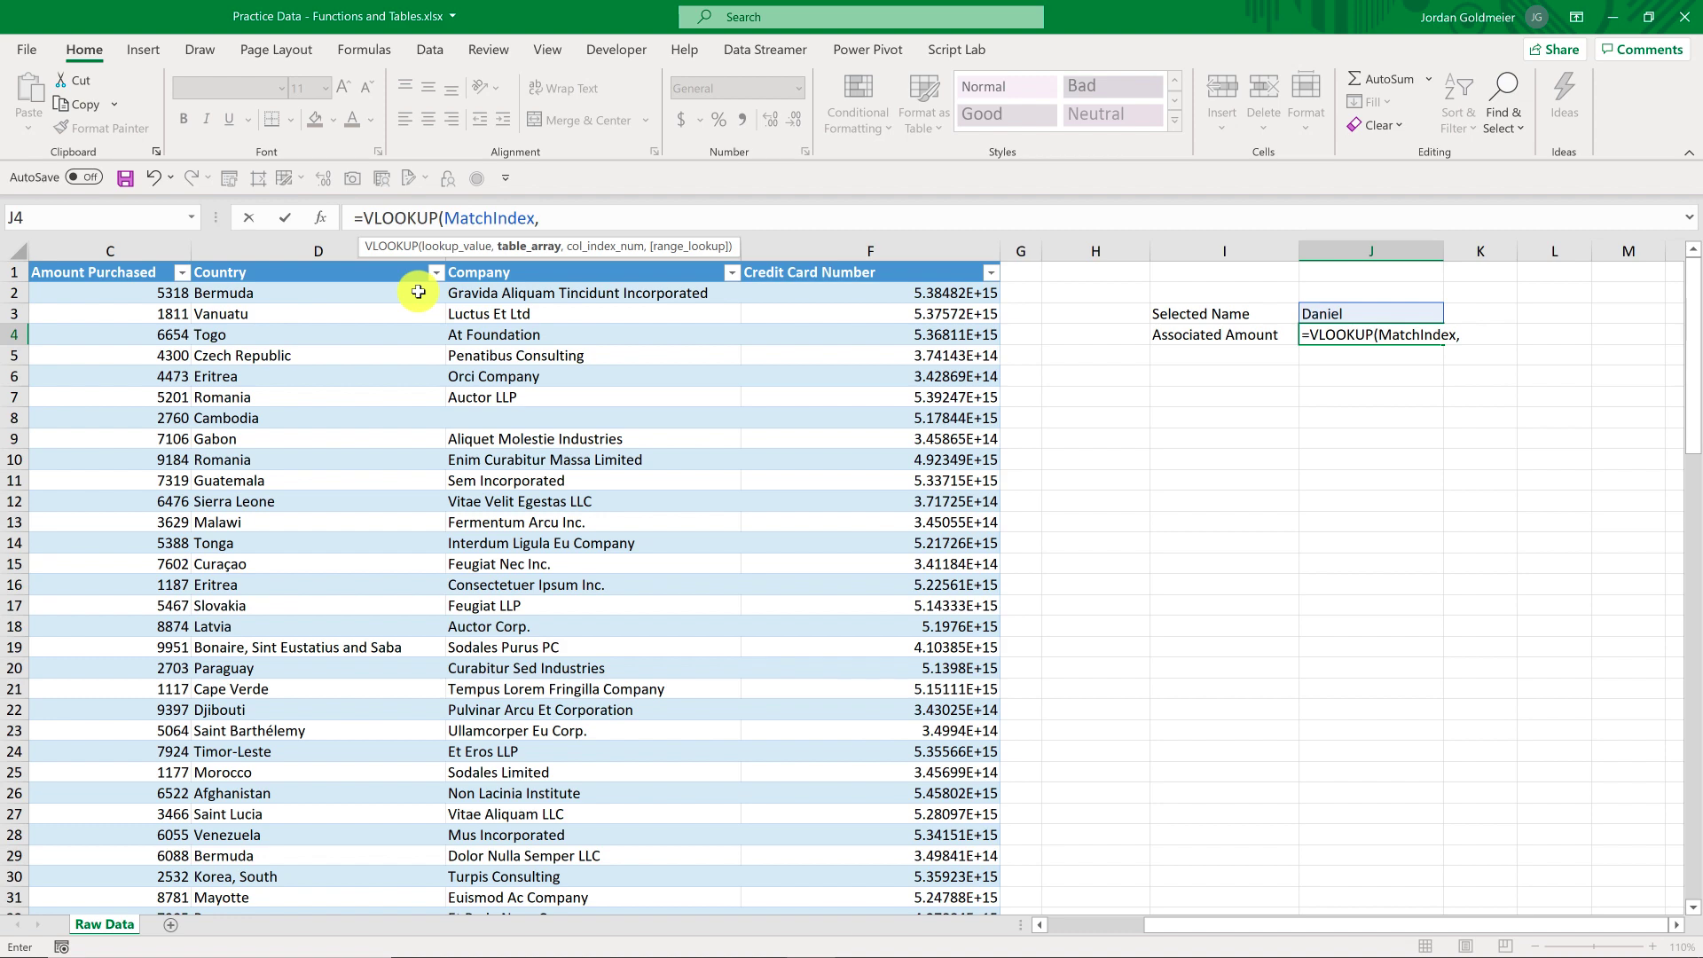
pyautogui.write('tr')
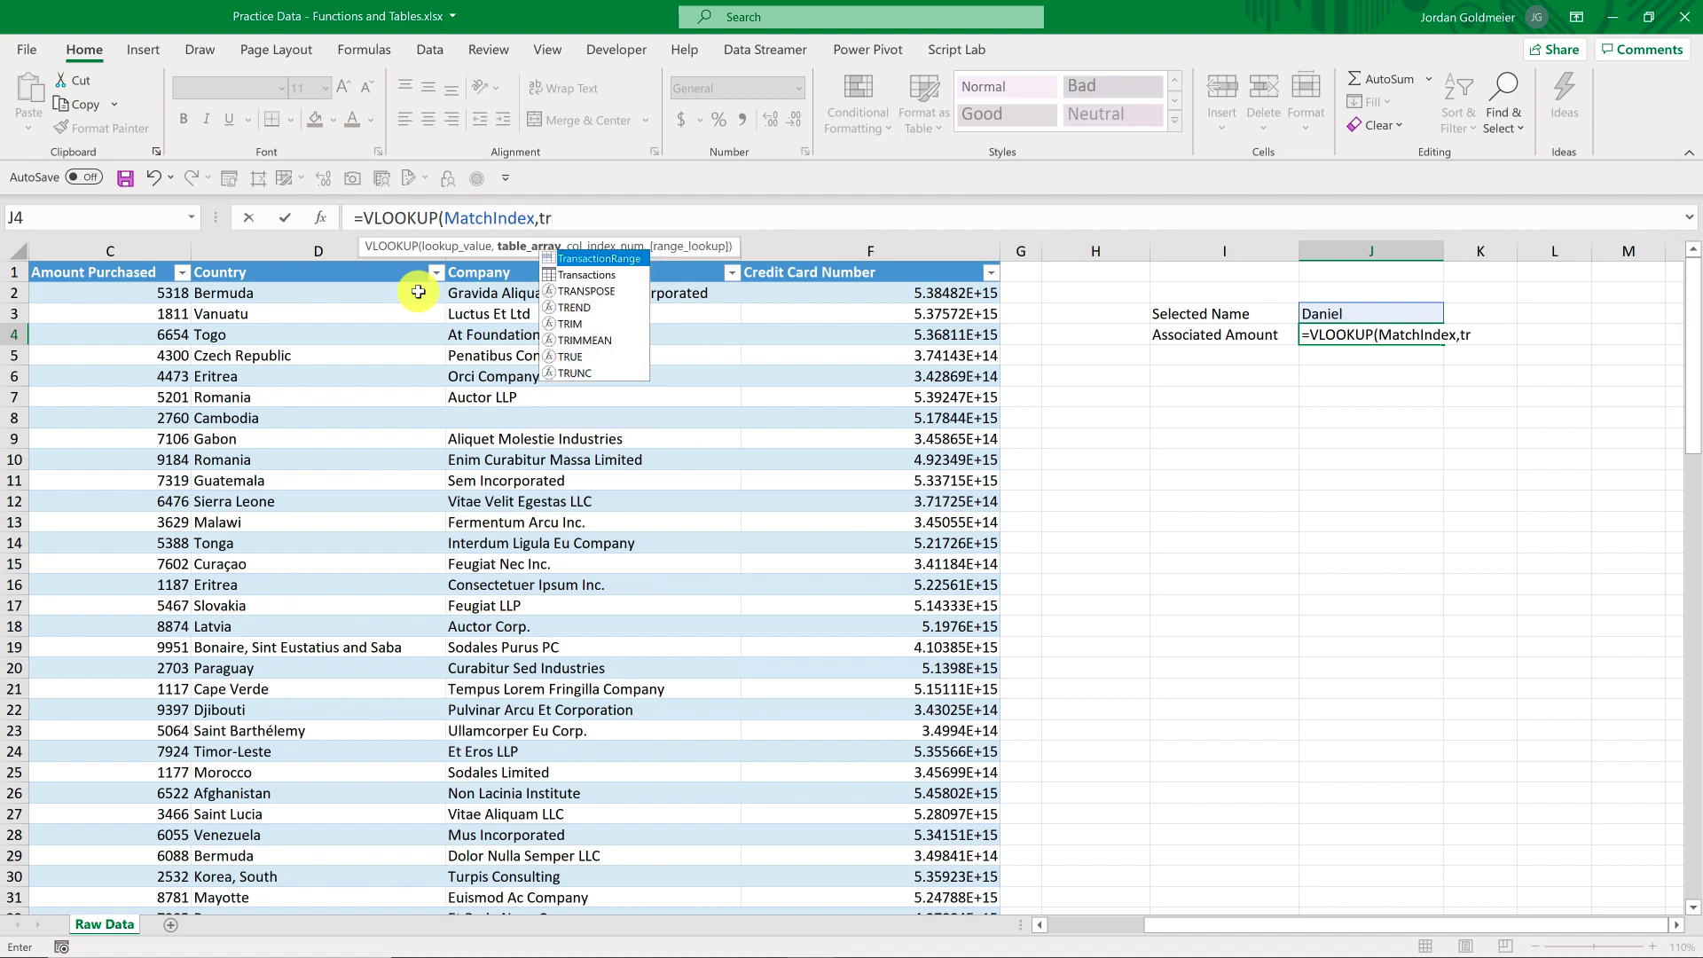
pyautogui.press('Down')
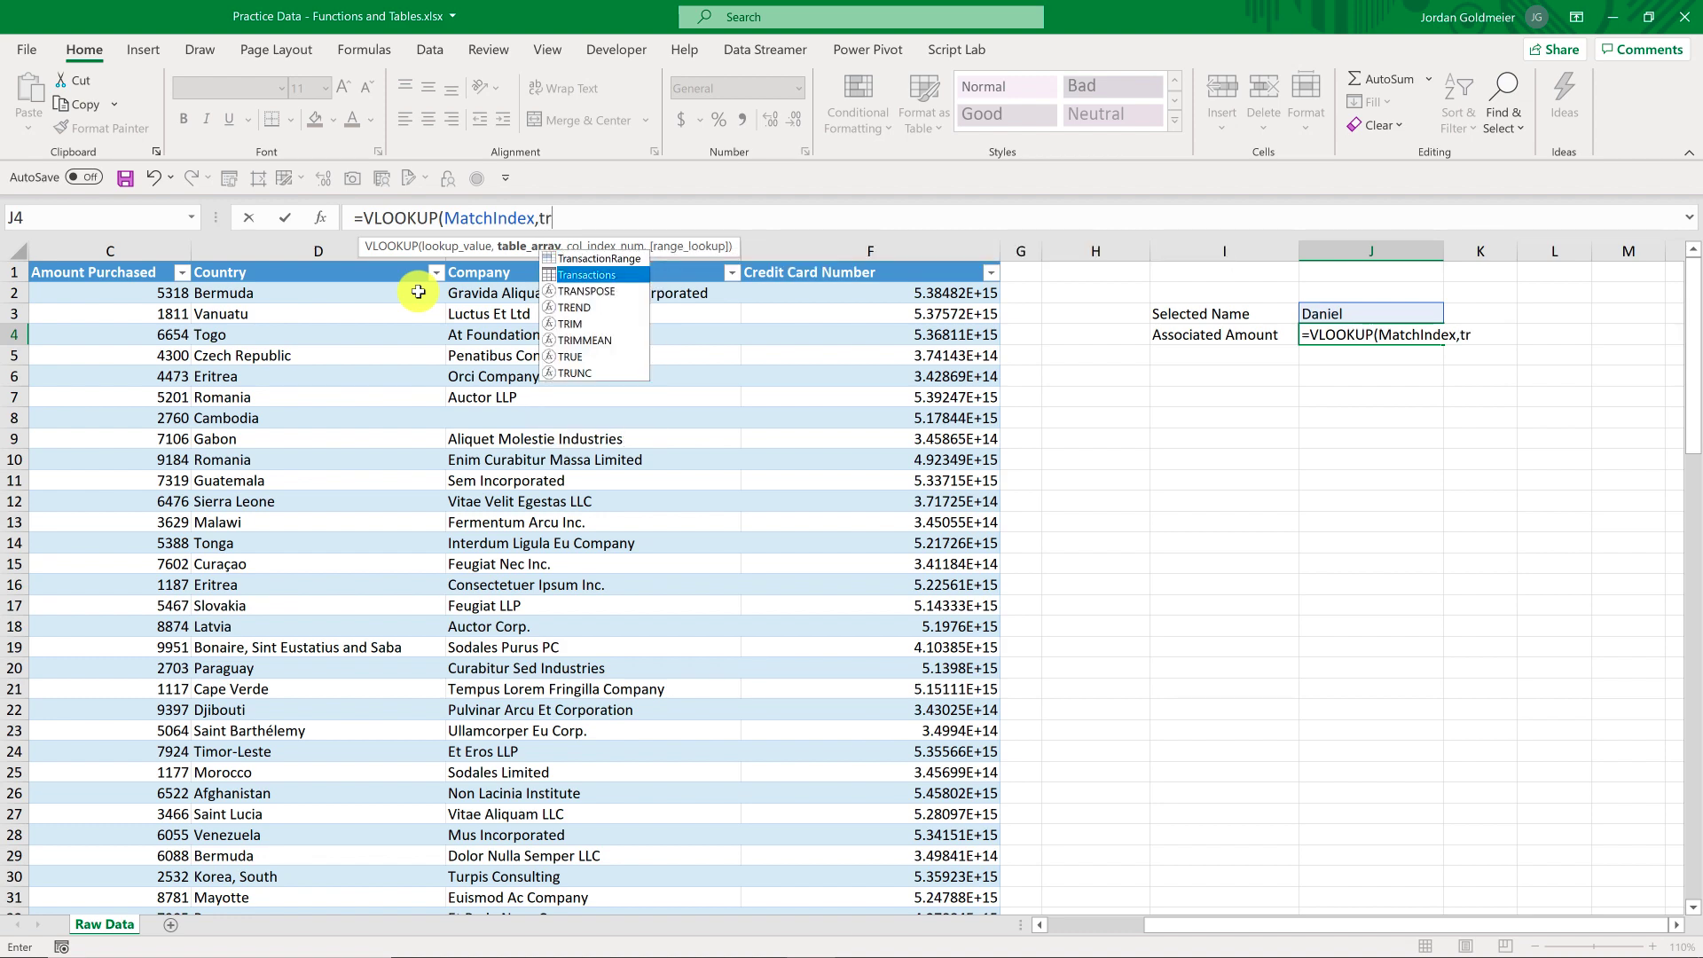
pyautogui.press('Tab')
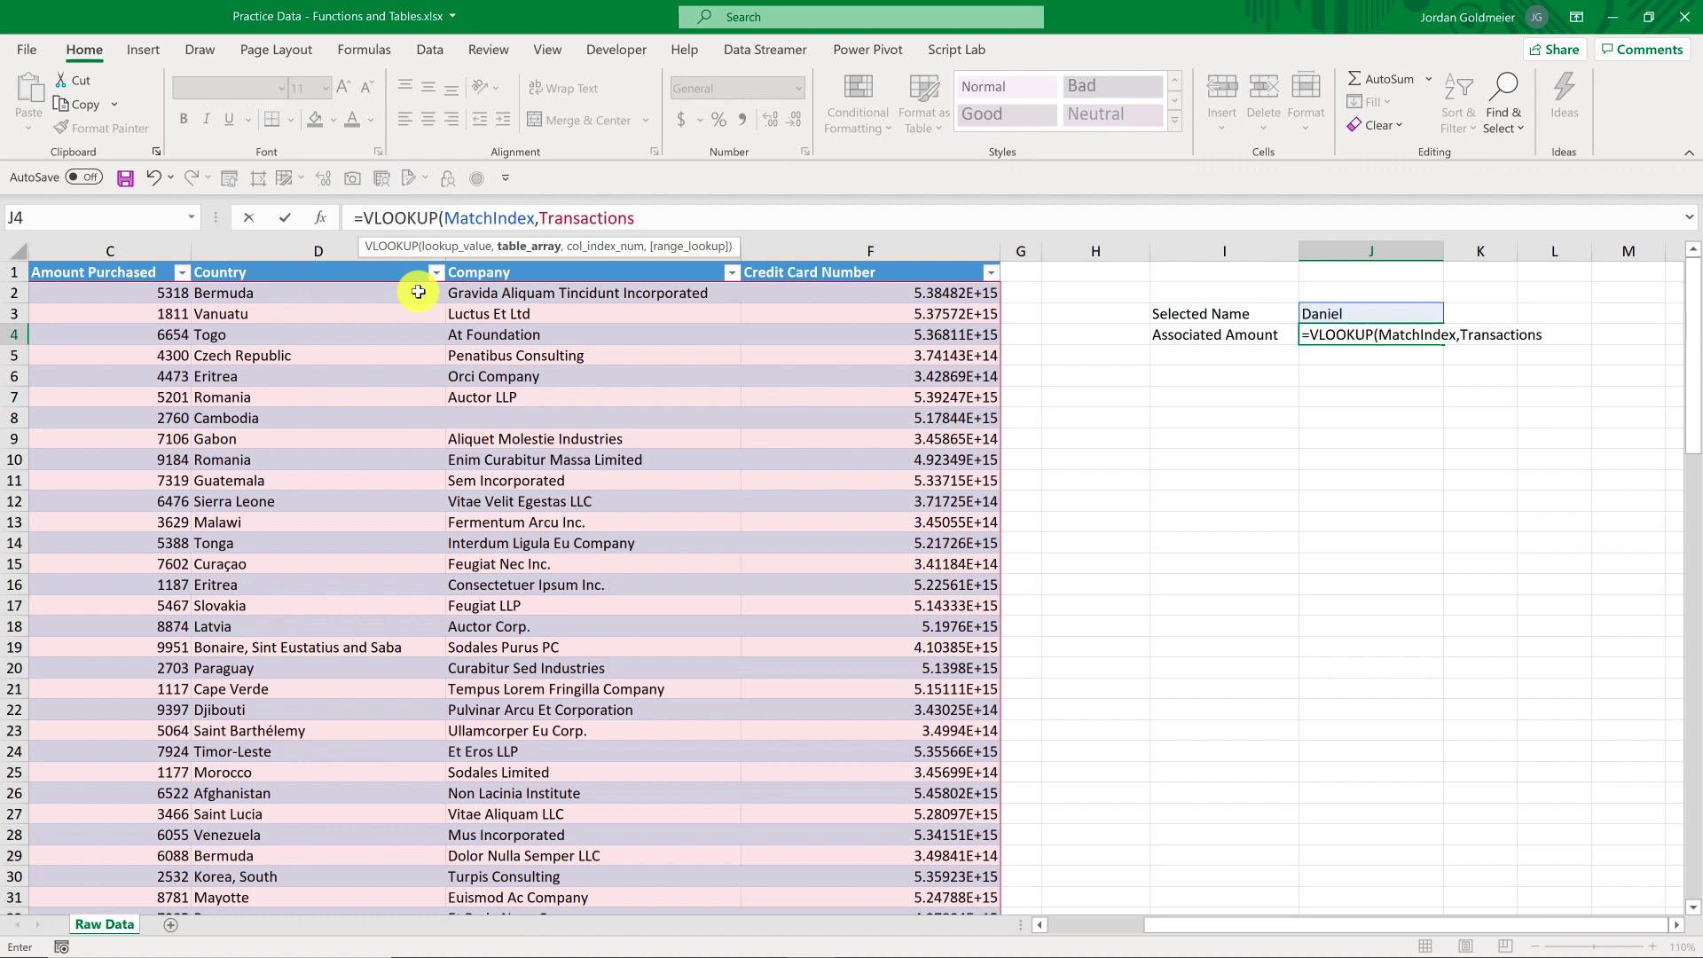
# Finish the VLOOKUP with column index 3 and FALSE for exact match, returning 4473.
pyautogui.write(',')
pyautogui.hscroll(-3, 405, 308)
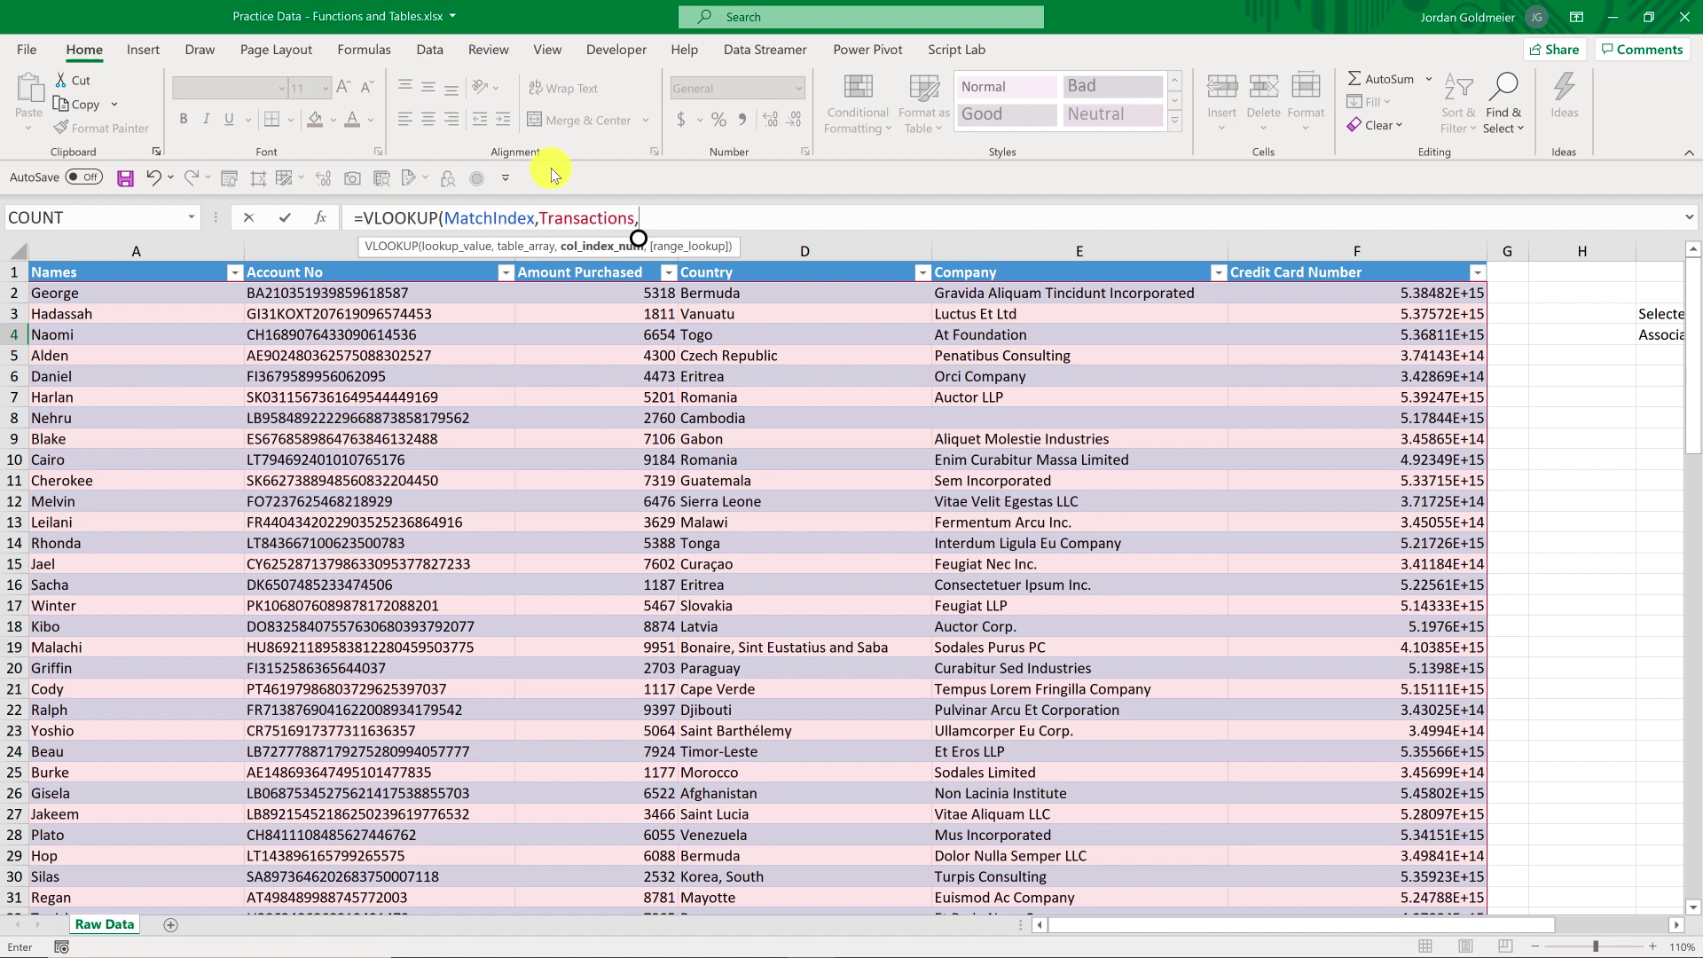
pyautogui.write('3')
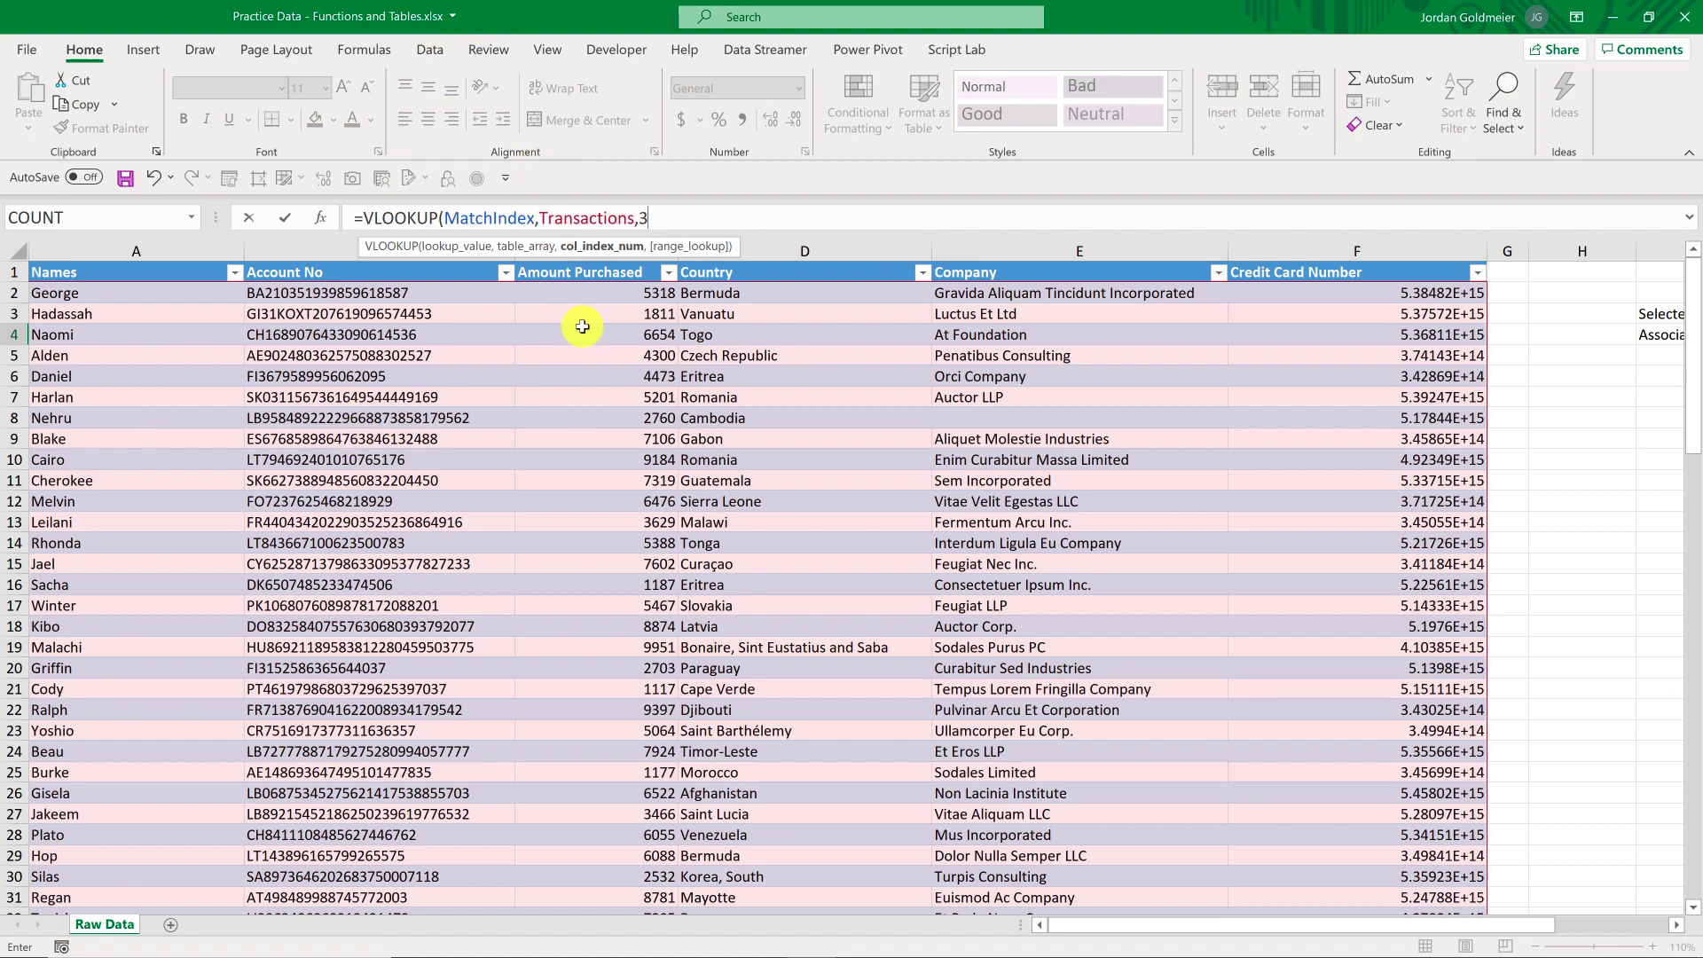
pyautogui.write(',')
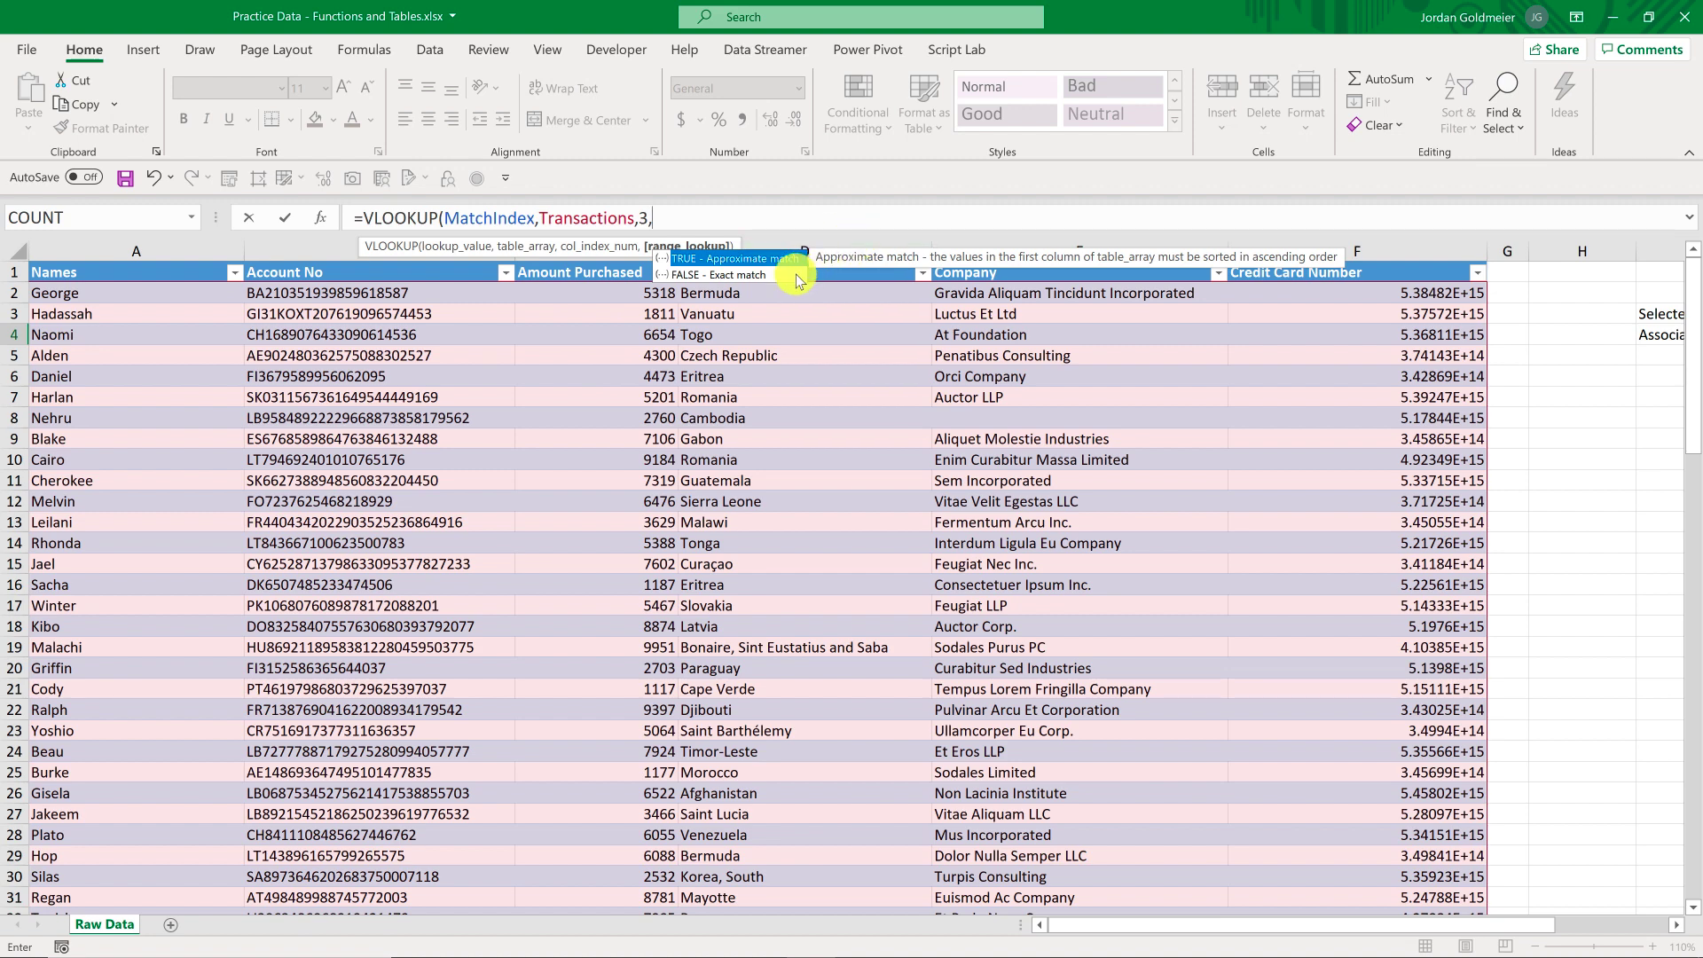
pyautogui.write('FLAS')
pyautogui.doubleClick(796, 274)
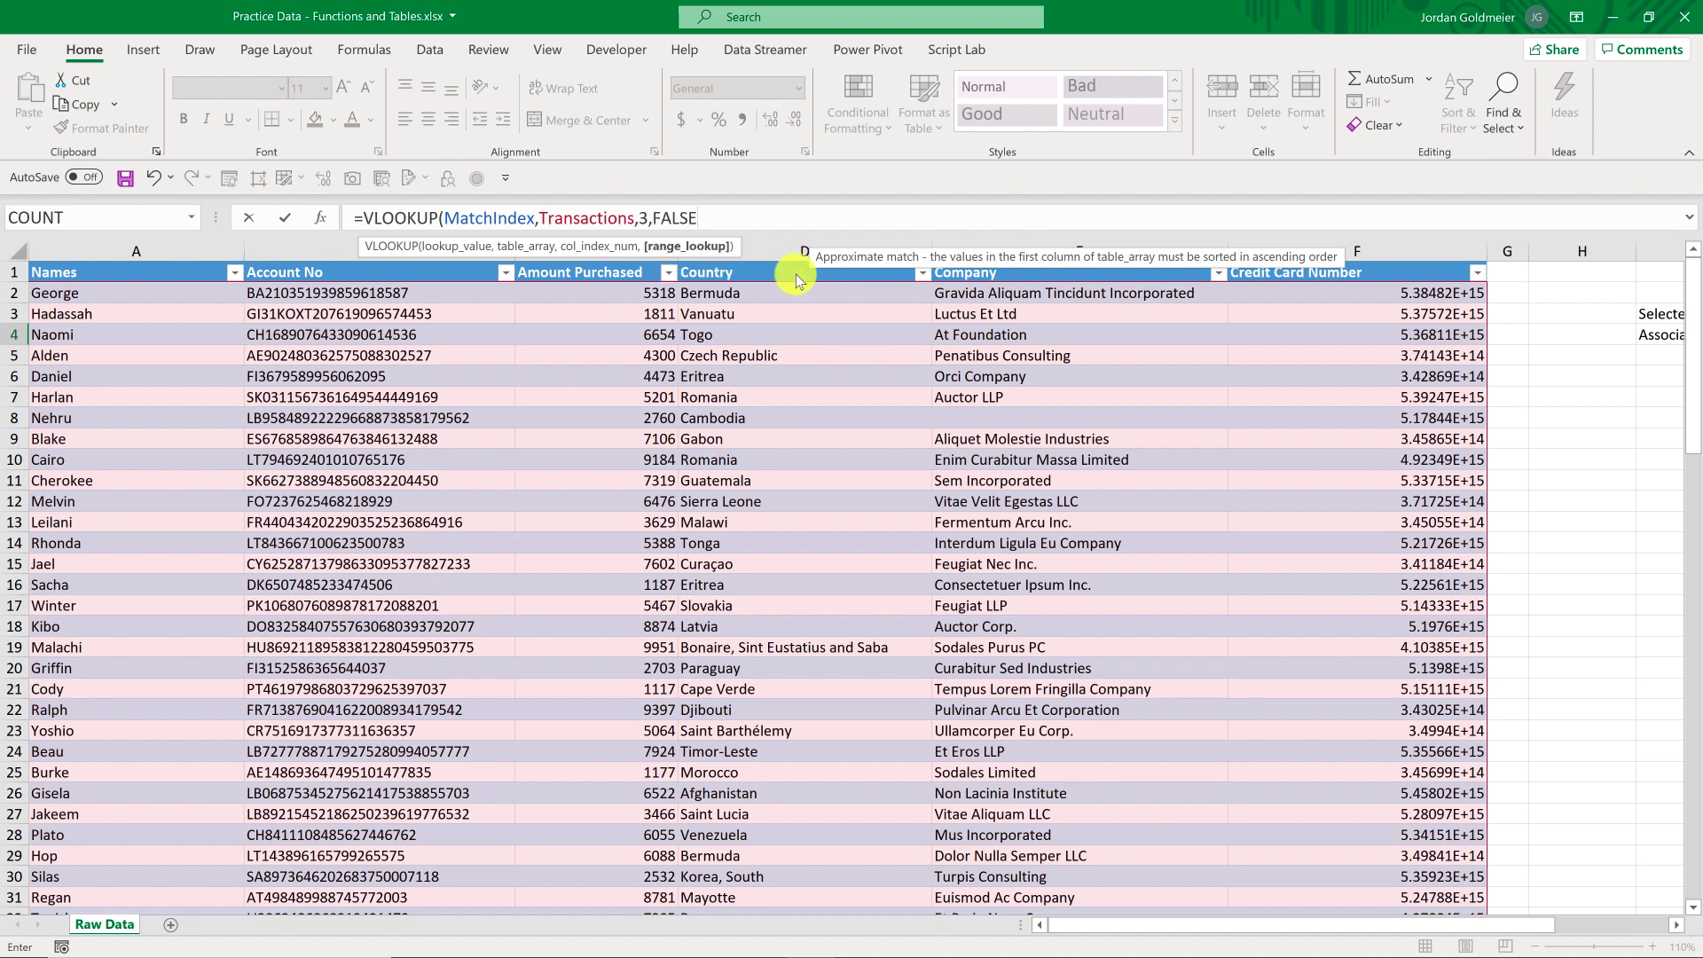
pyautogui.write(')')
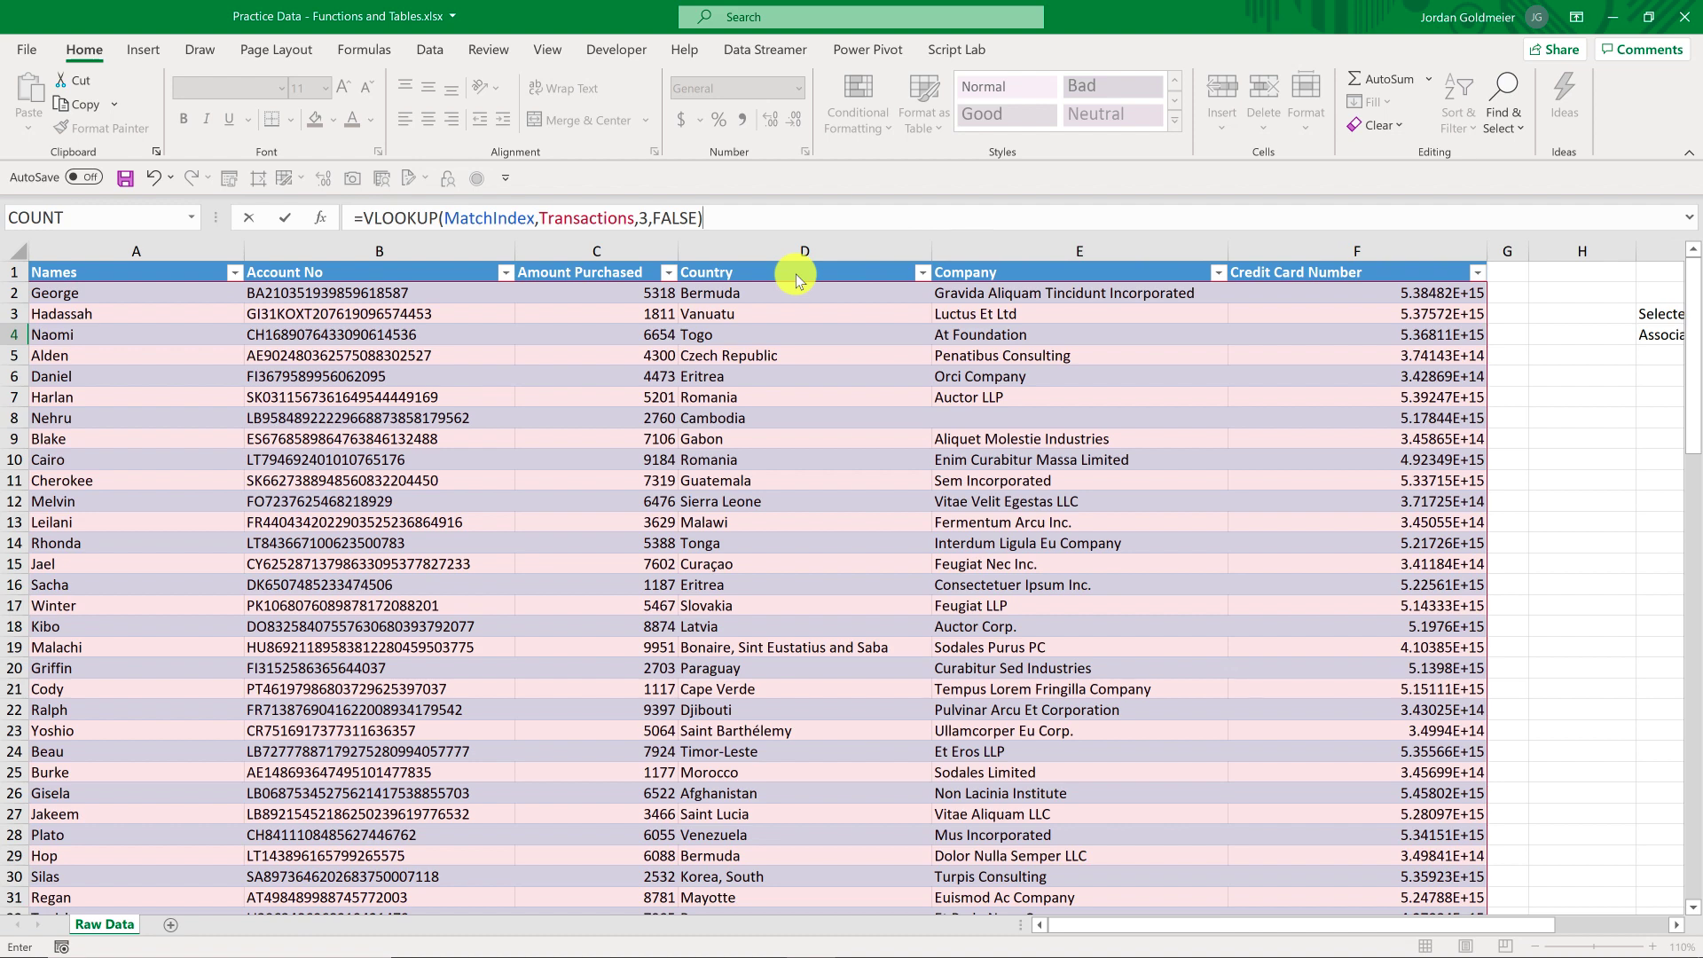
pyautogui.press('Return')
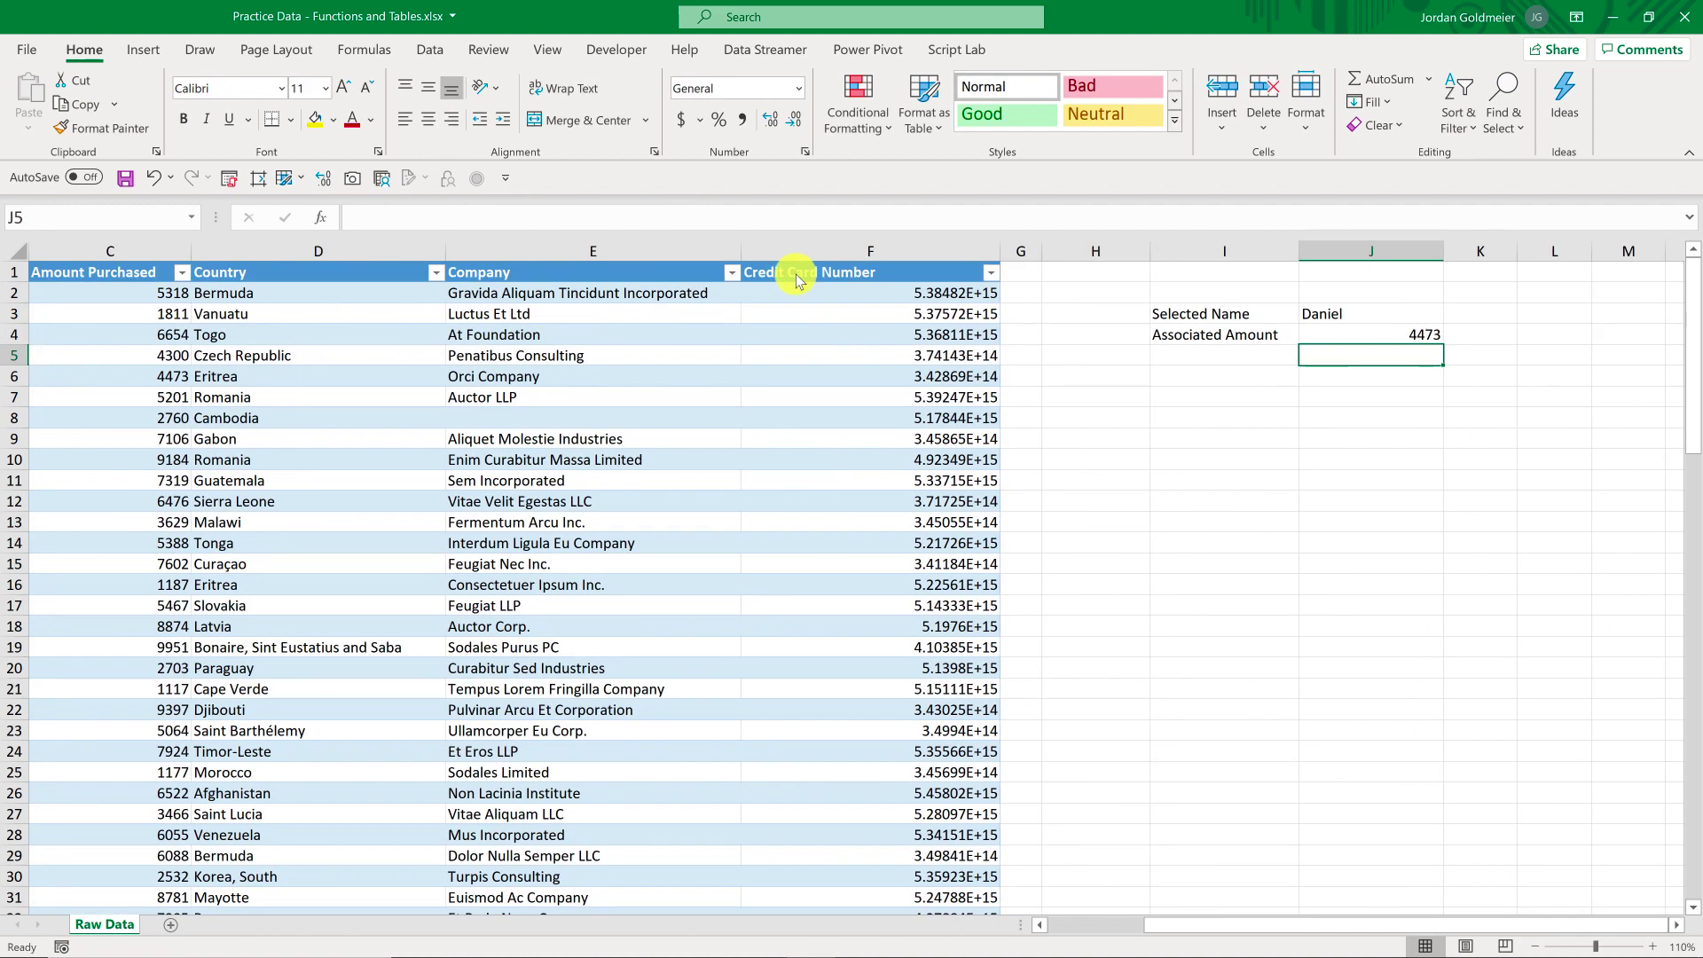
# Bold the I3:I4 labels, then trace the 4473 amount back to Daniel's row in the table.
pyautogui.press('Left')
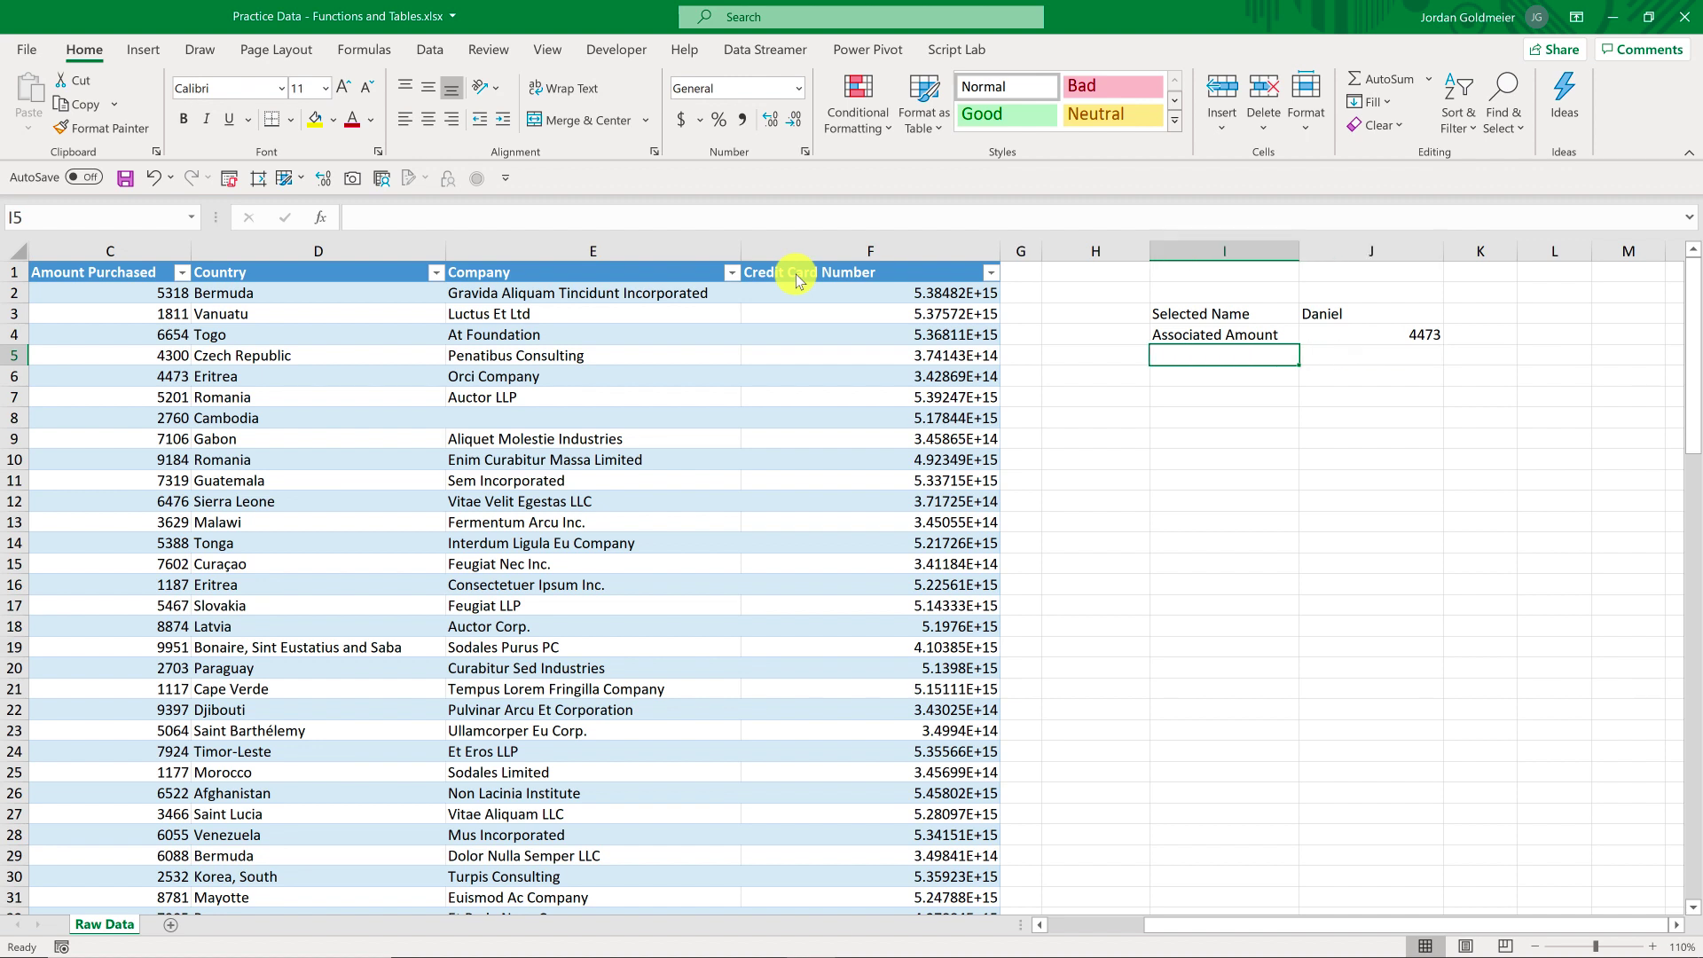
pyautogui.press('Up')
pyautogui.press('Up')
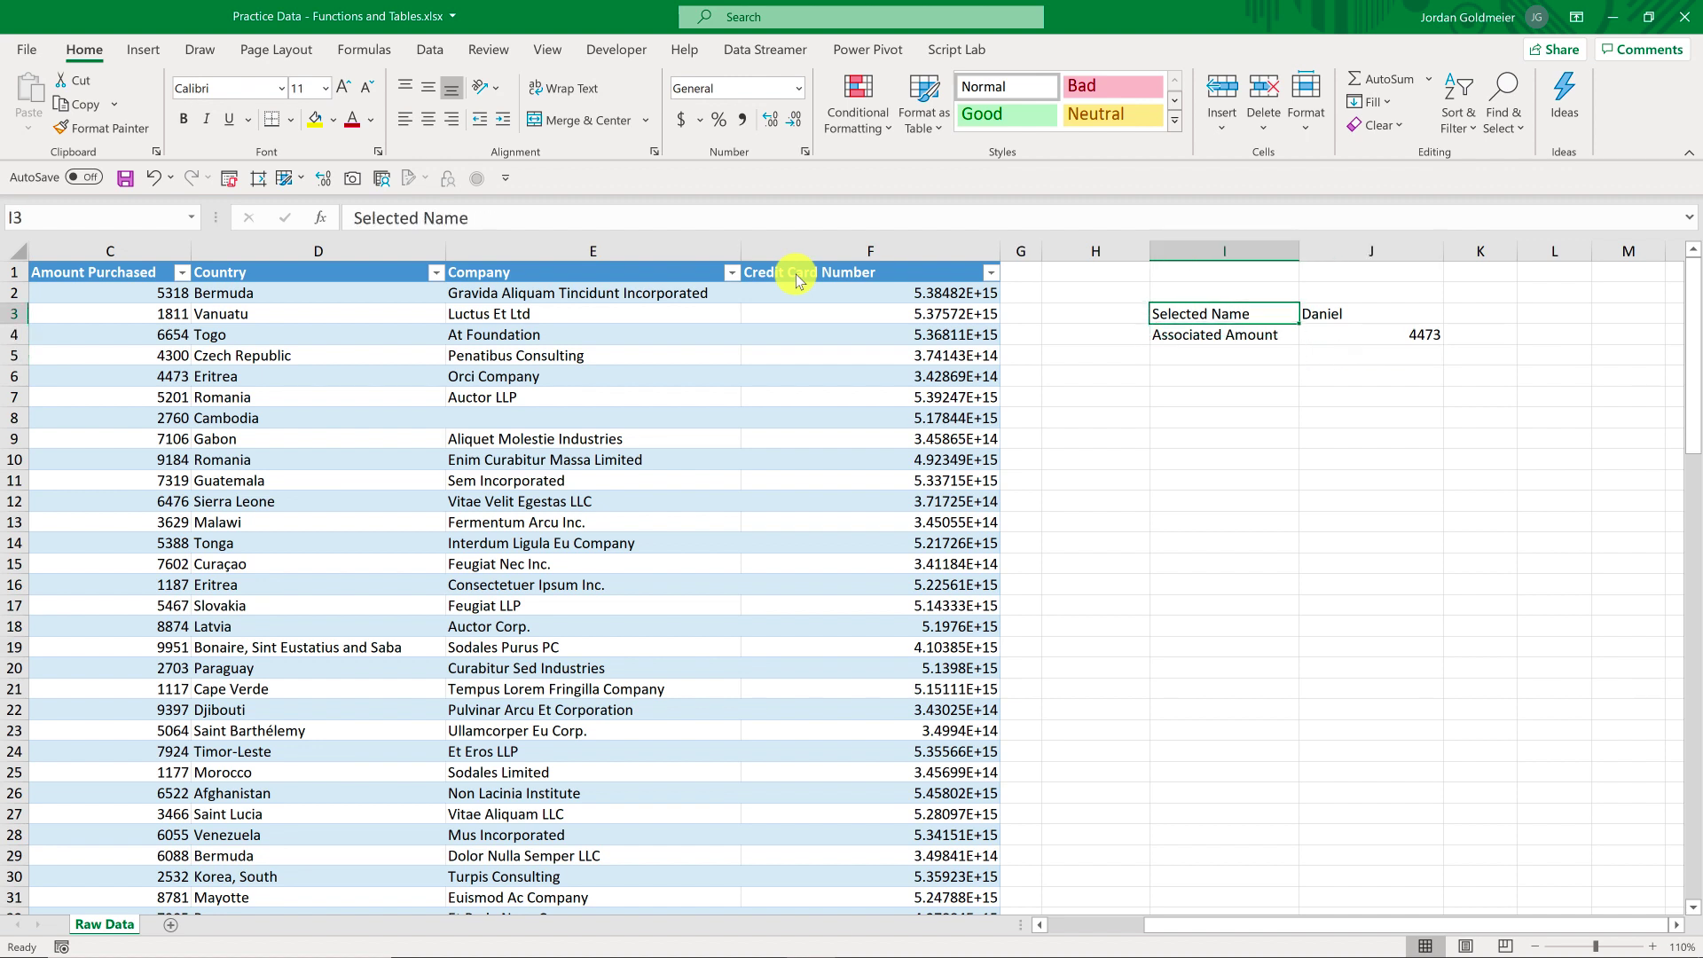
pyautogui.hotkey('shift', 'Down')
pyautogui.hotkey('ctrl', 'b')
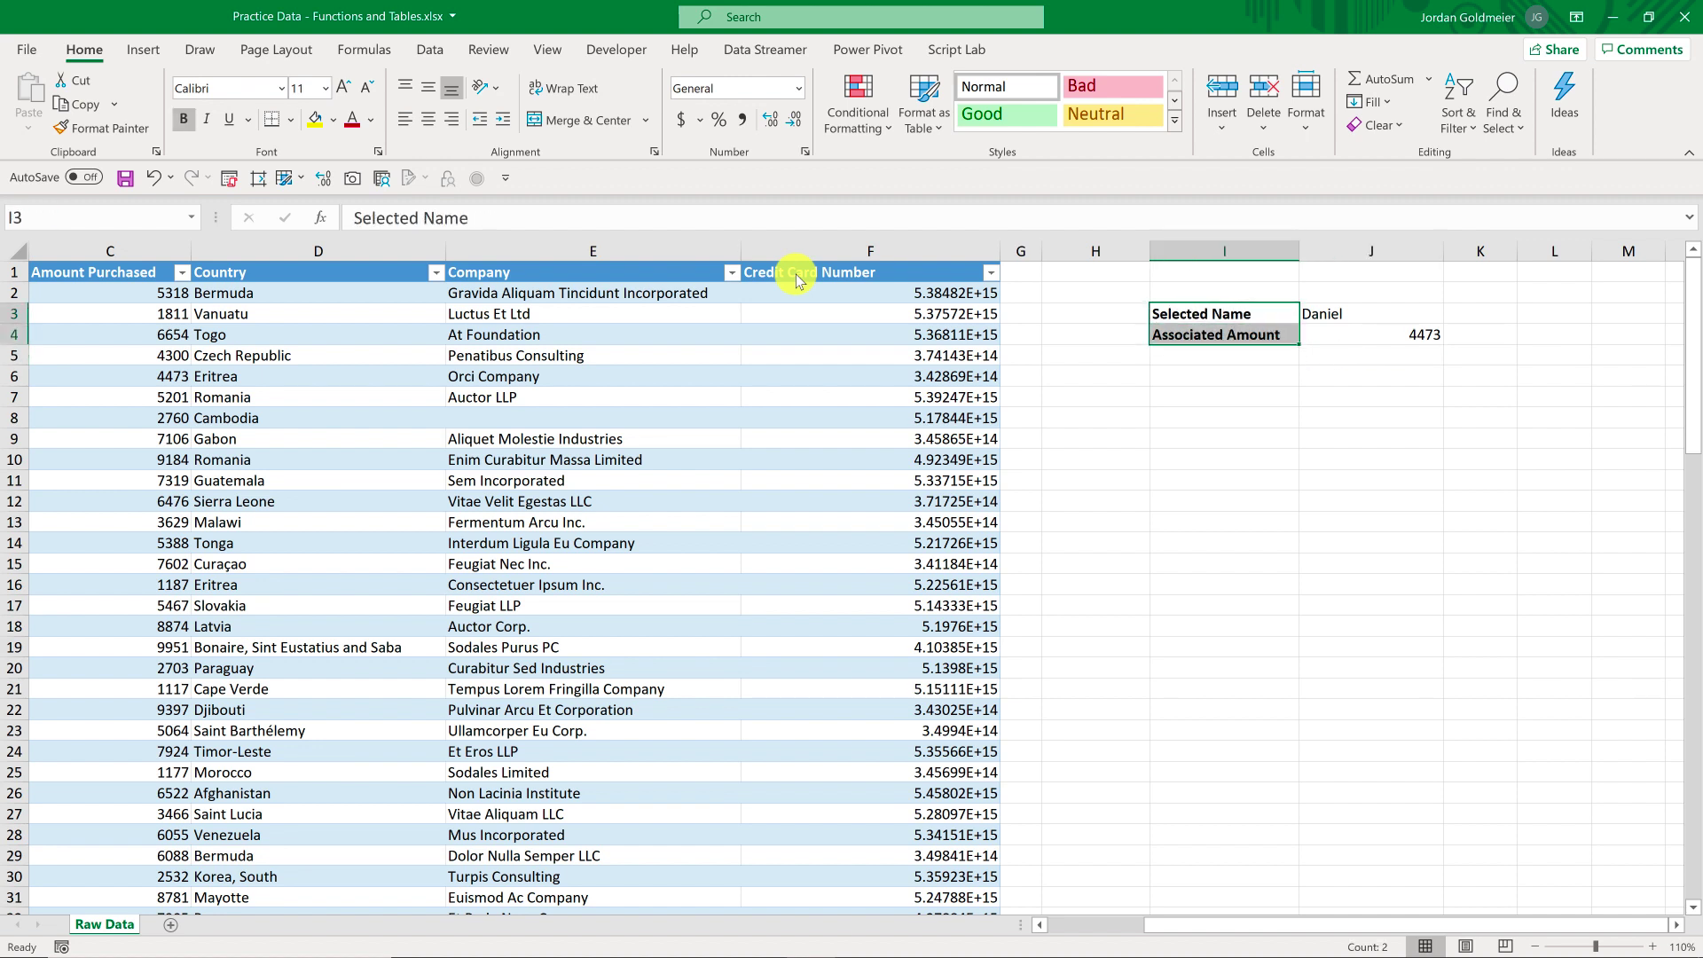
pyautogui.press('Right')
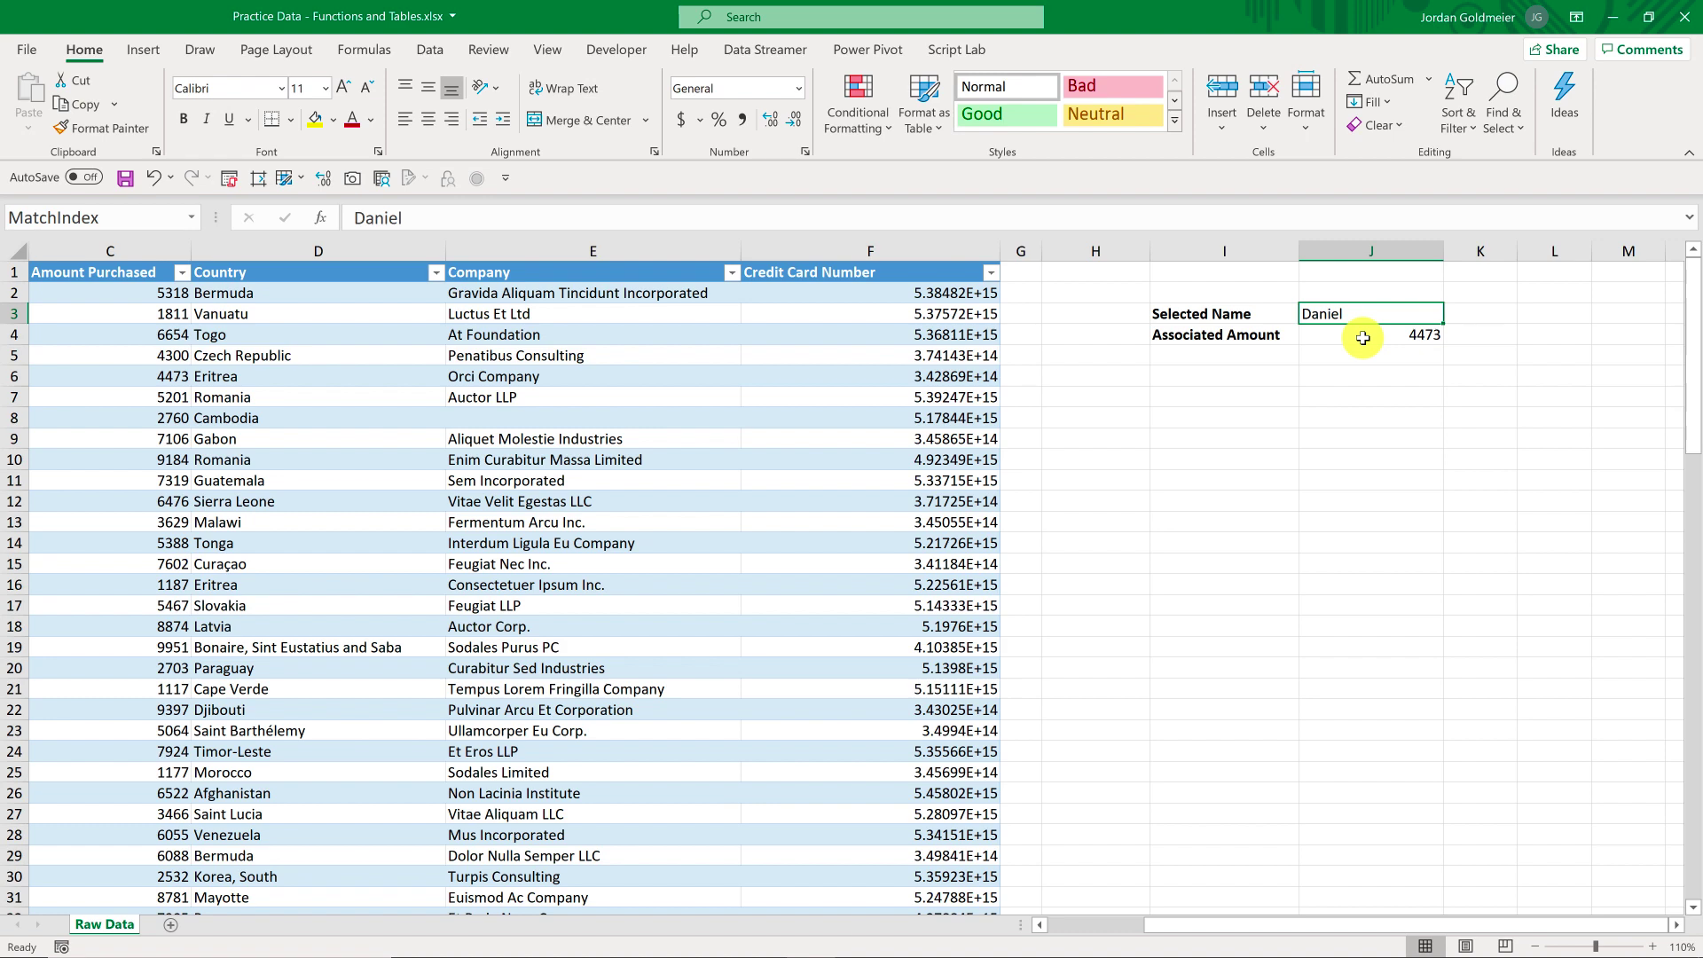
pyautogui.click(156, 378)
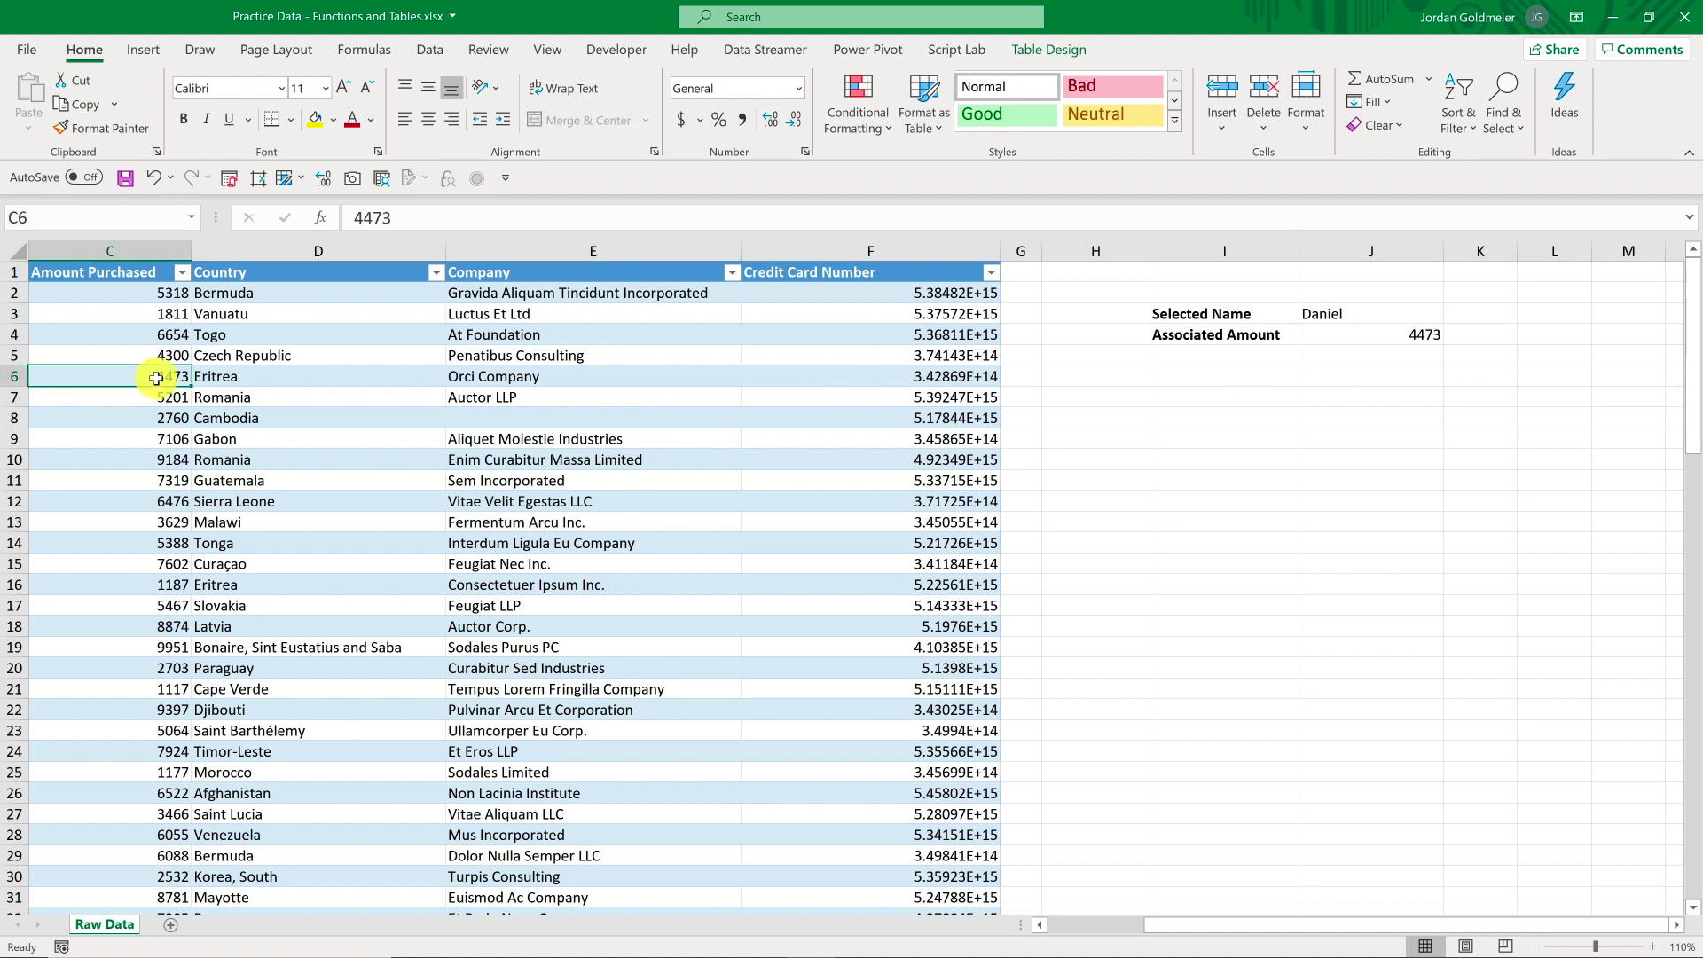
pyautogui.press('Left')
pyautogui.press('Left')
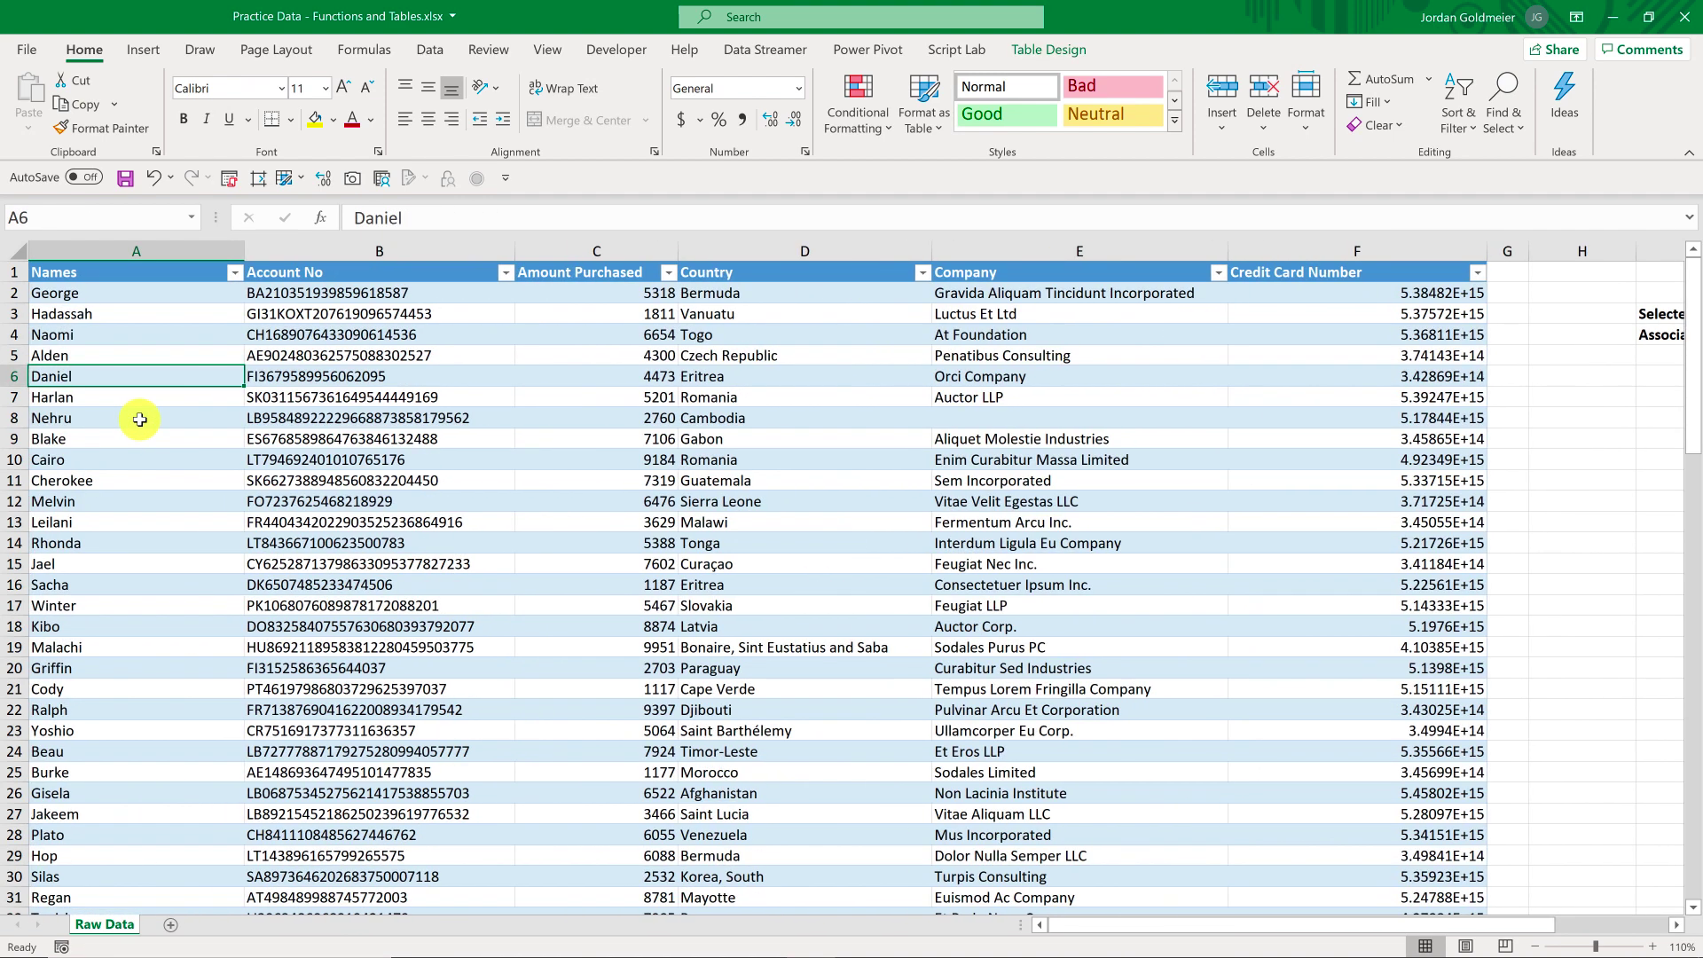
pyautogui.press('Down')
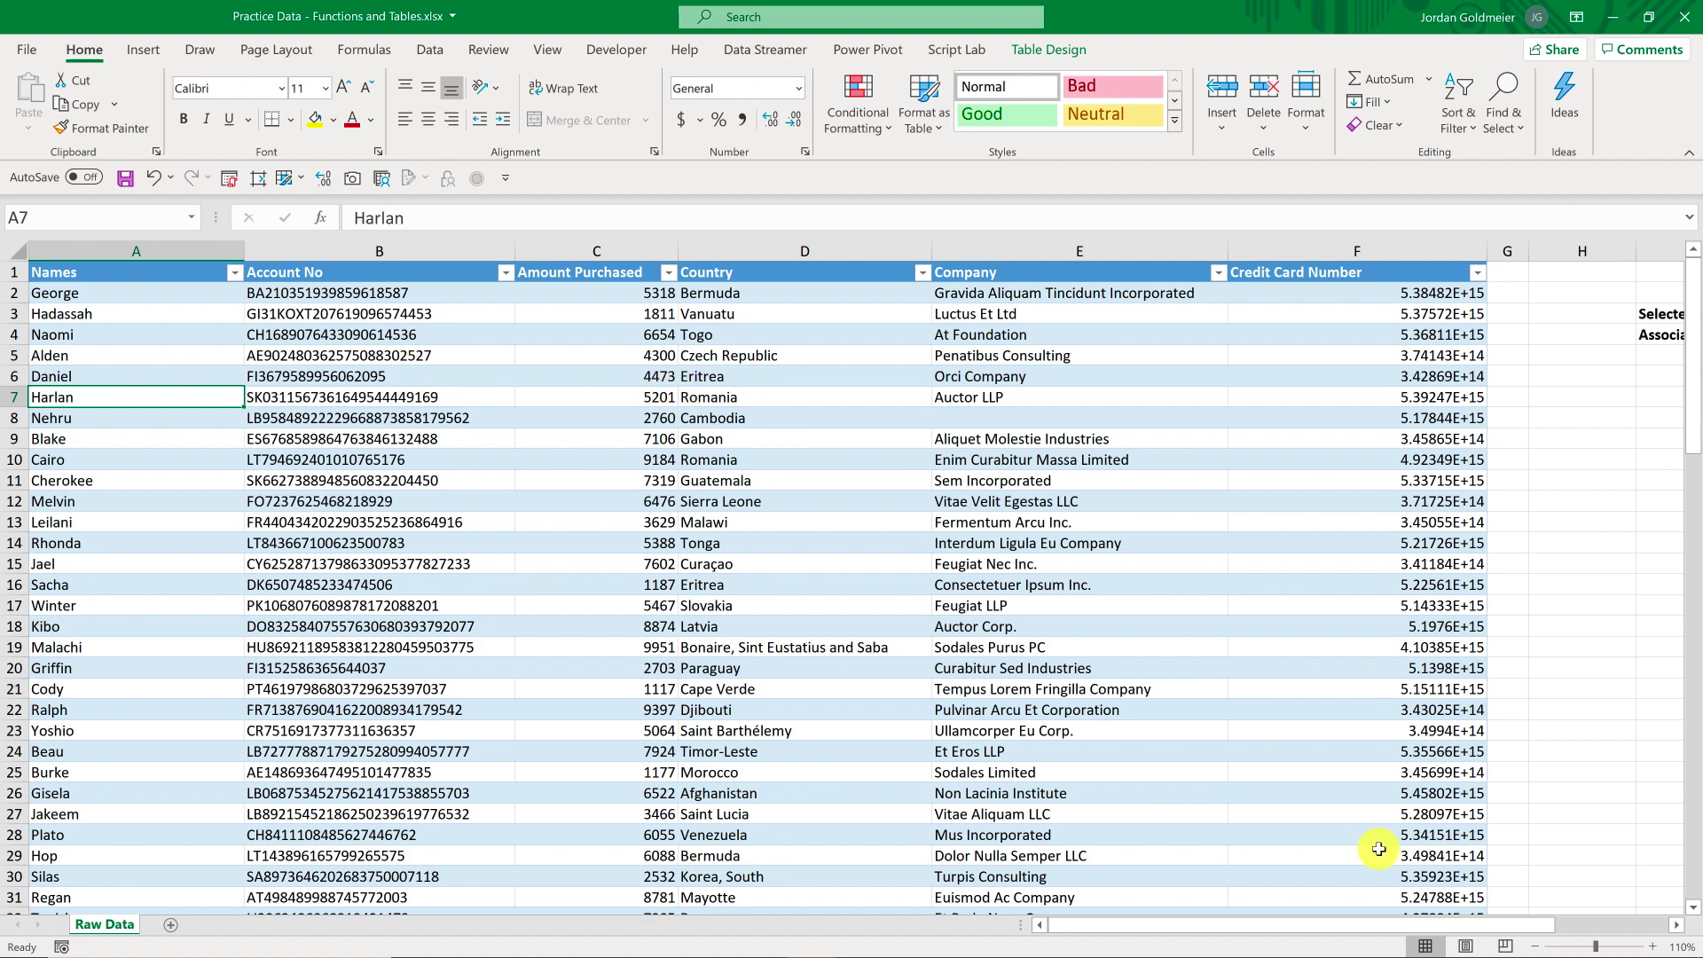
# Zoom to 100% and change the selected name in J3 to Harlan, updating the amount to 5201.
pyautogui.click(1535, 946)
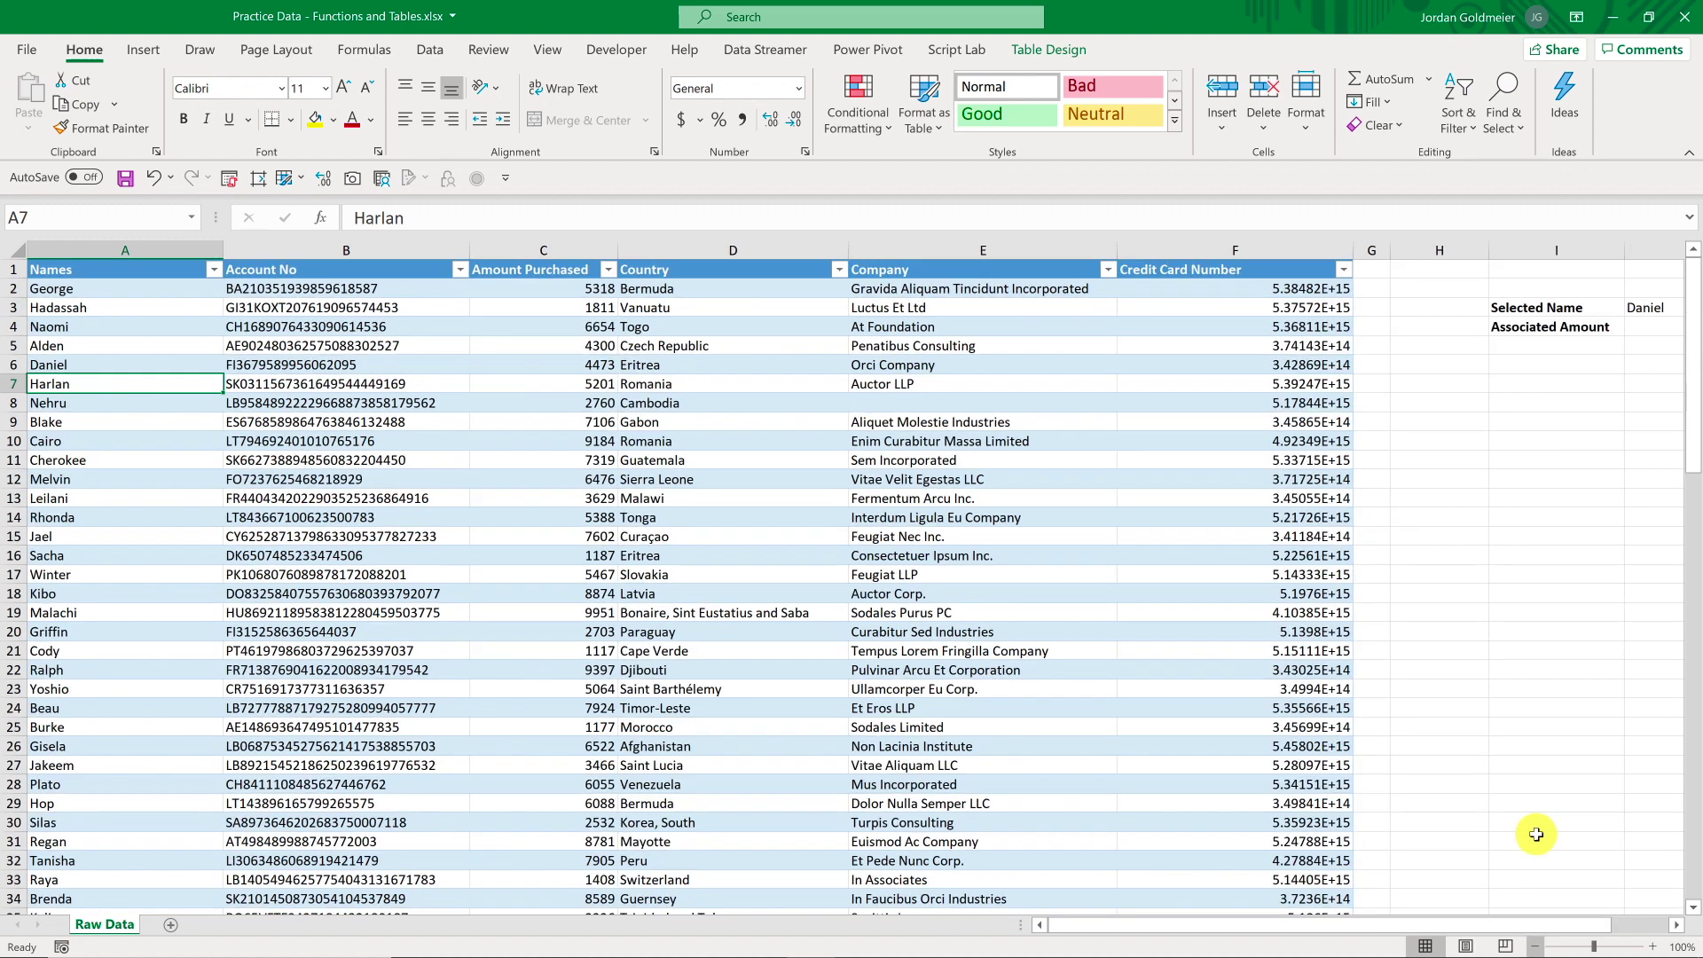
pyautogui.click(1648, 306)
pyautogui.write('Harlan')
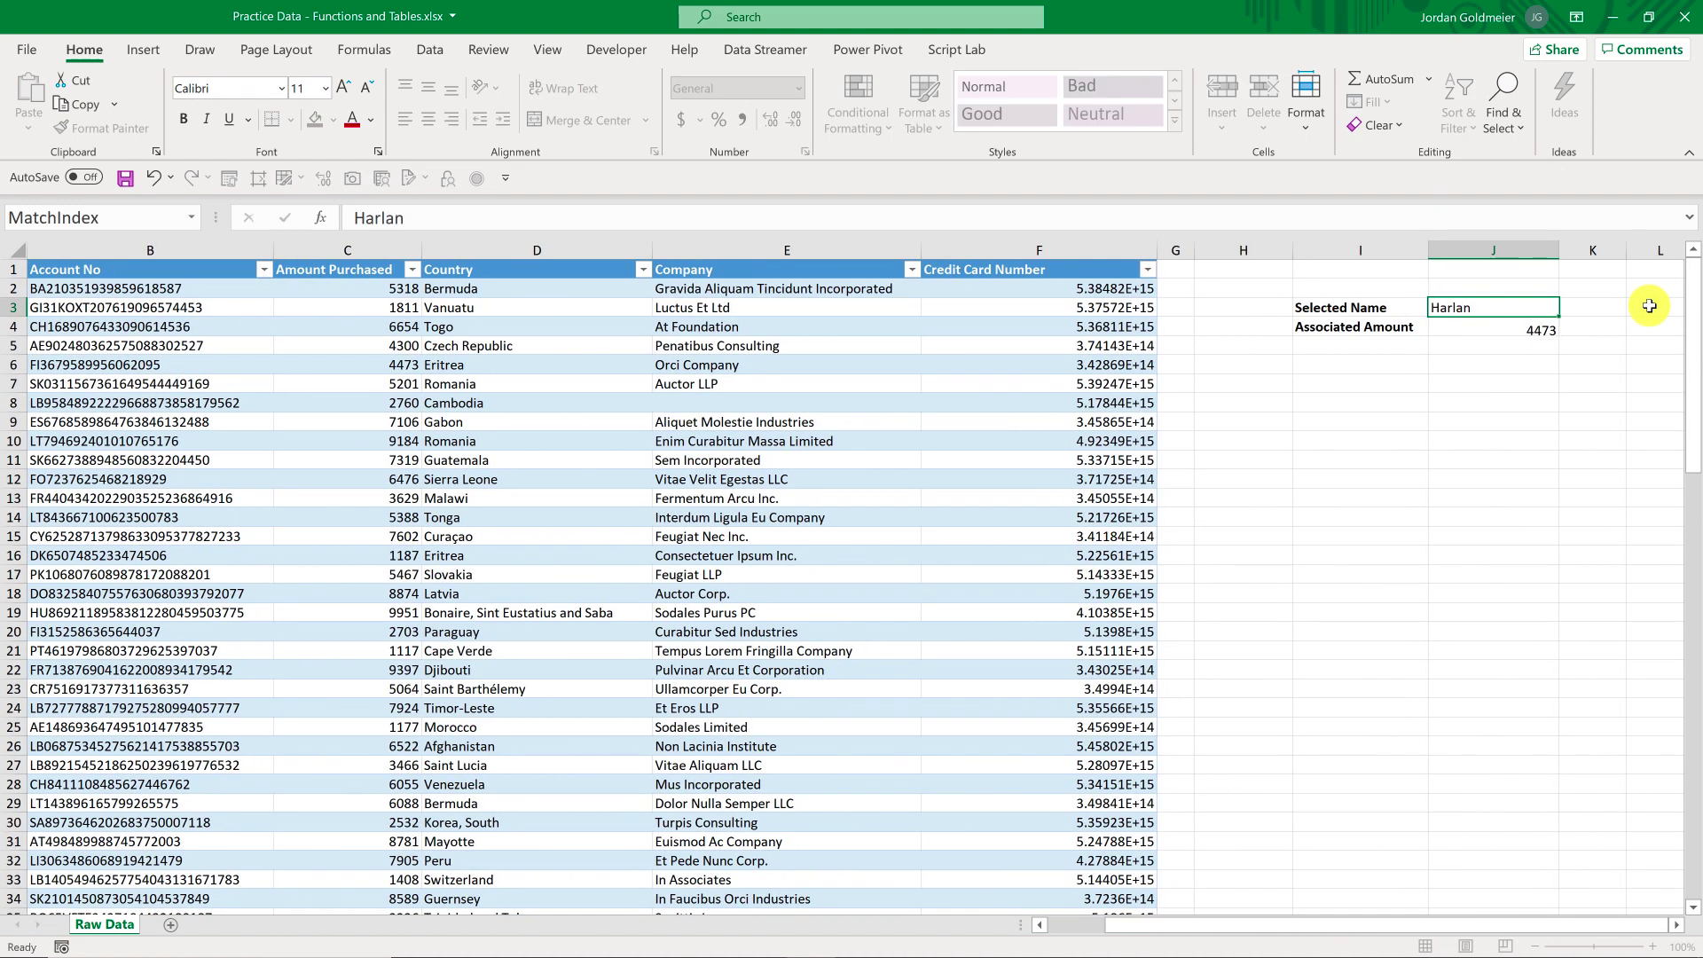
pyautogui.press('Return')
pyautogui.press('Down')
pyautogui.press('Down')
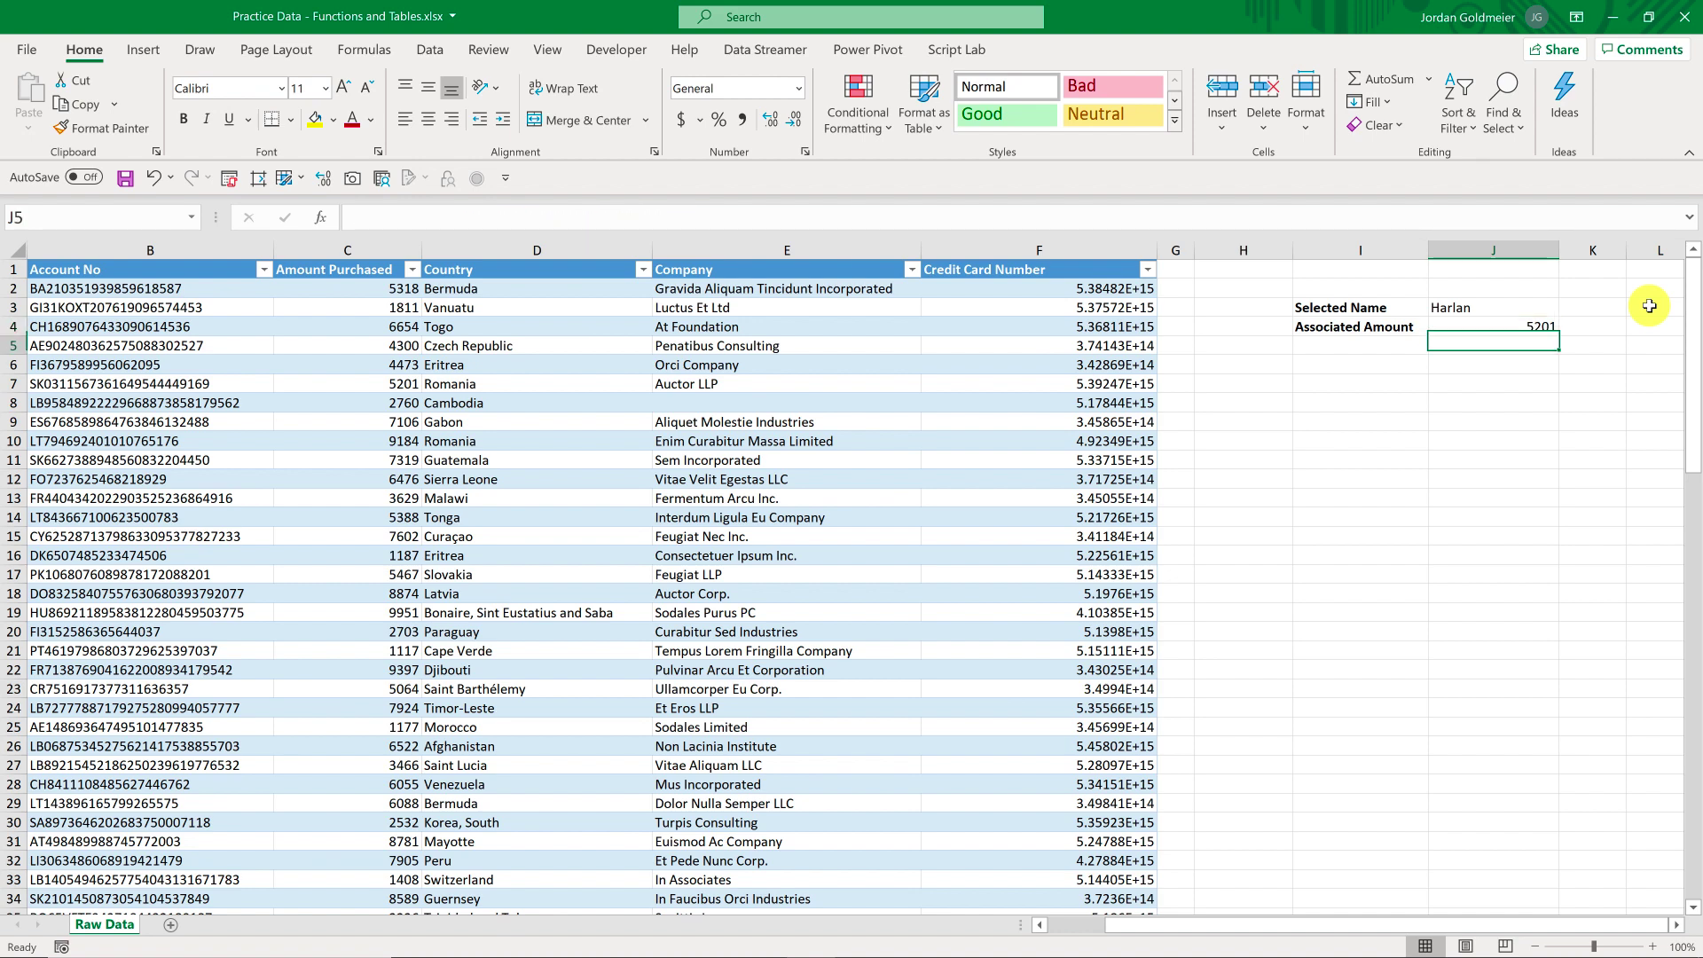
pyautogui.press('Left')
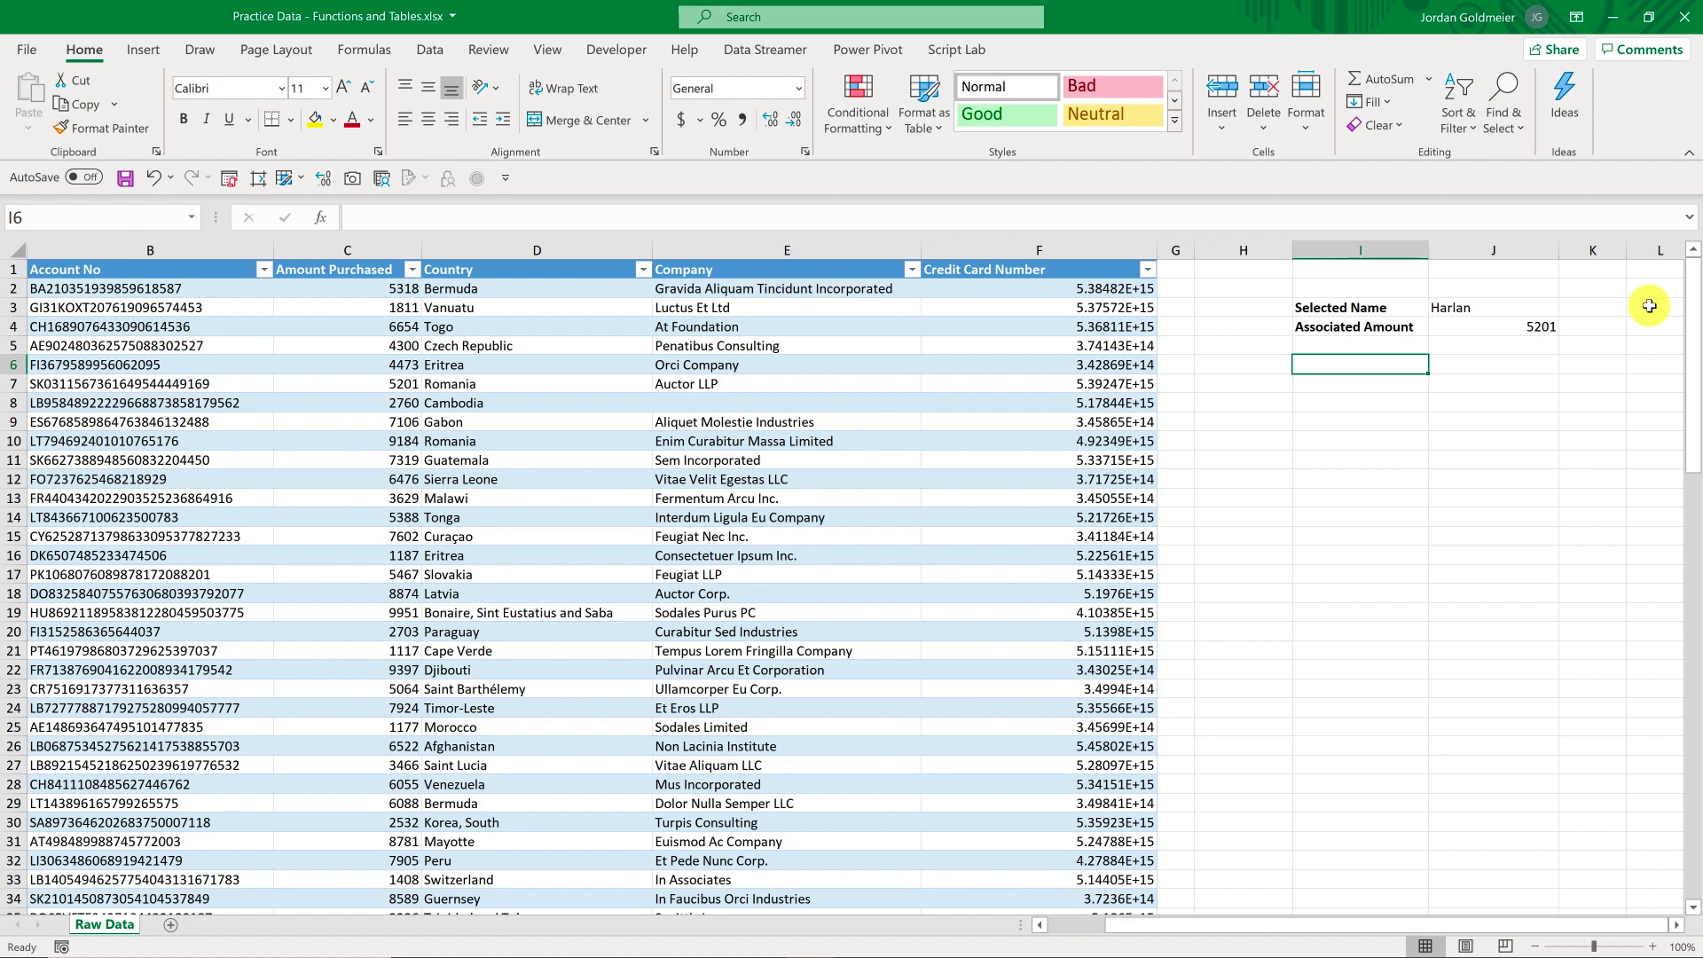
pyautogui.press('Down')
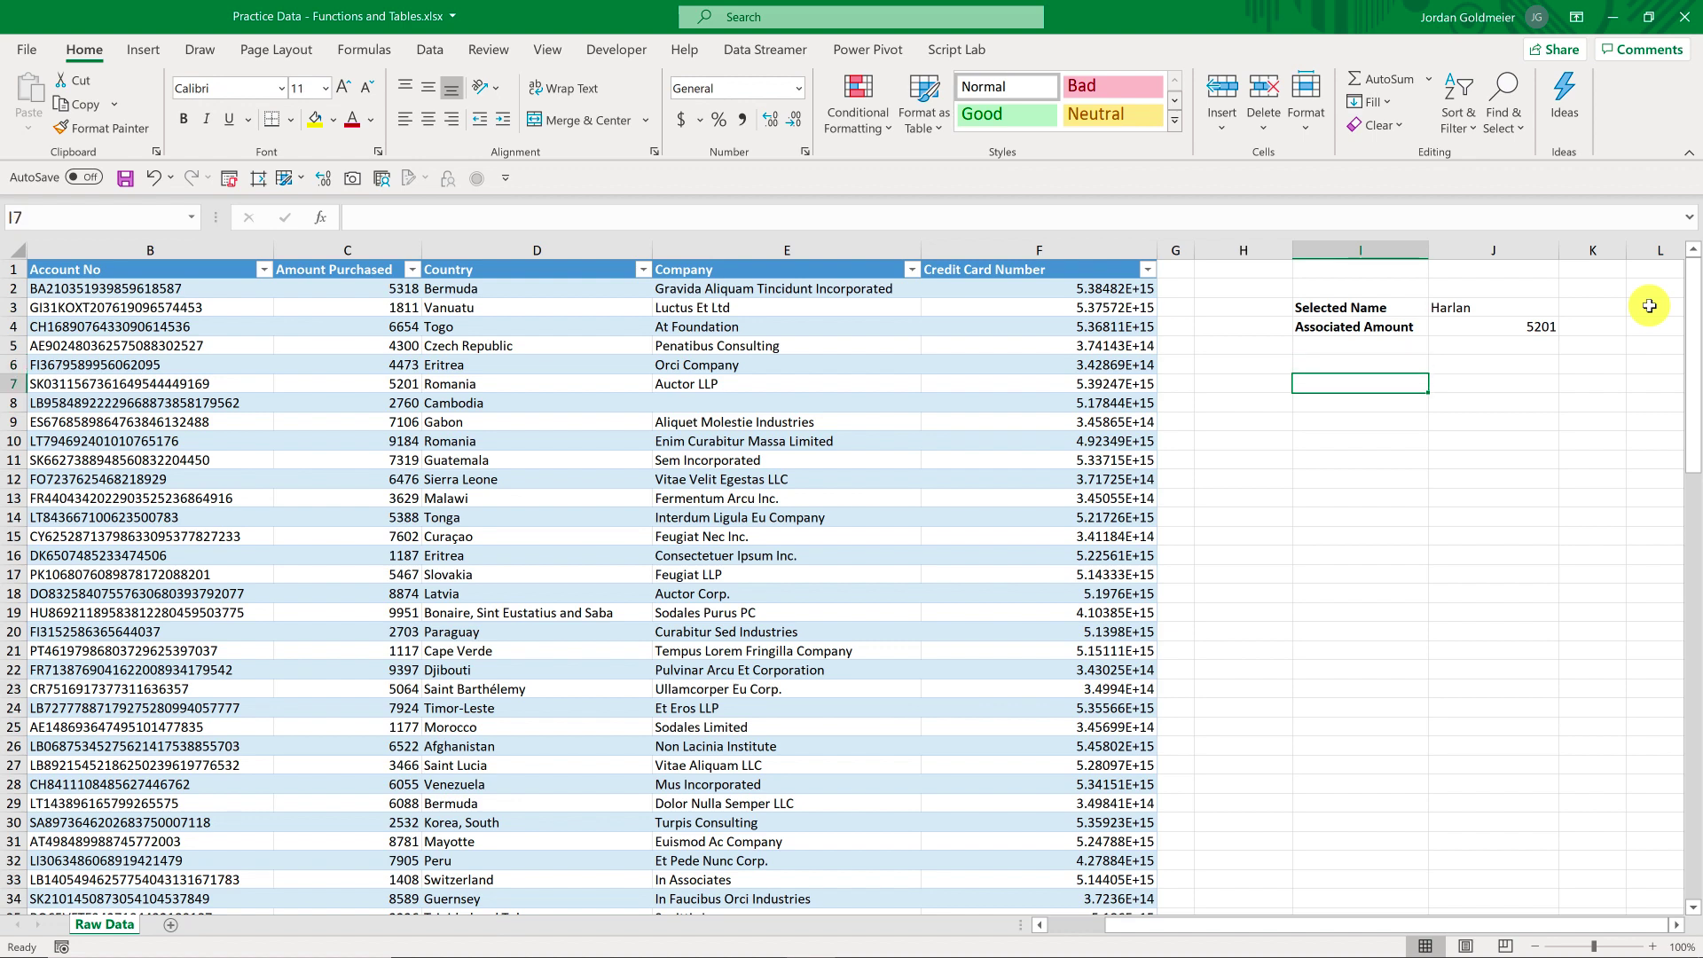
# Add a bold 'Max Amount' label in I7.
pyautogui.write('Max')
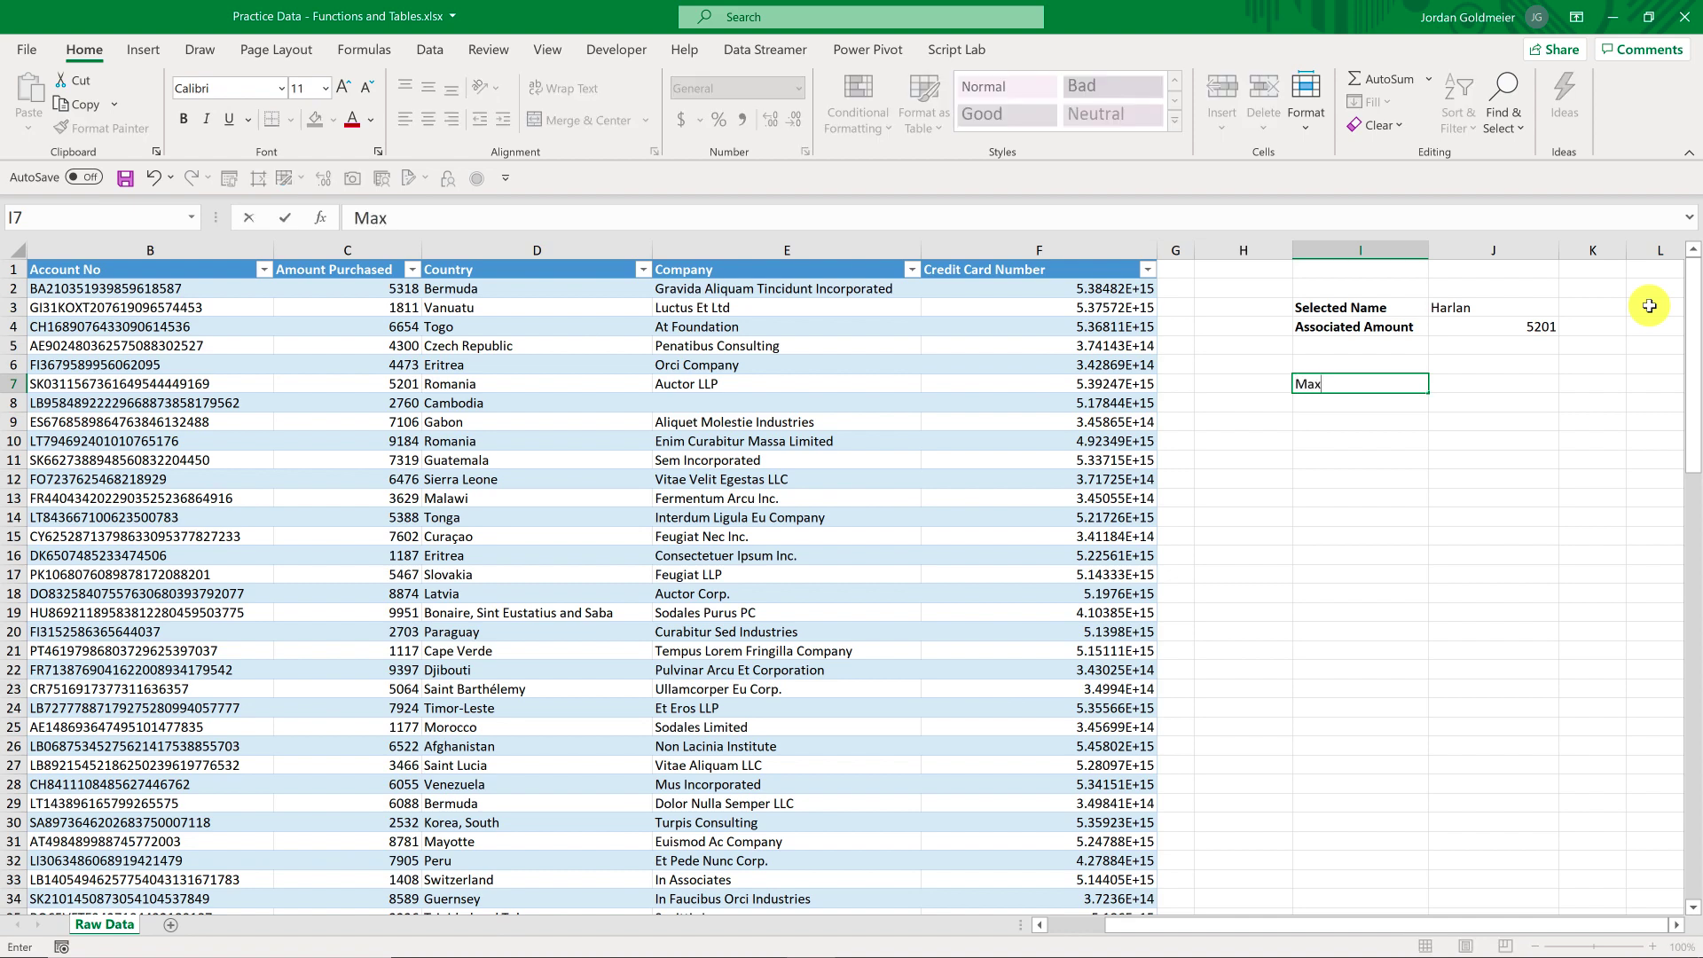
pyautogui.write(' Amount')
pyautogui.press('Return')
pyautogui.press('Up')
pyautogui.hotkey('ctrl', 'b')
pyautogui.press('Right')
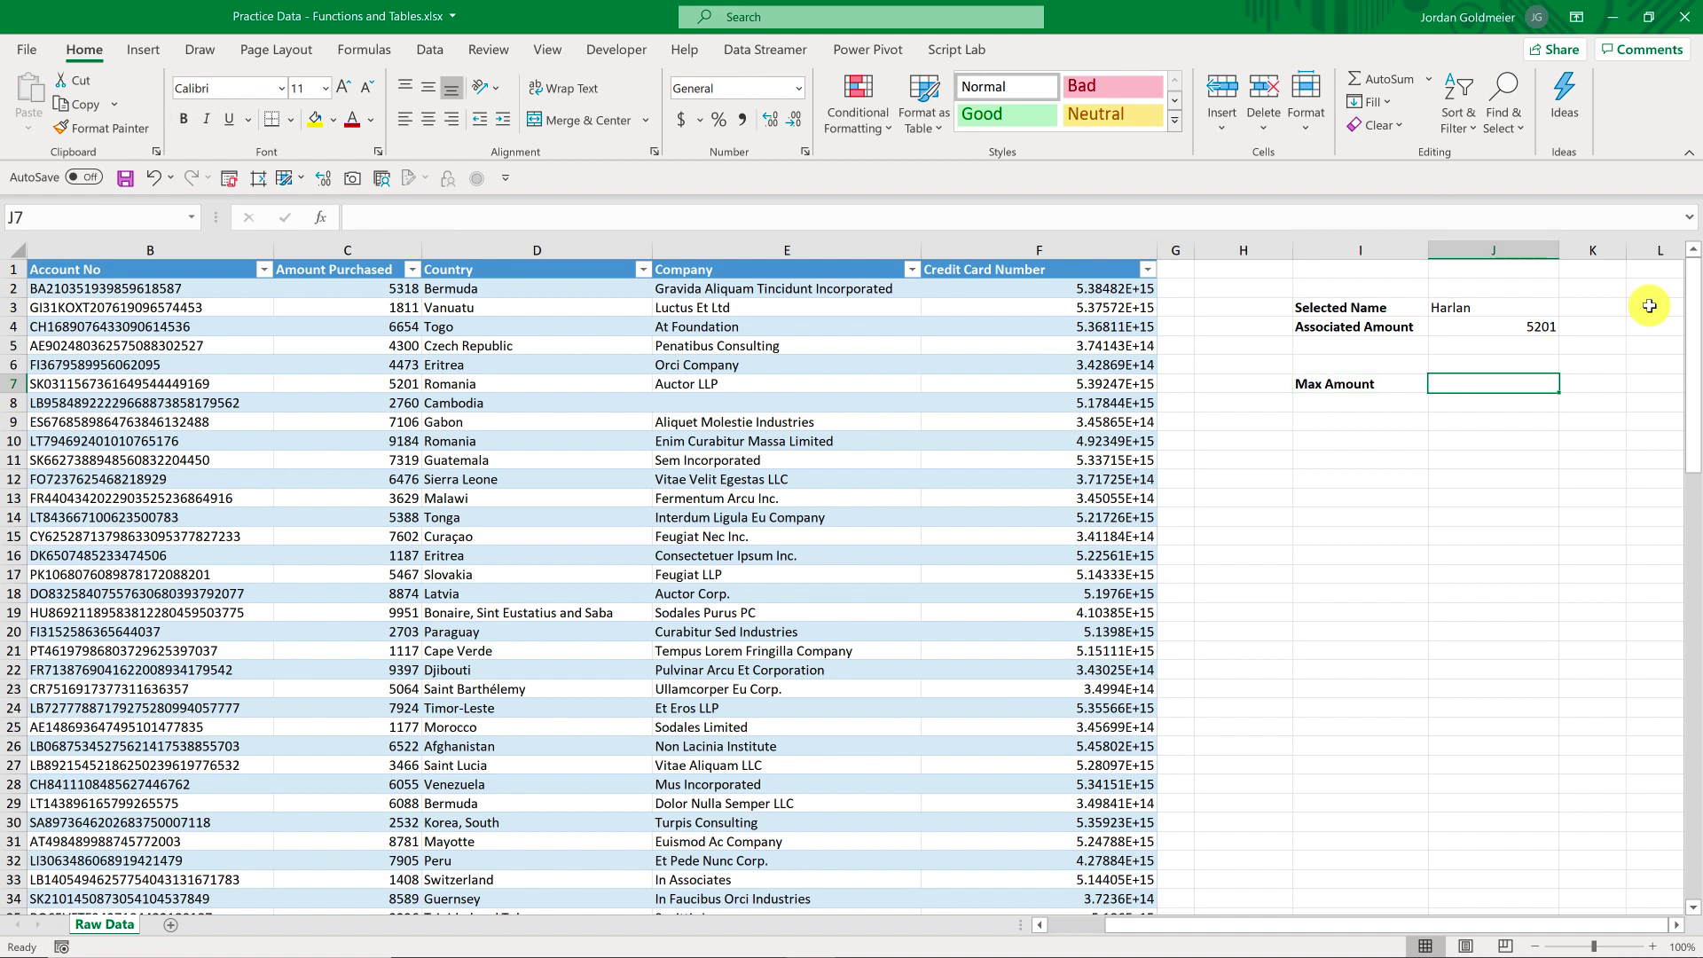
# Enter =MAX(Transactions[Amount Purchased]) in J7, returning 9951.
pyautogui.write('=max(tran')
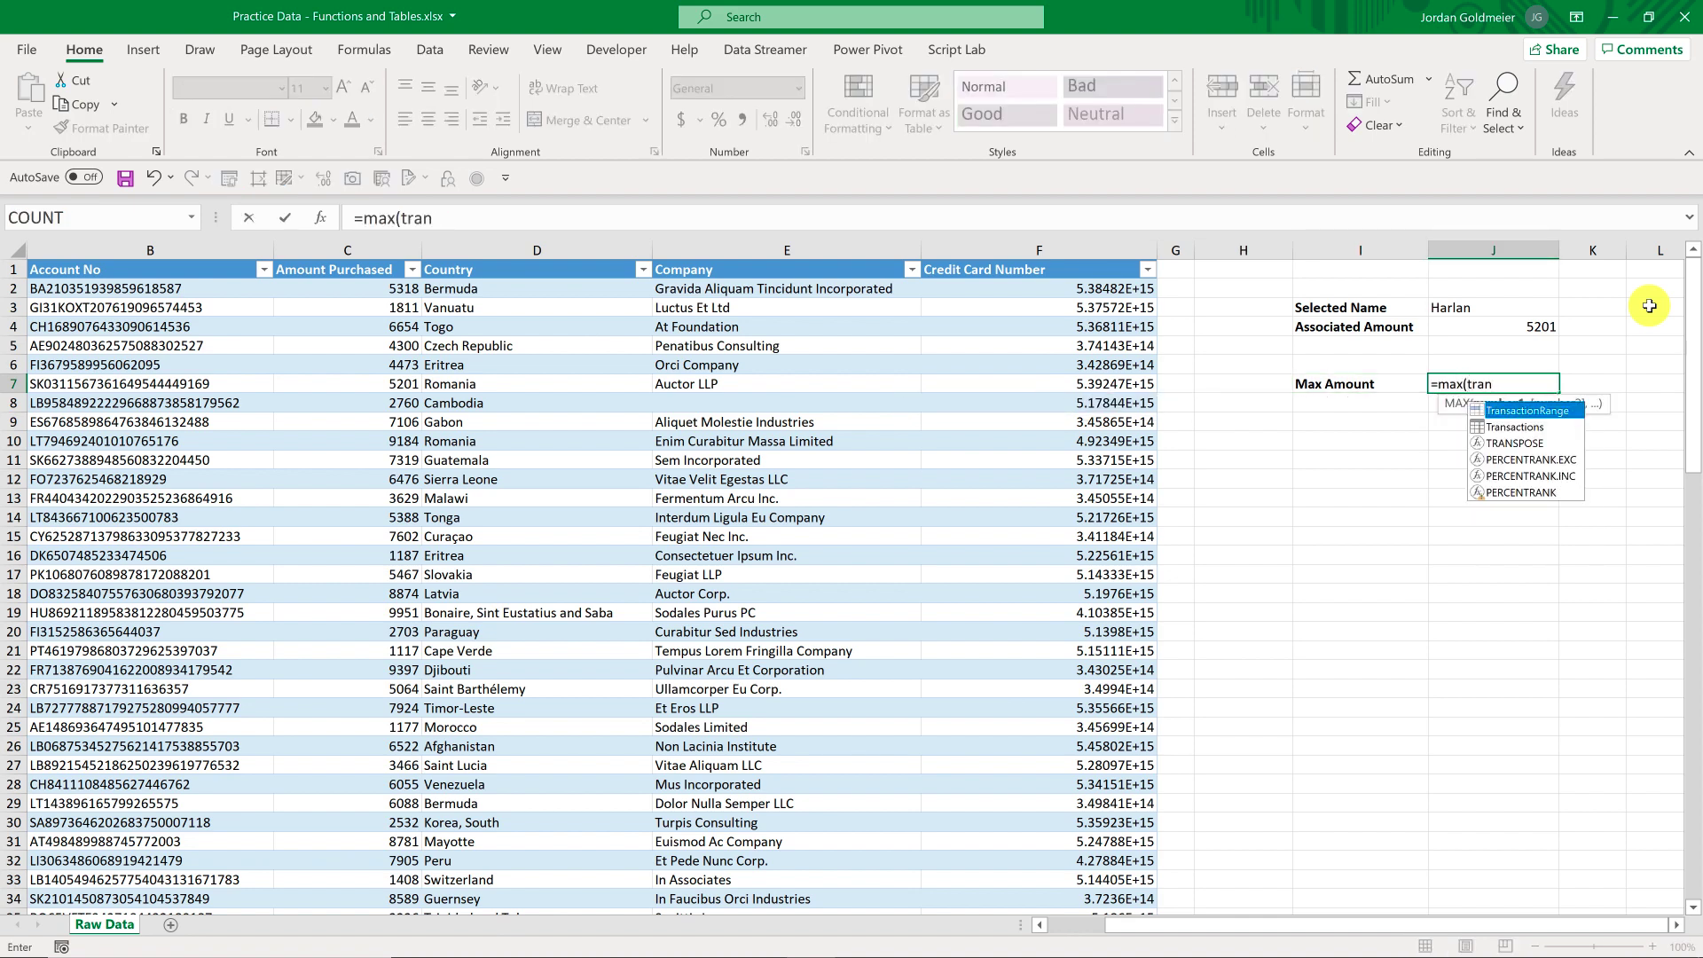
pyautogui.press('Down')
pyautogui.press('Tab')
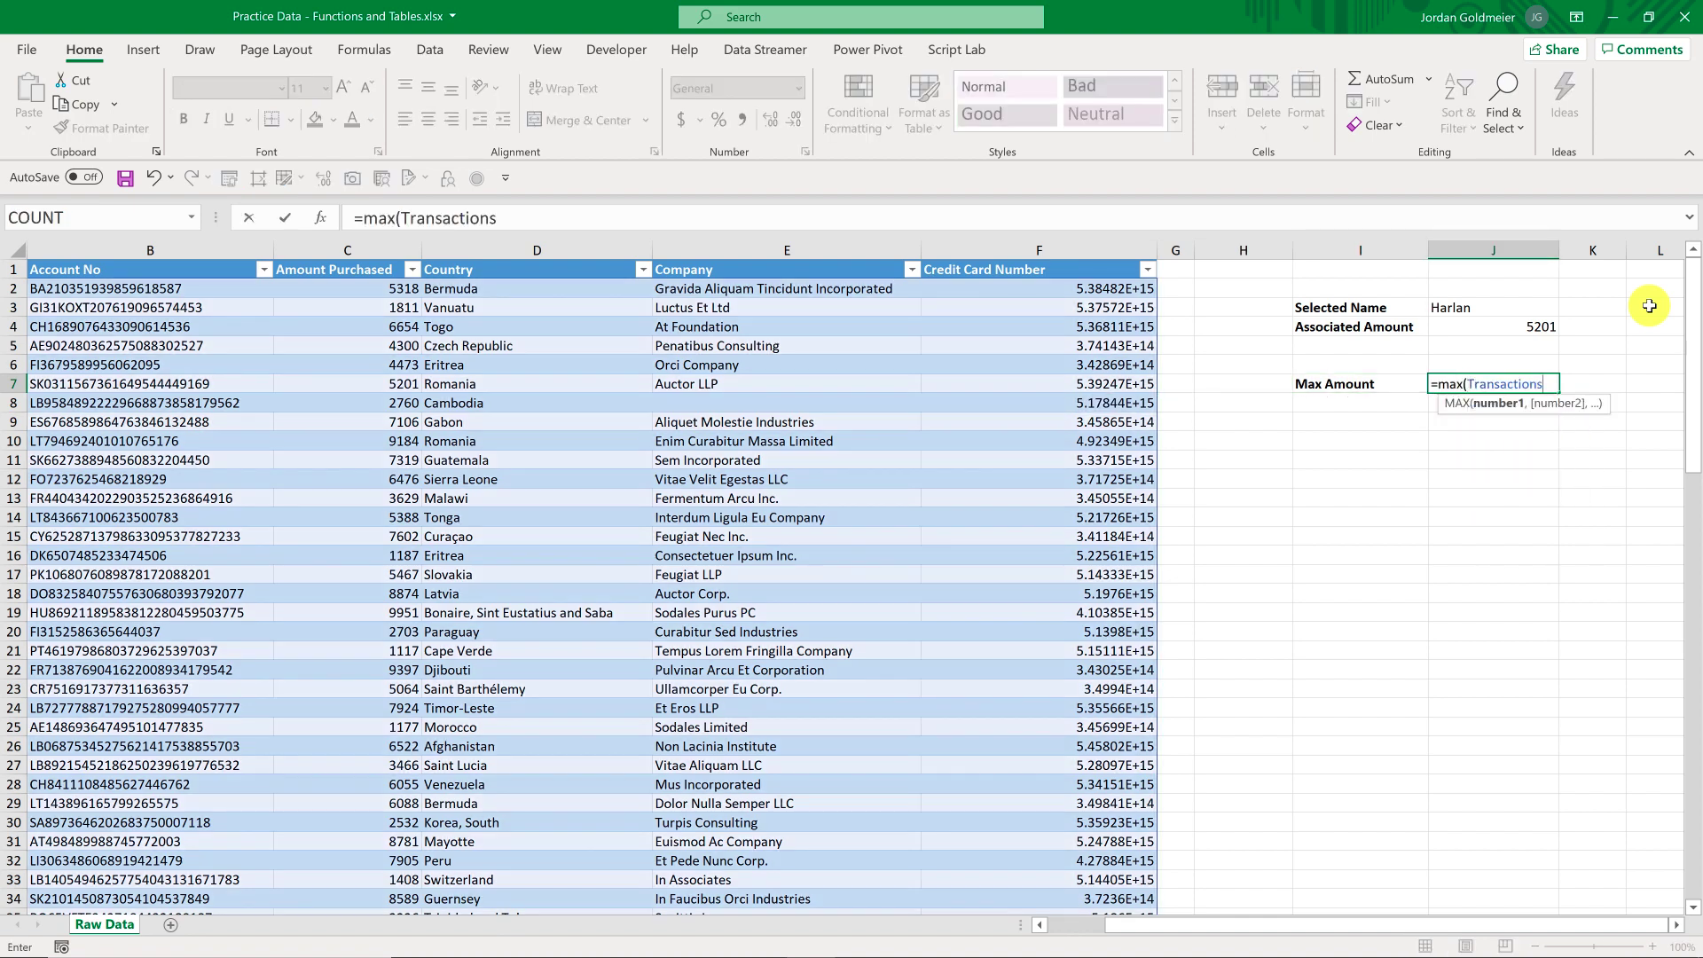
pyautogui.write('[')
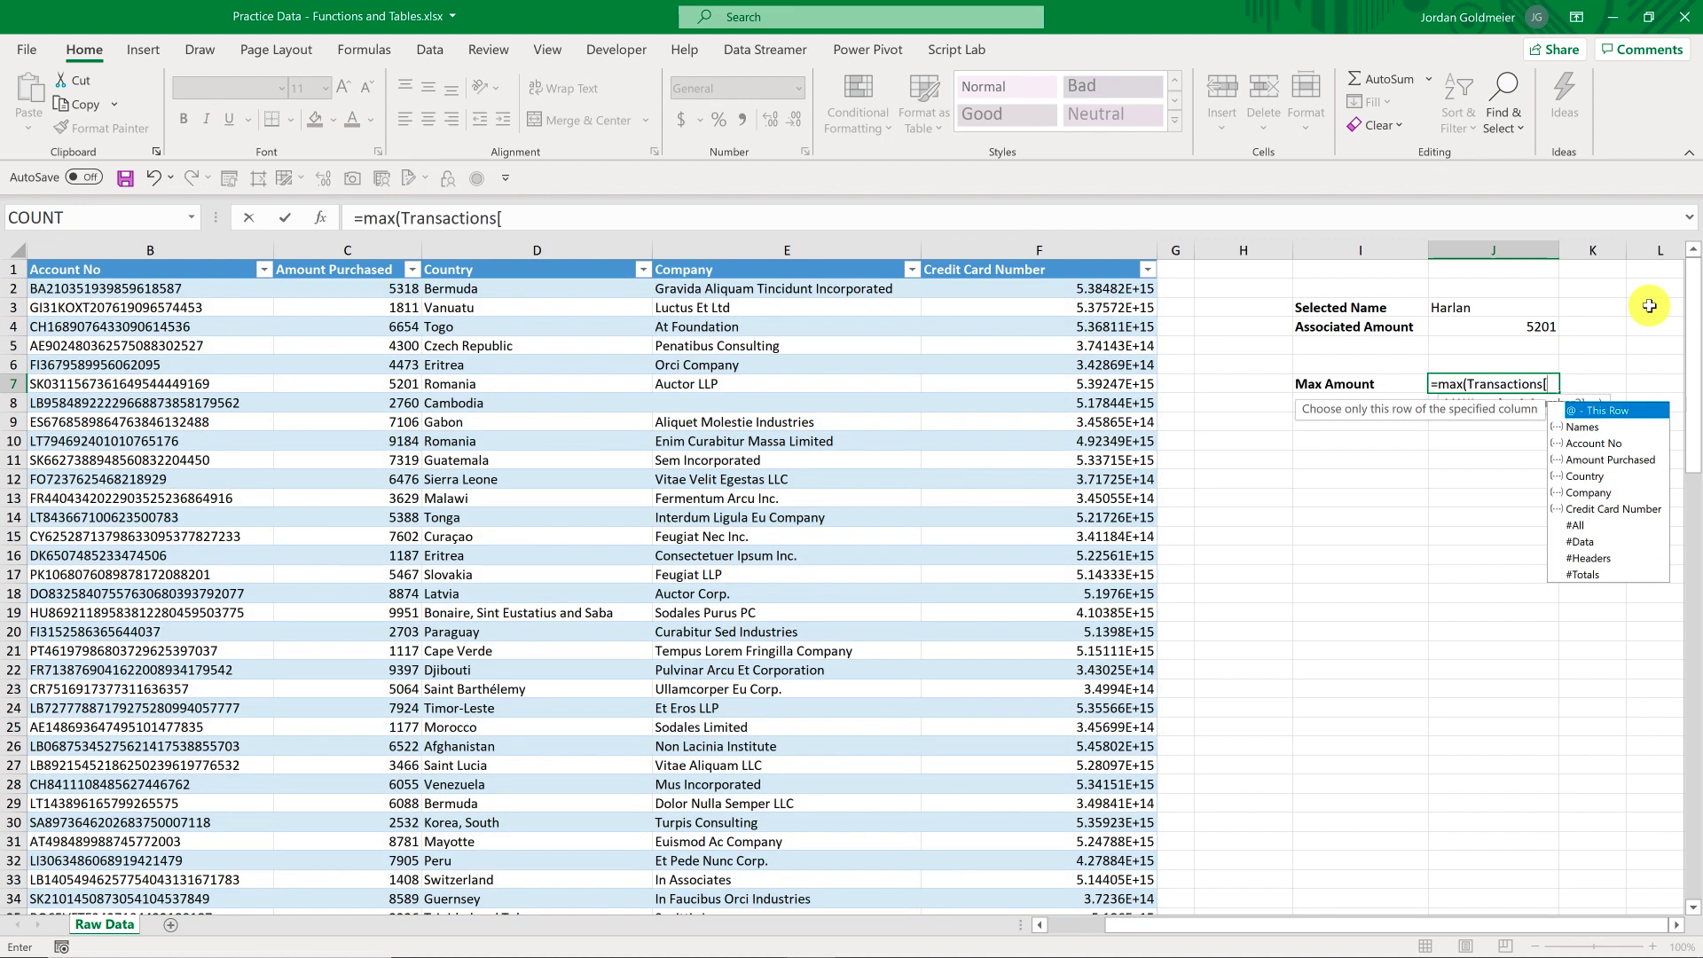
pyautogui.press('Down')
pyautogui.press('Down')
pyautogui.press('Down')
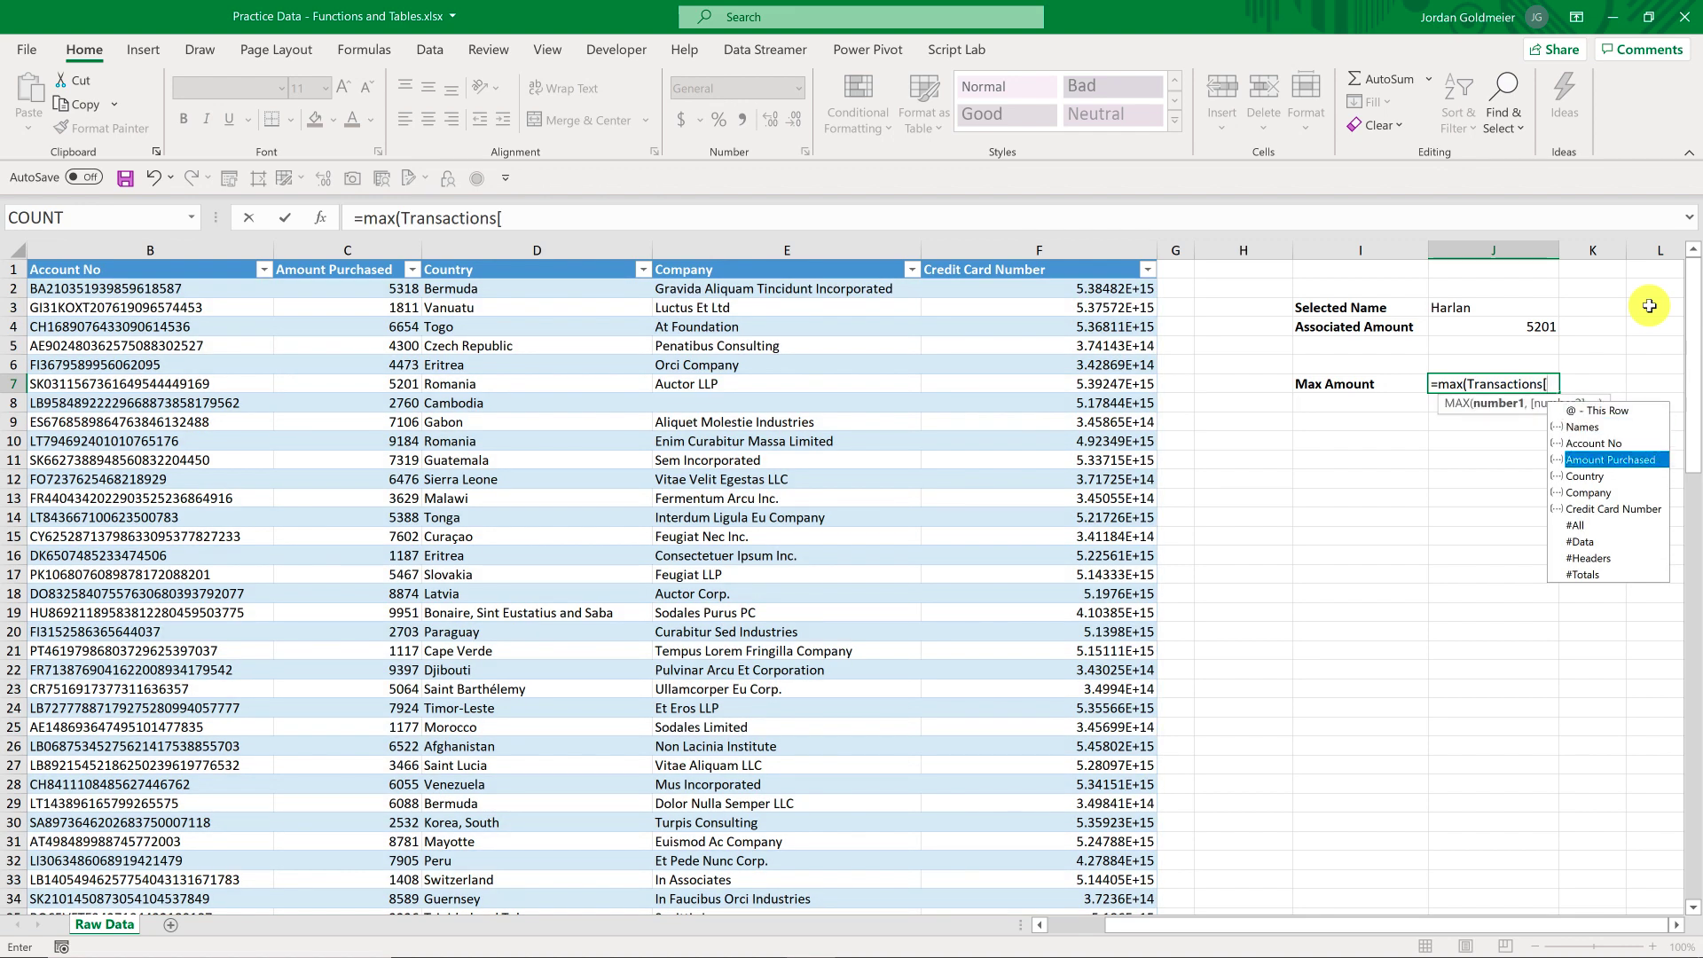
pyautogui.press('Tab')
pyautogui.write('])')
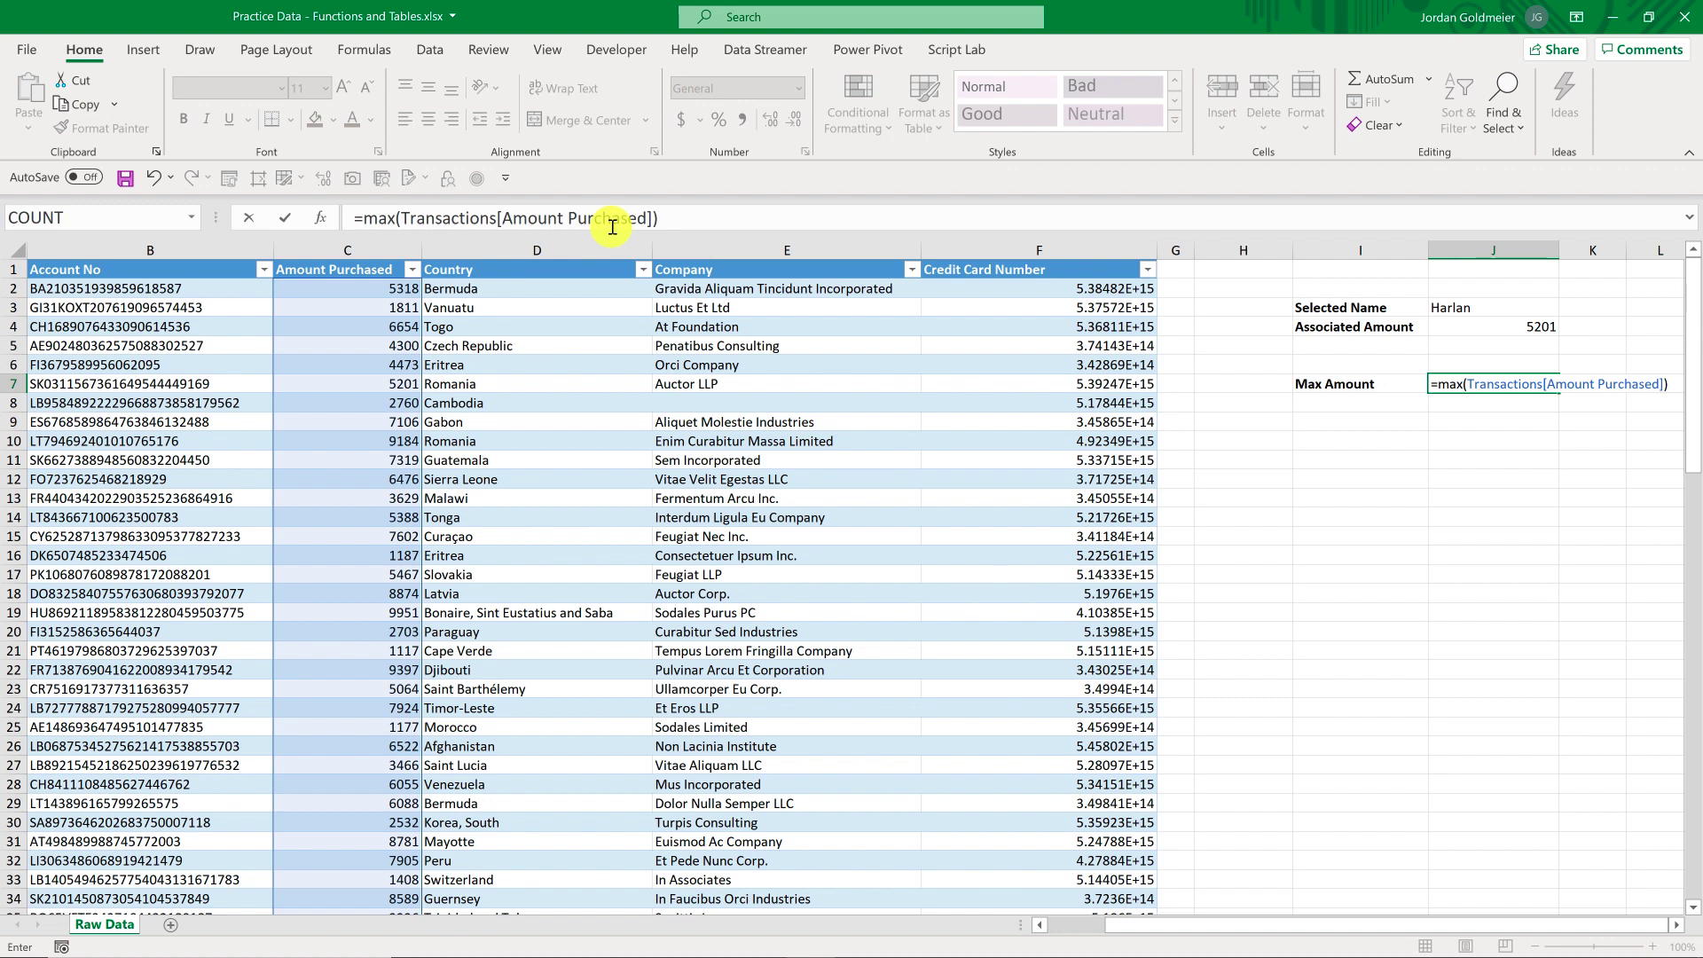
pyautogui.press('Return')
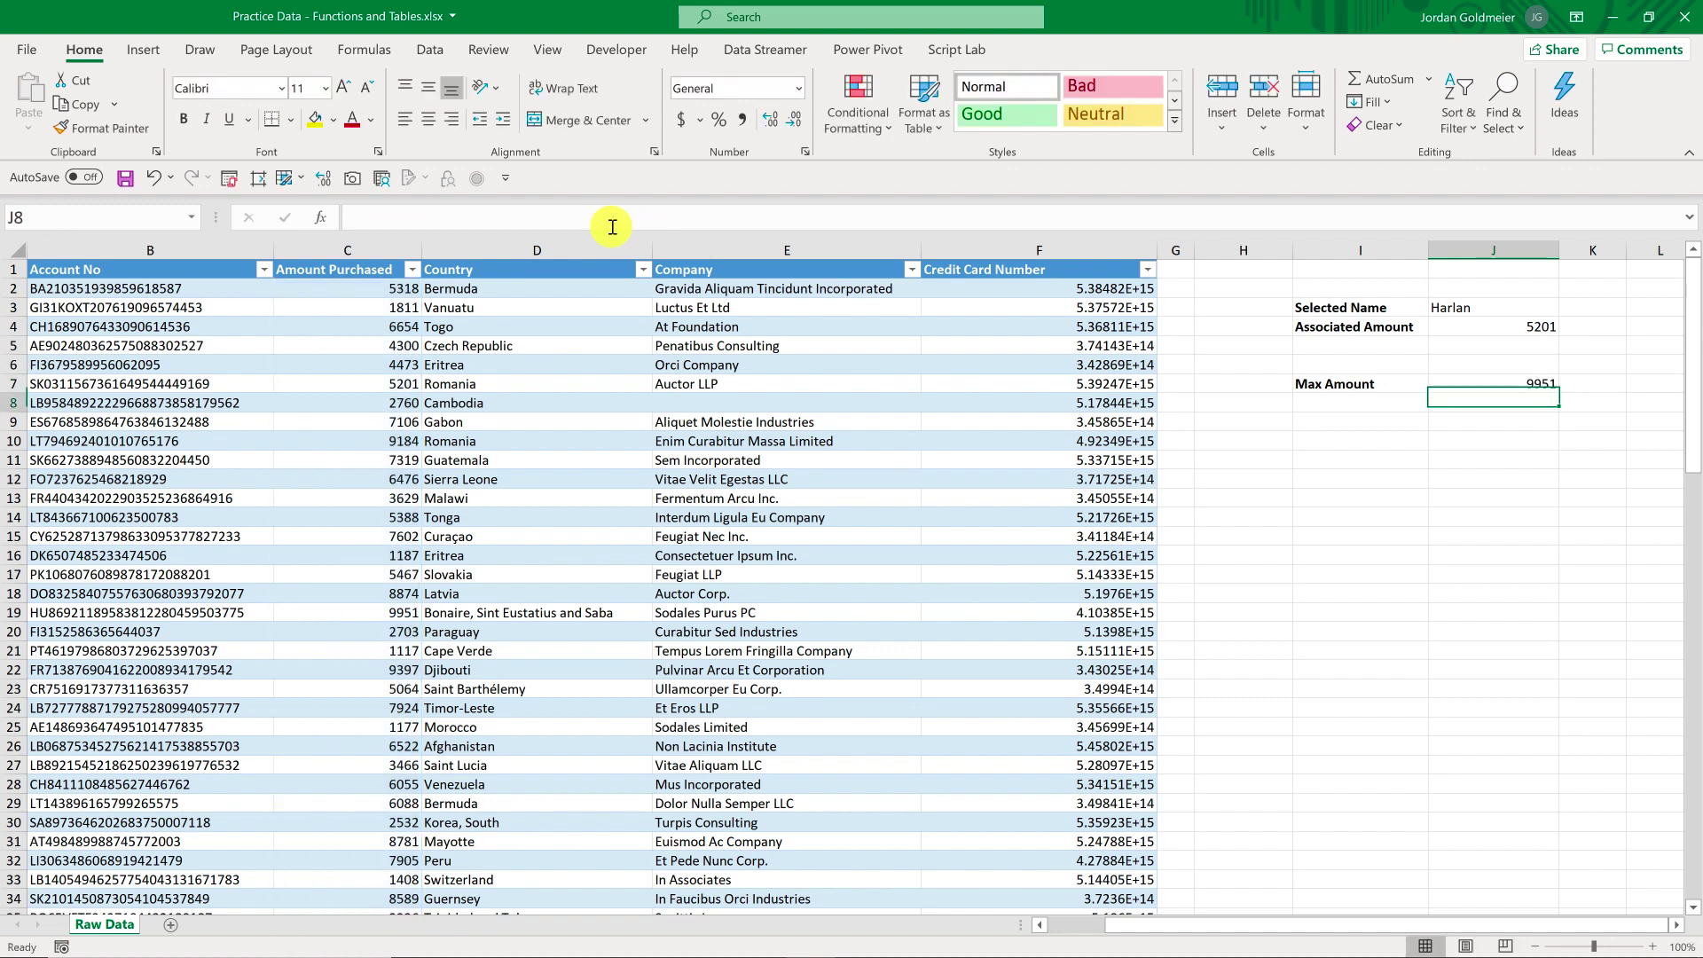
pyautogui.press('Left')
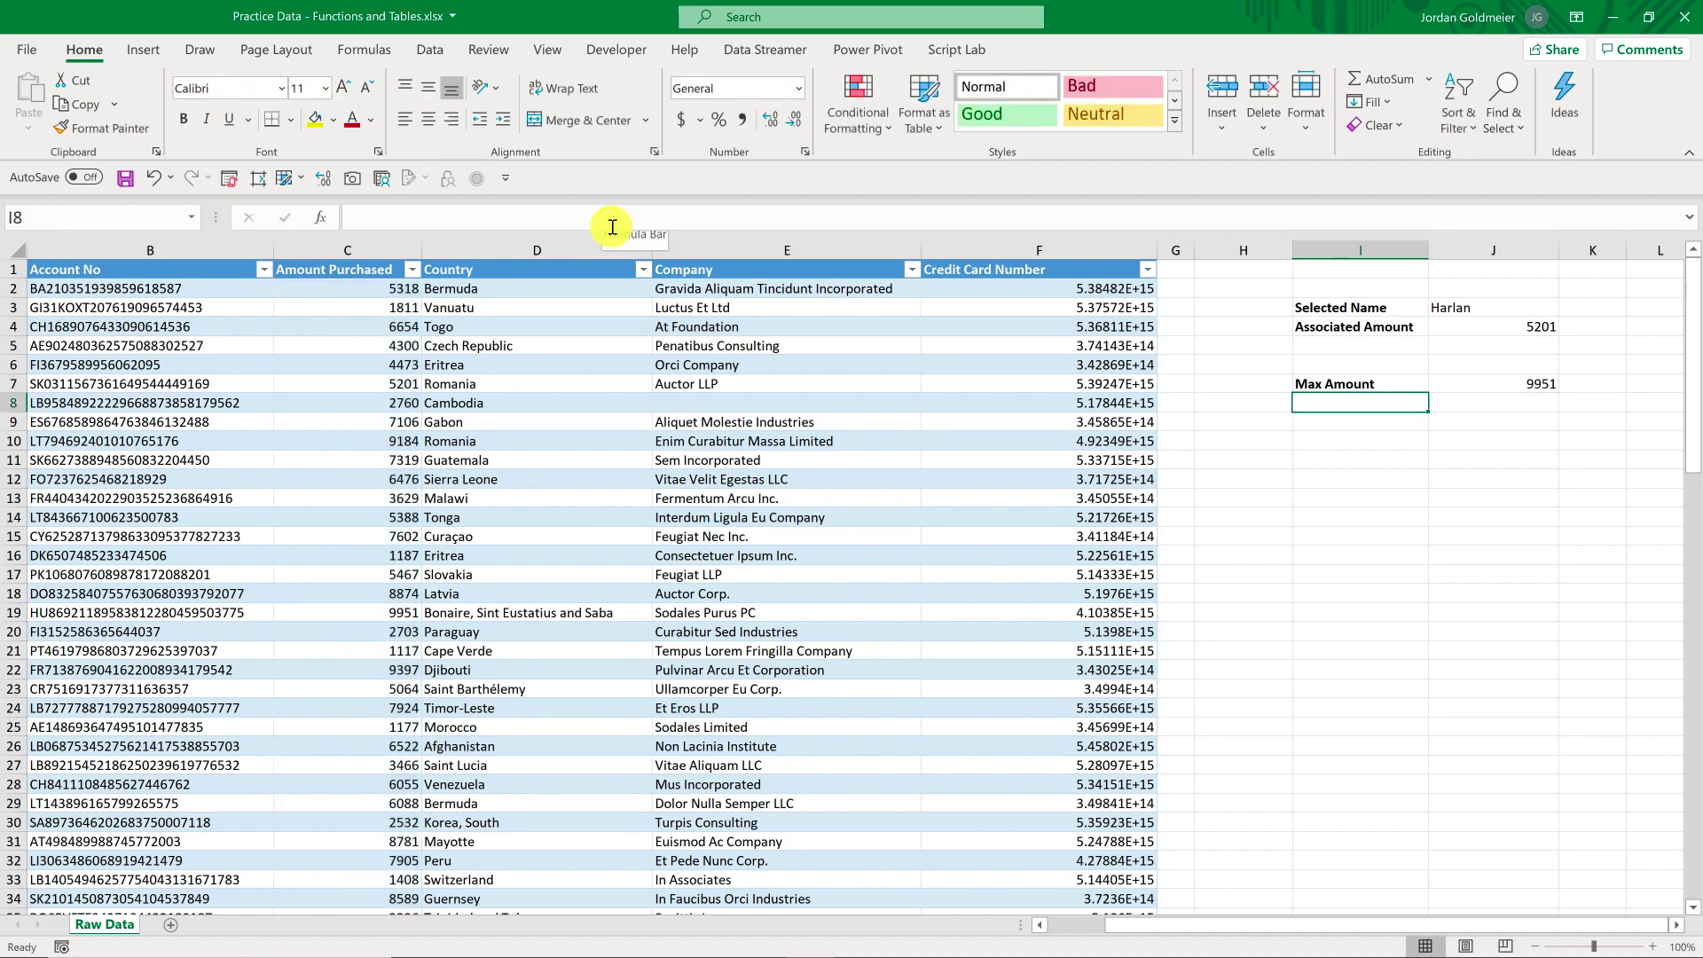
# Label I8 'Record Location'.
pyautogui.write('Matc')
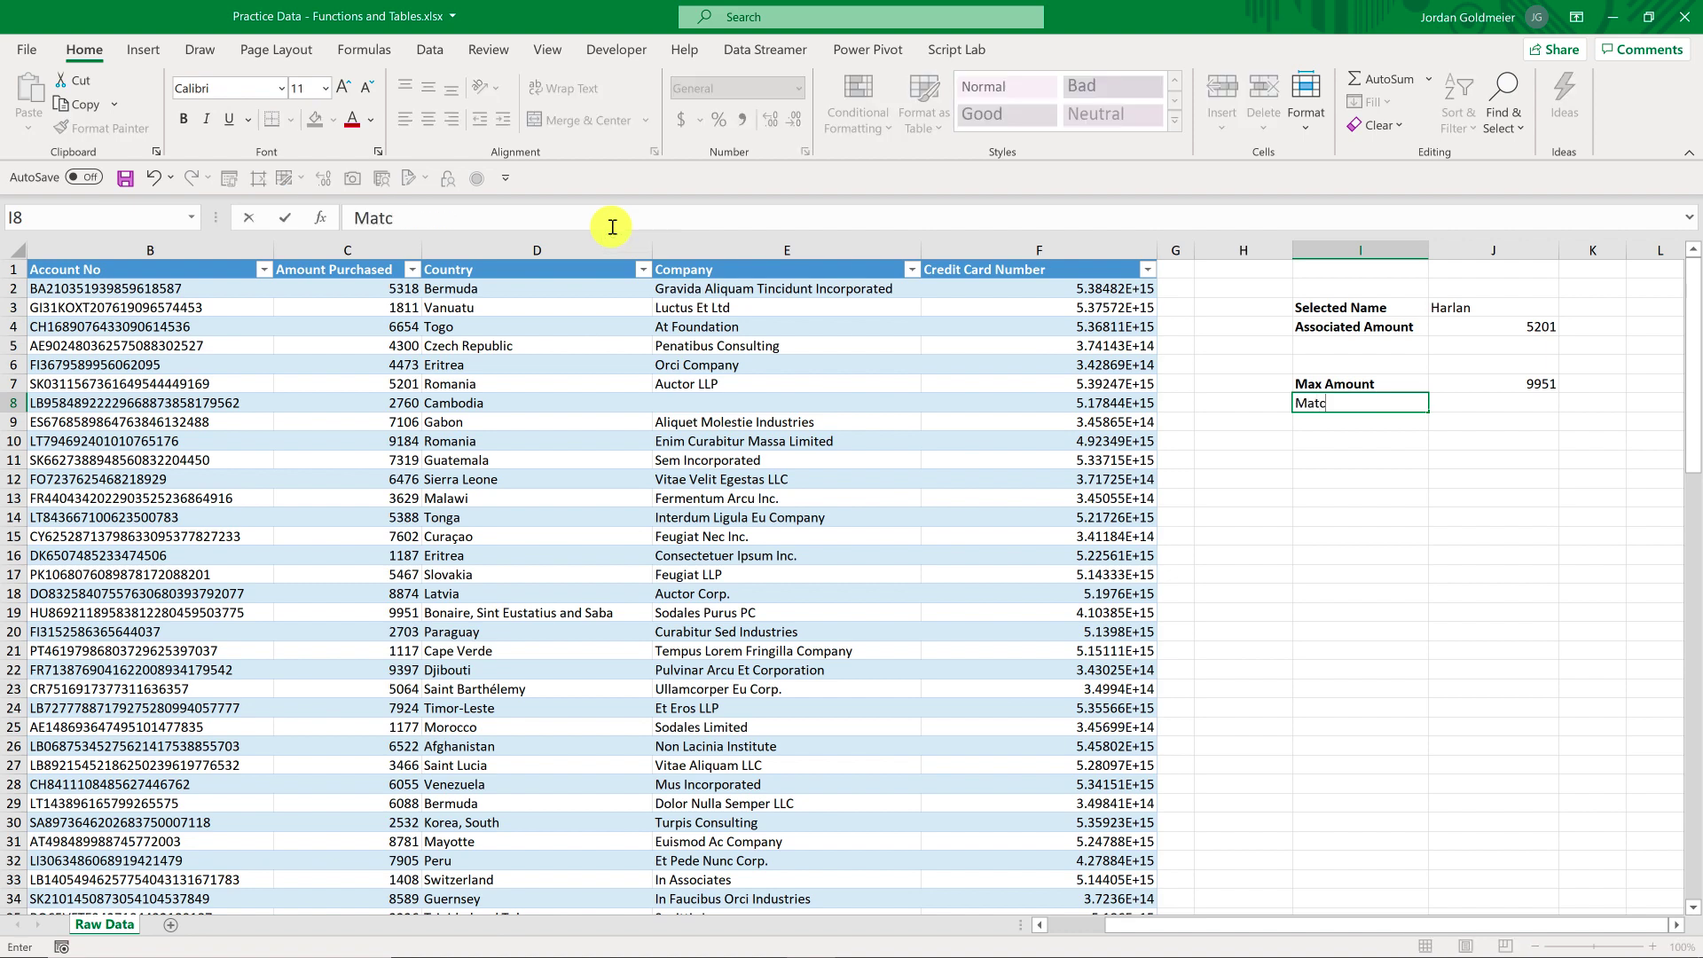
pyautogui.press('BackSpace')
pyautogui.press('BackSpace')
pyautogui.press('BackSpace')
pyautogui.write('Record Location')
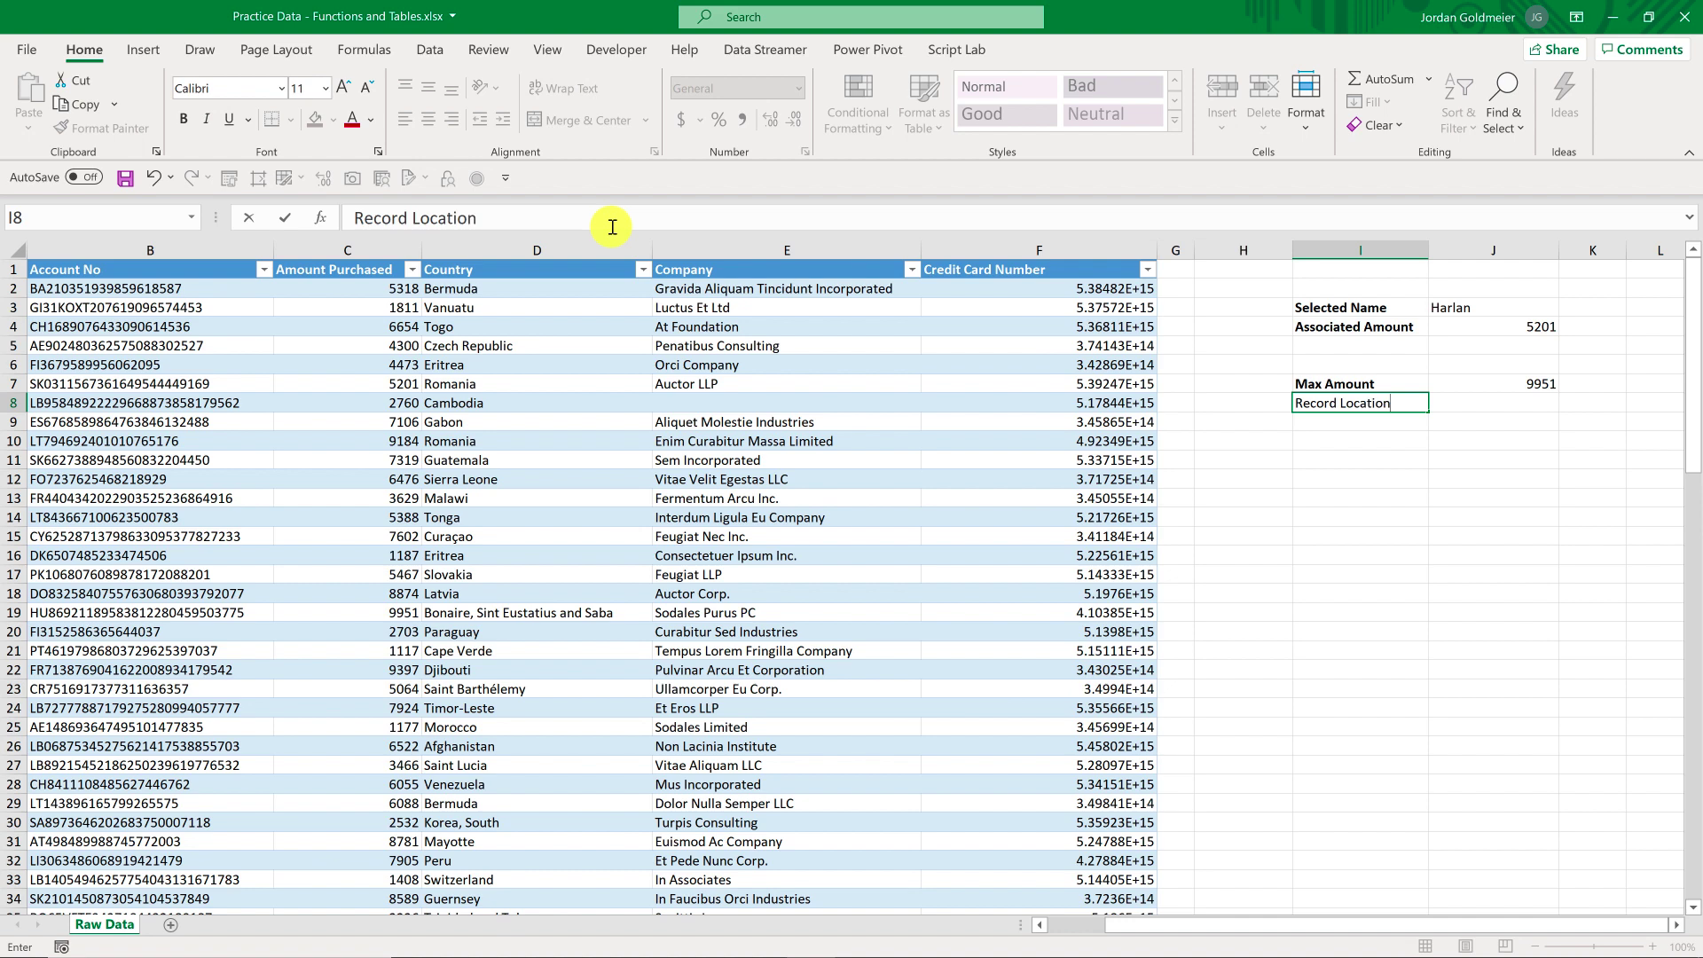
pyautogui.press('Tab')
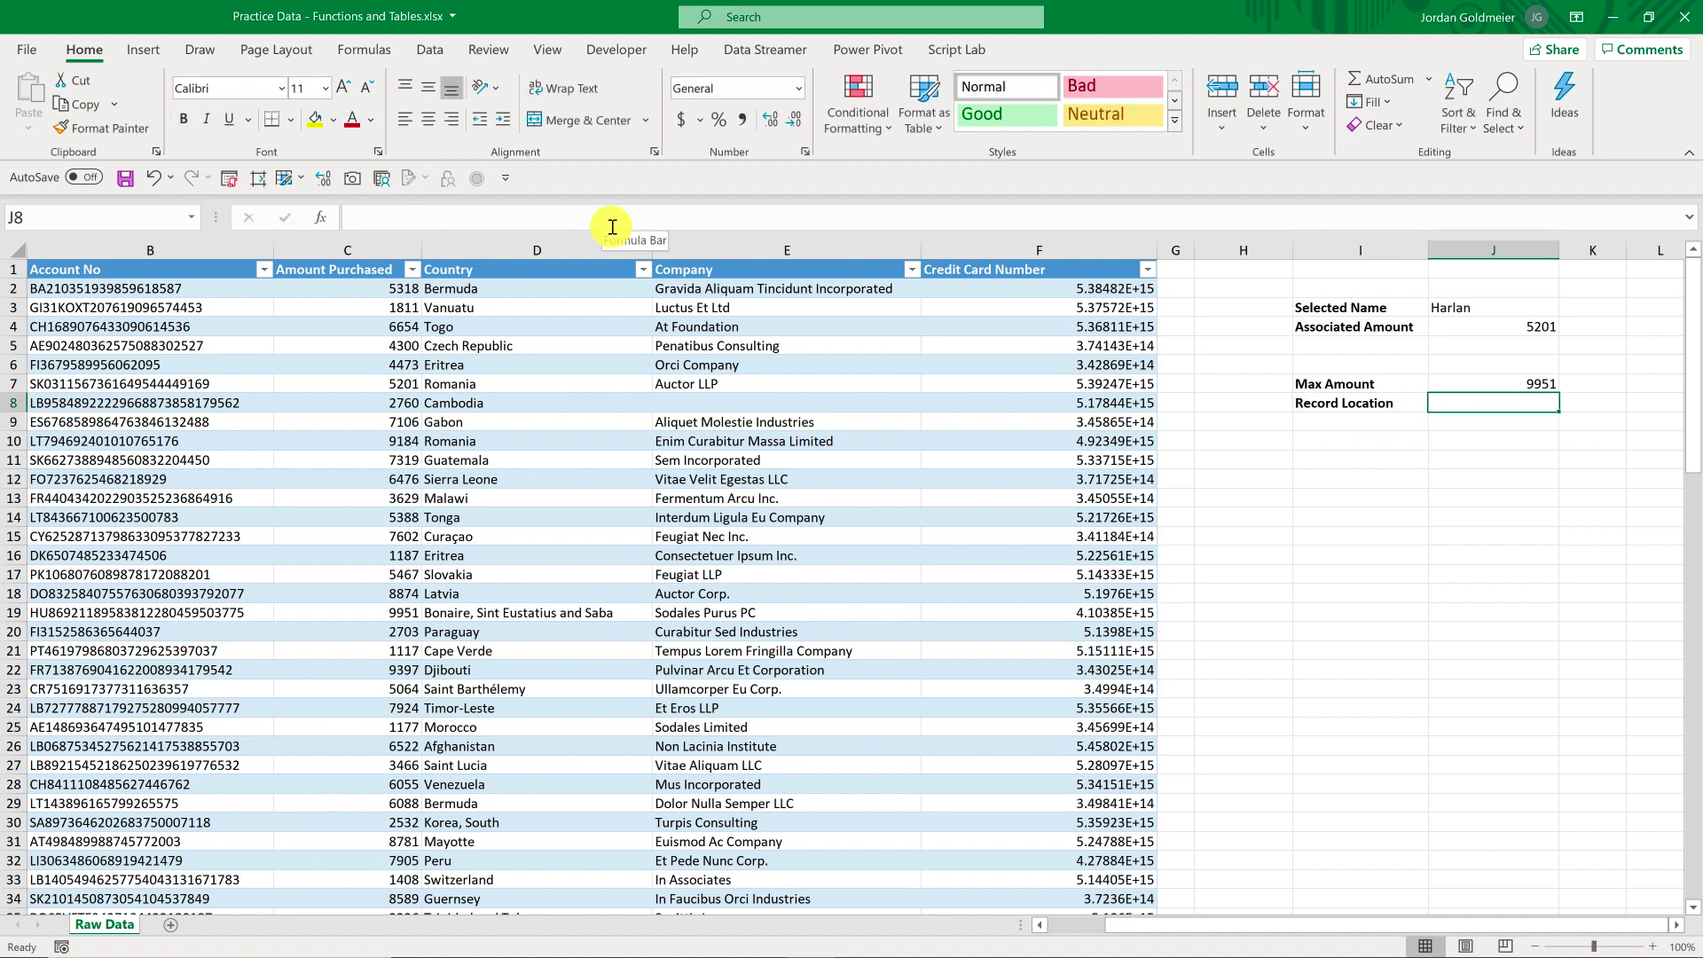
# Build =MATCH(J7,Transactions[Amount Purchased]) in J8 to locate the Max Amount.
pyautogui.write('=match(')
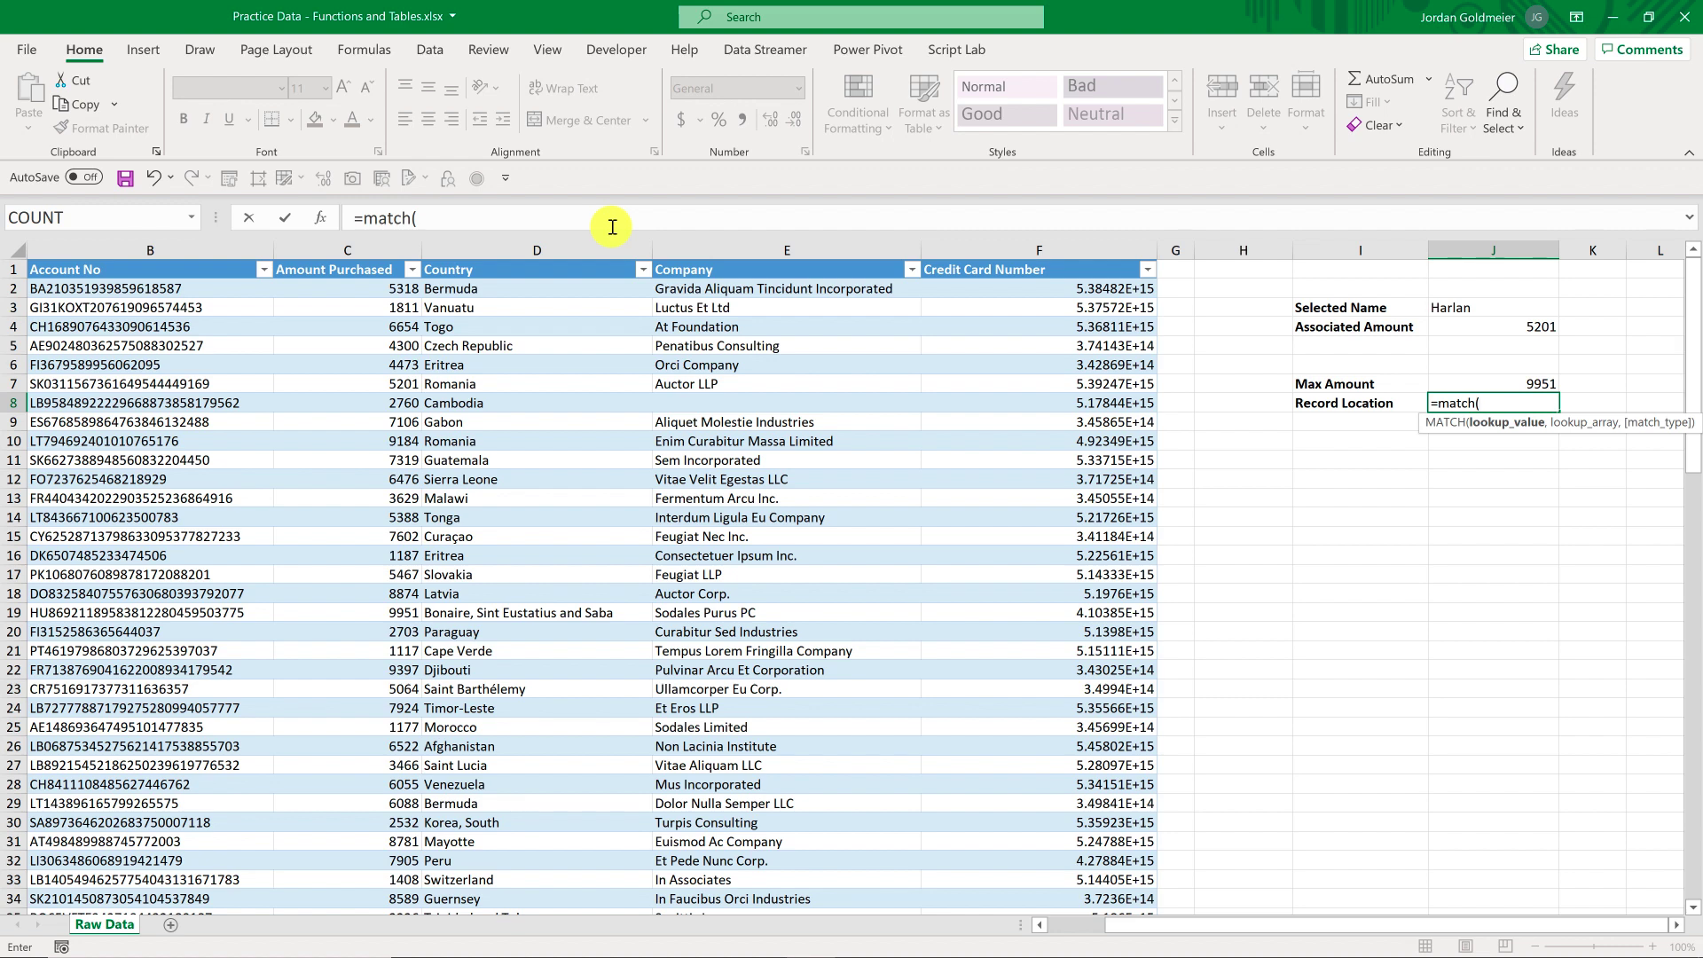
pyautogui.press('Up')
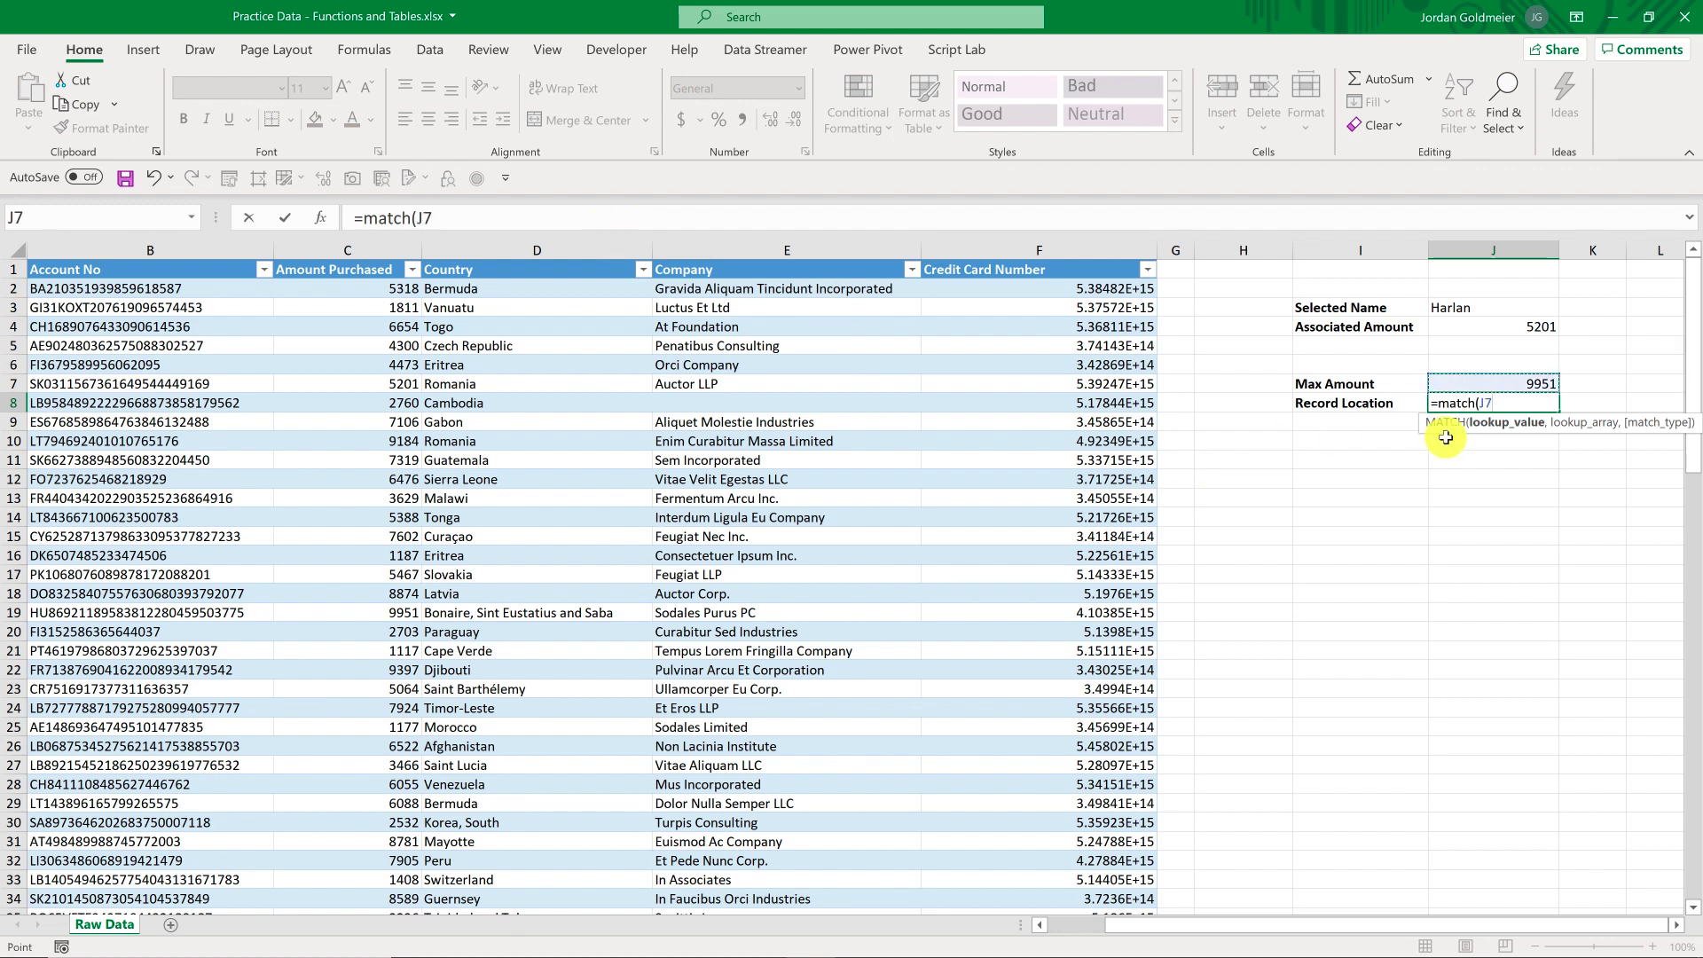
pyautogui.moveTo(1447, 431); pyautogui.dragTo(386, 257)
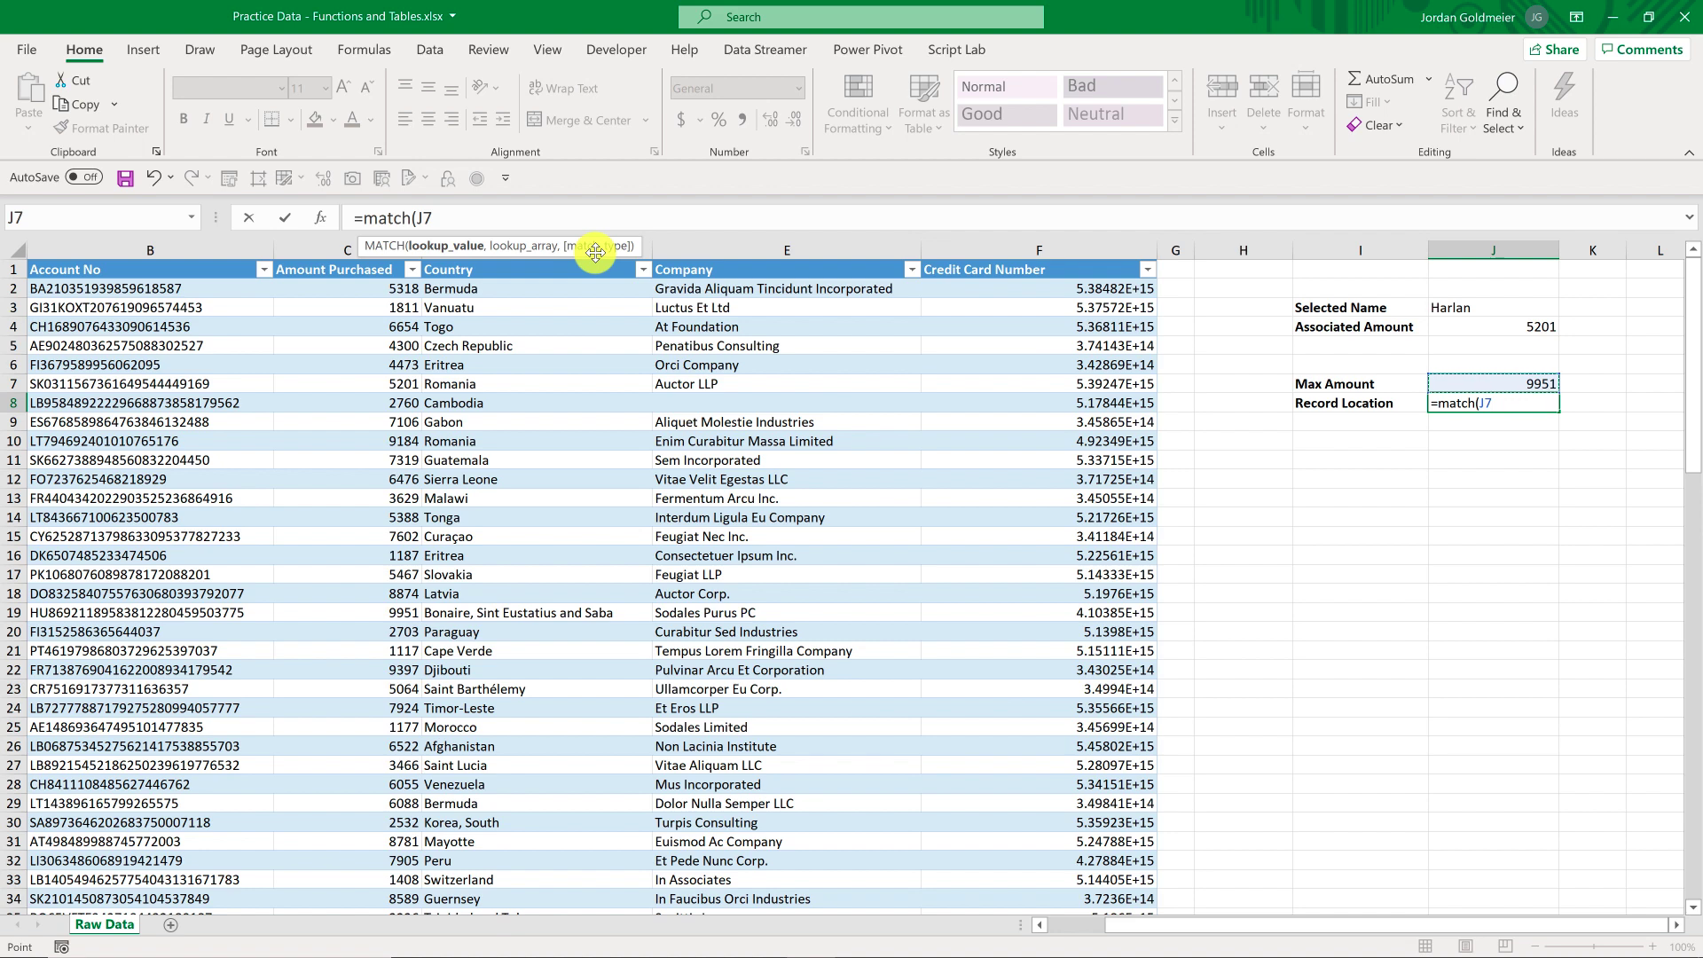
pyautogui.click(477, 209)
pyautogui.write(',')
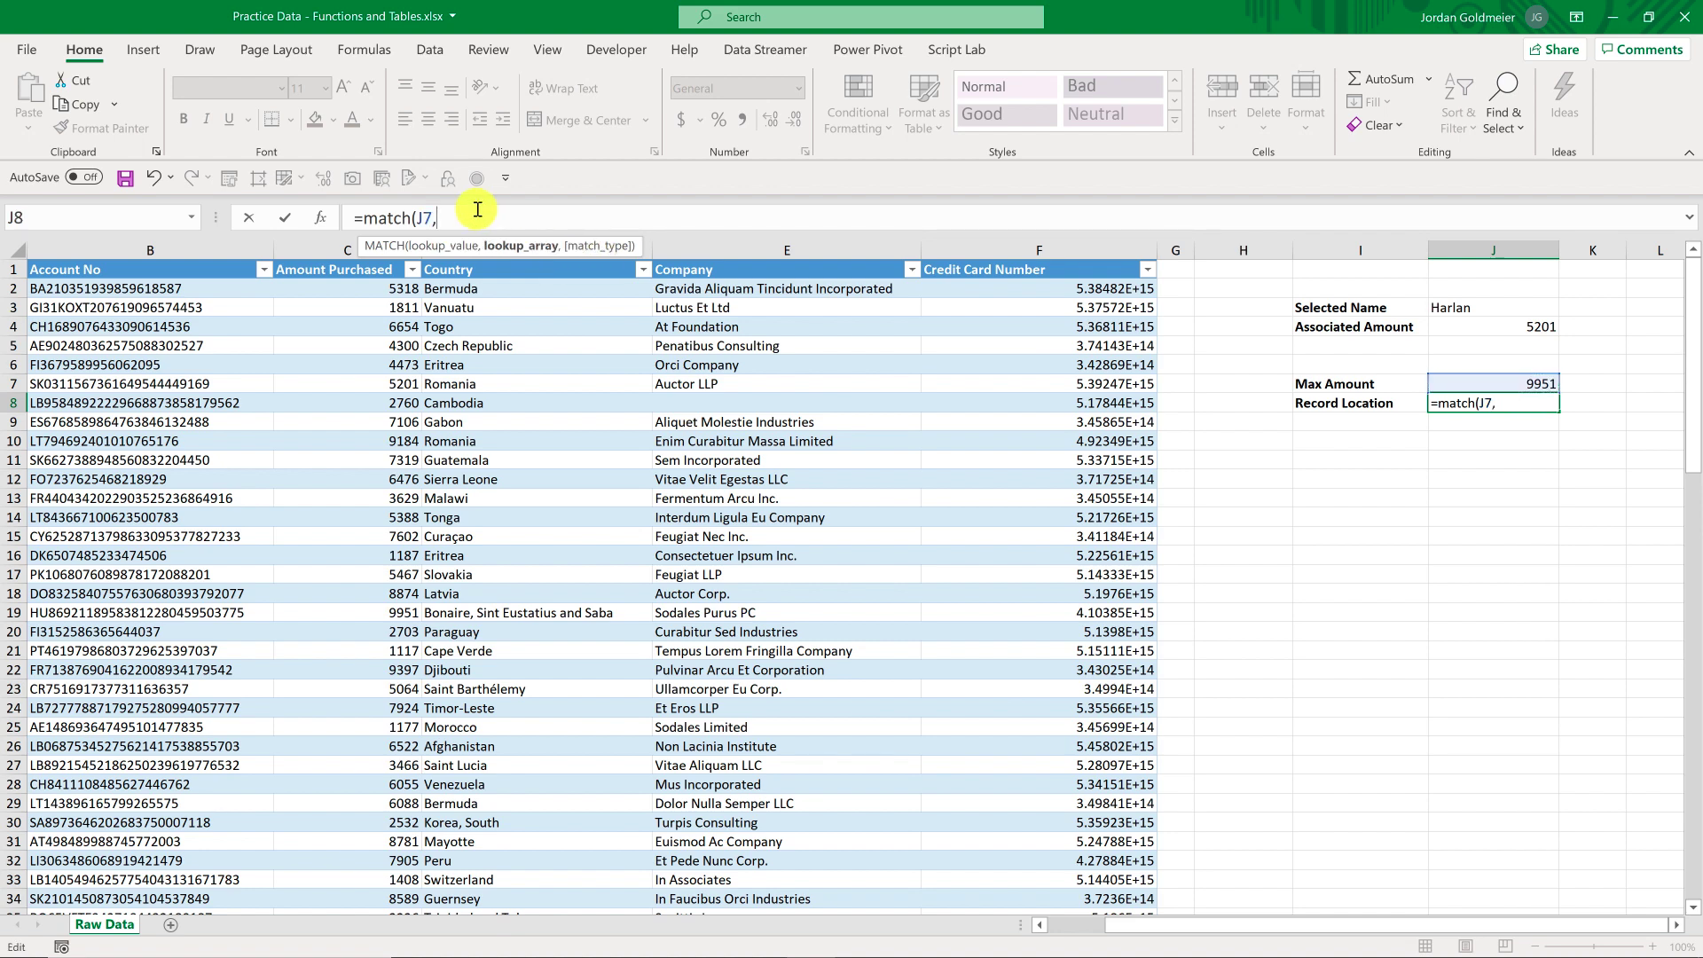
pyautogui.write('match')
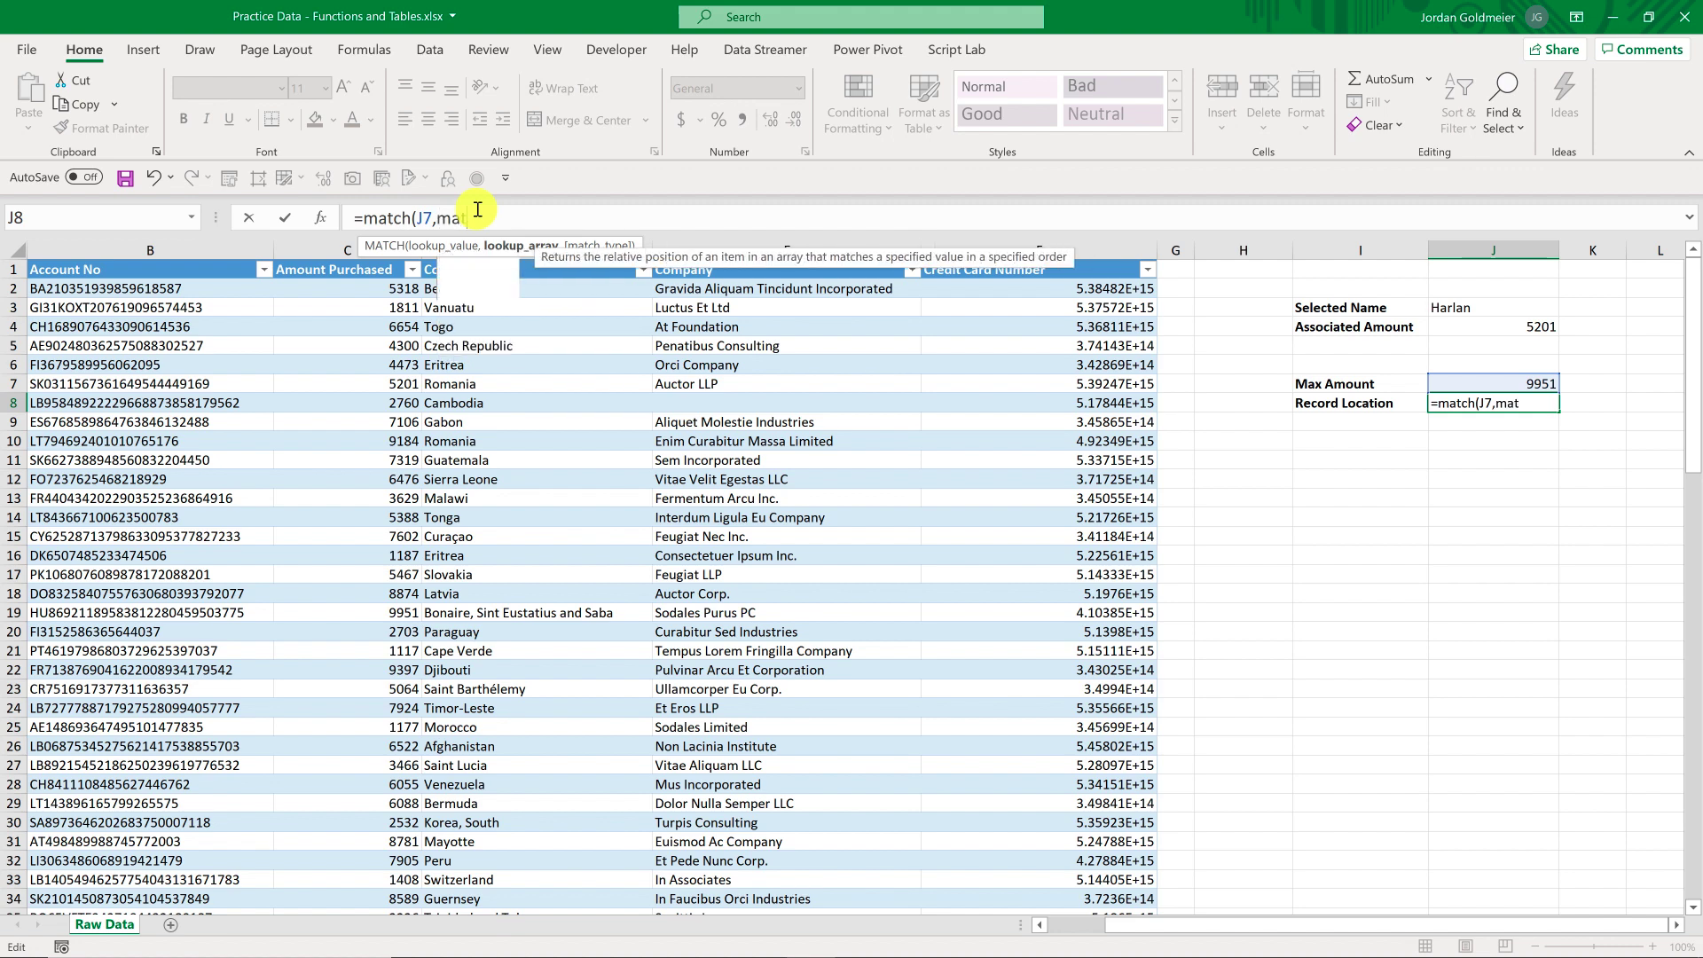
pyautogui.press('BackSpace')
pyautogui.press('BackSpace')
pyautogui.press('BackSpace')
pyautogui.press('BackSpace')
pyautogui.write('transac')
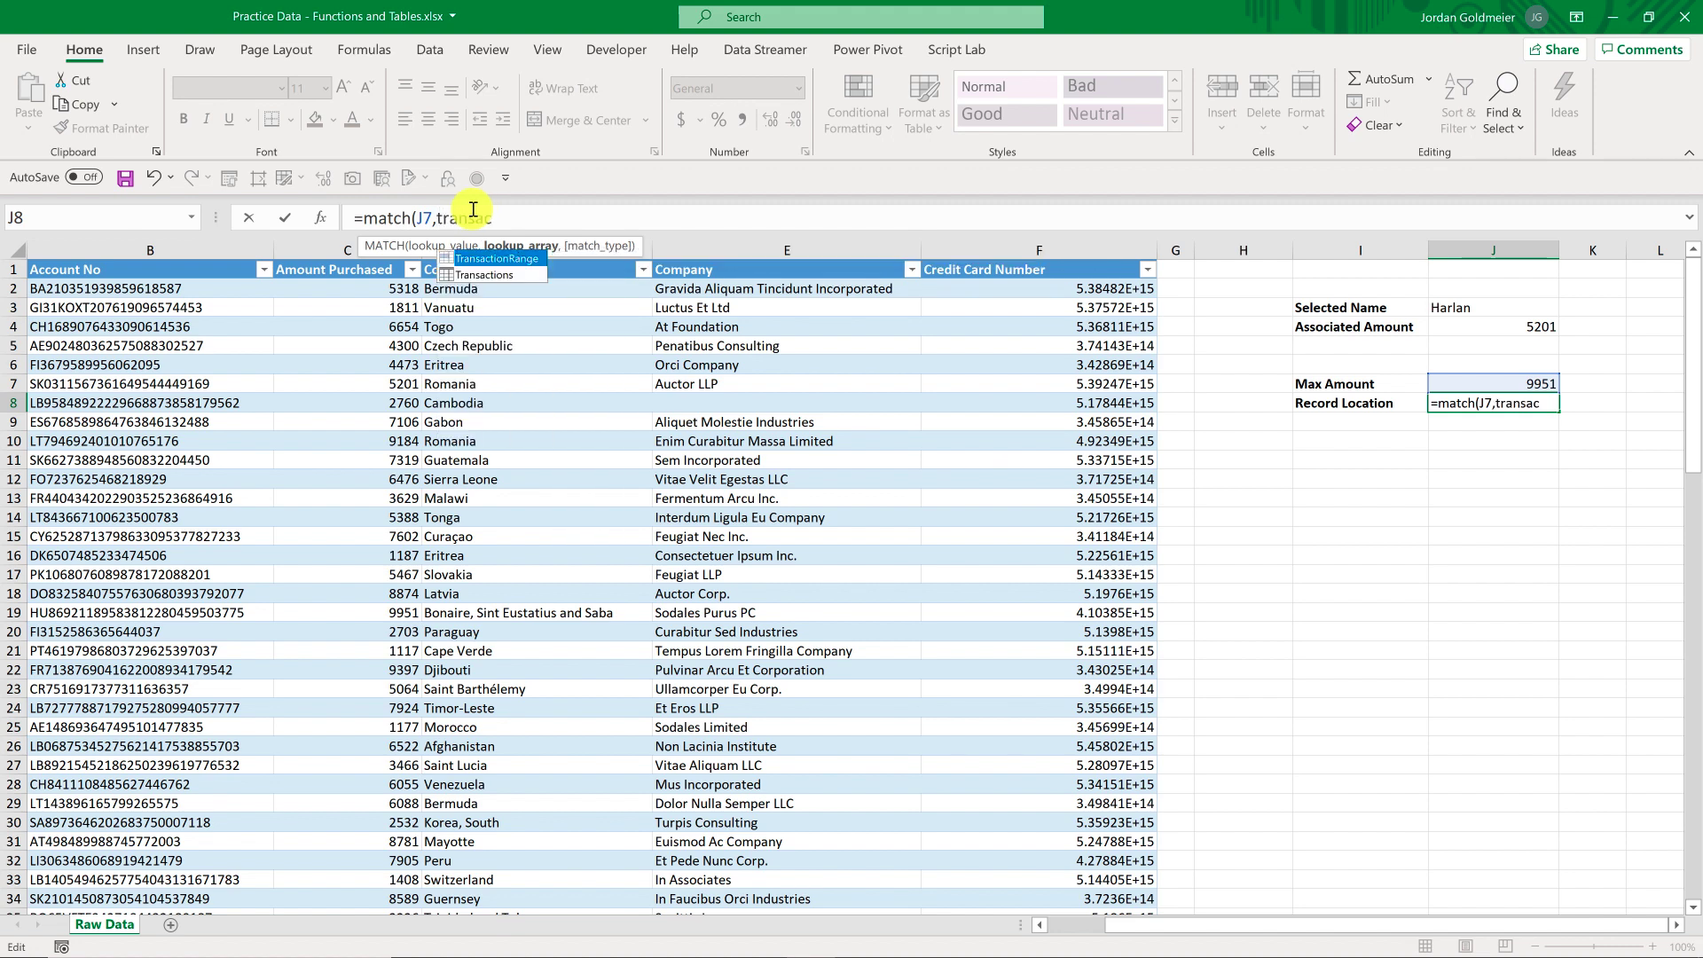
pyautogui.press('Down')
pyautogui.press('Tab')
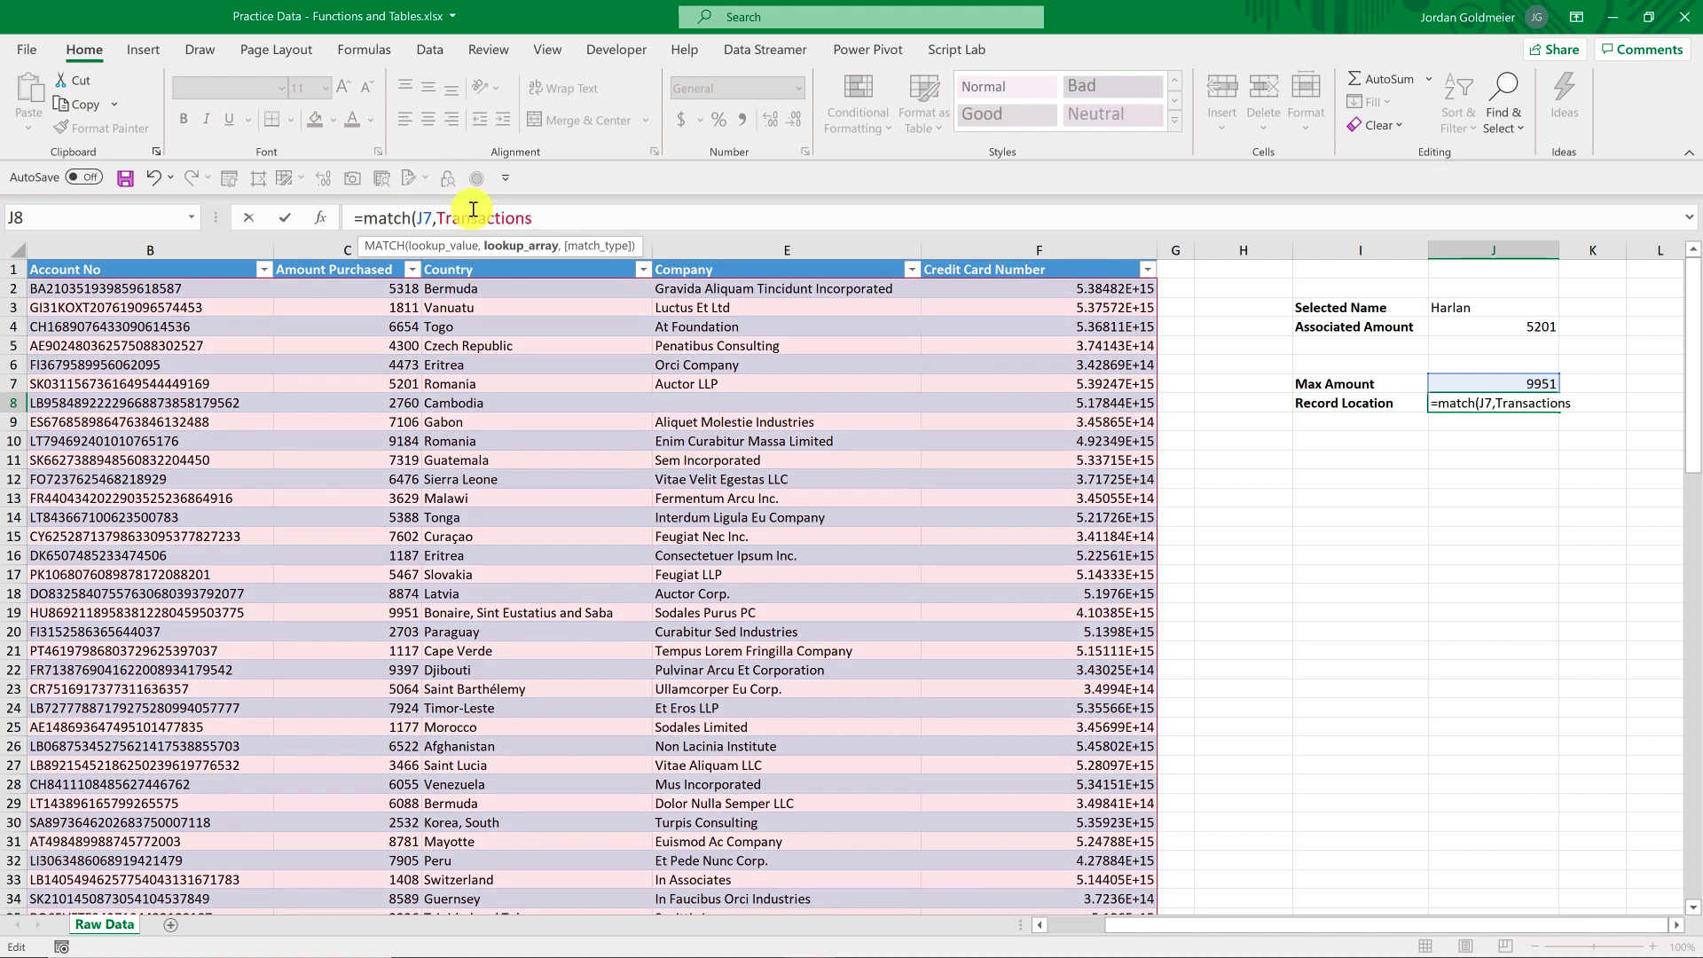
pyautogui.write('[amoun')
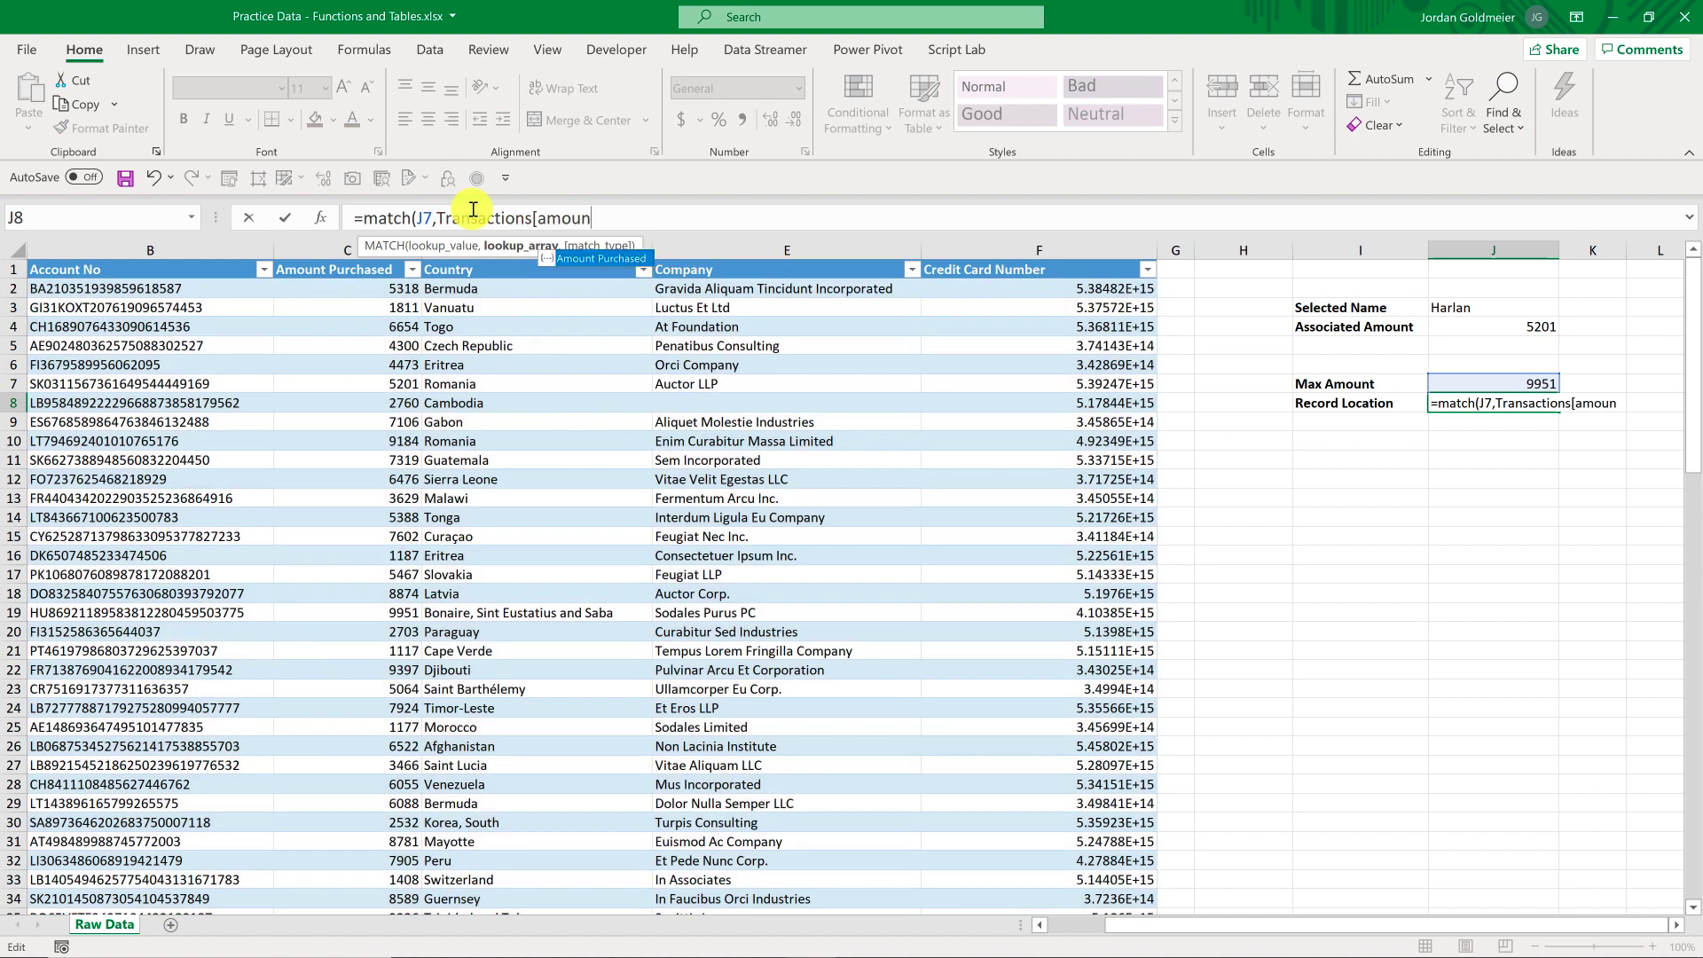
pyautogui.press('Tab')
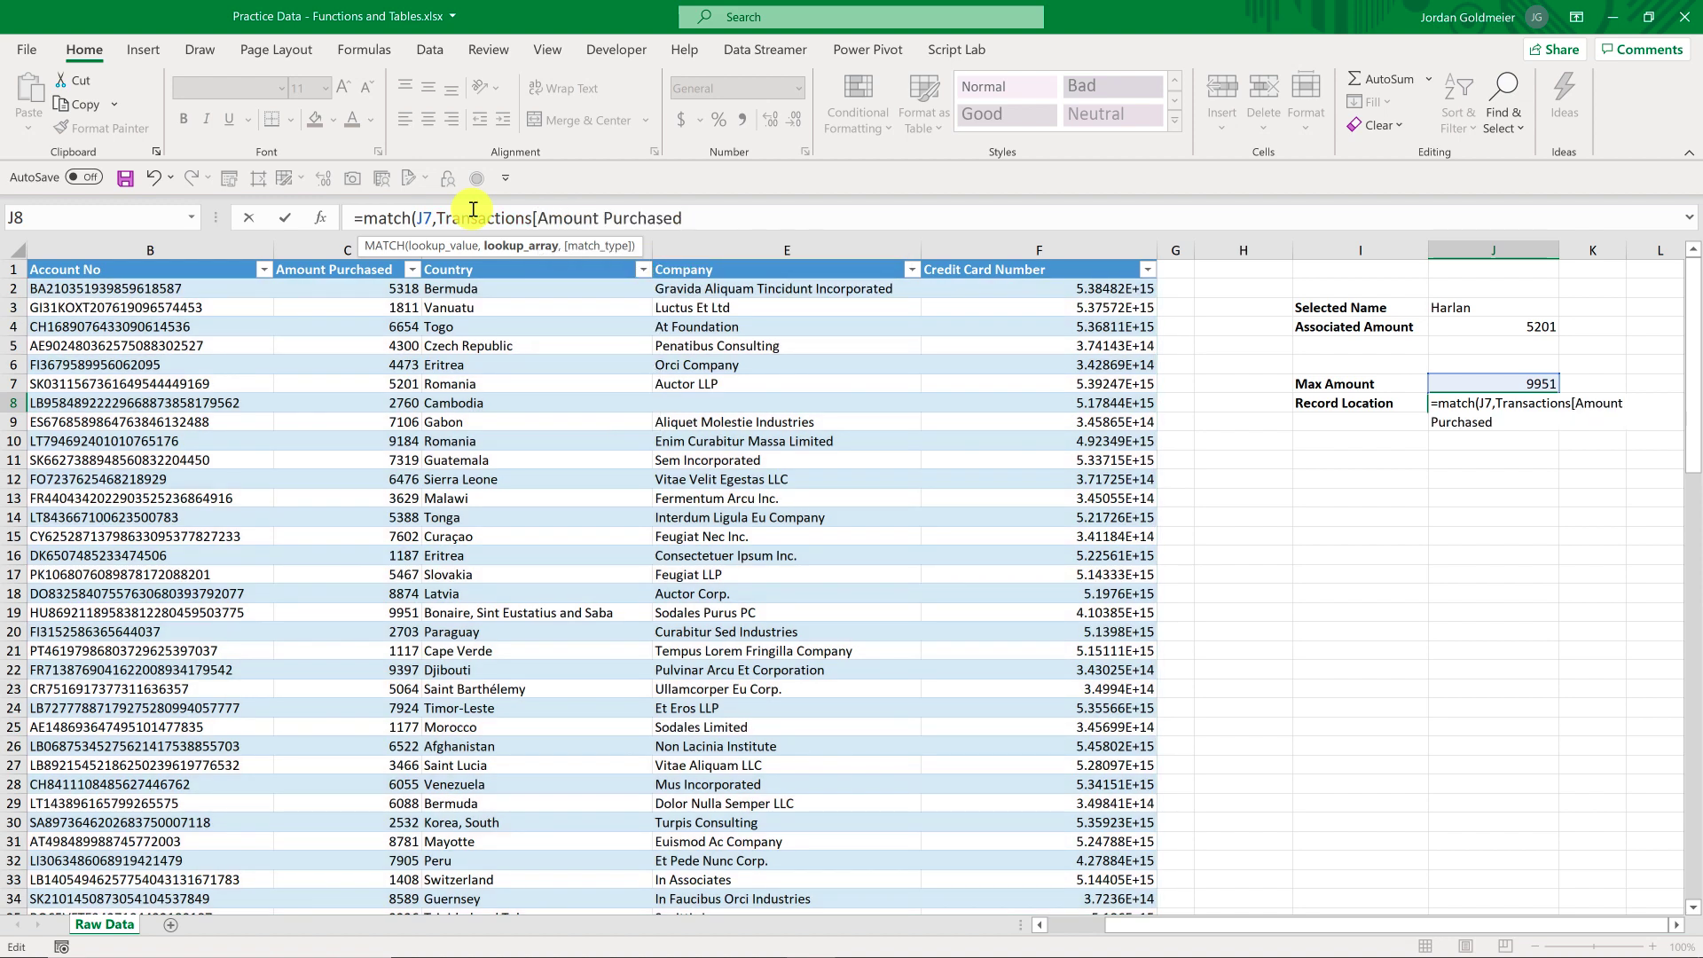
pyautogui.write(']')
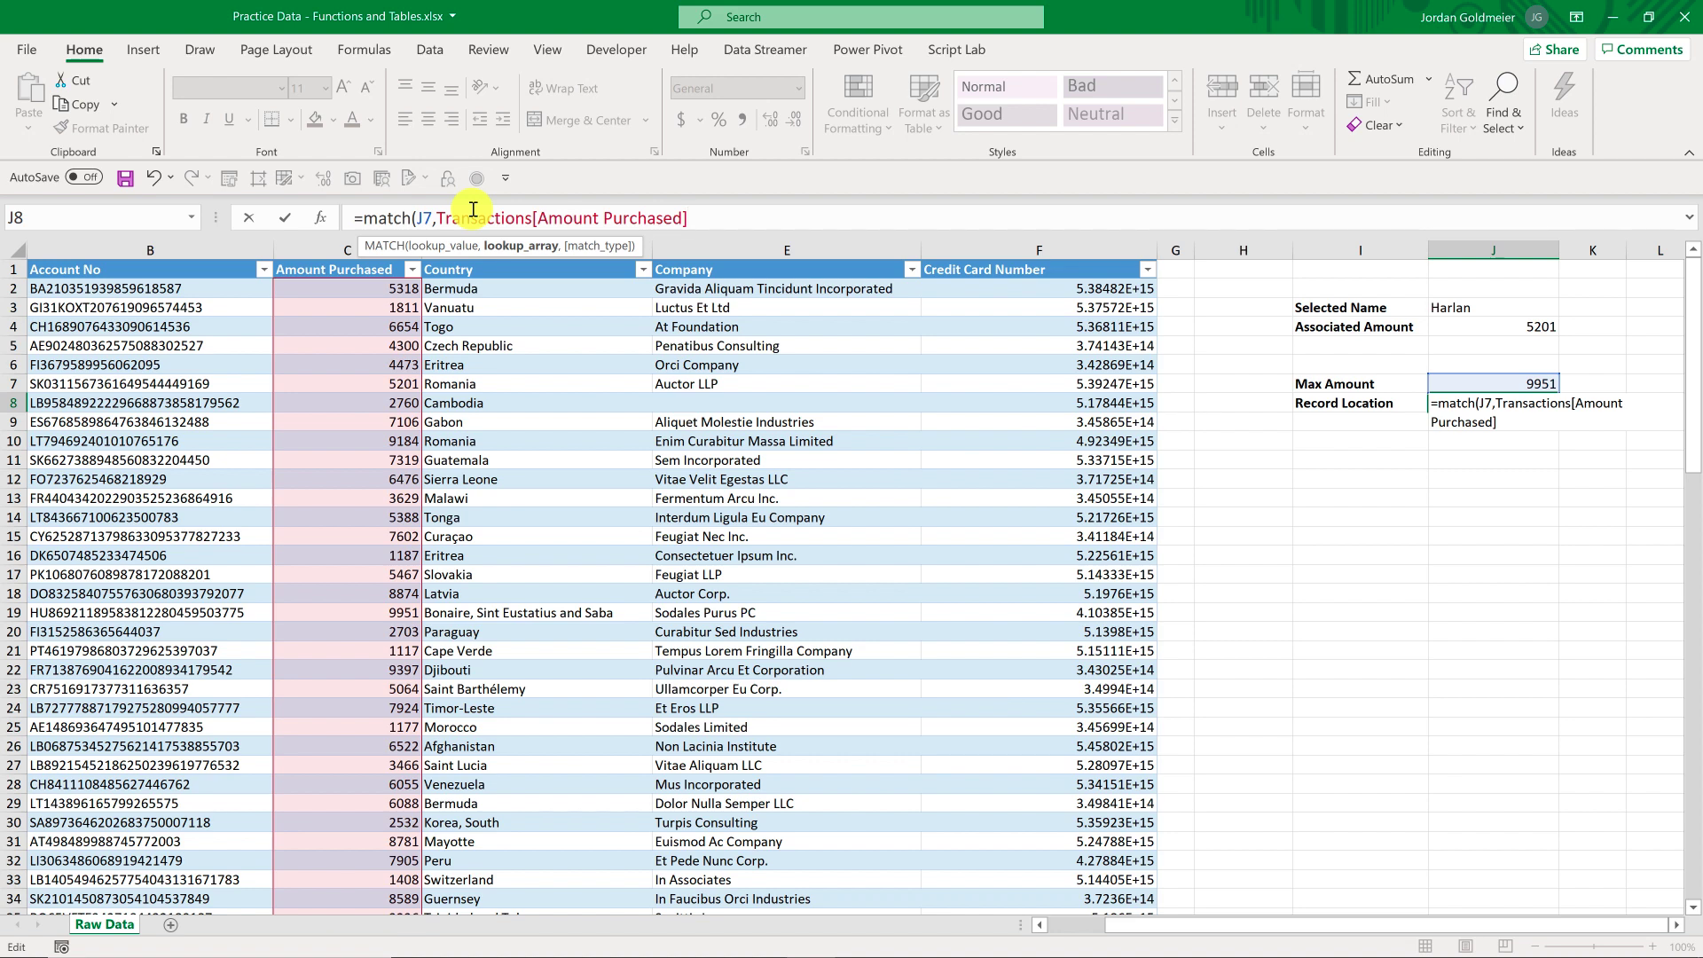
pyautogui.write(')')
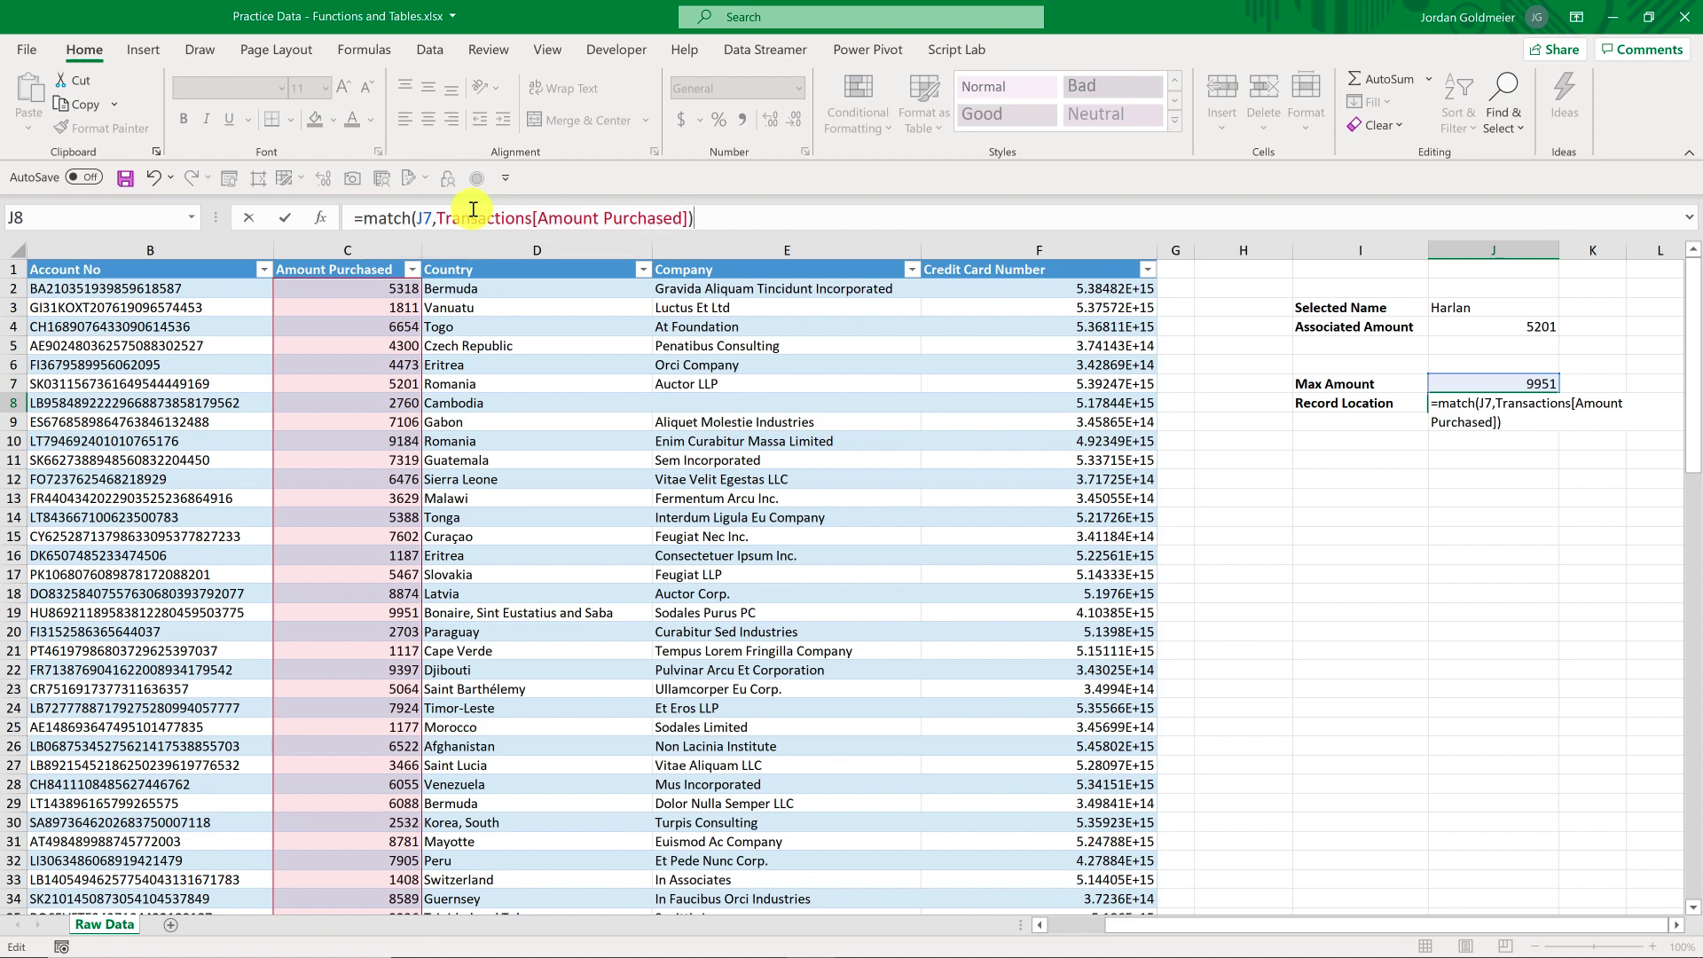
# Add 0 as the match type so J8's MATCH uses exact matching and returns 18.
pyautogui.press('Return')
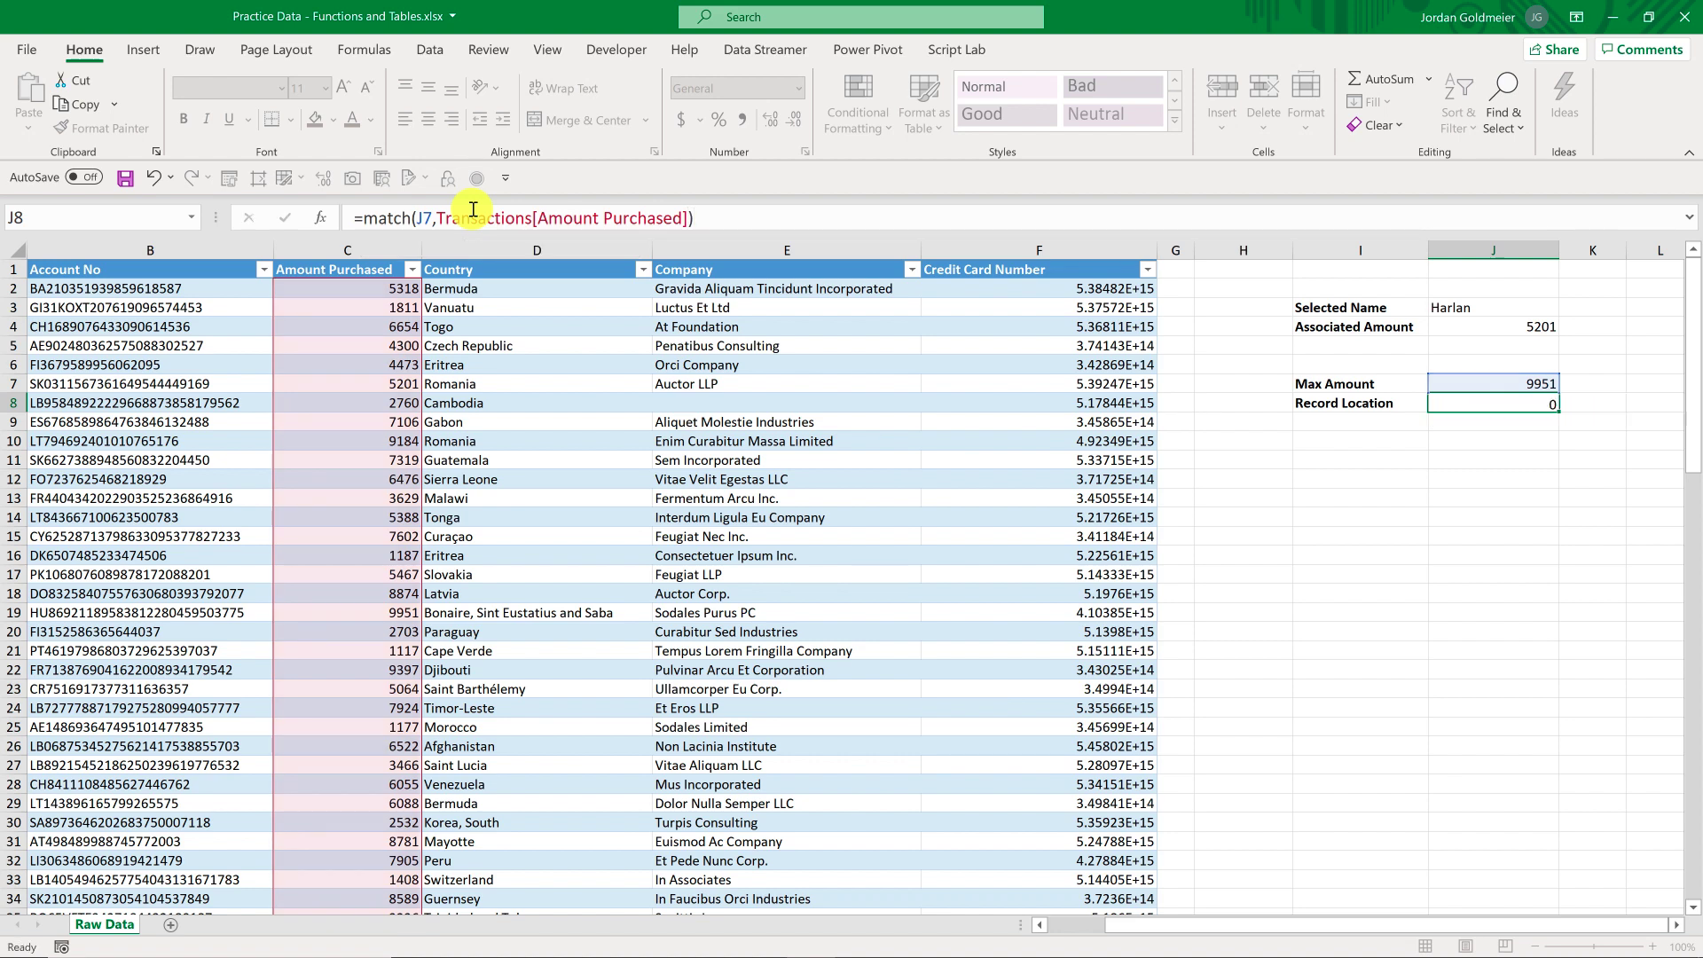
pyautogui.press('Up')
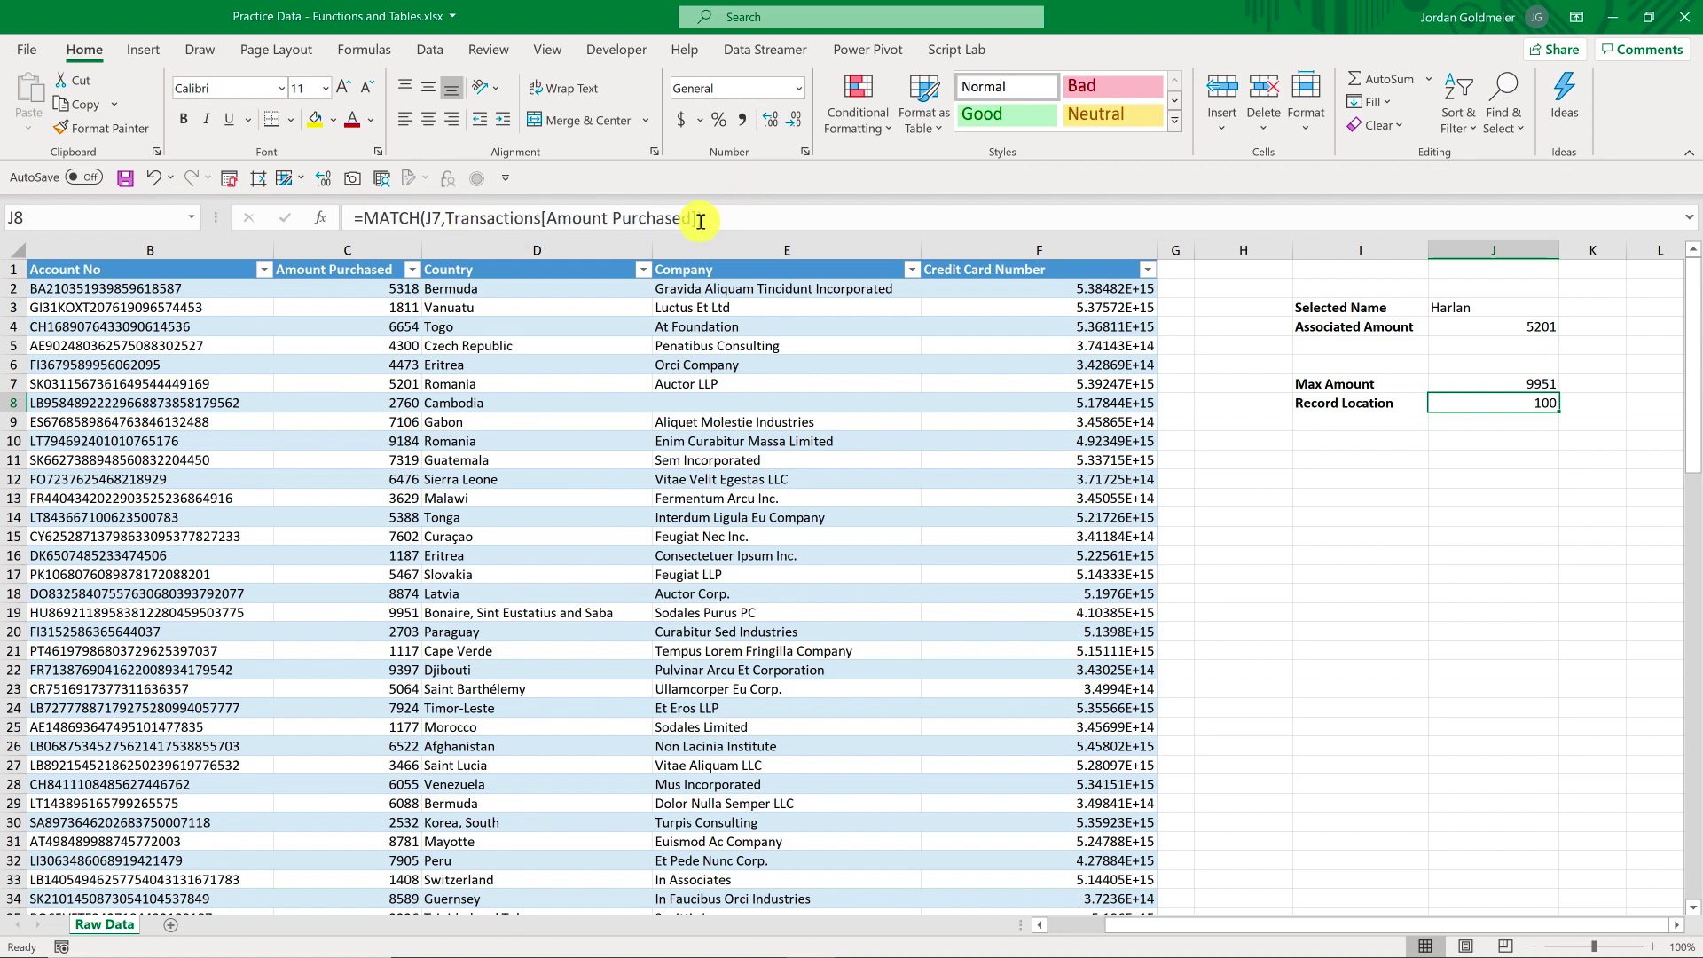
pyautogui.click(749, 217)
pyautogui.press('Left')
pyautogui.write(',')
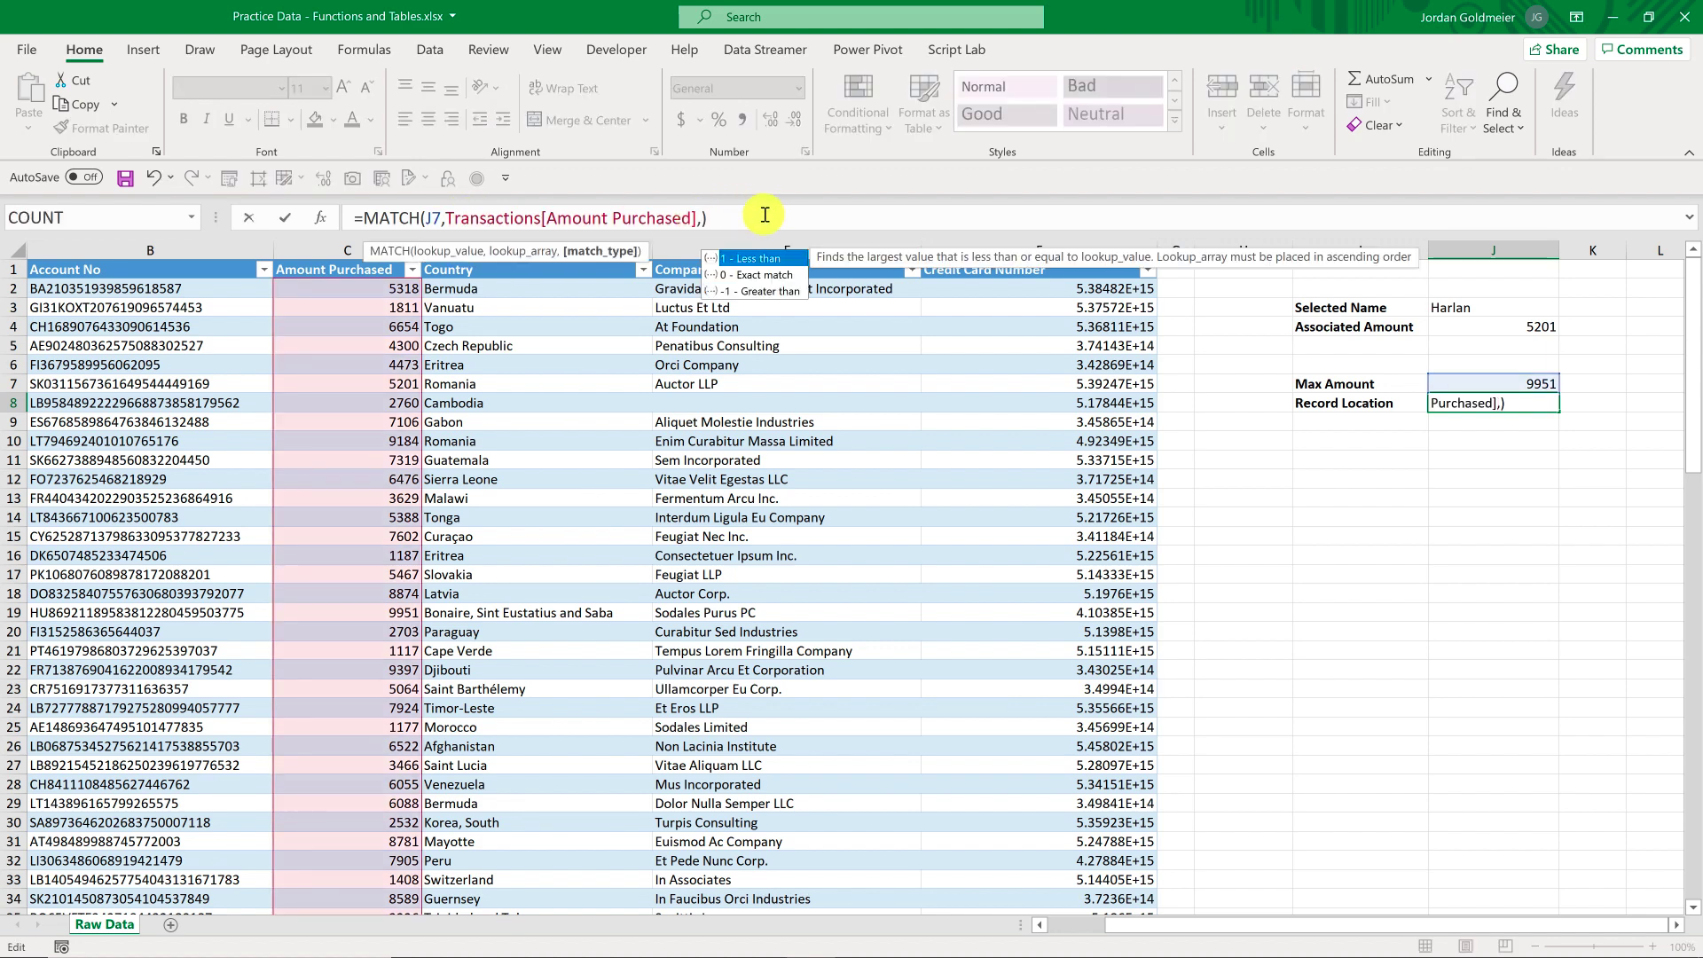
pyautogui.write('0')
pyautogui.press('Return')
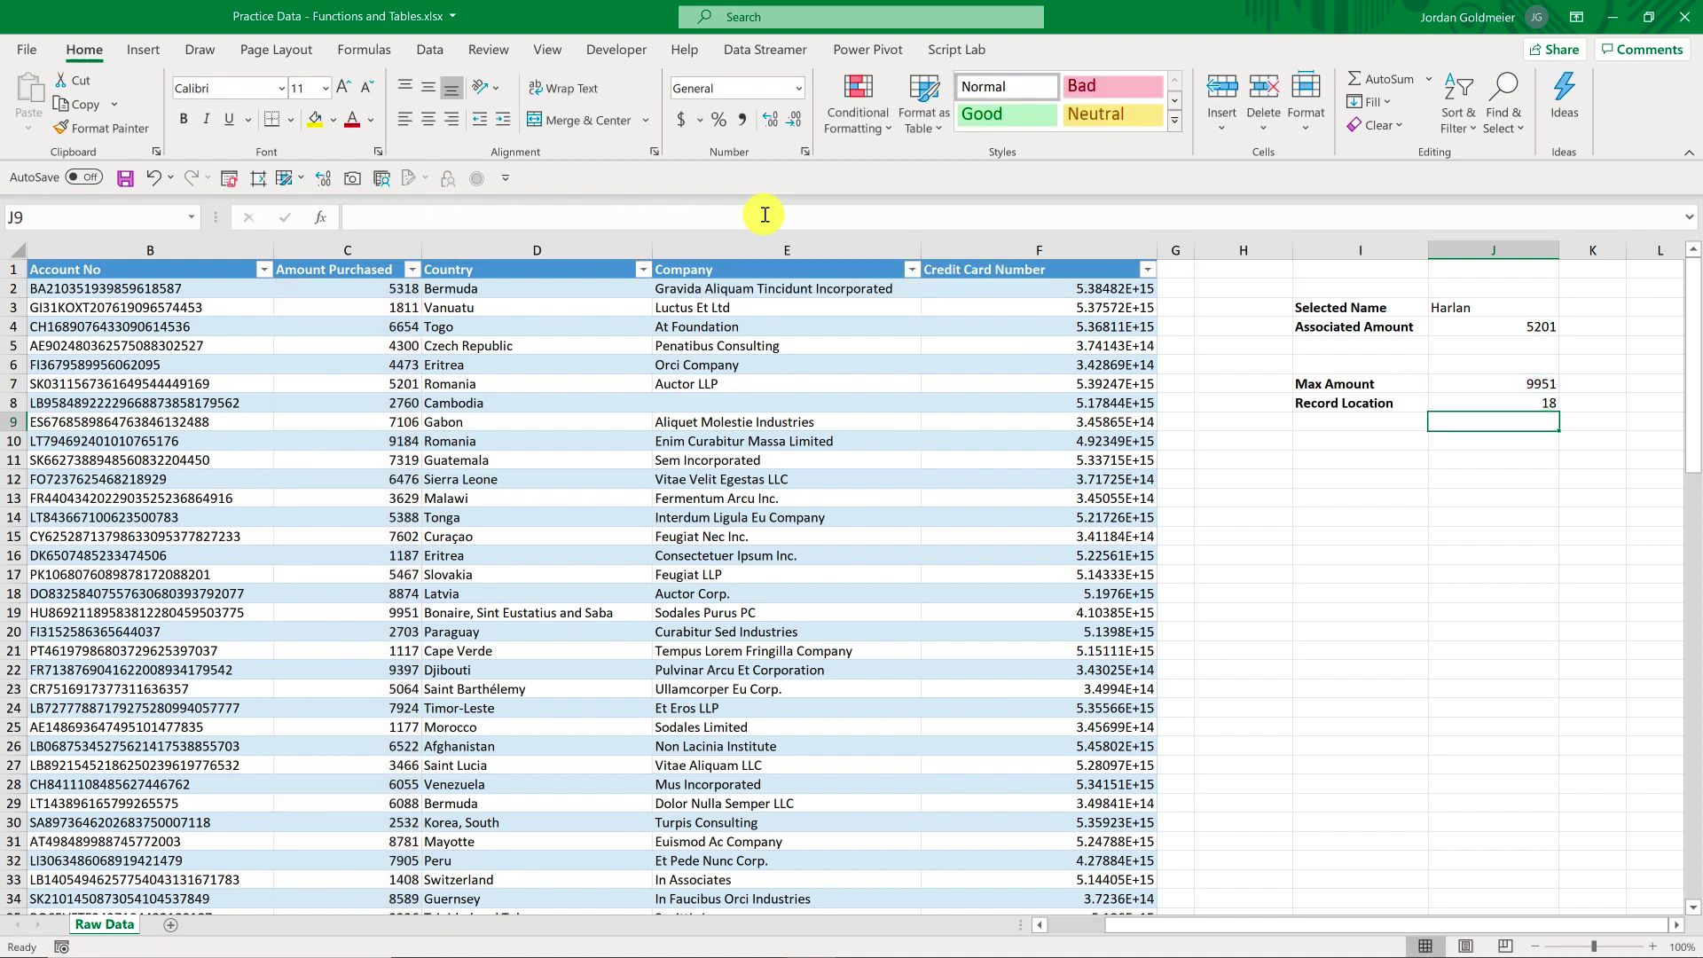
pyautogui.press('Up')
pyautogui.press('Down')
pyautogui.press('Left')
pyautogui.press('Left')
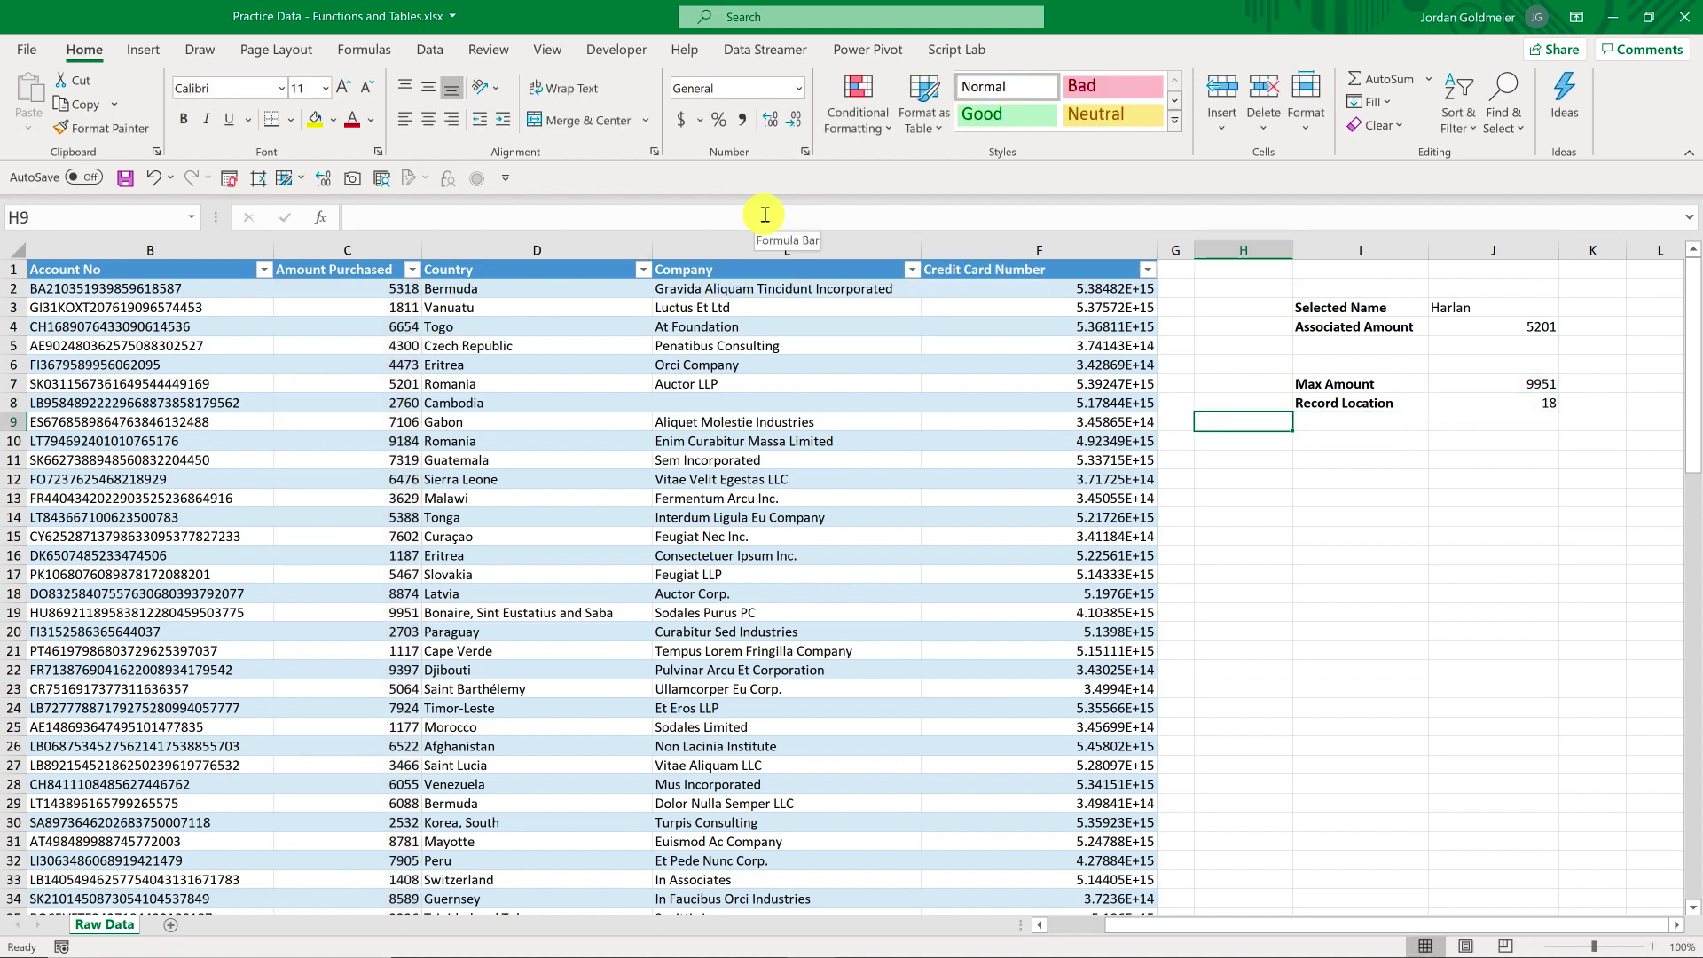
pyautogui.press('Left')
pyautogui.press('Left')
pyautogui.press('Left')
pyautogui.press('Left')
pyautogui.press('Left')
pyautogui.press('Left')
pyautogui.press('Left')
pyautogui.press('Down')
pyautogui.press('Down')
pyautogui.press('Down')
pyautogui.press('Down')
pyautogui.press('Down')
pyautogui.press('Down')
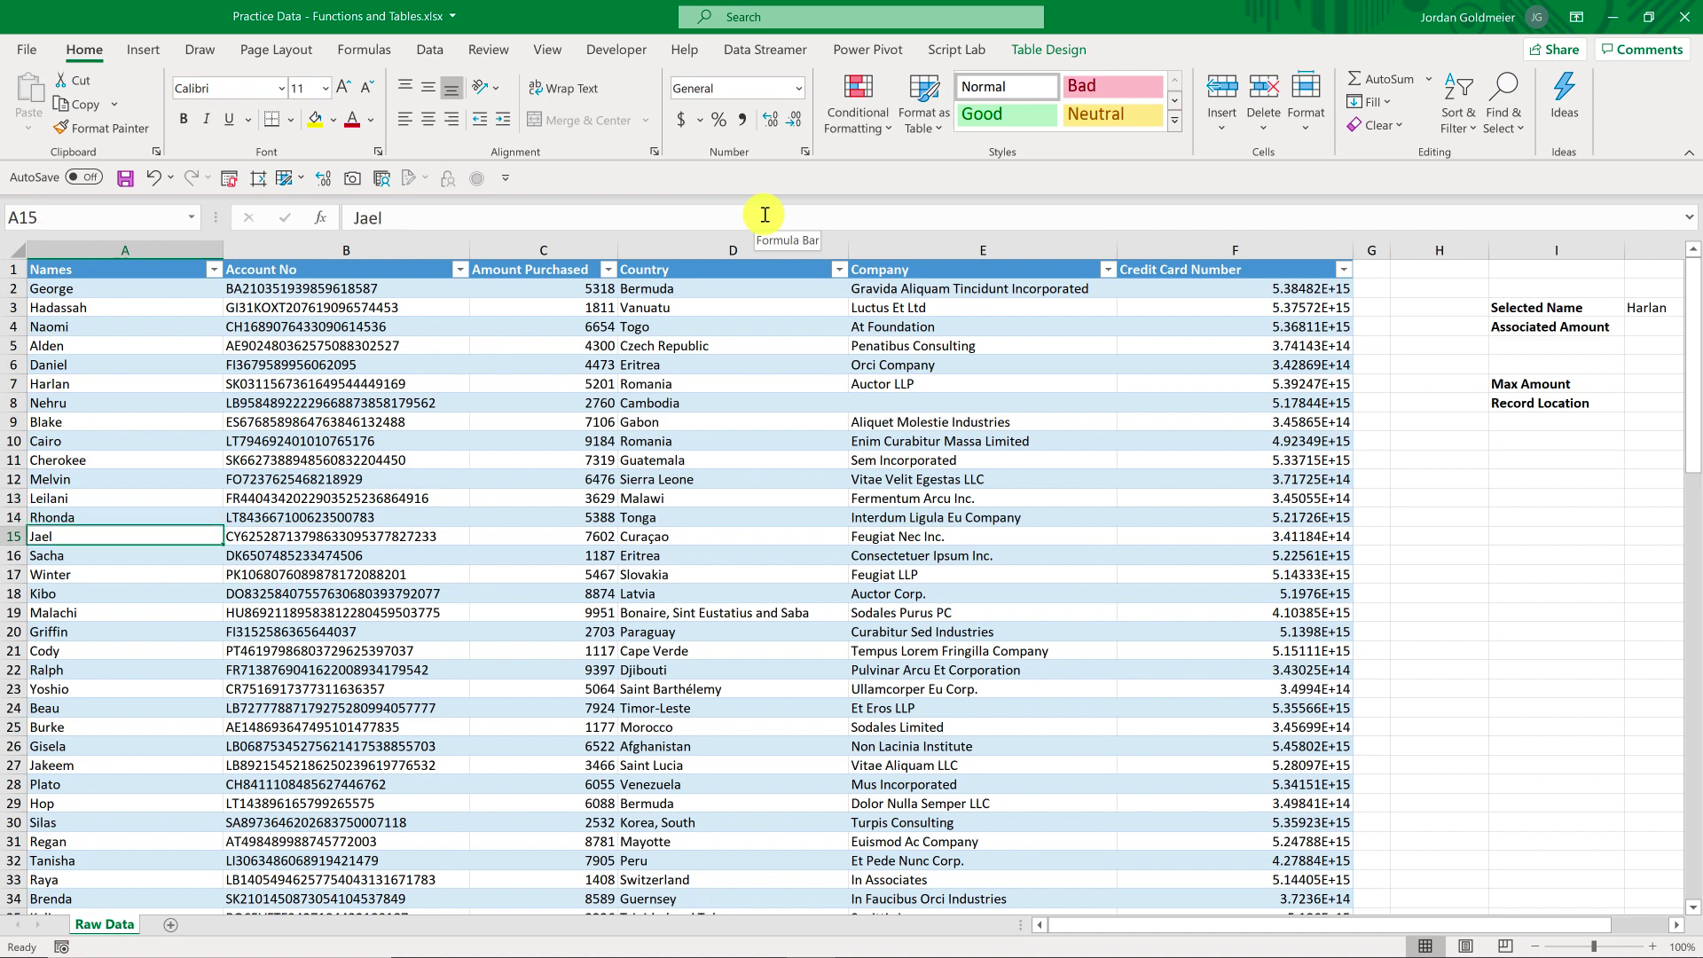
pyautogui.press('Down')
pyautogui.press('Down')
pyautogui.press('Down')
pyautogui.press('Down')
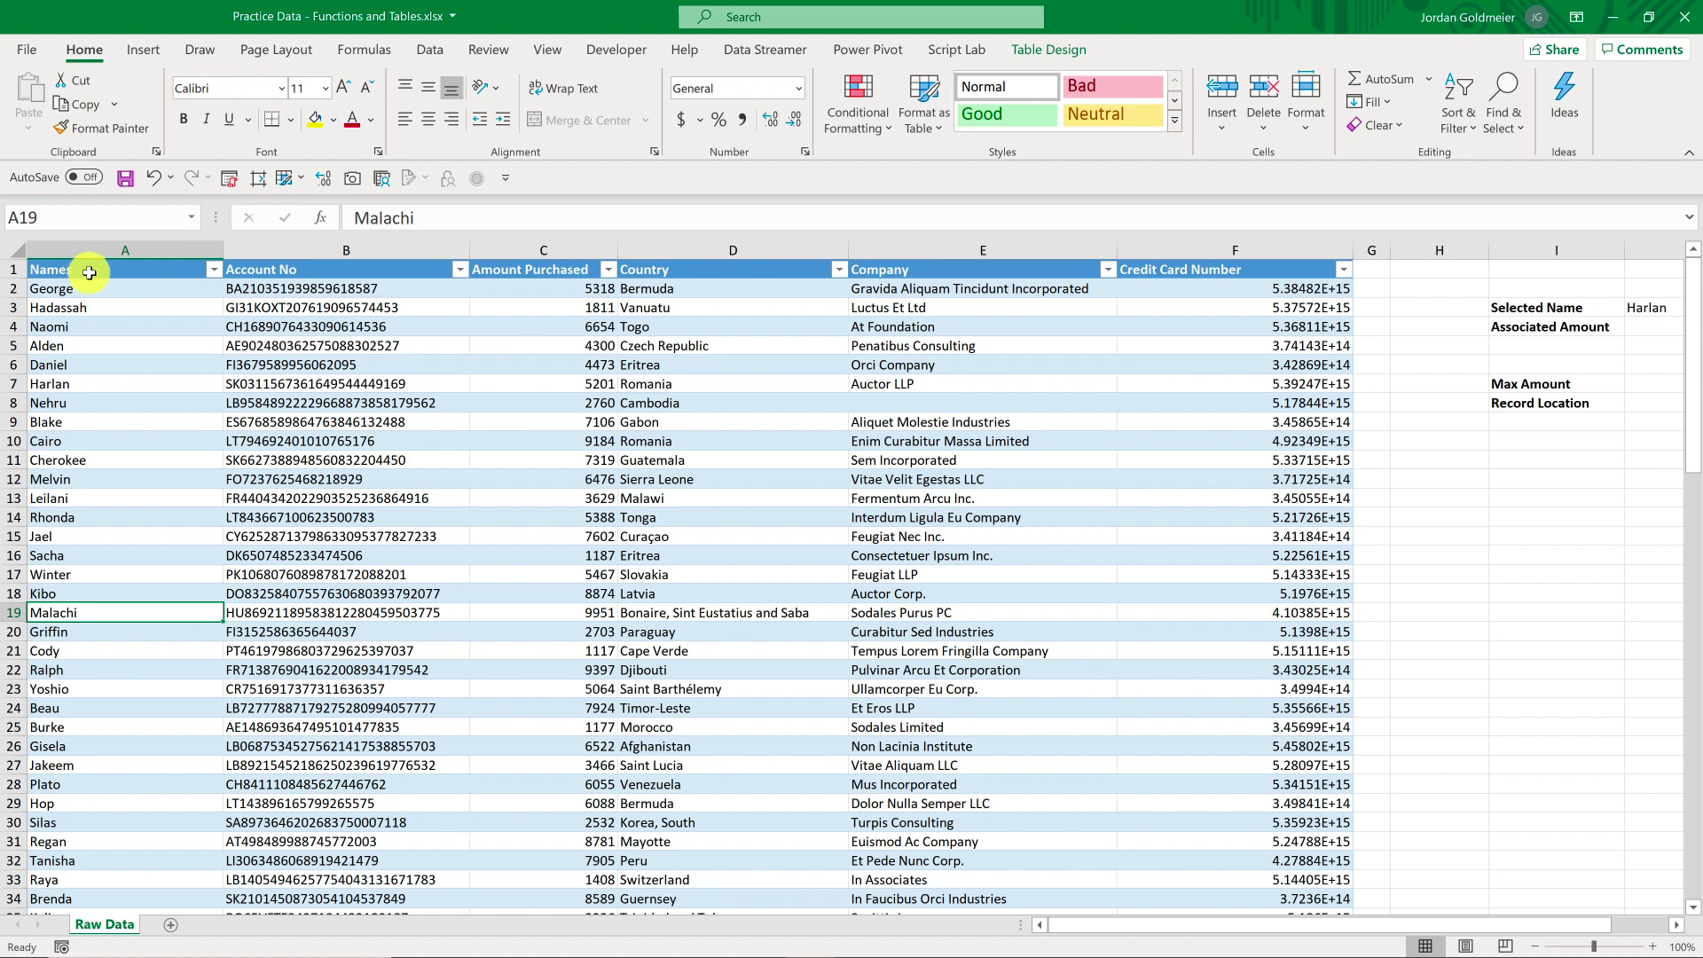
pyautogui.press('Right')
pyautogui.press('Right')
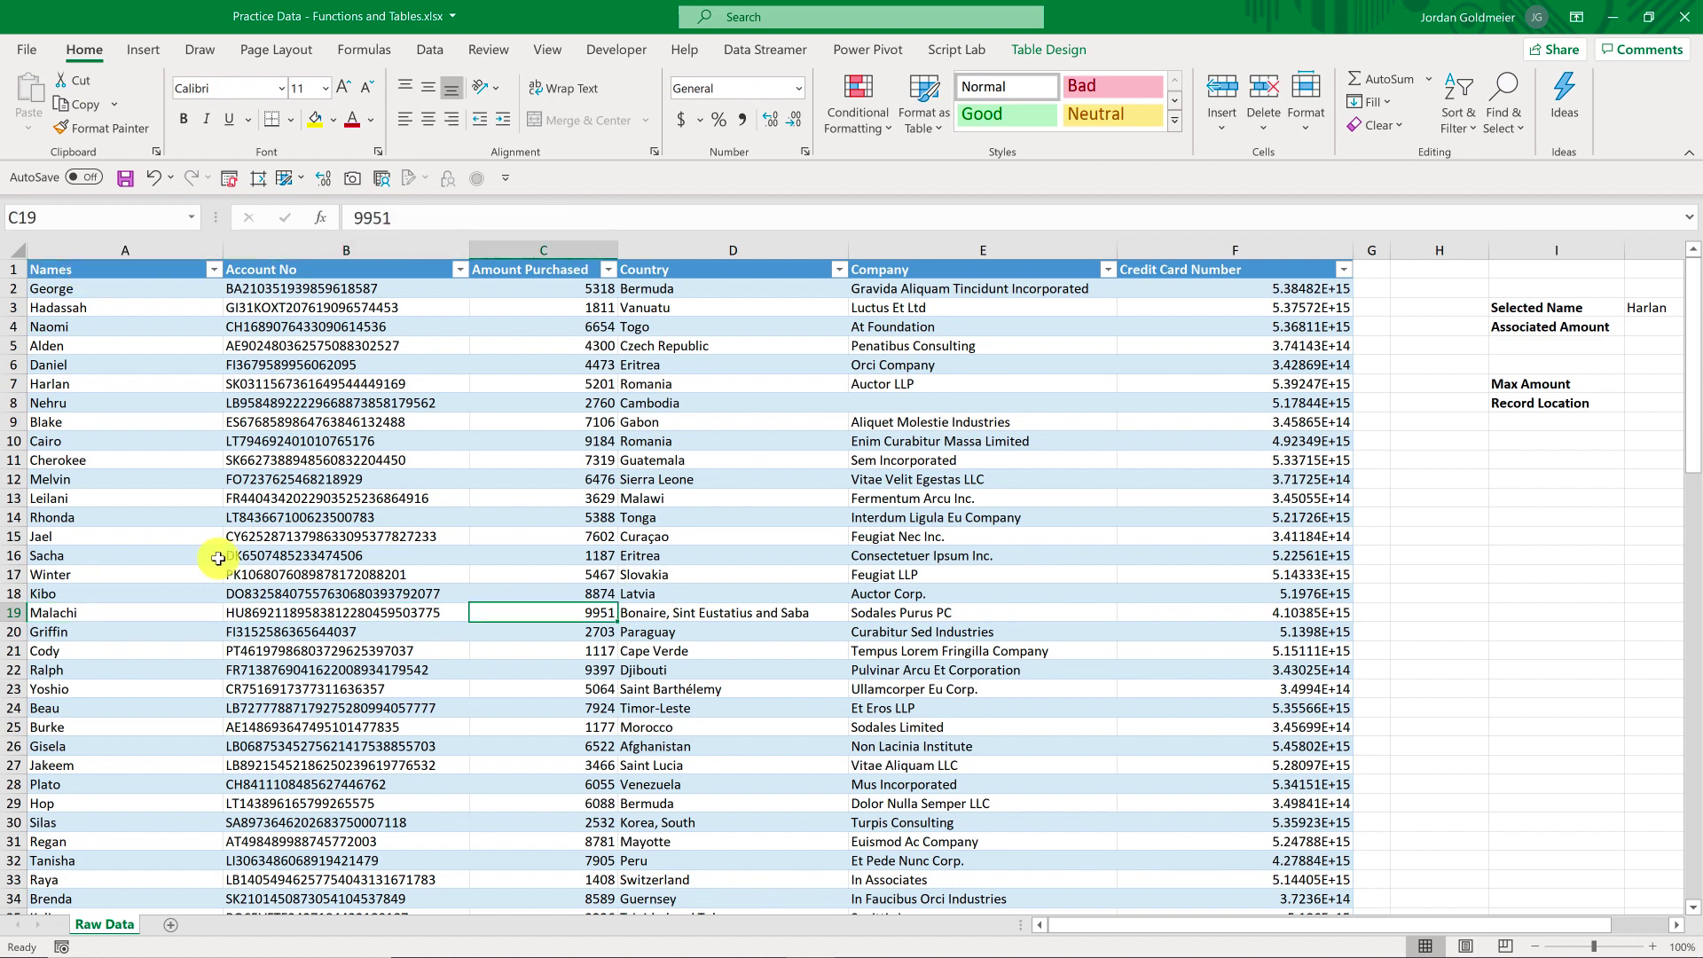
pyautogui.press('Left')
pyautogui.press('Left')
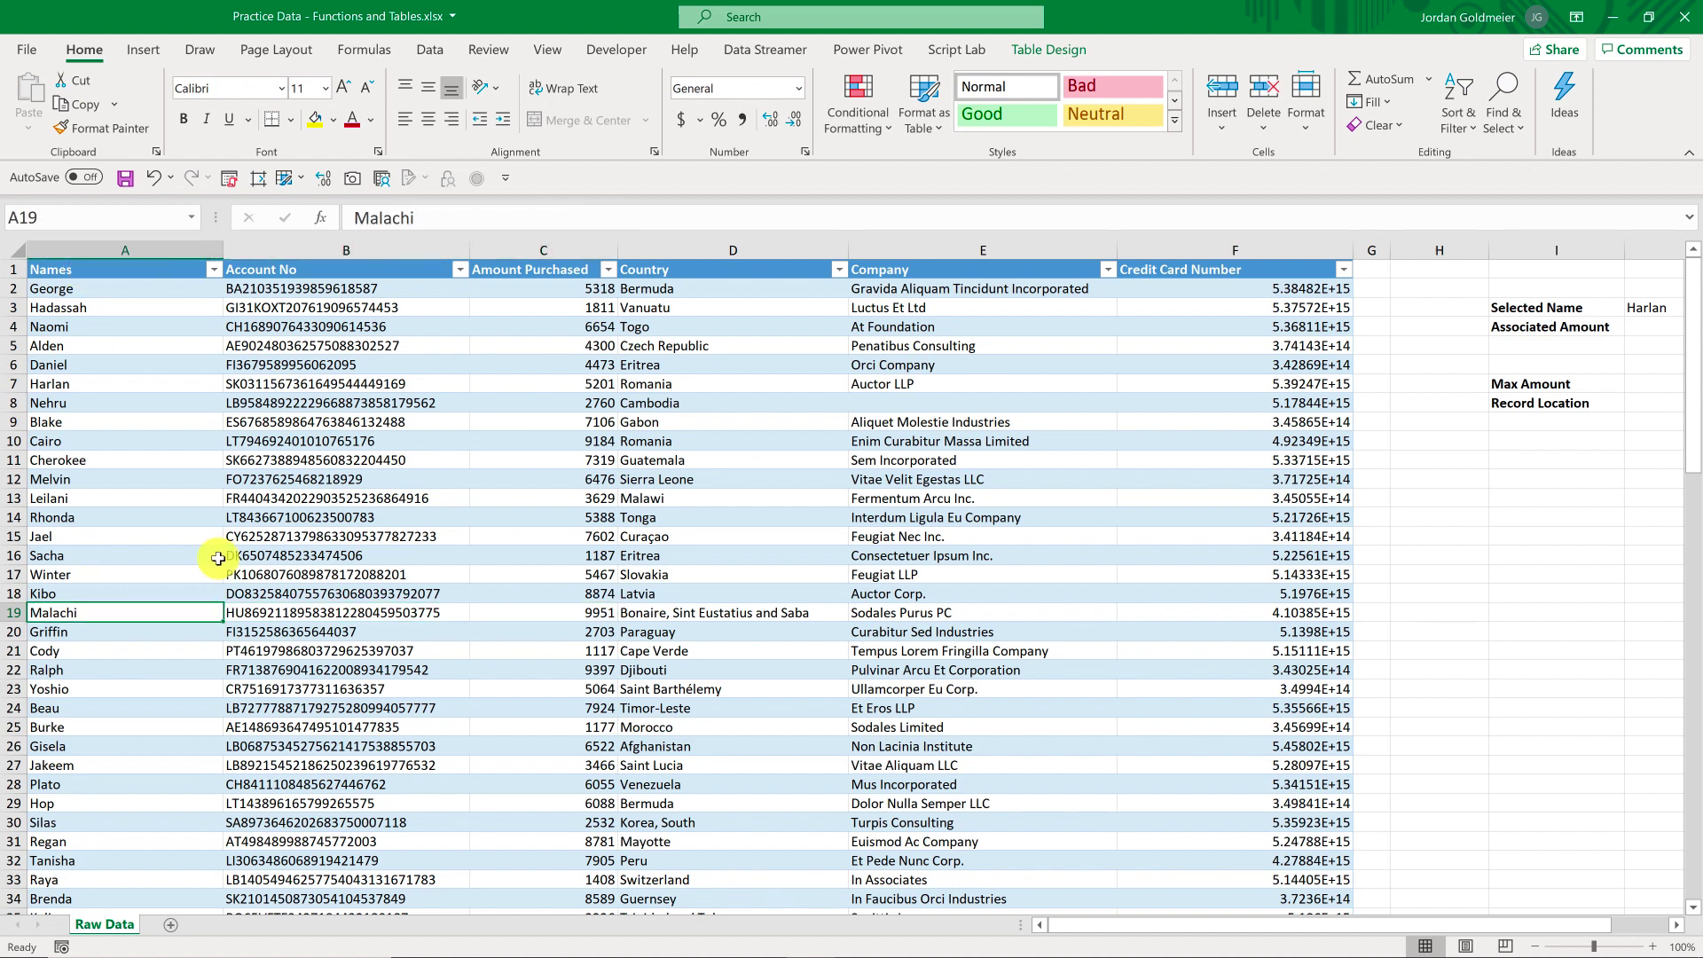
pyautogui.press('Right')
pyautogui.press('Left')
pyautogui.press('Right')
pyautogui.press('Right')
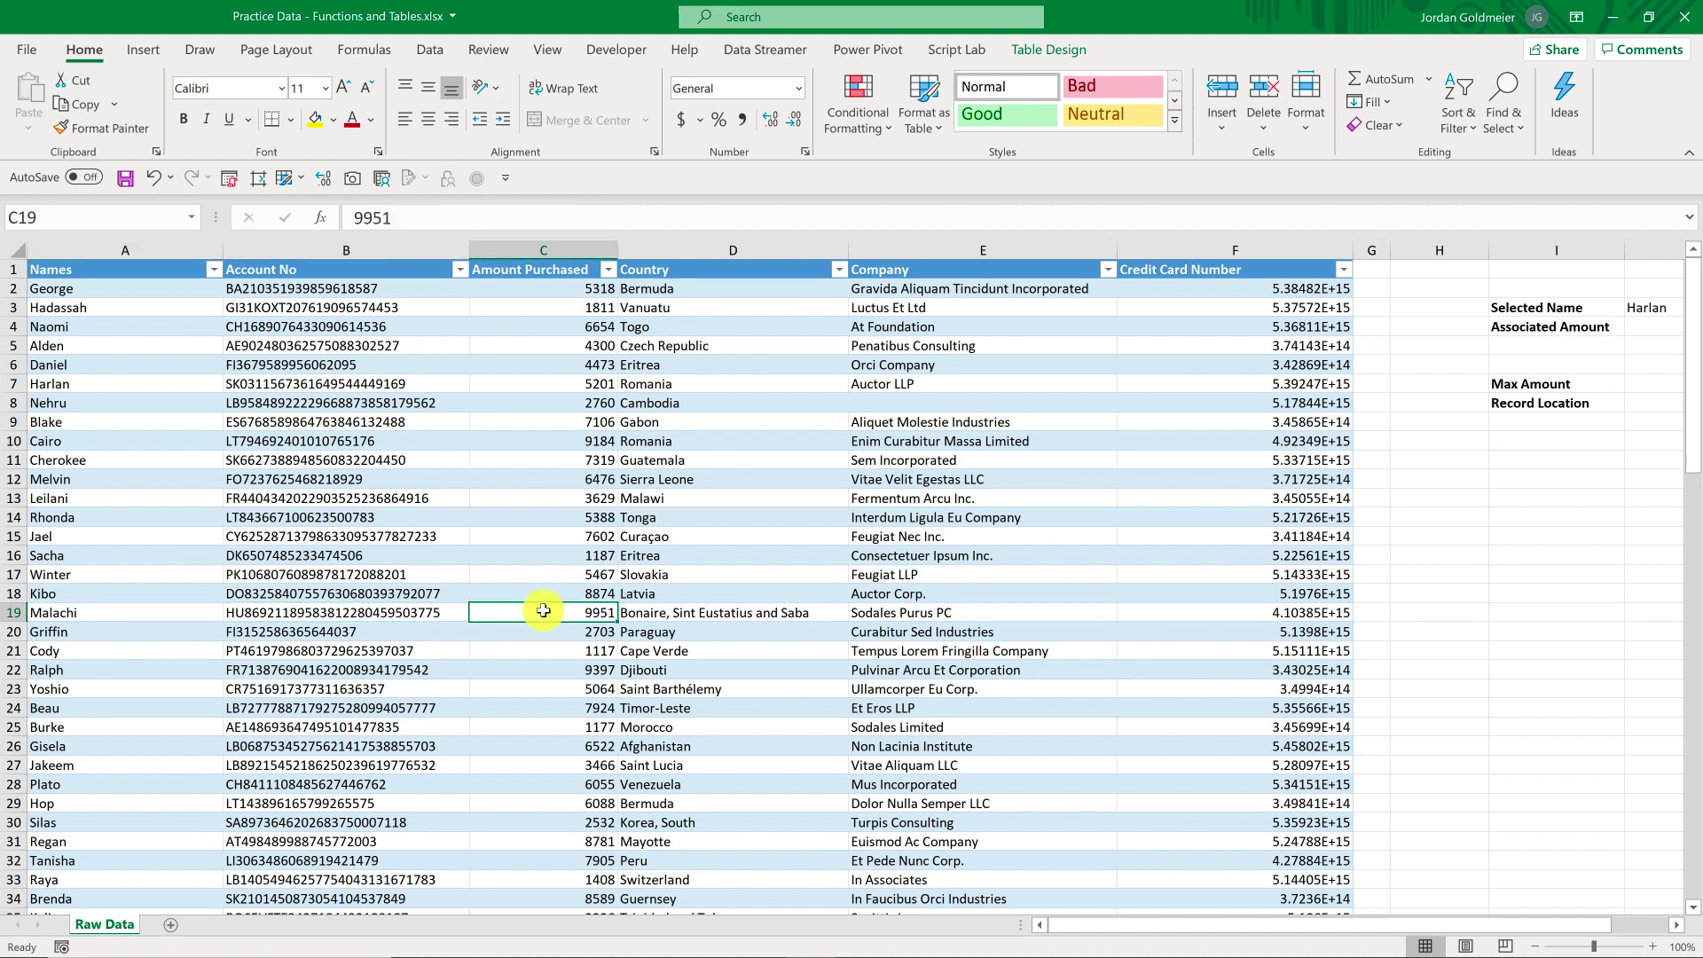
pyautogui.click(105, 613)
pyautogui.hscroll(1, 401, 583)
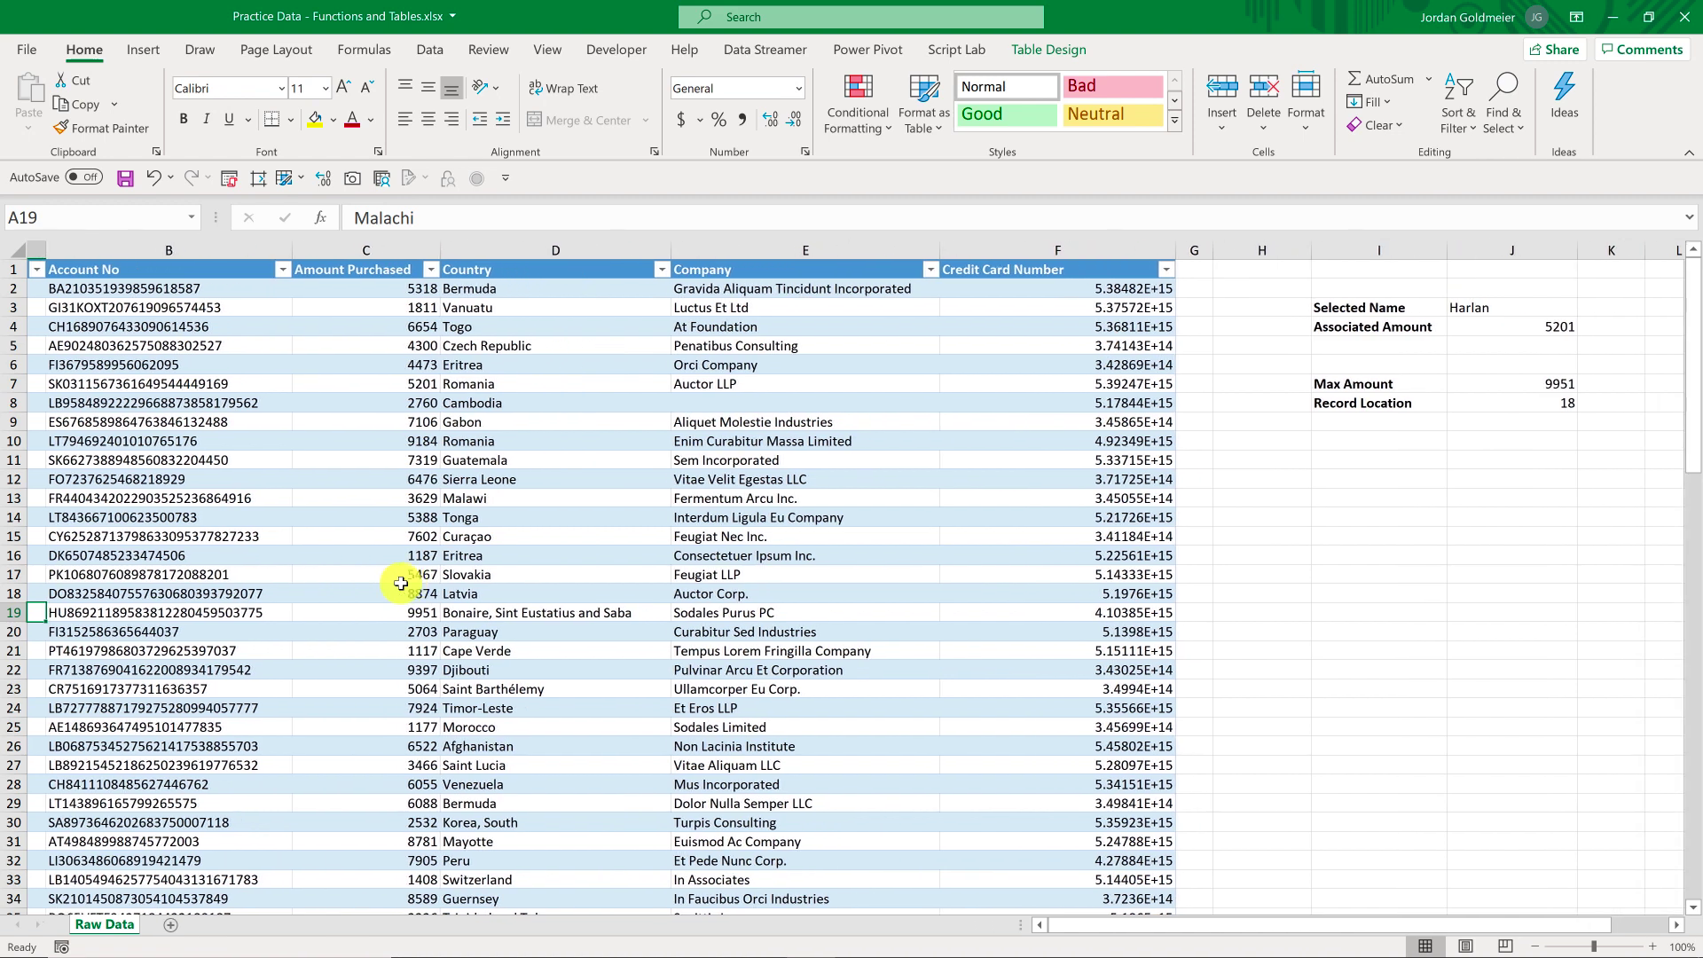
pyautogui.hscroll(1, 401, 583)
# Label cell I9 'Associated Name'.
pyautogui.click(1367, 415)
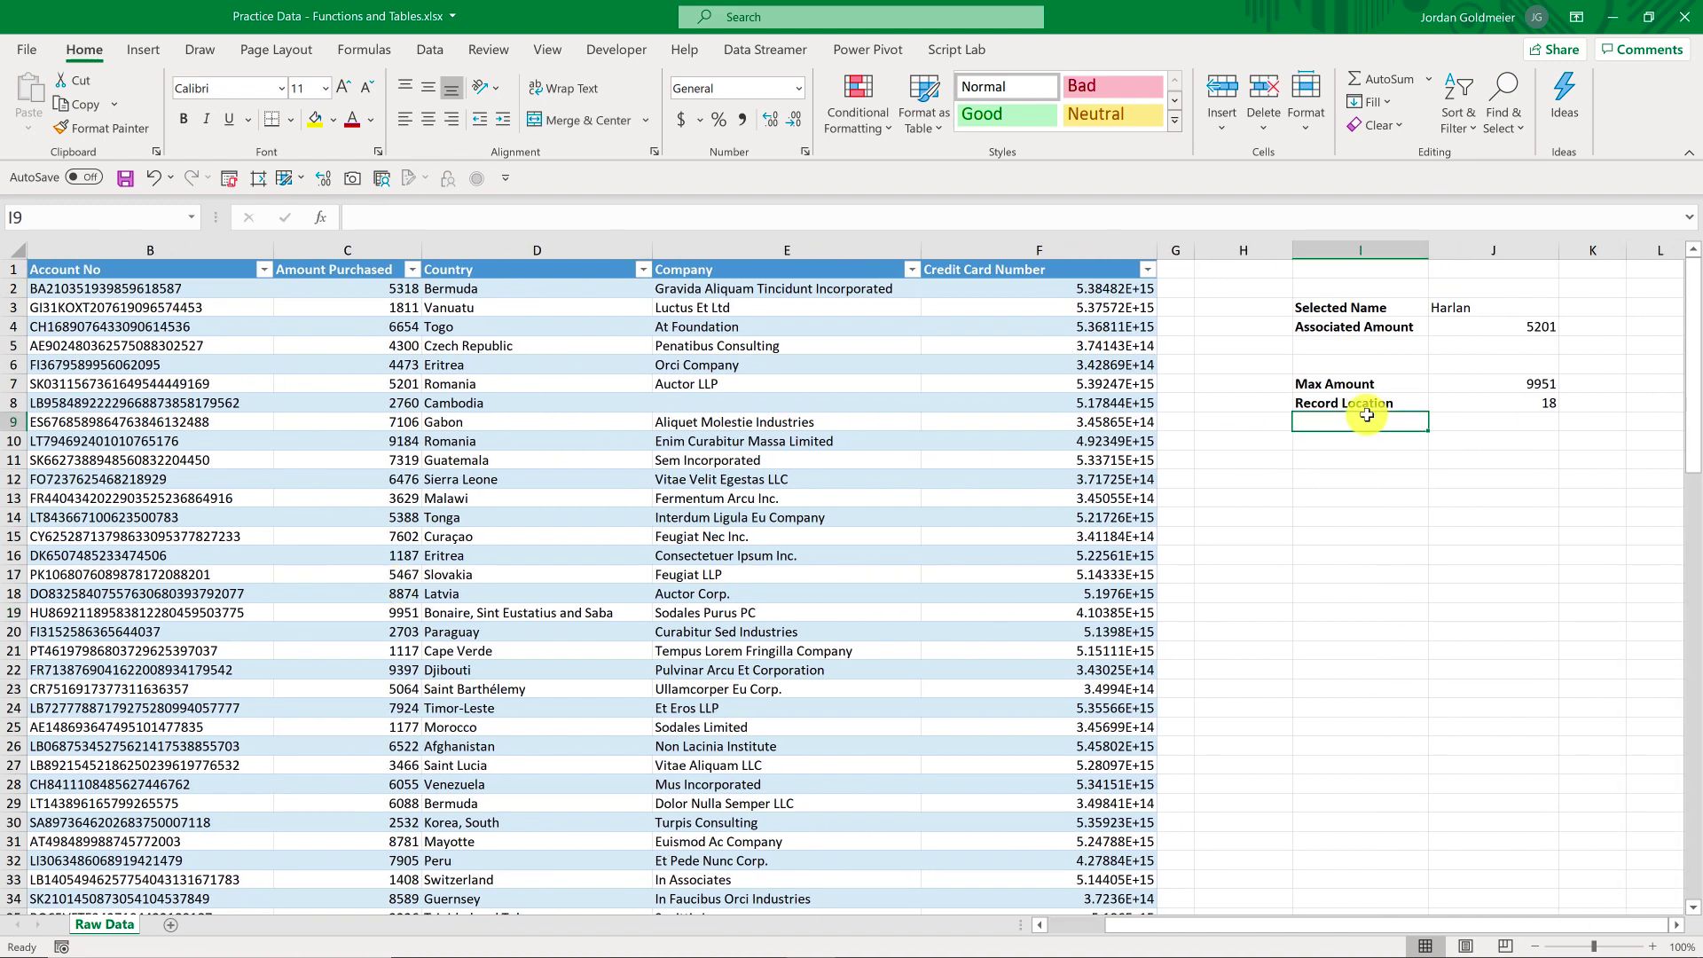
pyautogui.write('Associa')
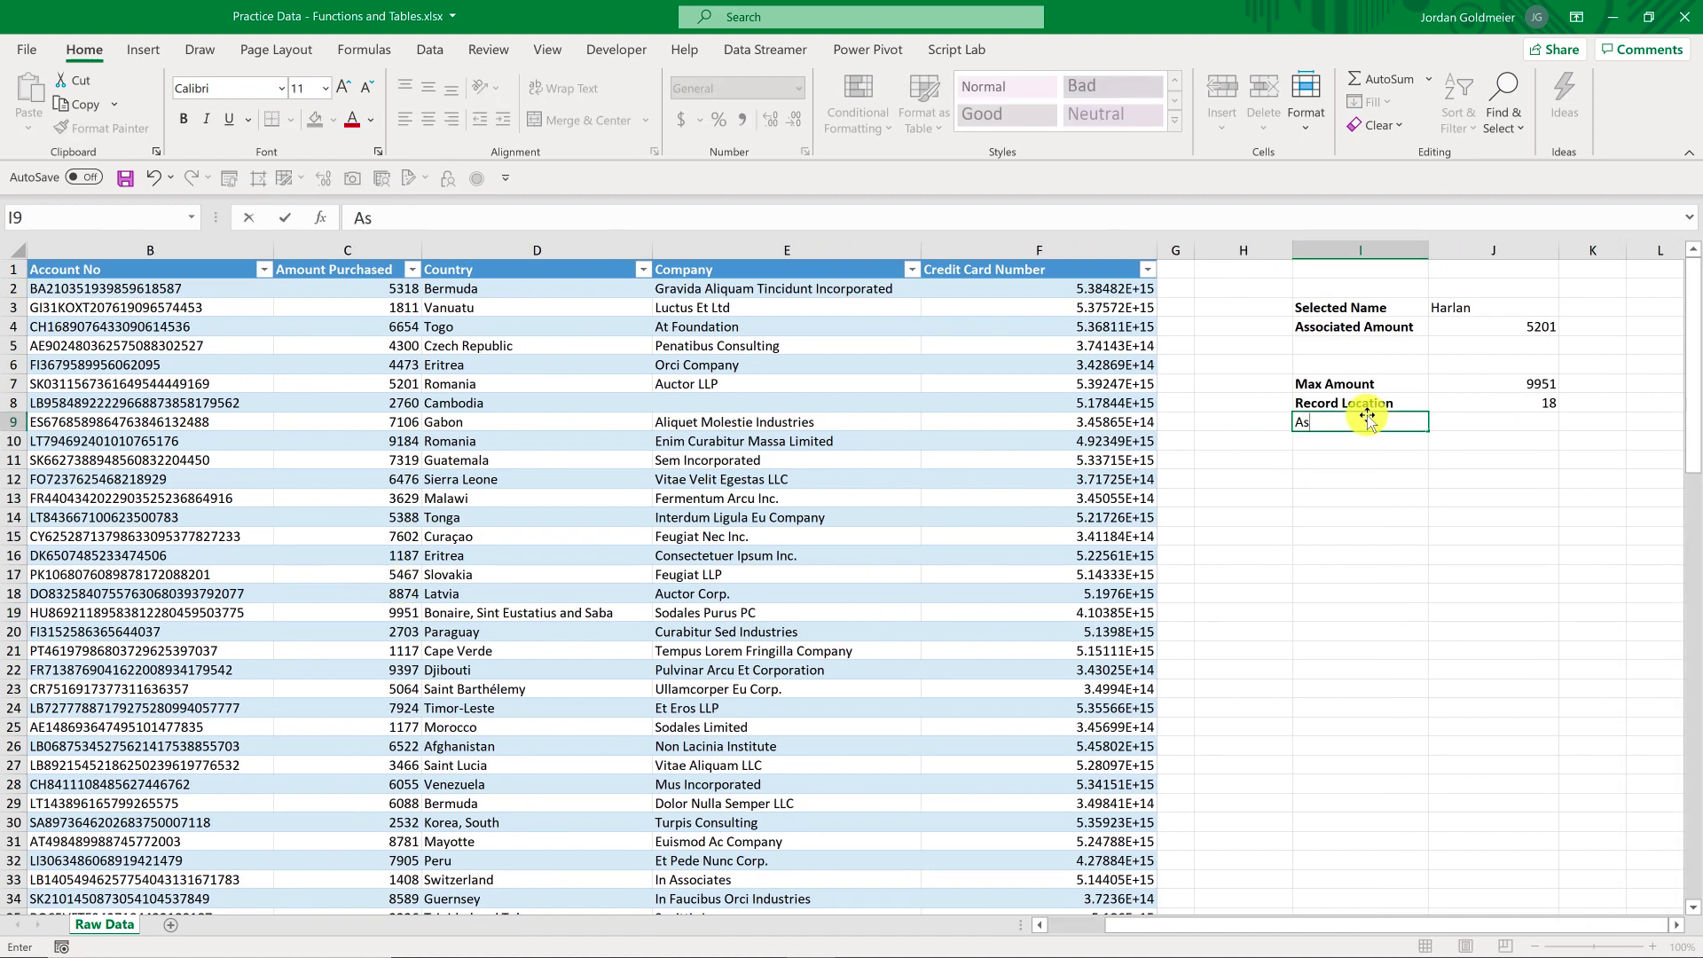
pyautogui.press('BackSpace')
pyautogui.press('BackSpace')
pyautogui.write('iated Name')
pyautogui.press('Return')
pyautogui.press('Up')
pyautogui.press('Right')
# Start an INDEX formula in J9 using the Transactions[Names] column as the array.
pyautogui.write('=index(')
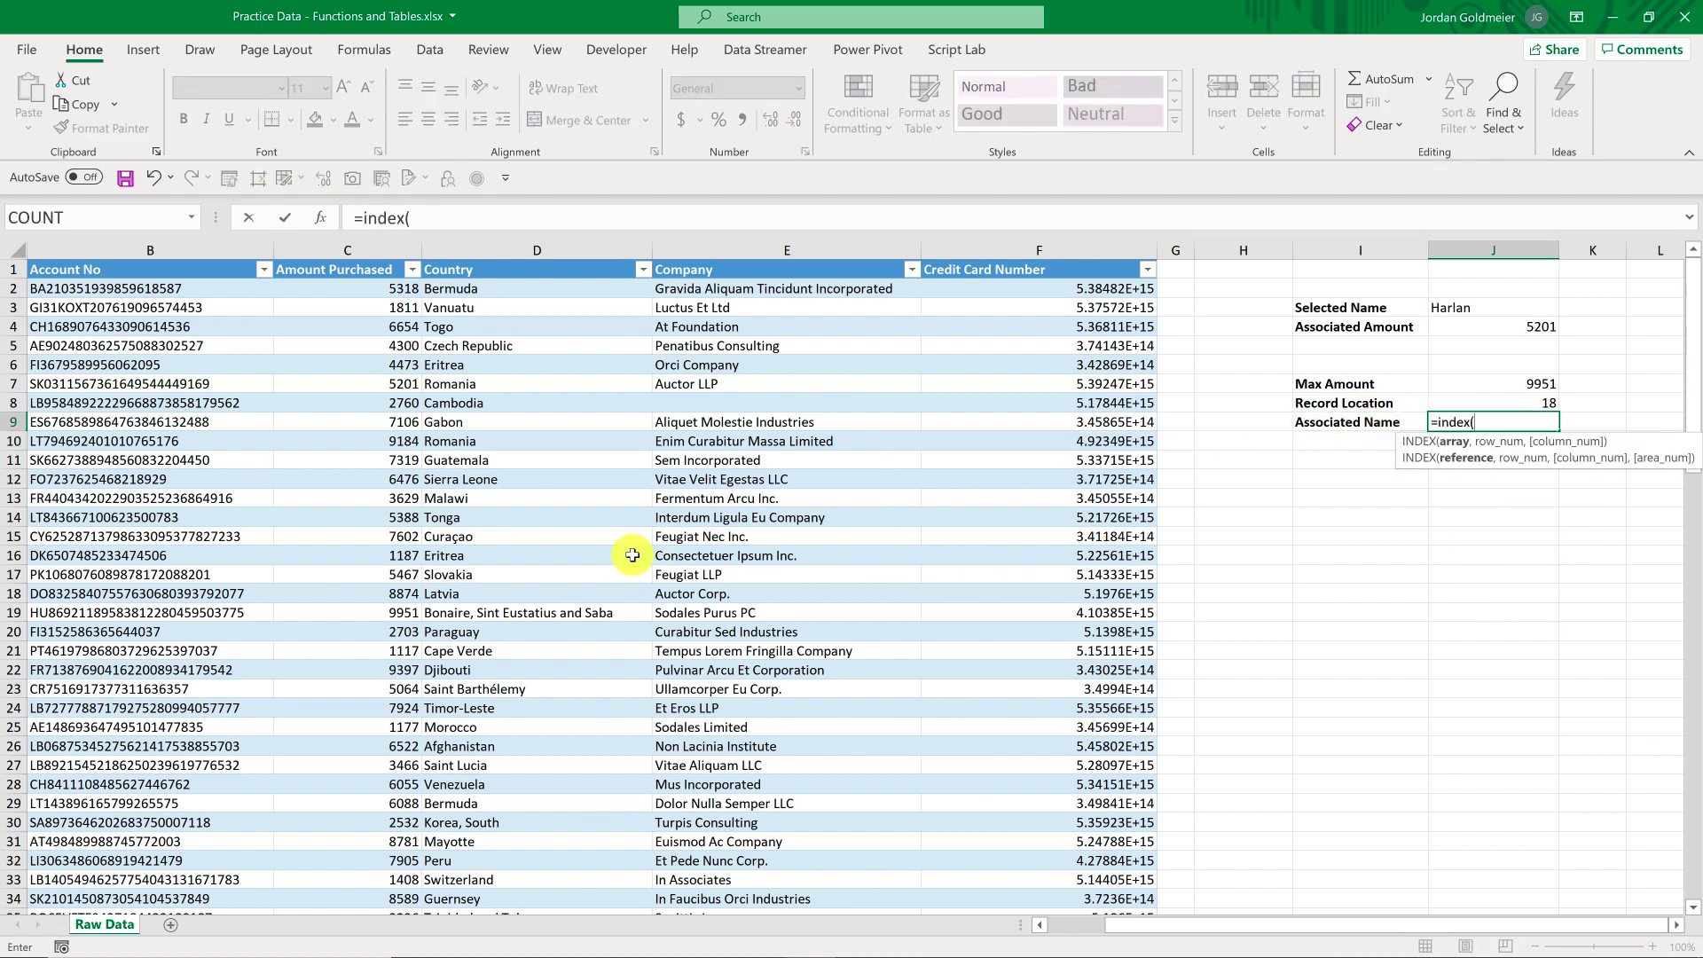
pyautogui.hscroll(-2, 630, 546)
pyautogui.click(159, 290)
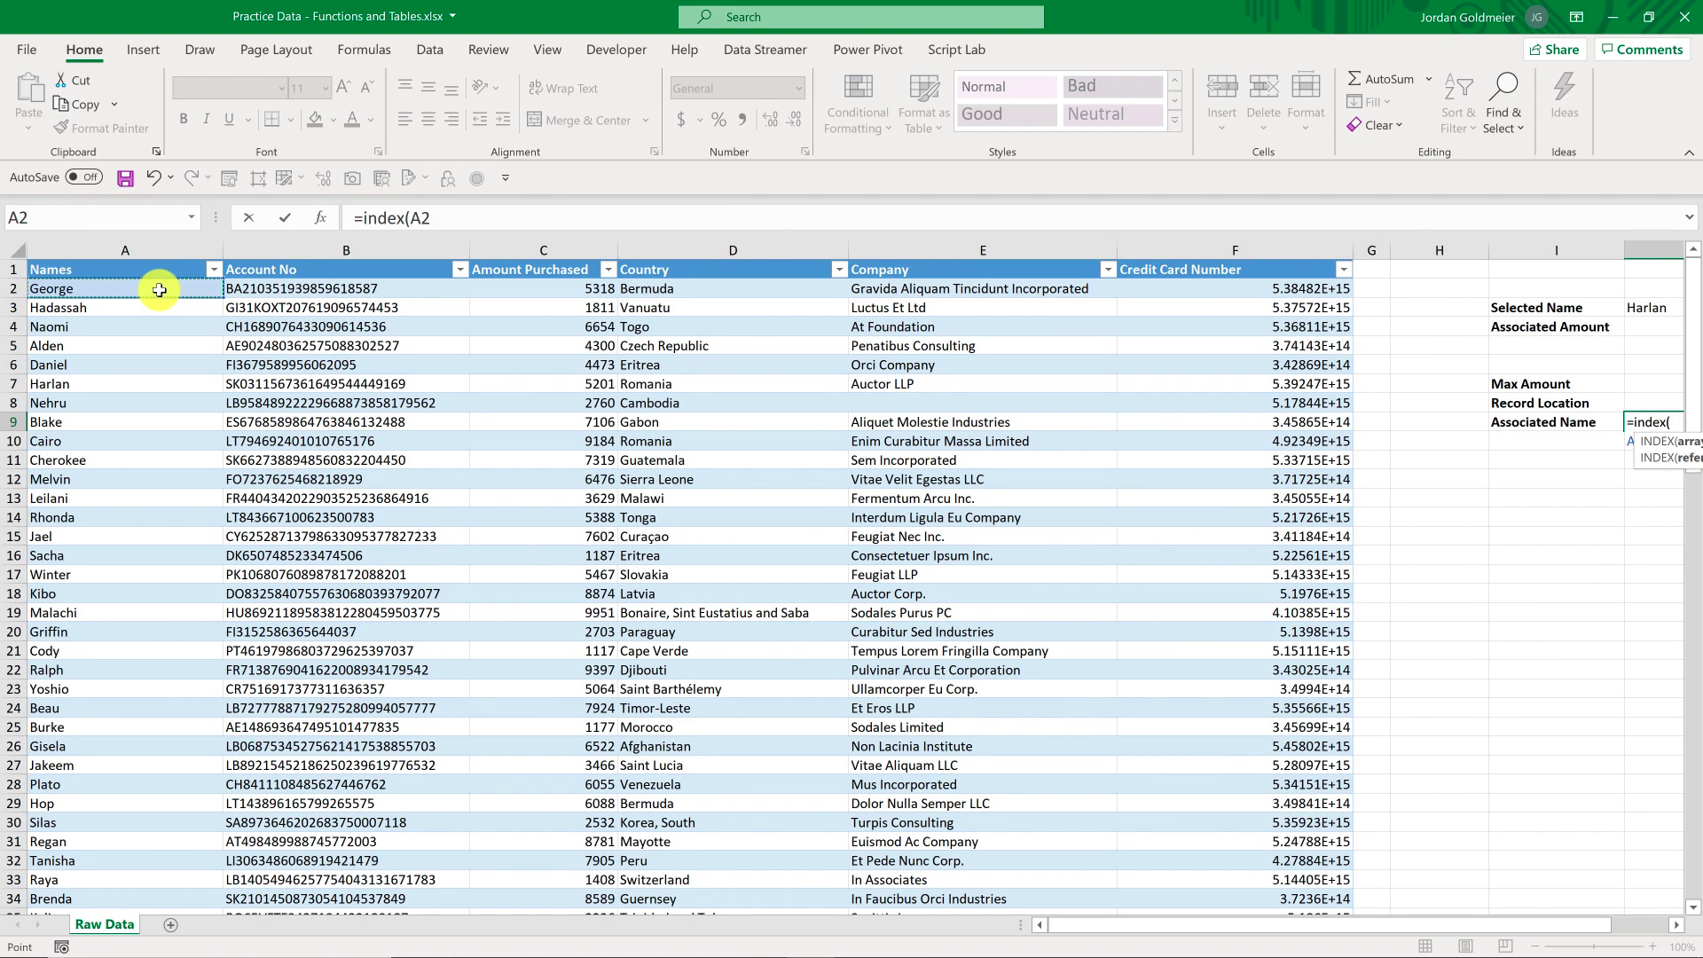
pyautogui.hotkey('ctrl', 'shift', 'Down')
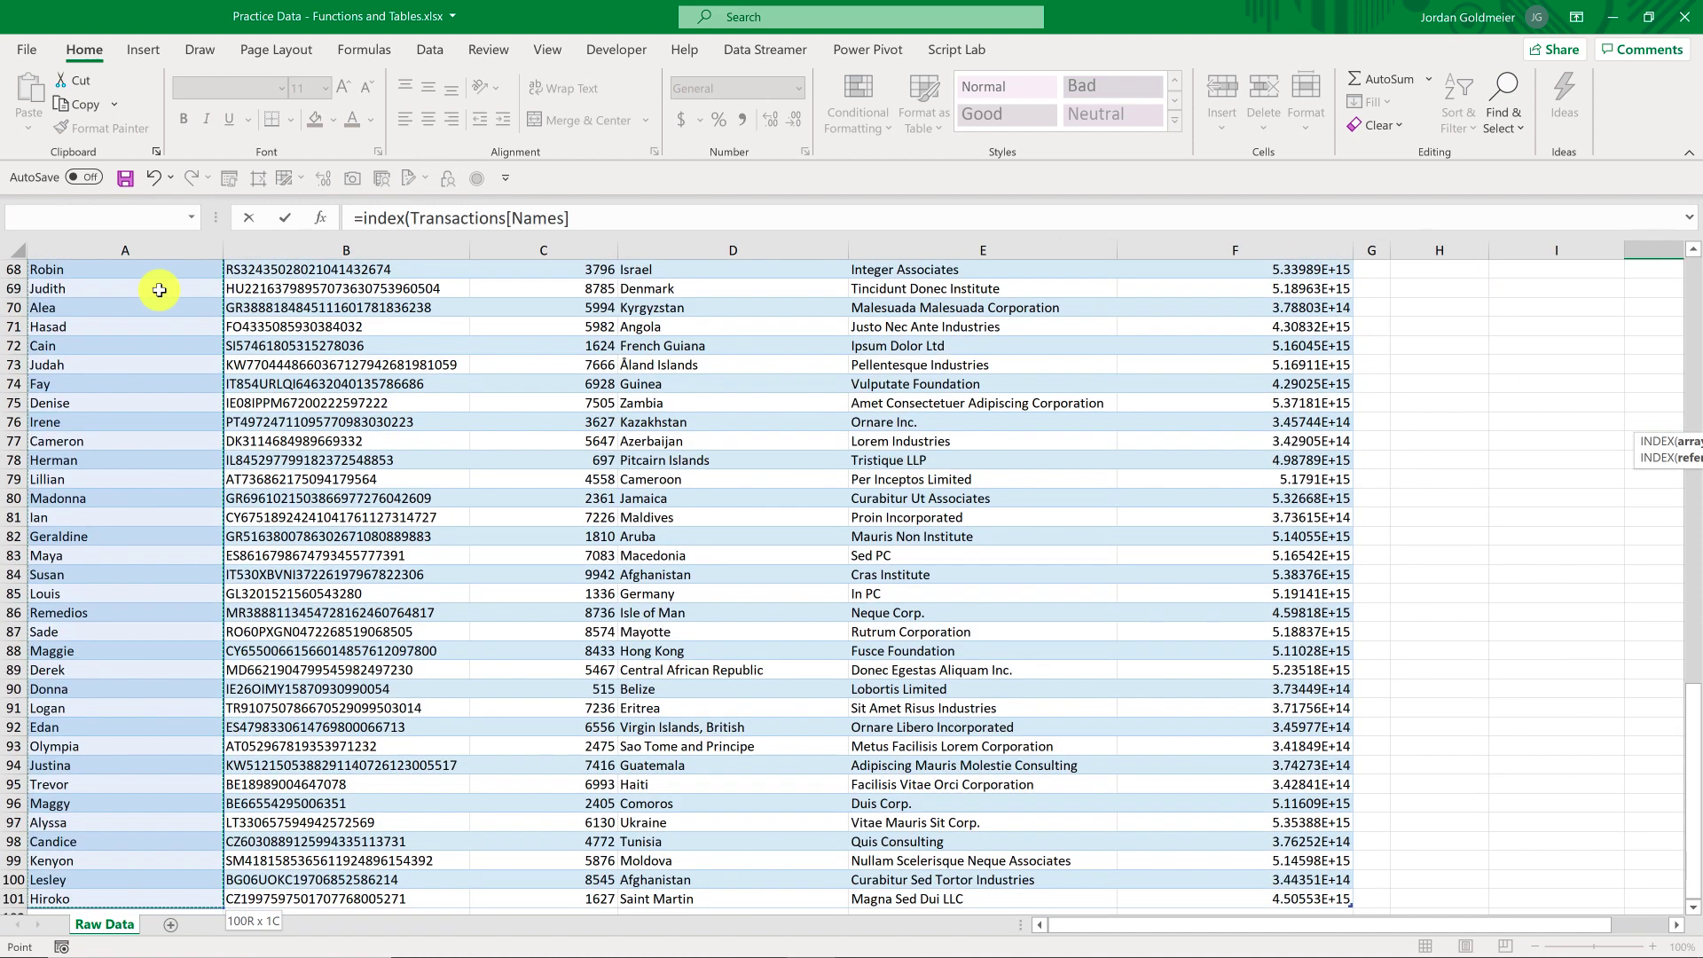
pyautogui.click(650, 208)
pyautogui.write(',')
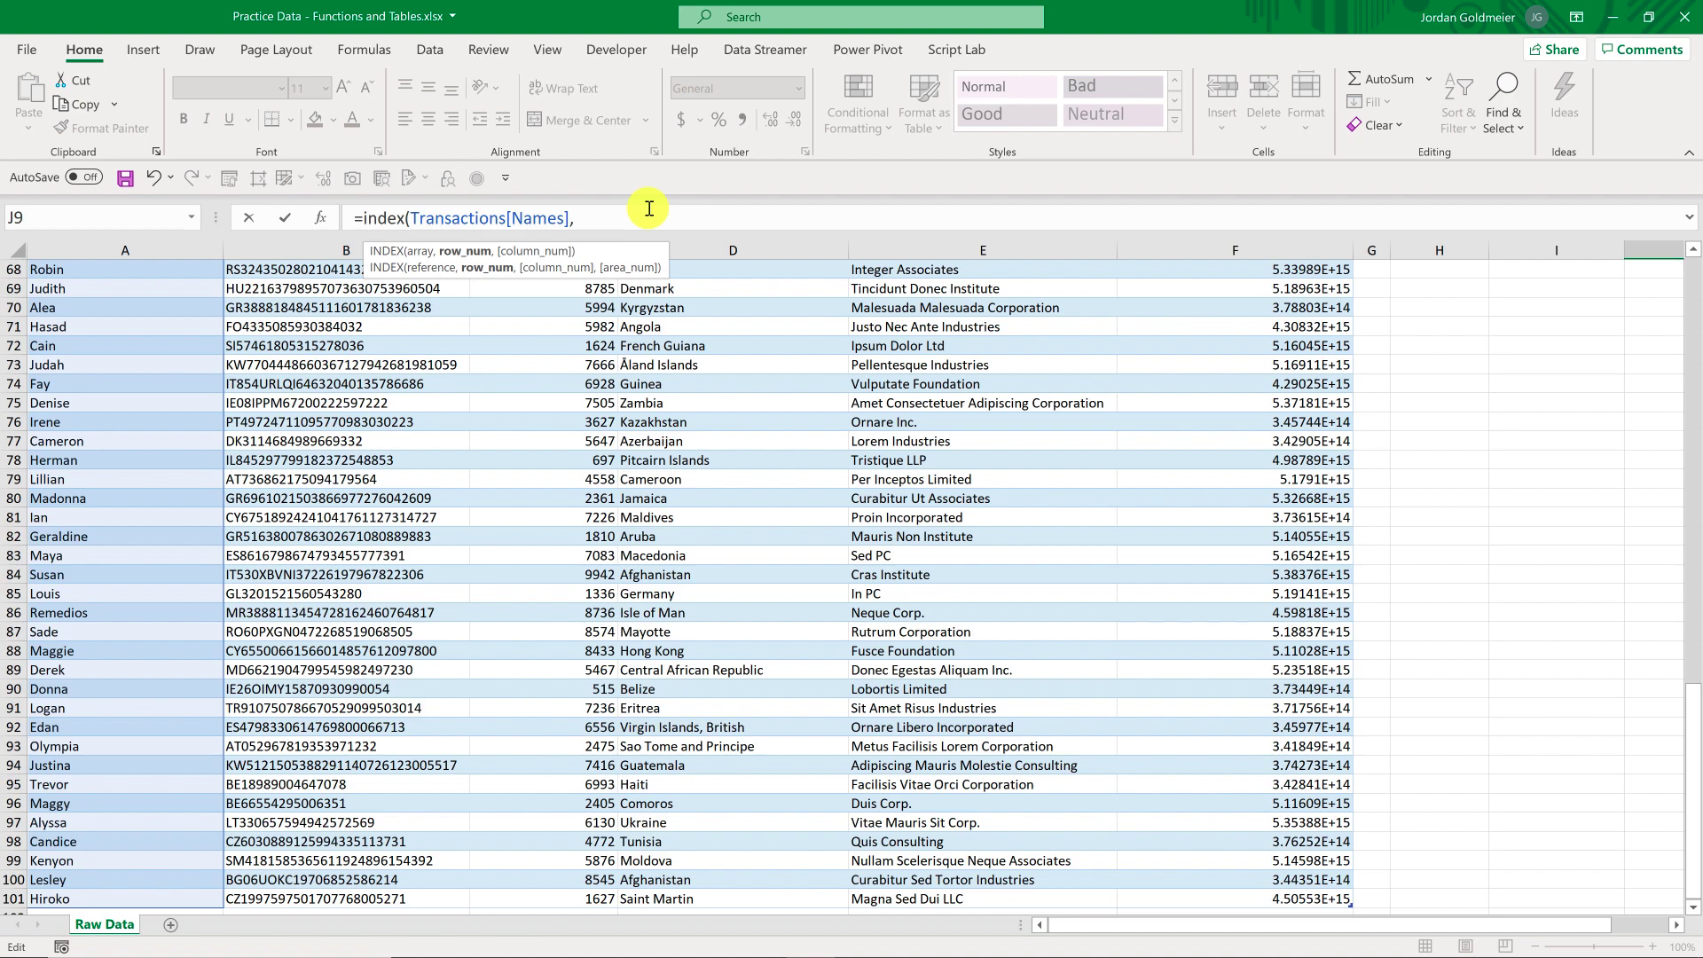
# Use J8 as the INDEX row number and commit it, returning Malachi.
pyautogui.scroll(10, 967, 422)
pyautogui.scroll(12, 967, 422)
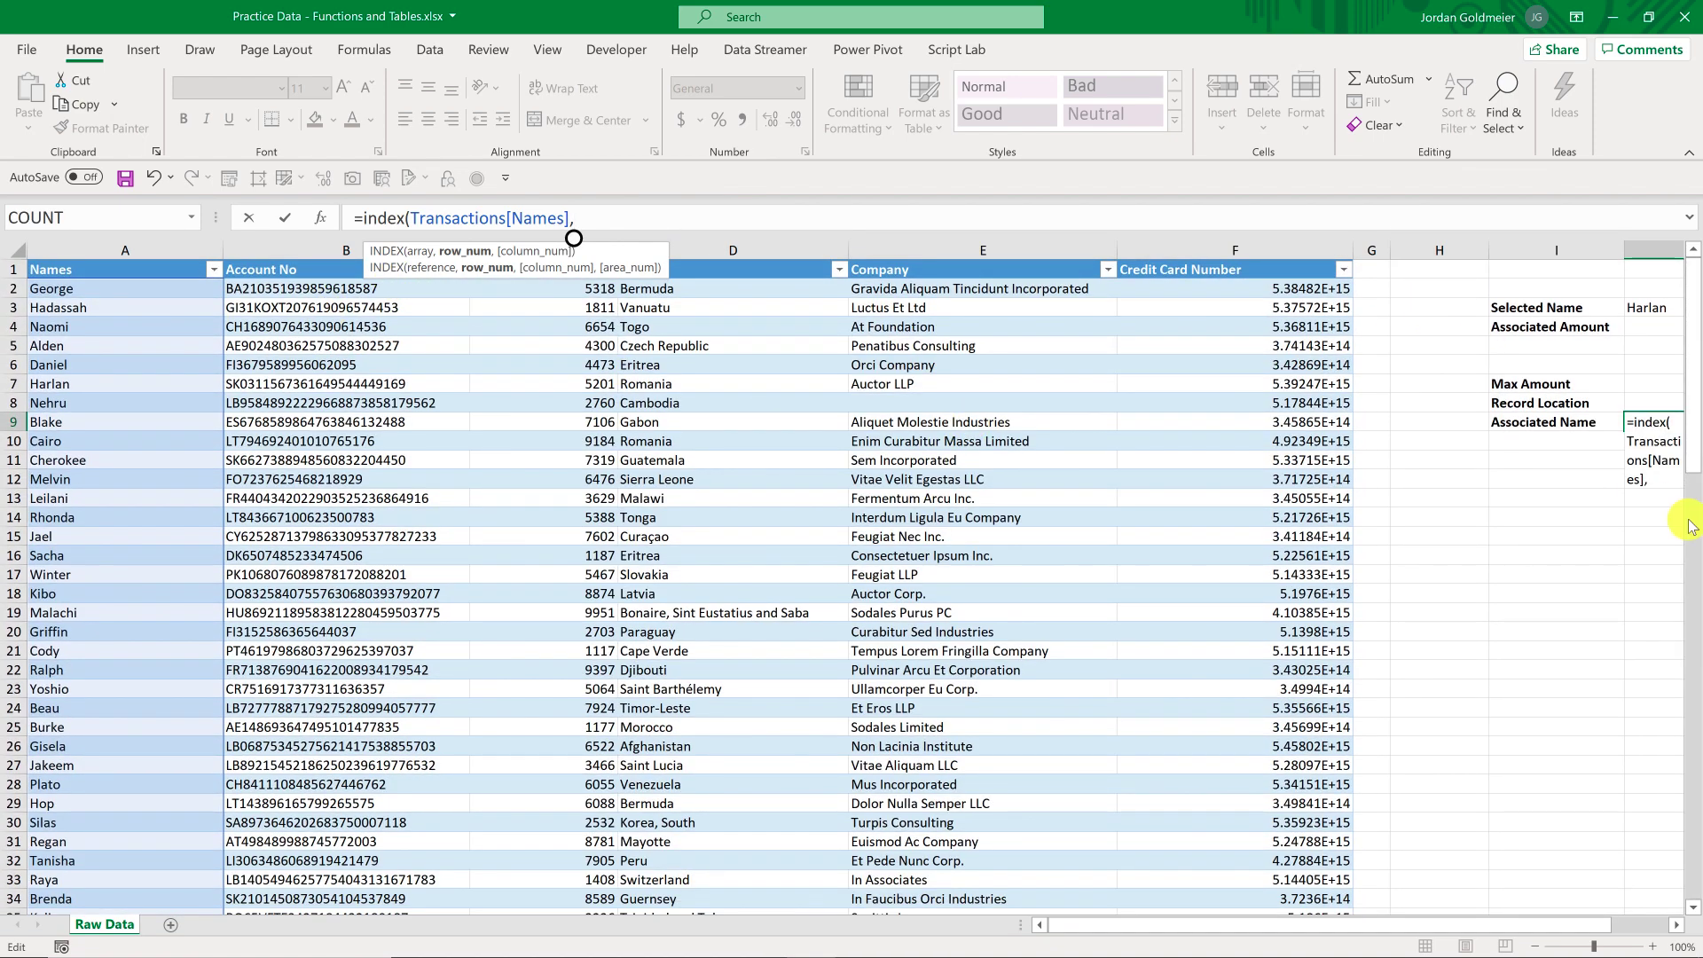
pyautogui.hscroll(5, 1684, 521)
pyautogui.hscroll(-4, 1288, 503)
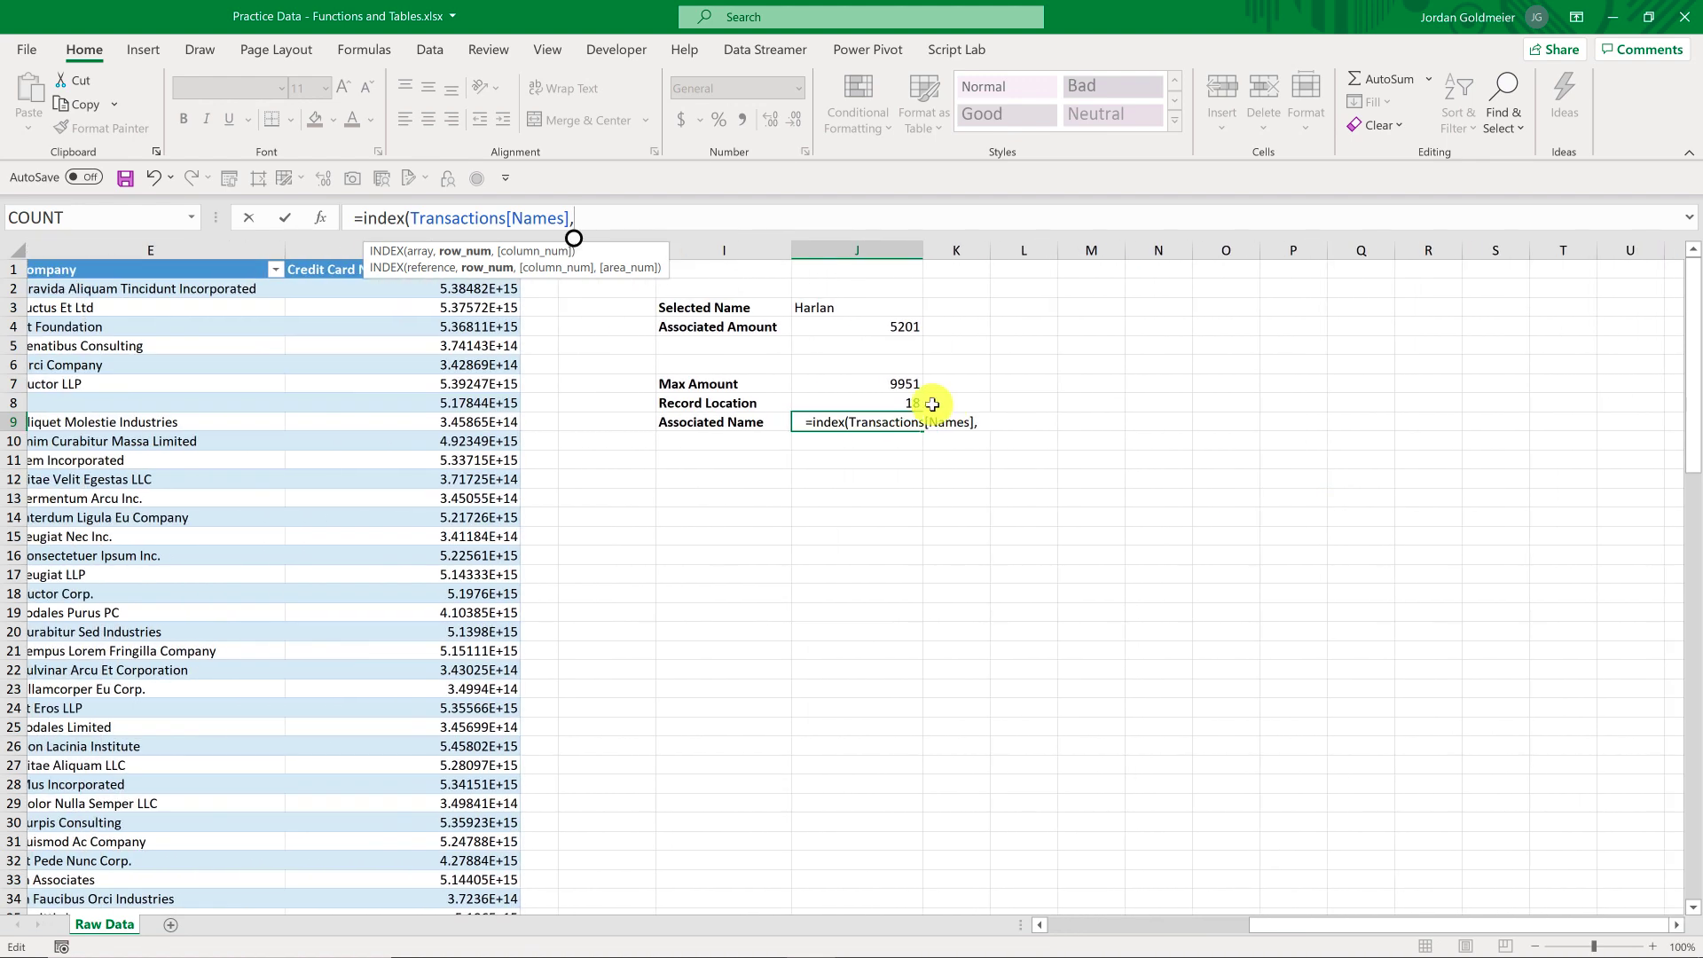
pyautogui.click(924, 402)
pyautogui.click(648, 216)
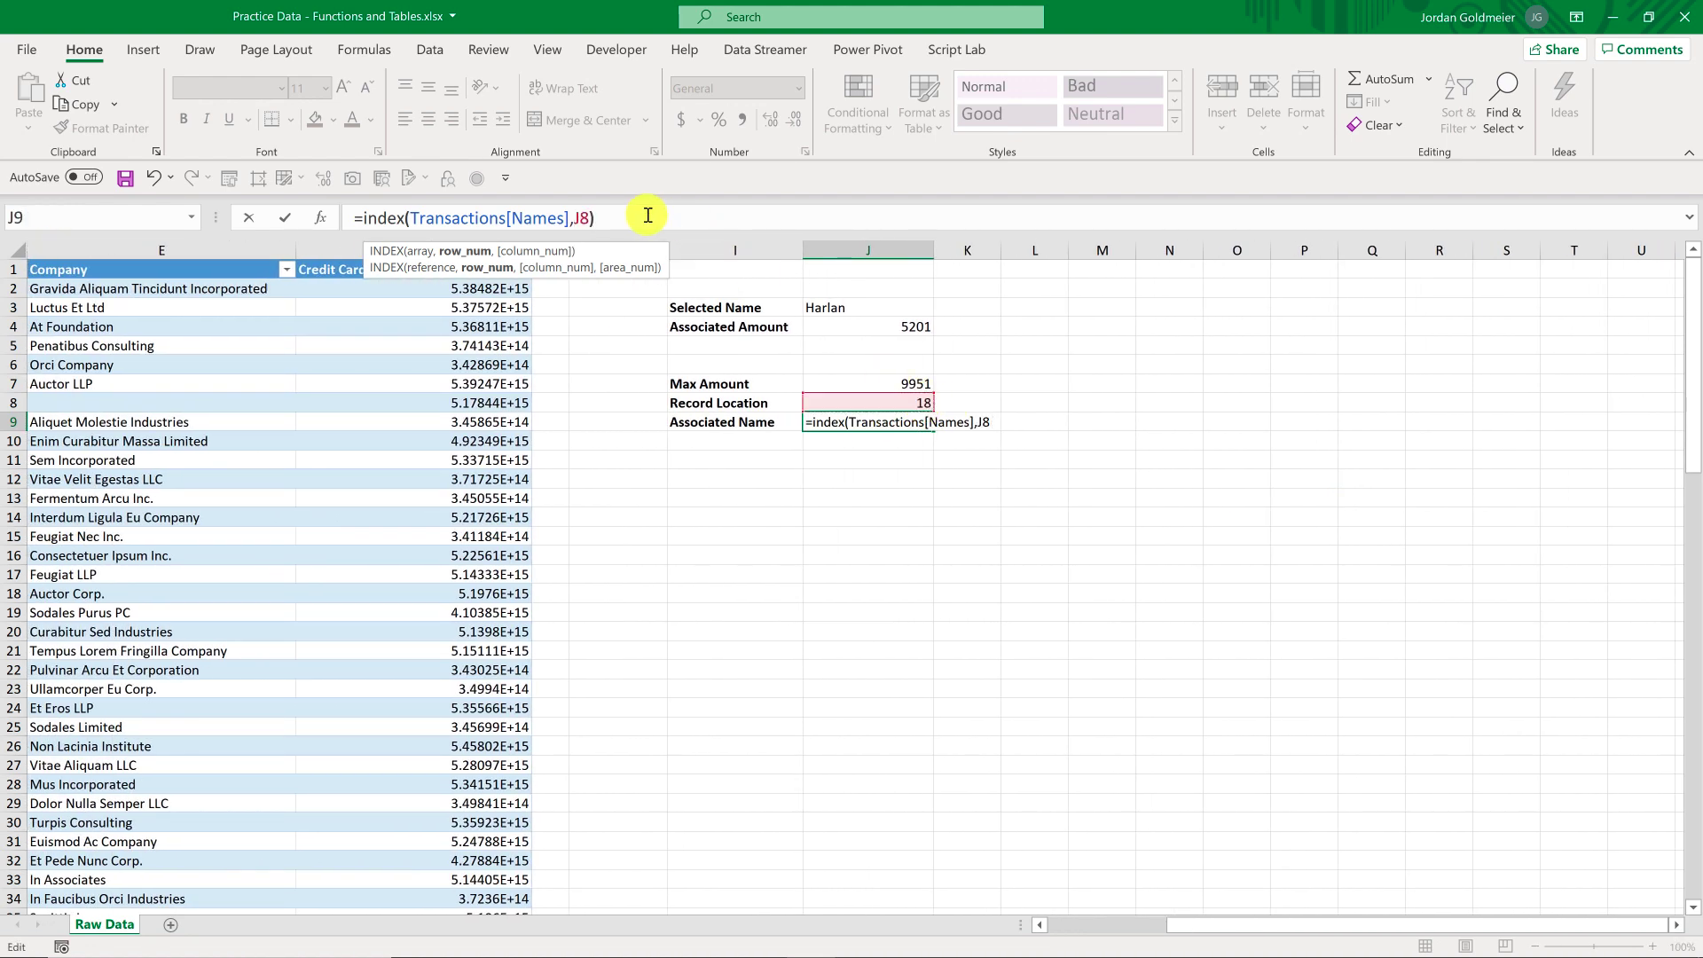
pyautogui.press('Return')
pyautogui.press('Left')
pyautogui.press('Home')
pyautogui.press('Right')
pyautogui.press('Right')
pyautogui.press('Right')
pyautogui.press('Right')
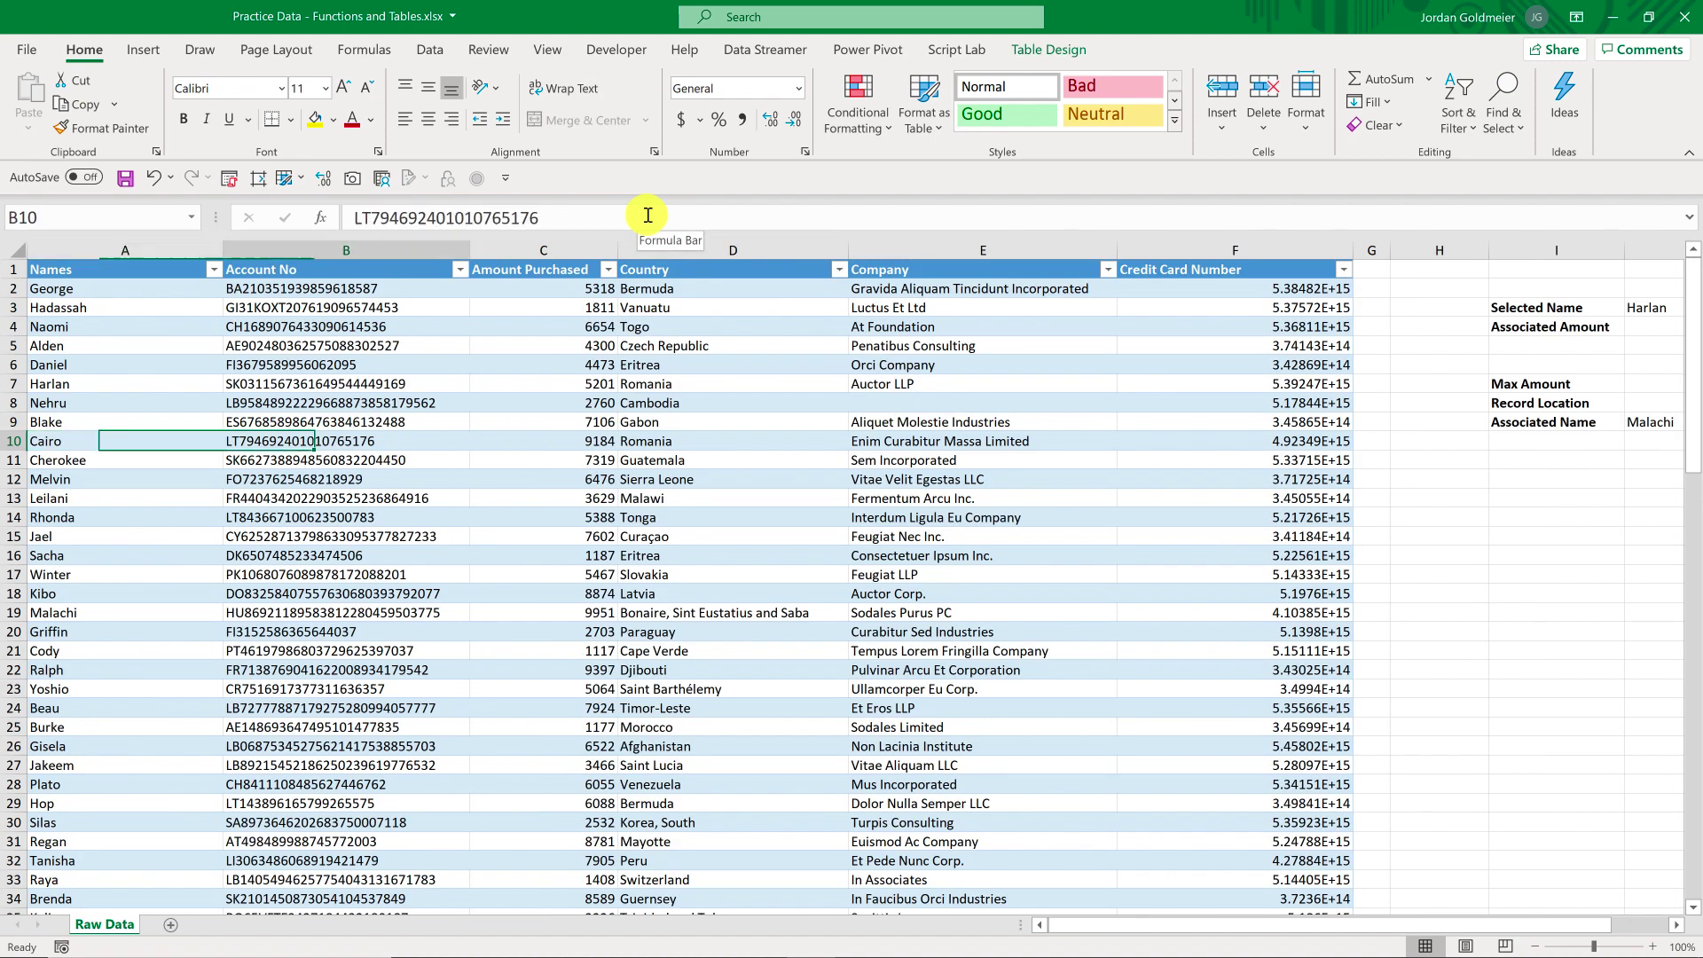
pyautogui.press('Right')
pyautogui.press('Right')
pyautogui.press('Right')
pyautogui.press('Right')
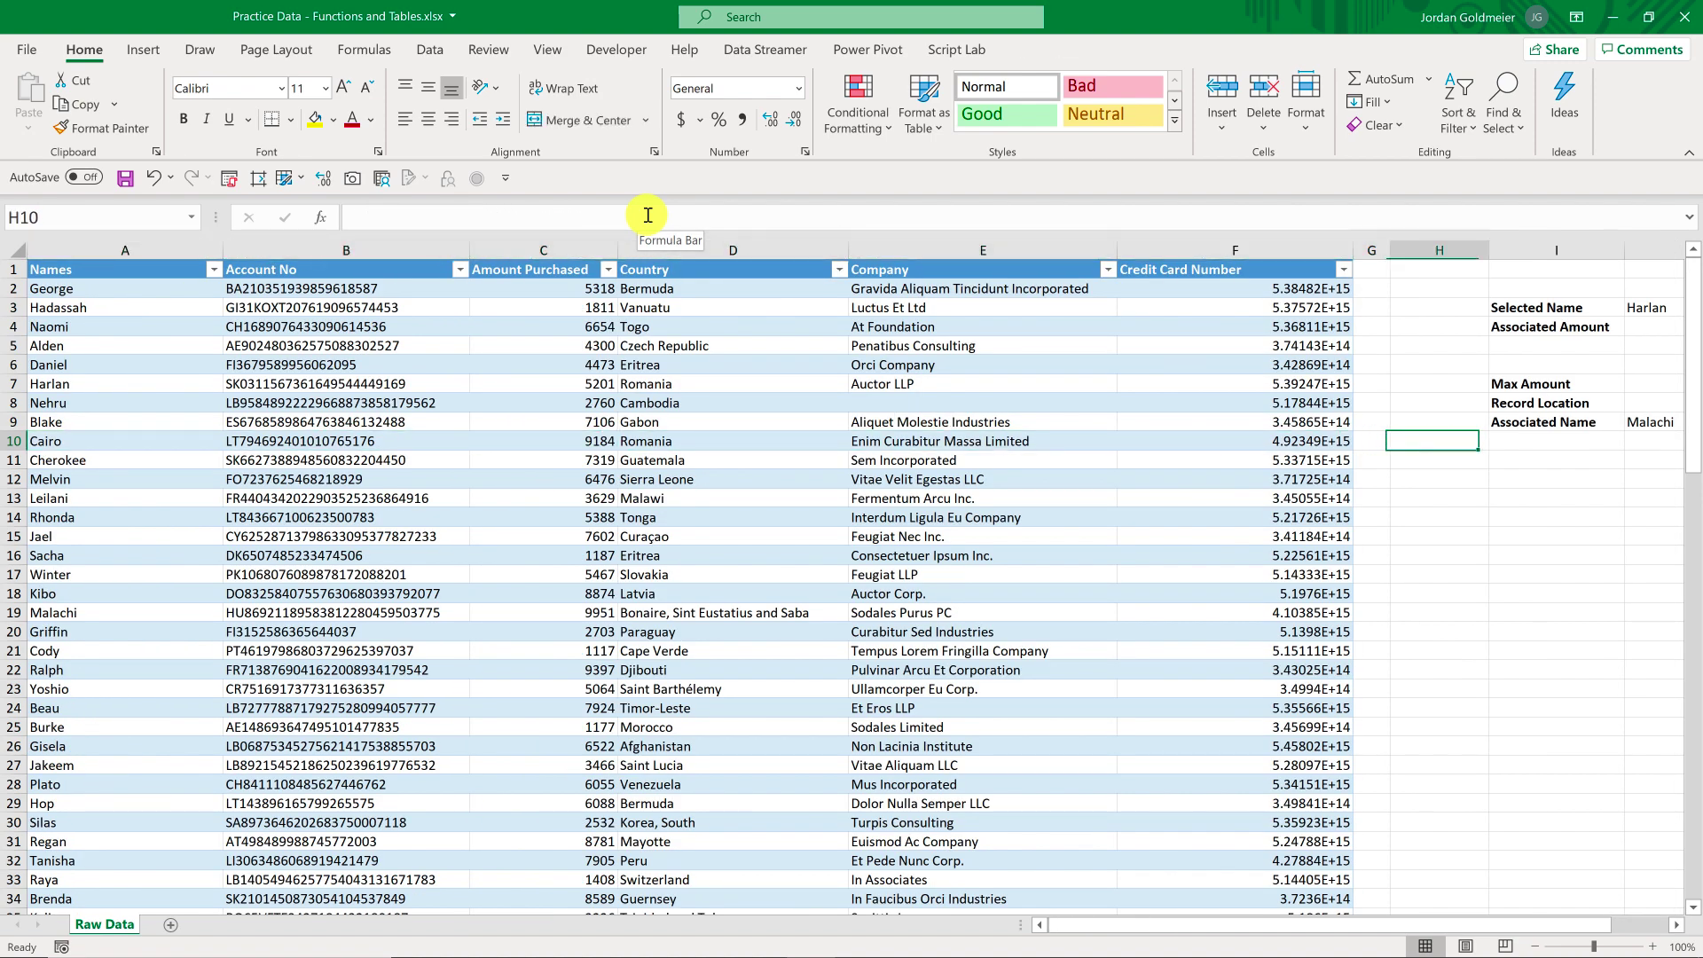
pyautogui.press('Up')
pyautogui.press('Right')
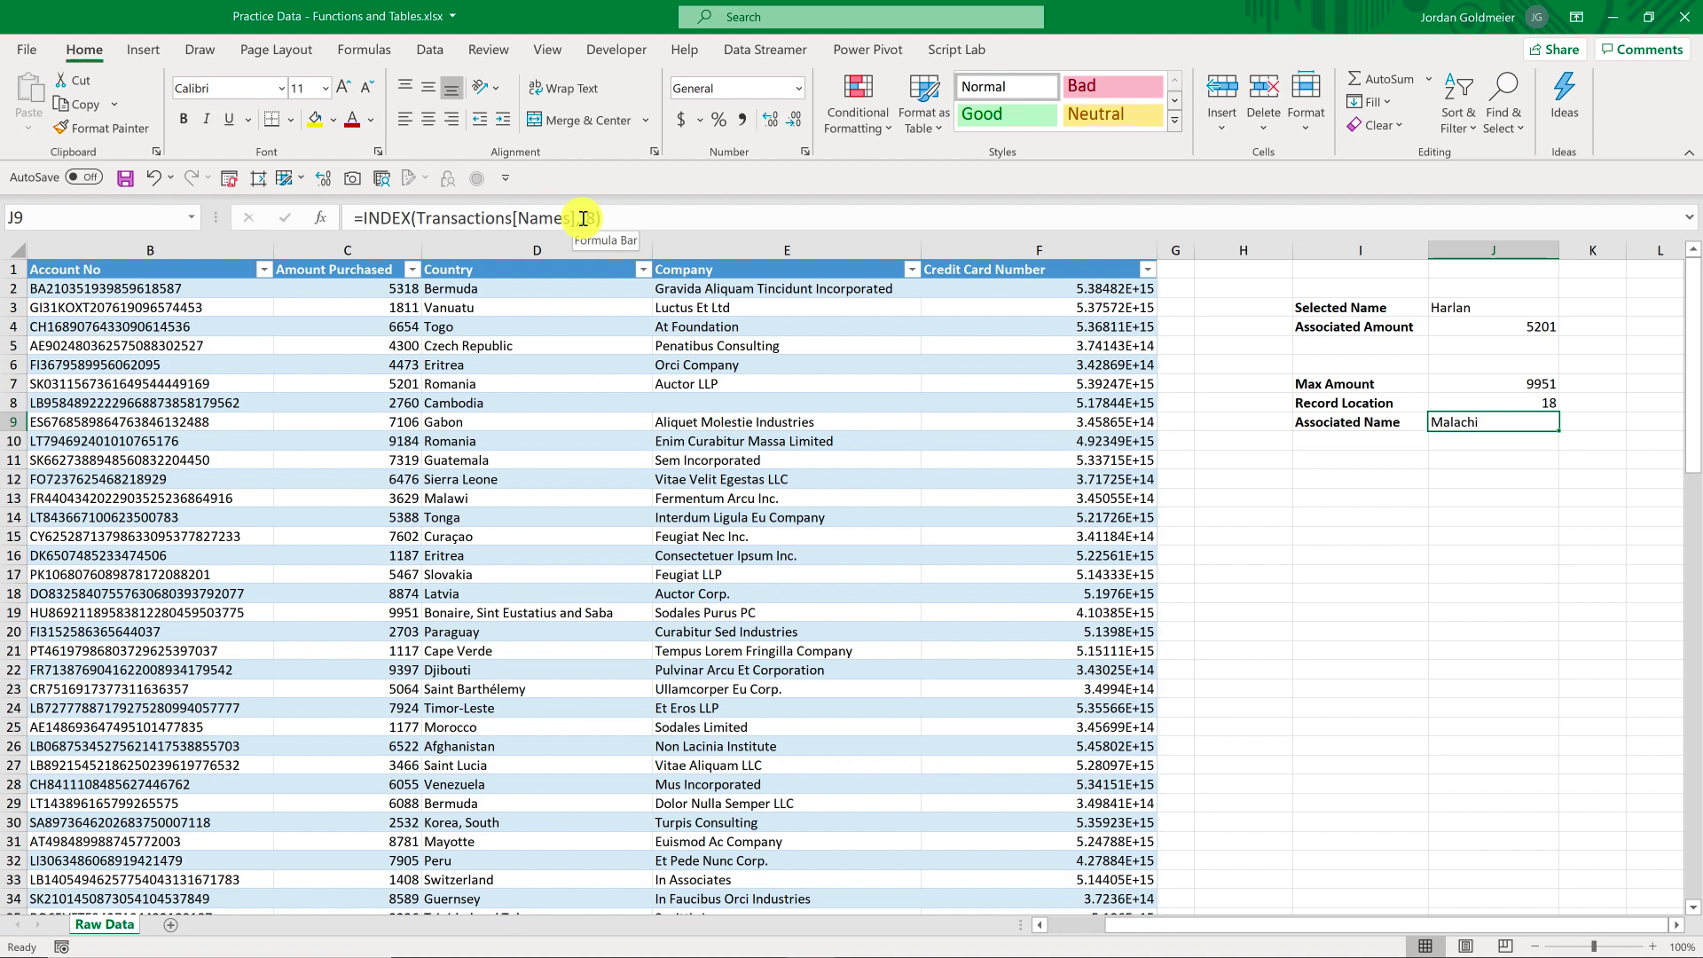
# Enter a bold 'Xlookup' heading in I12.
pyautogui.press('Down')
pyautogui.press('Down')
pyautogui.press('Left')
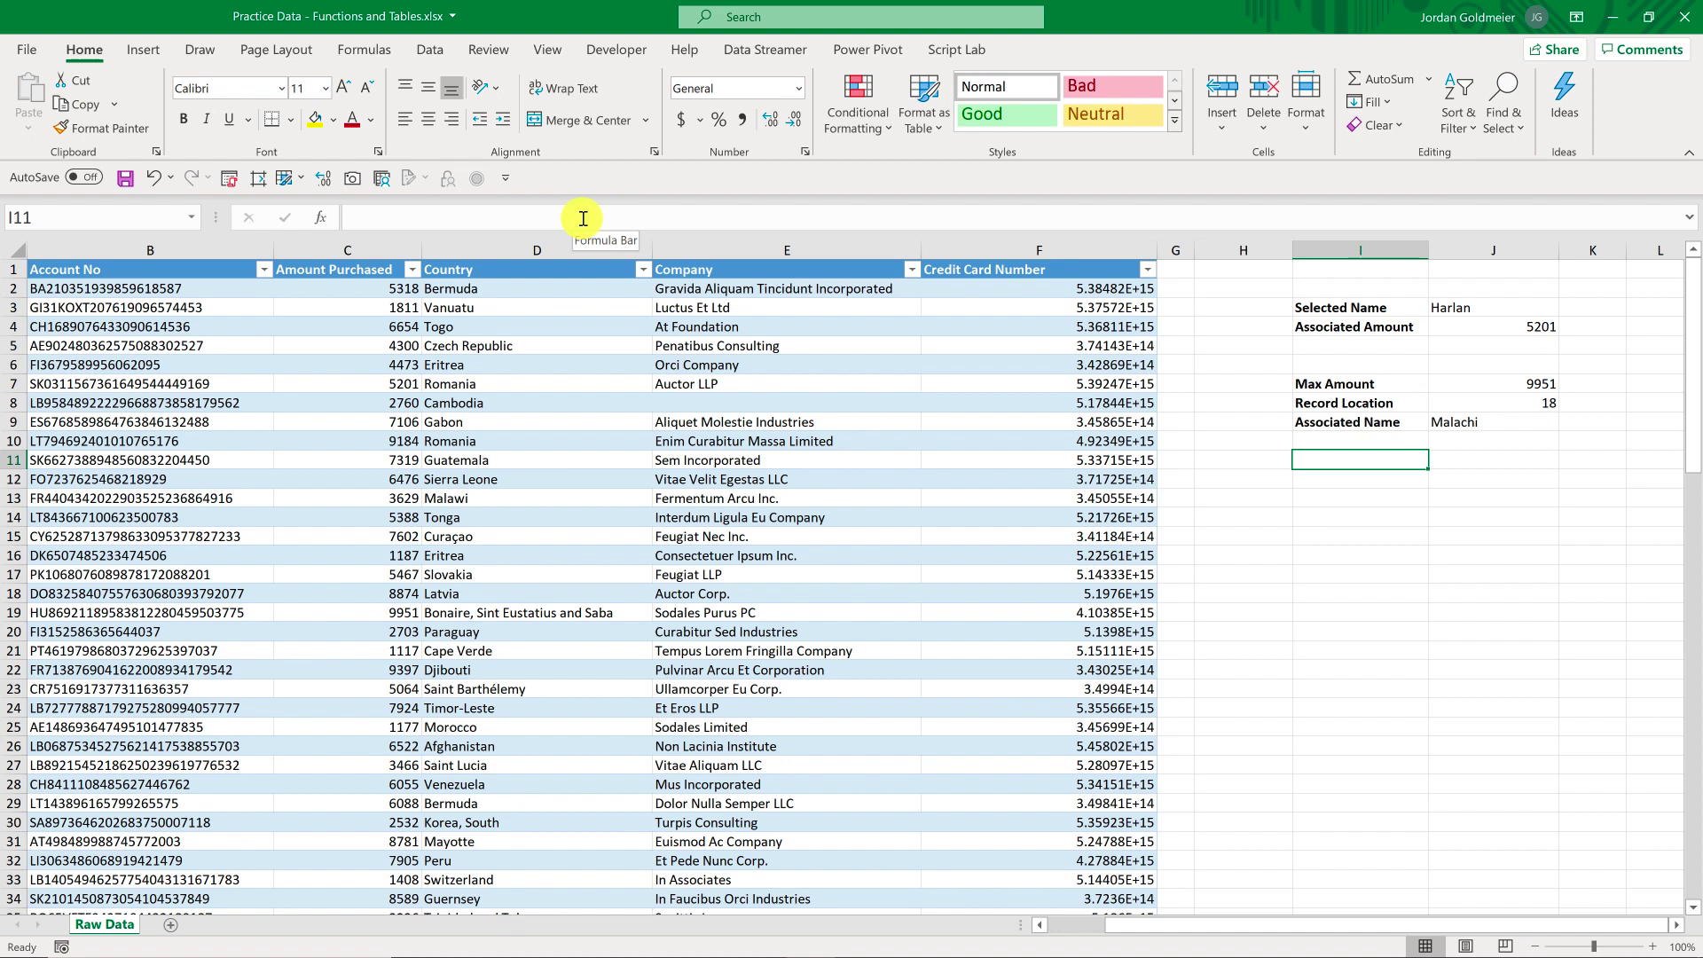
pyautogui.press('Up')
pyautogui.press('Up')
pyautogui.press('Up')
pyautogui.press('Down')
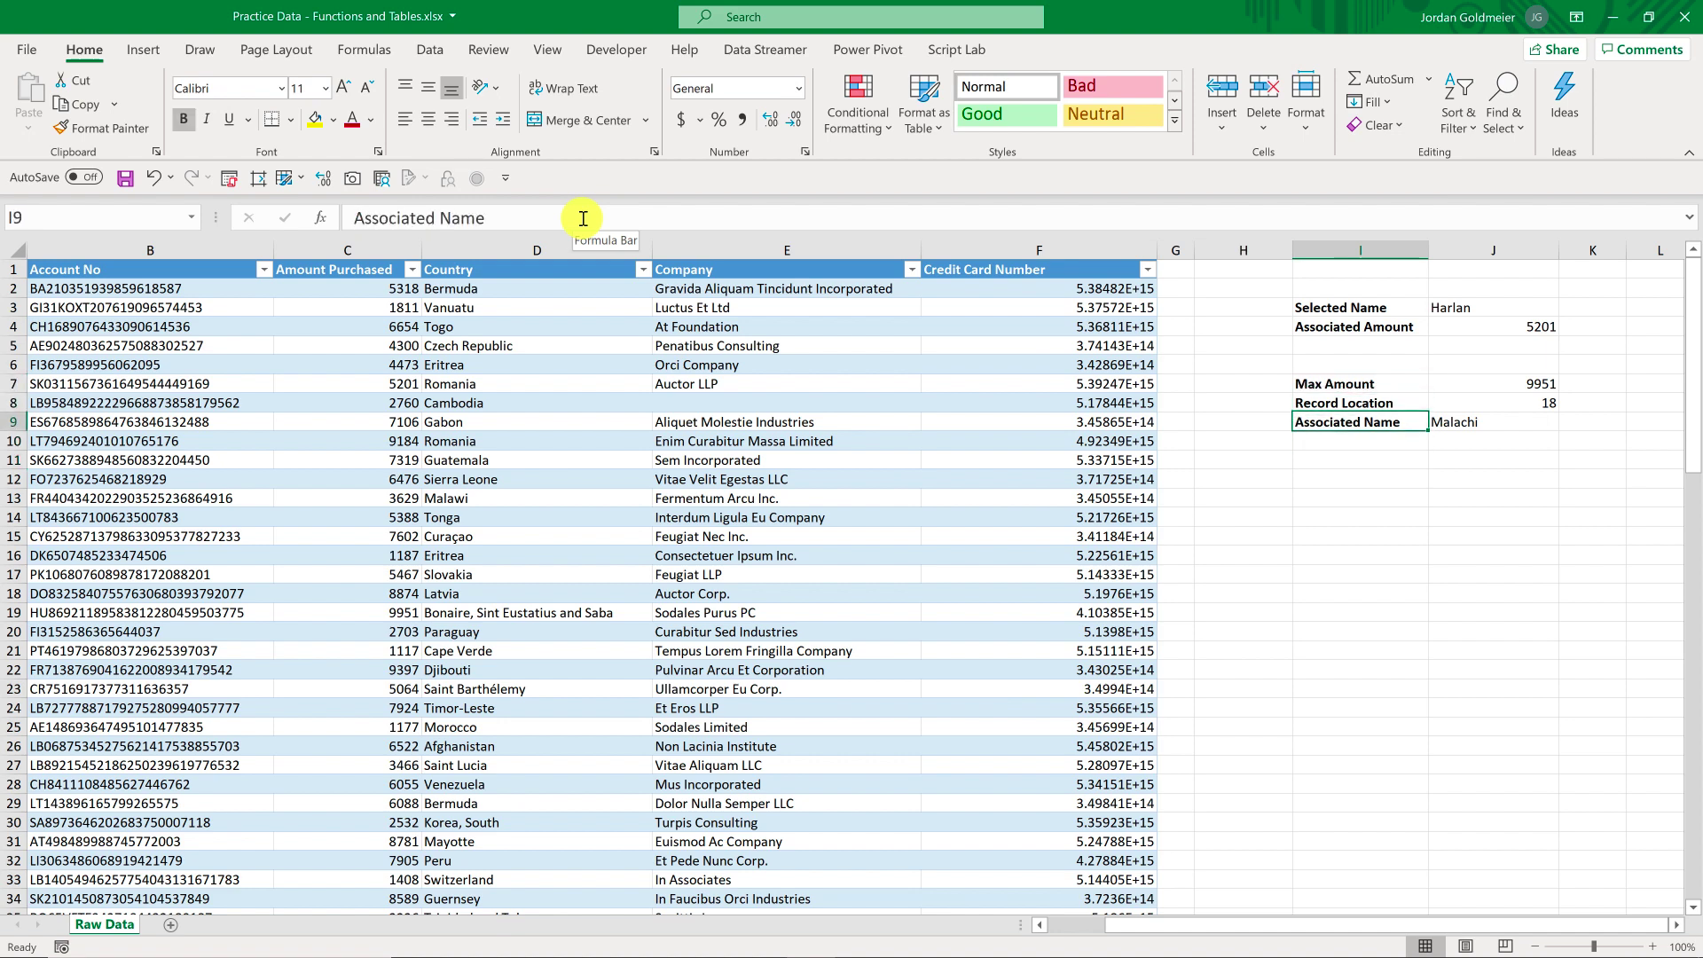
pyautogui.press('Down')
pyautogui.press('Down')
pyautogui.press('Down')
pyautogui.write('XLook')
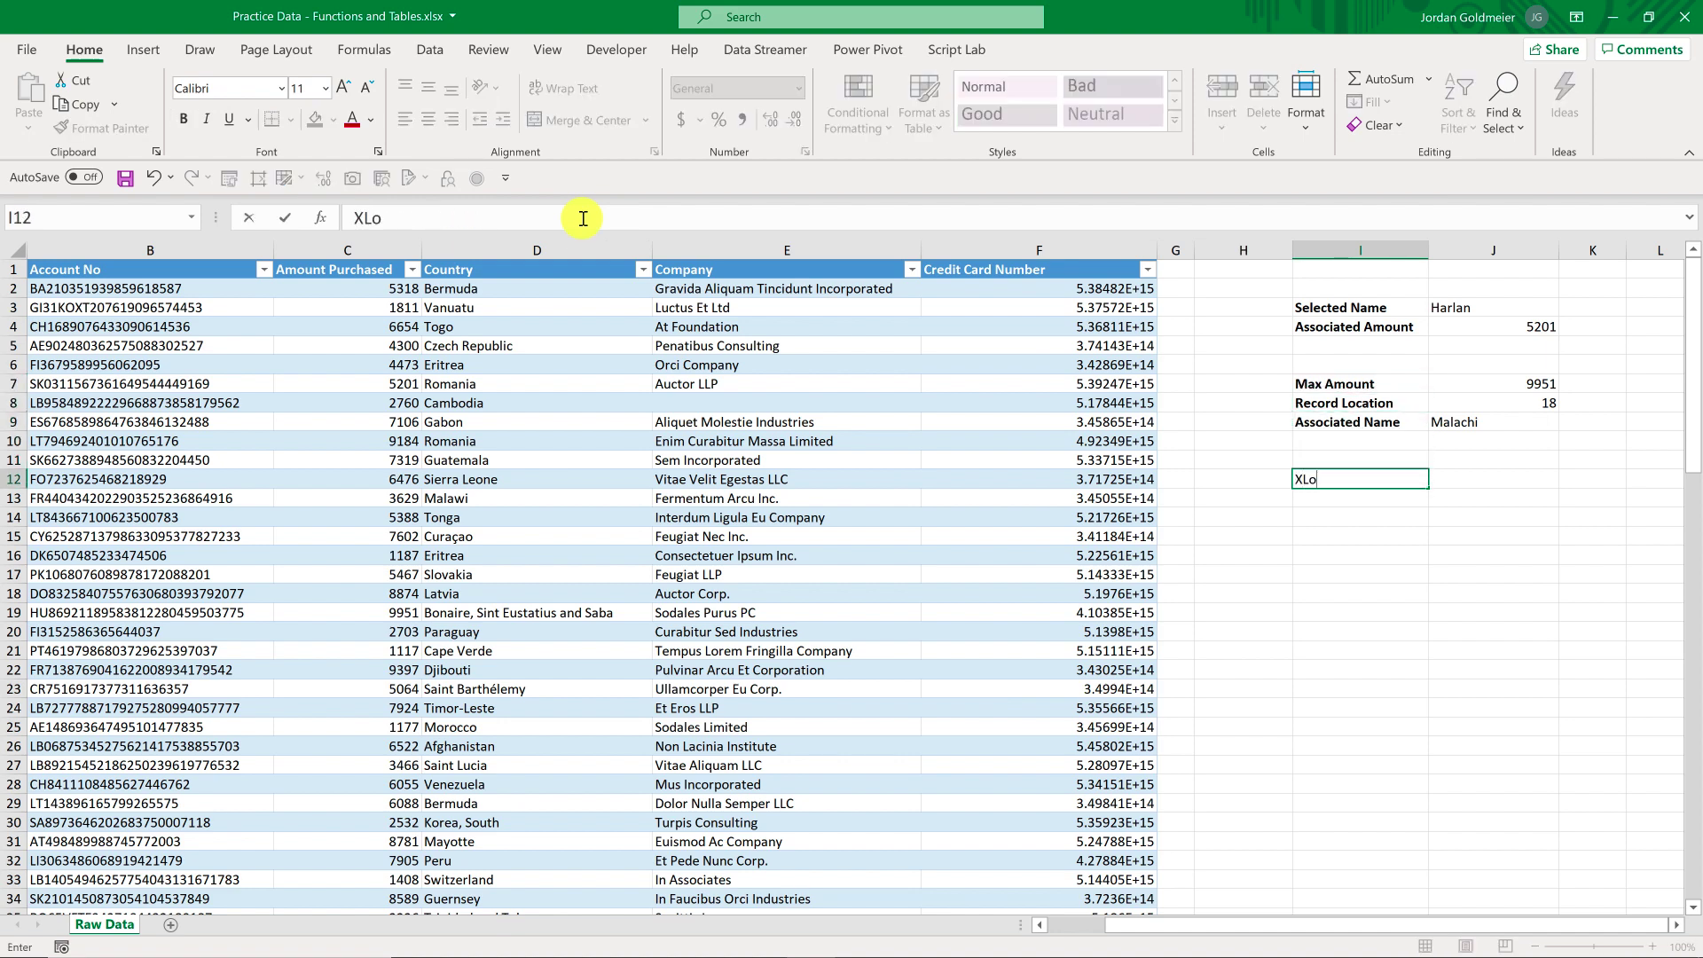
pyautogui.press('BackSpace')
pyautogui.press('BackSpace')
pyautogui.press('BackSpace')
pyautogui.press('BackSpace')
pyautogui.write('lookup')
pyautogui.press('Return')
pyautogui.press('Up')
pyautogui.hotkey('ctrl', 'b')
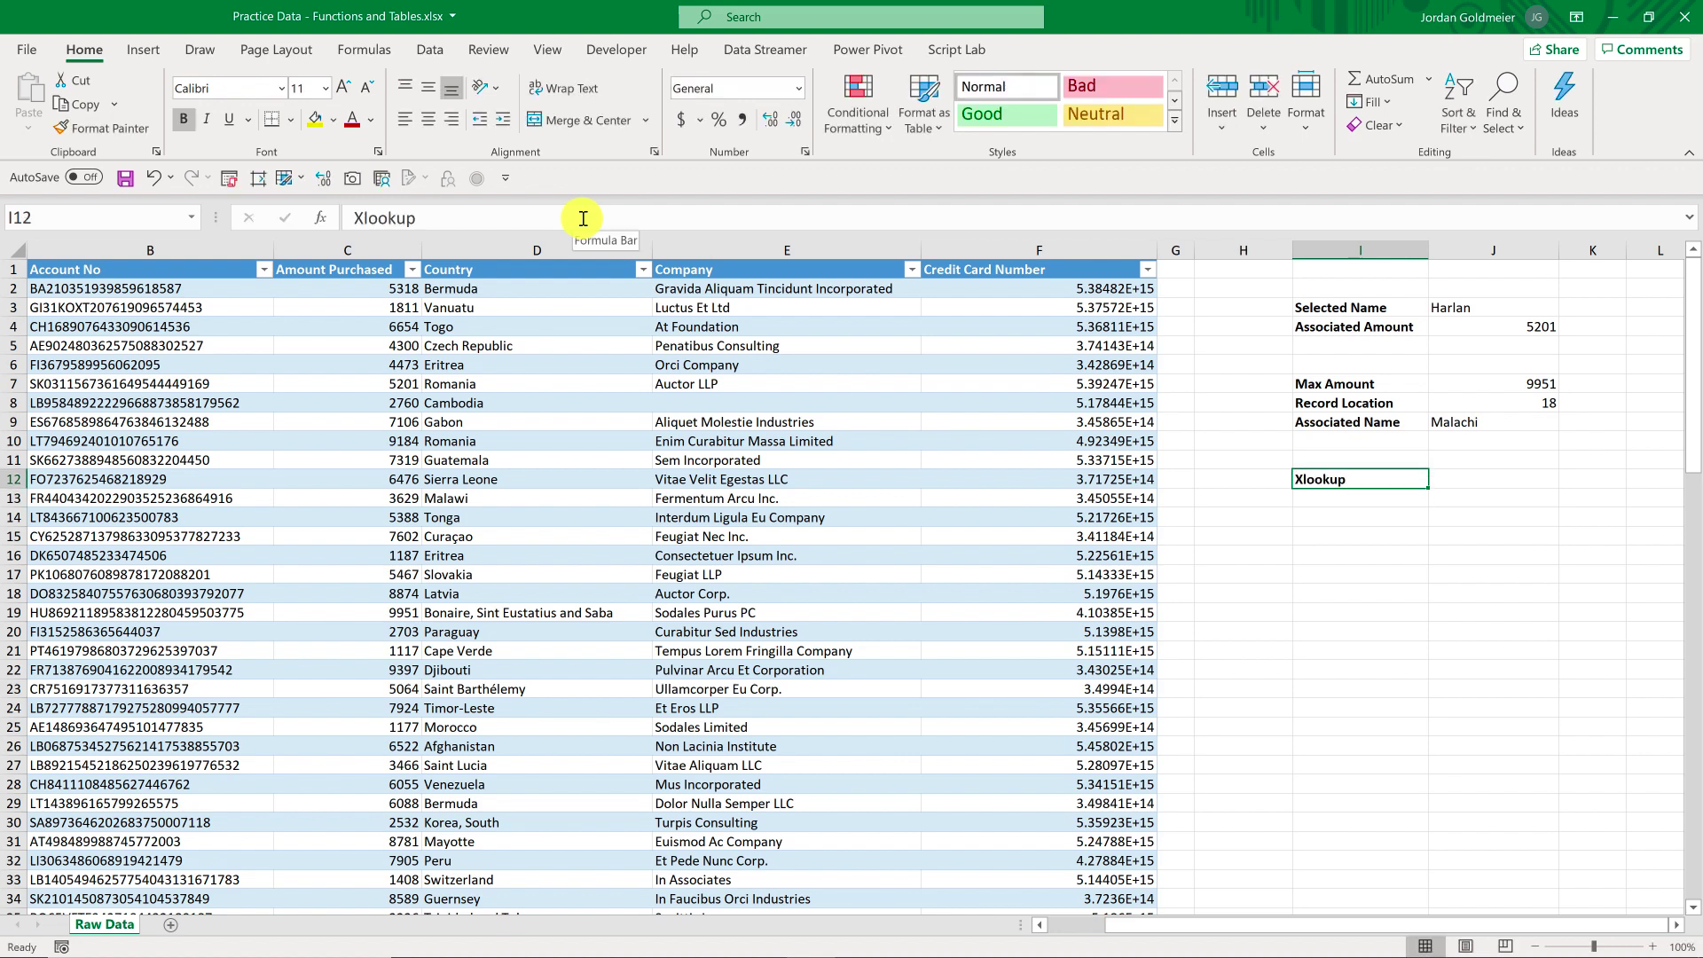
# Copy the Max Amount label and 9951 from I7:J7 into row 13.
pyautogui.press('Up')
pyautogui.press('Up')
pyautogui.press('Up')
pyautogui.press('Up')
pyautogui.press('Up')
pyautogui.hotkey('shift', 'Right')
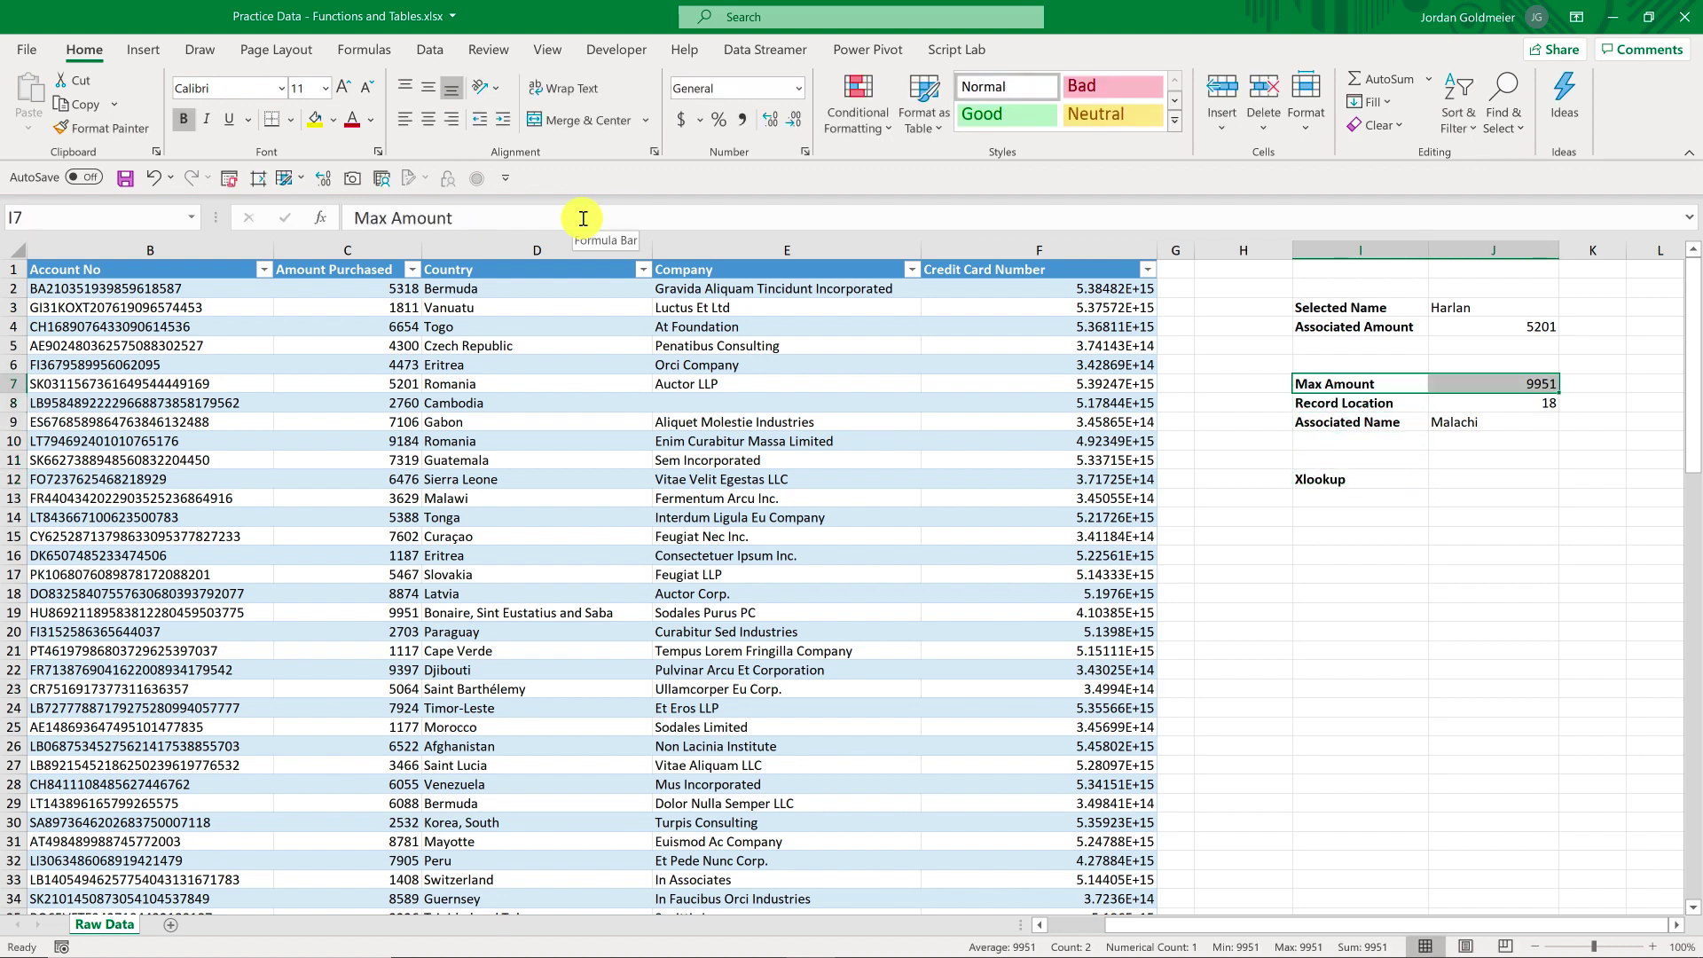
pyautogui.hotkey('ctrl', 'c')
pyautogui.press('Down')
pyautogui.press('Down')
pyautogui.press('Down')
pyautogui.press('Down')
pyautogui.press('Down')
pyautogui.press('Down')
pyautogui.hotkey('ctrl', 'v')
pyautogui.press('Down')
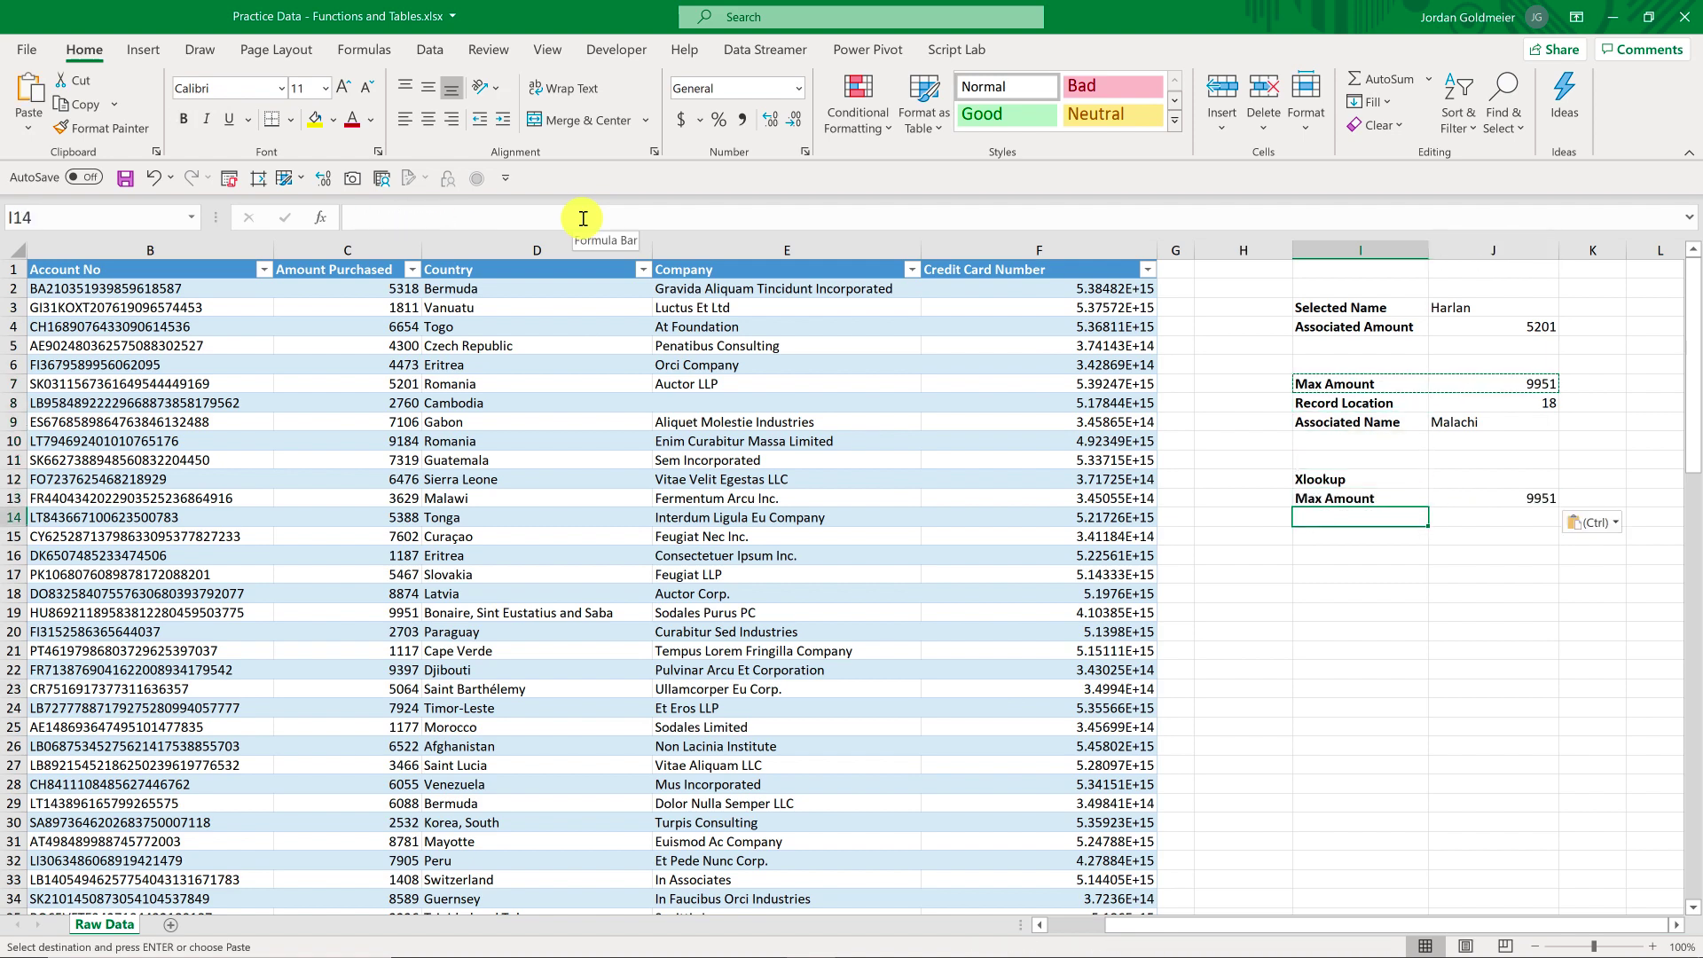
# Type the 'Associated Name' label in I14.
pyautogui.write('Asso')
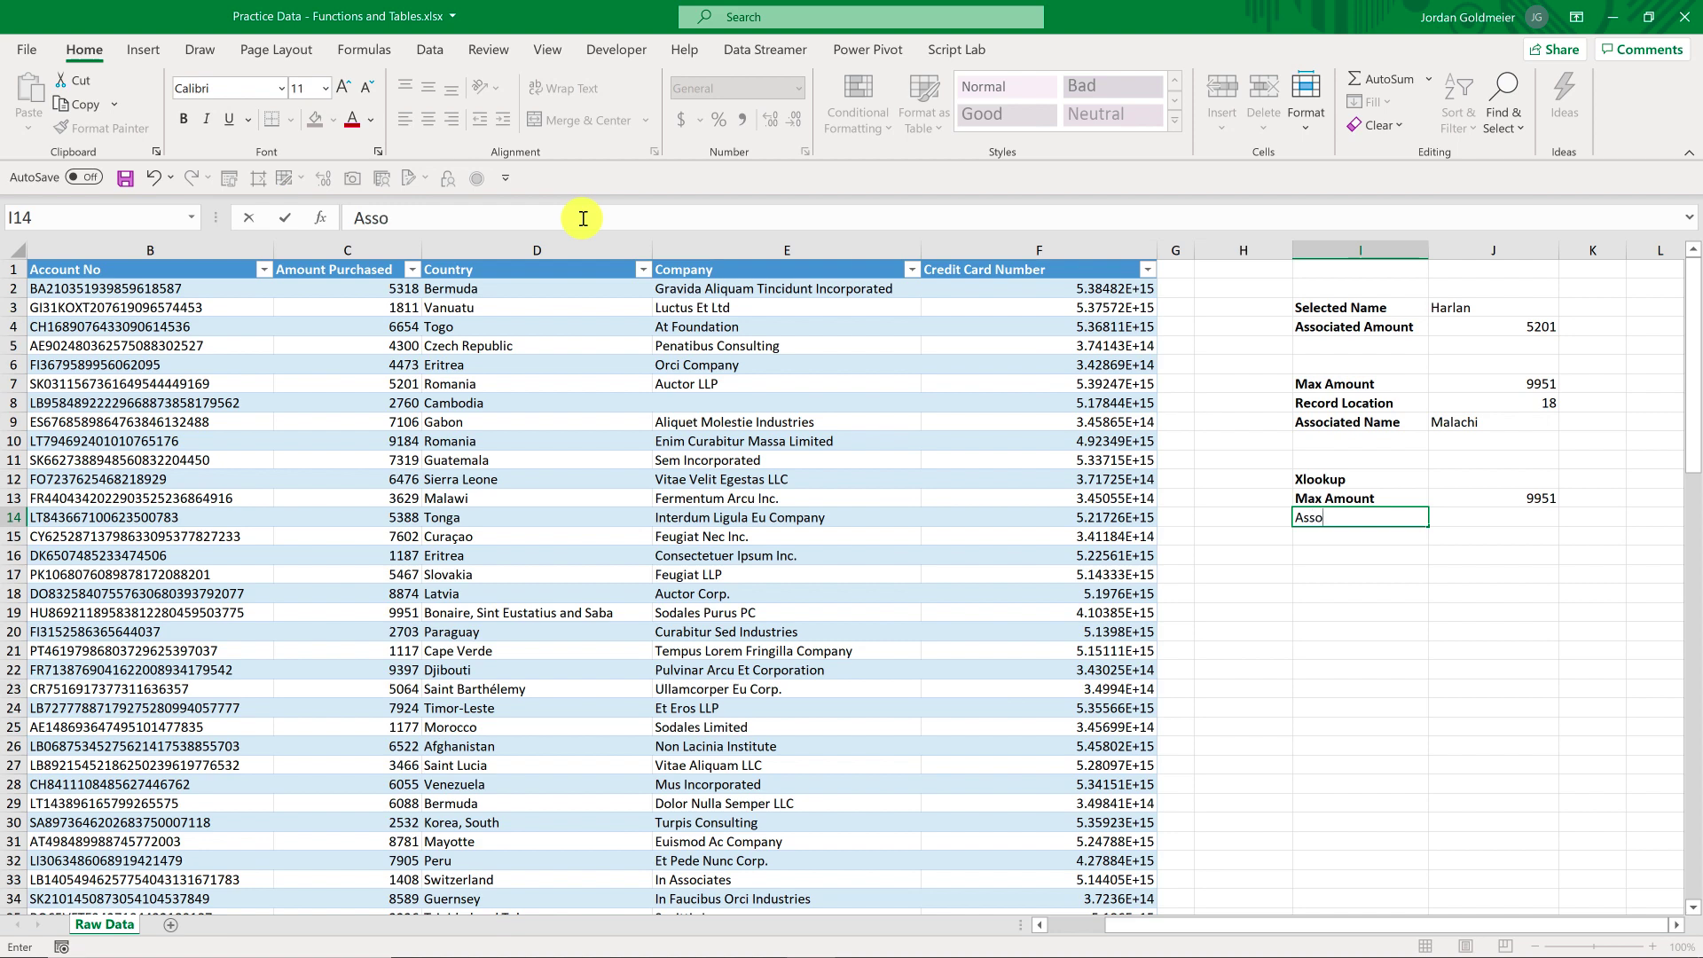
pyautogui.write('ciated Name')
pyautogui.press('Return')
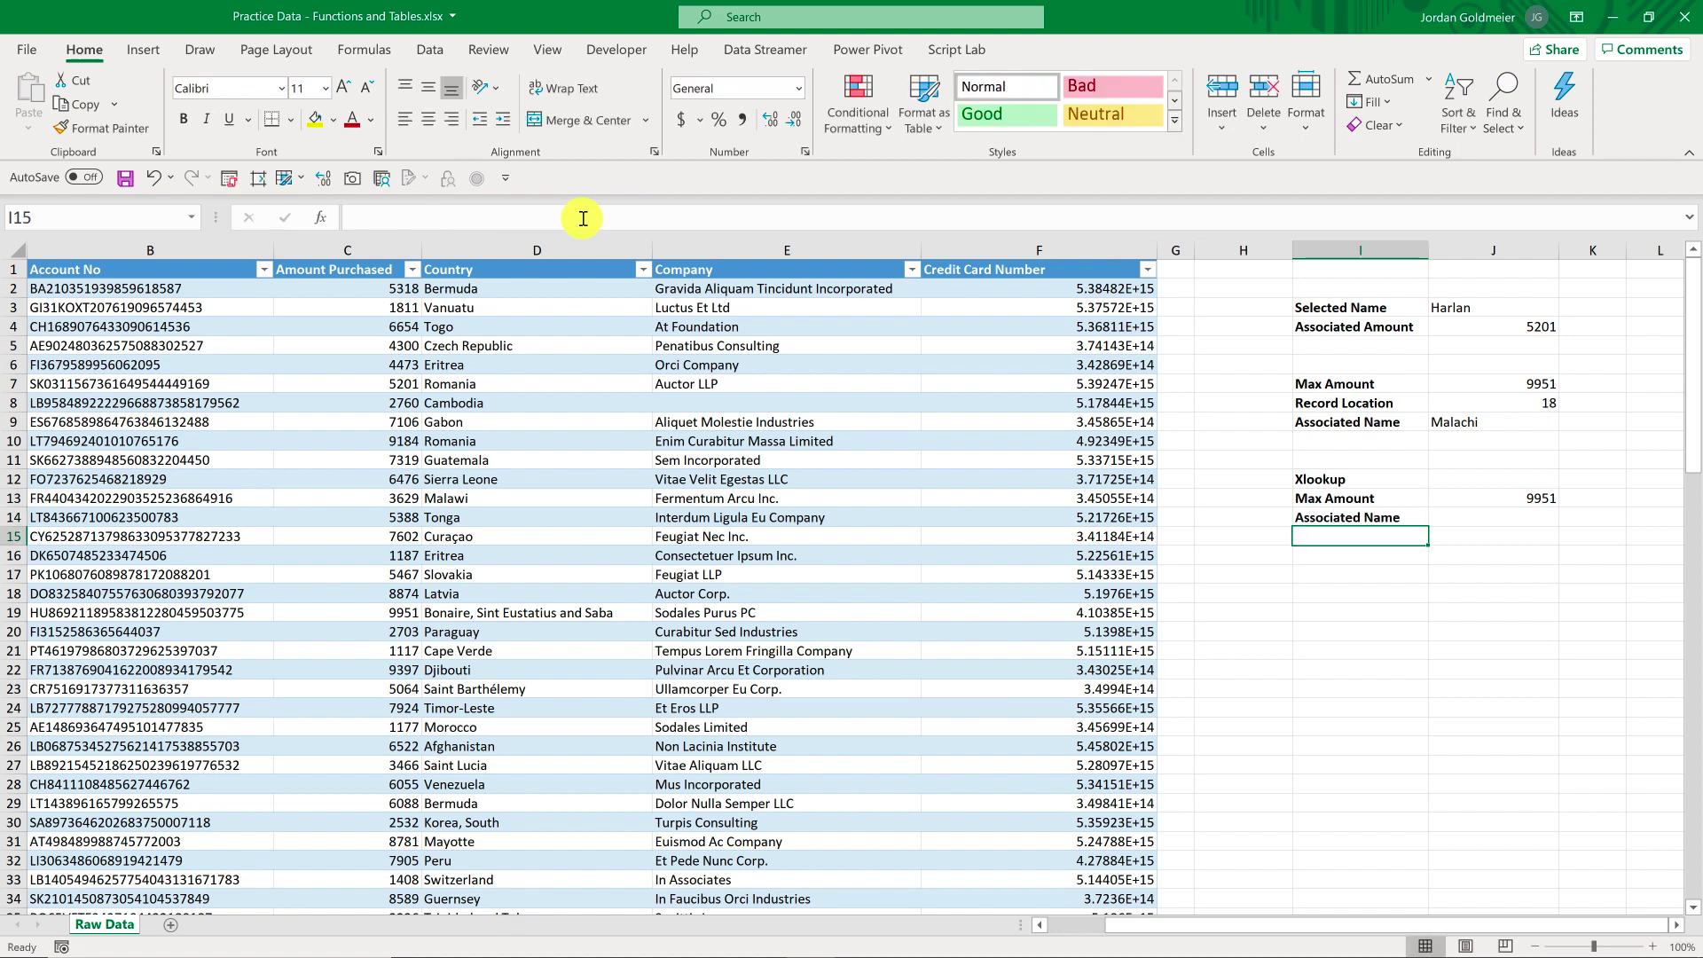
pyautogui.press('Up')
pyautogui.press('Right')
# Begin =XLOOKUP in J14 with J13 (9951) as the lookup value.
pyautogui.write('=xlo')
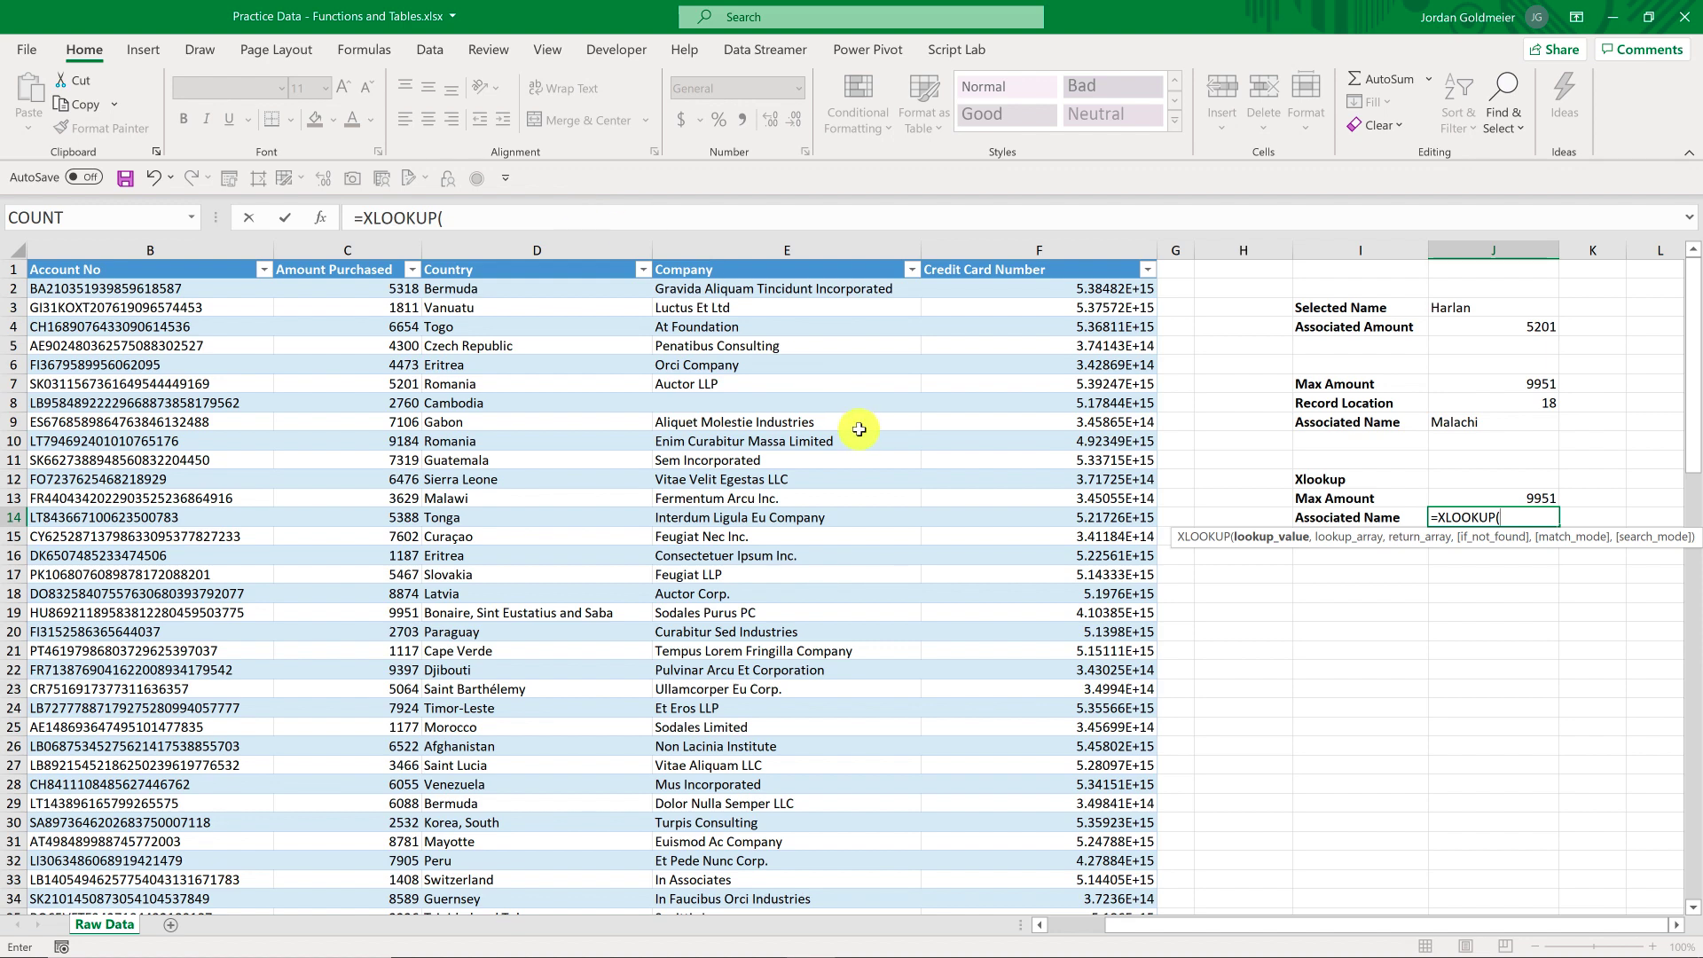
pyautogui.moveTo(1212, 550); pyautogui.dragTo(386, 313)
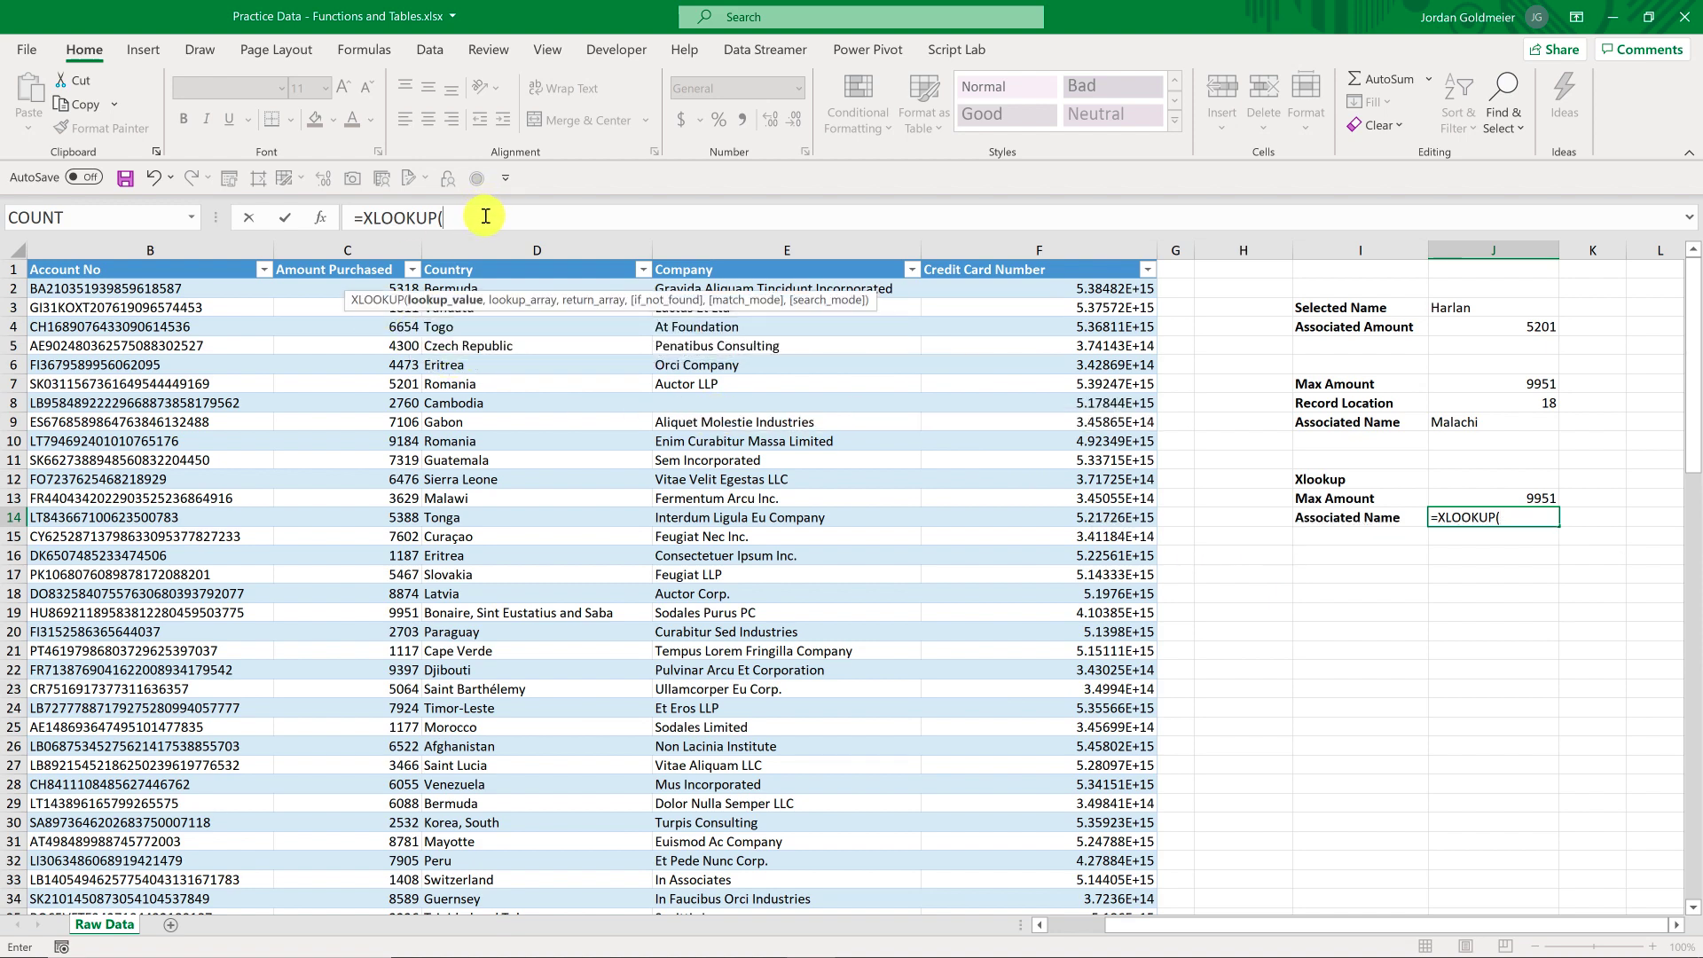
pyautogui.press('F2')
pyautogui.click(1516, 497)
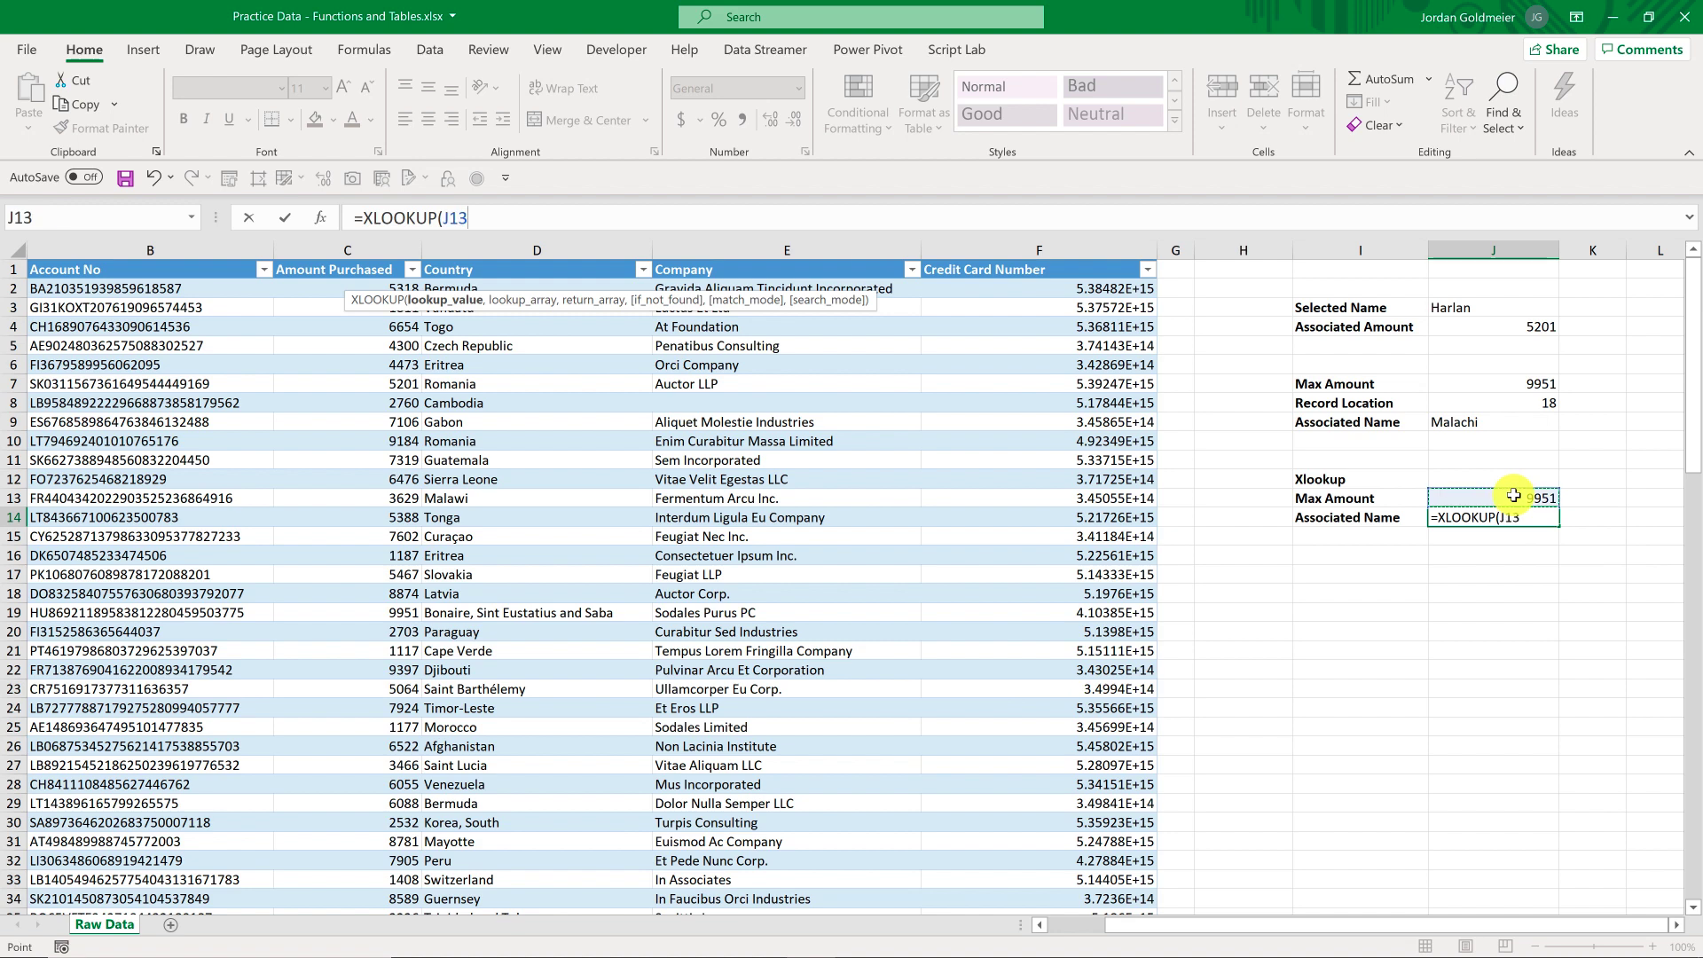
pyautogui.write(',')
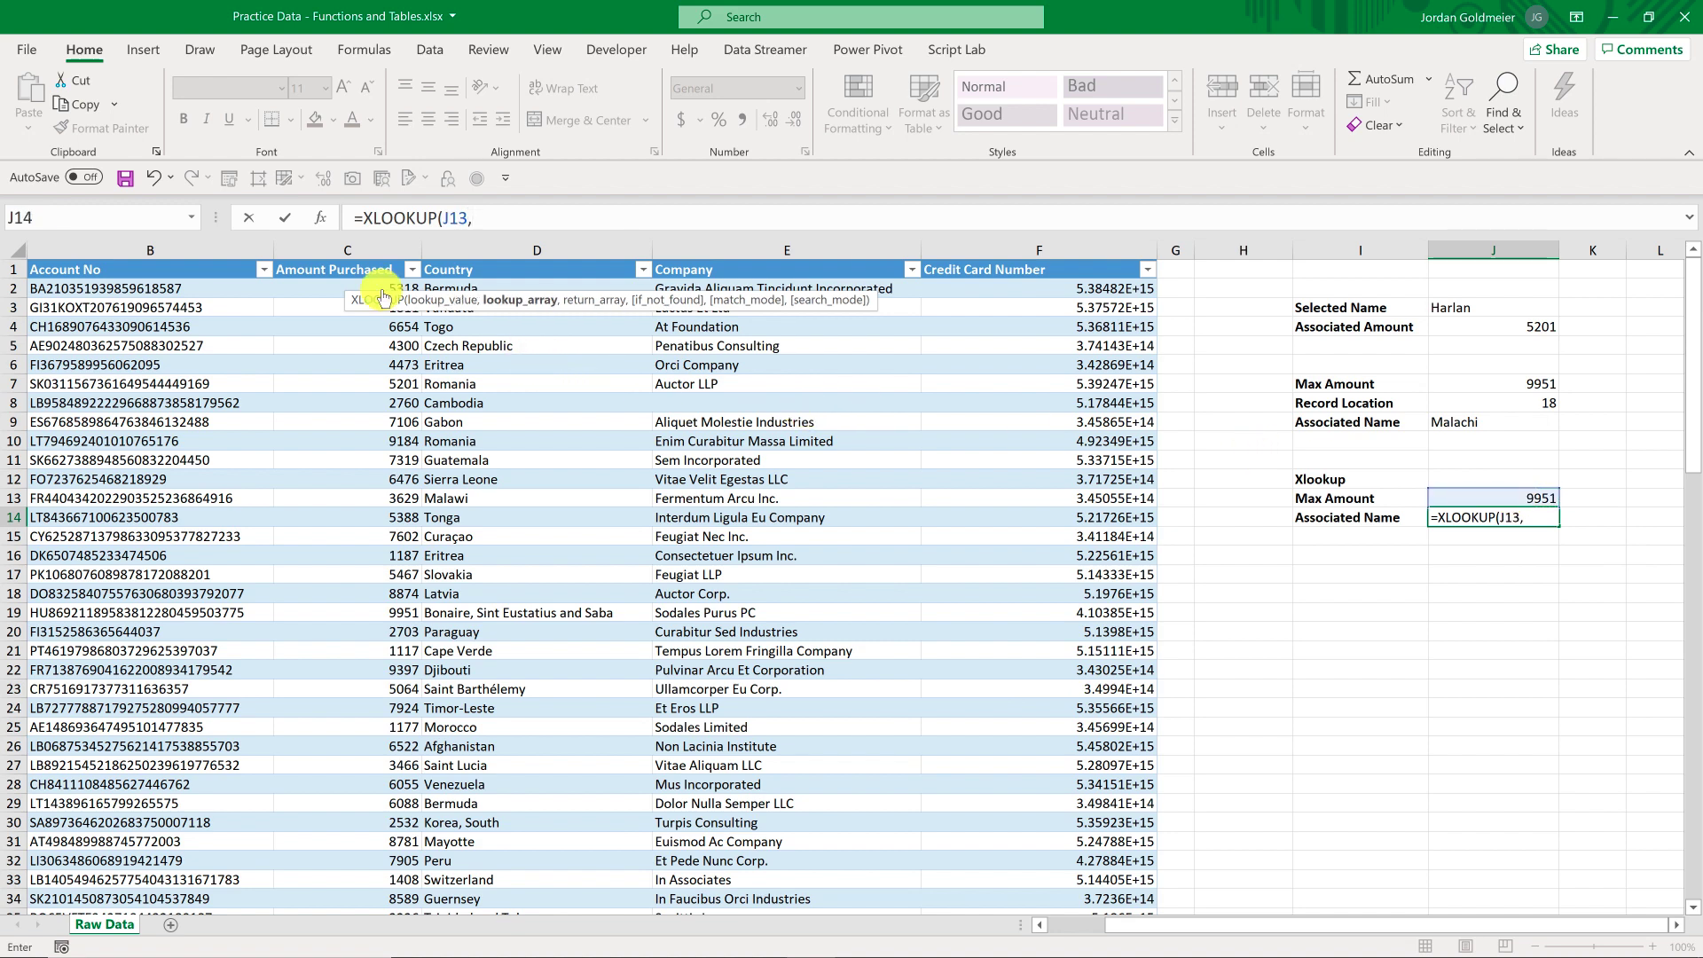
# Add Transactions[Amount Purchased] as the lookup array and Transactions[Names] as the return array.
pyautogui.click(290, 290)
pyautogui.hotkey('ctrl', 'shift', 'Down')
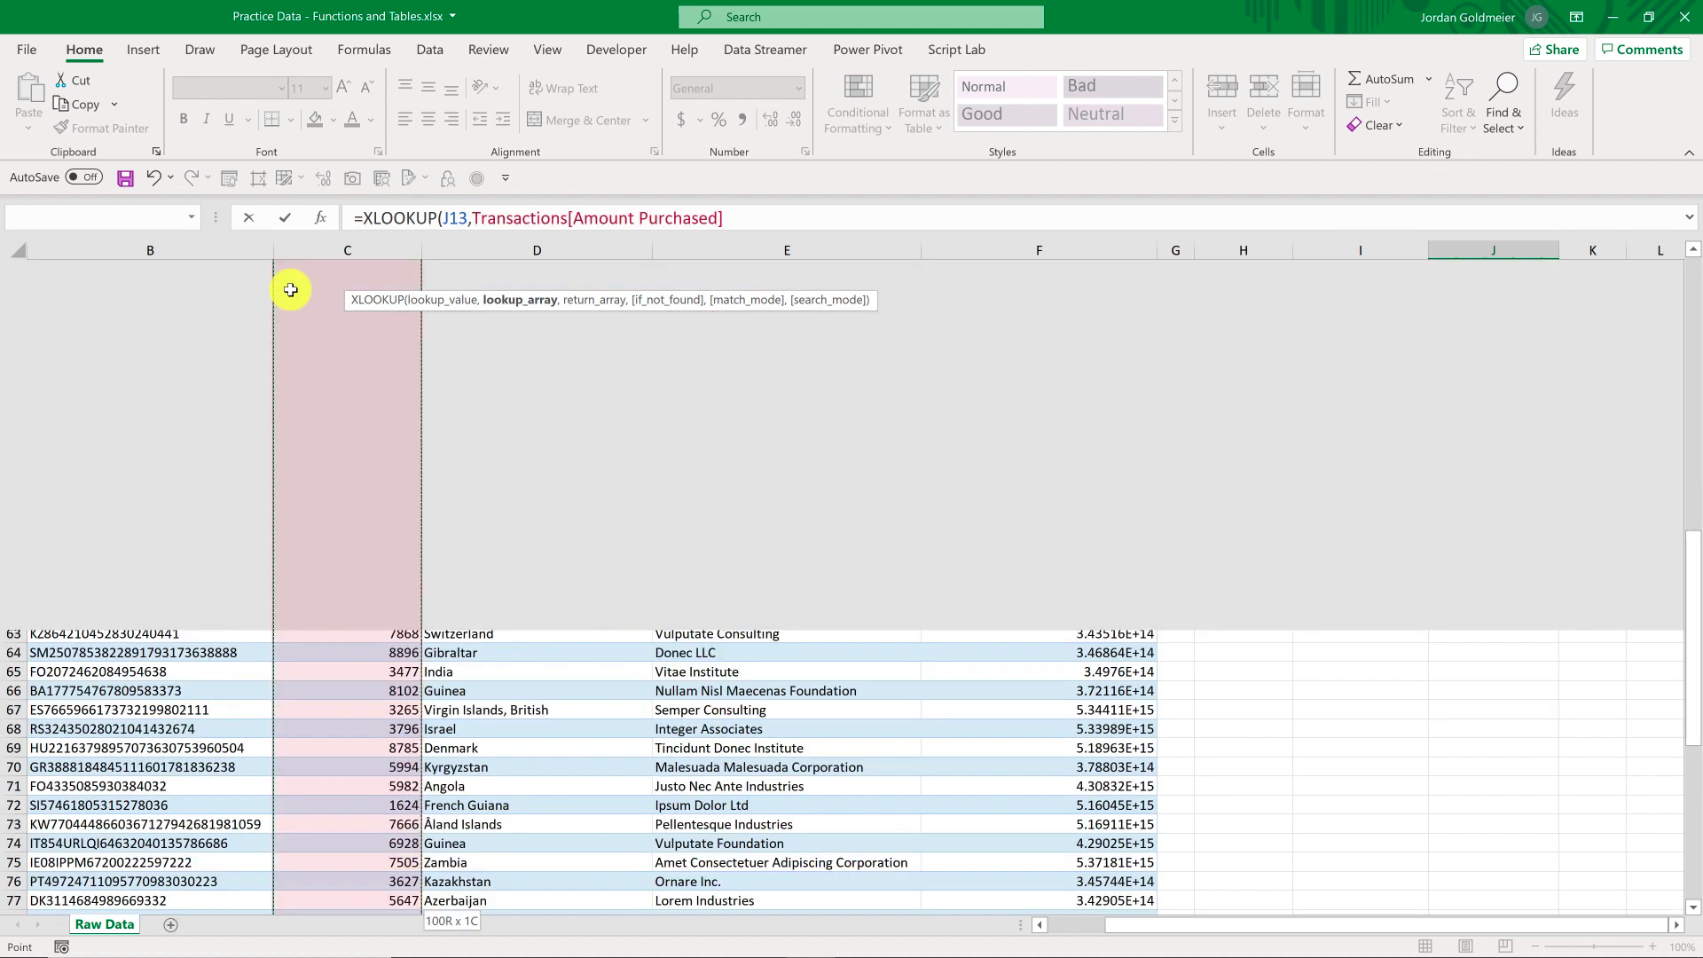
pyautogui.write(',')
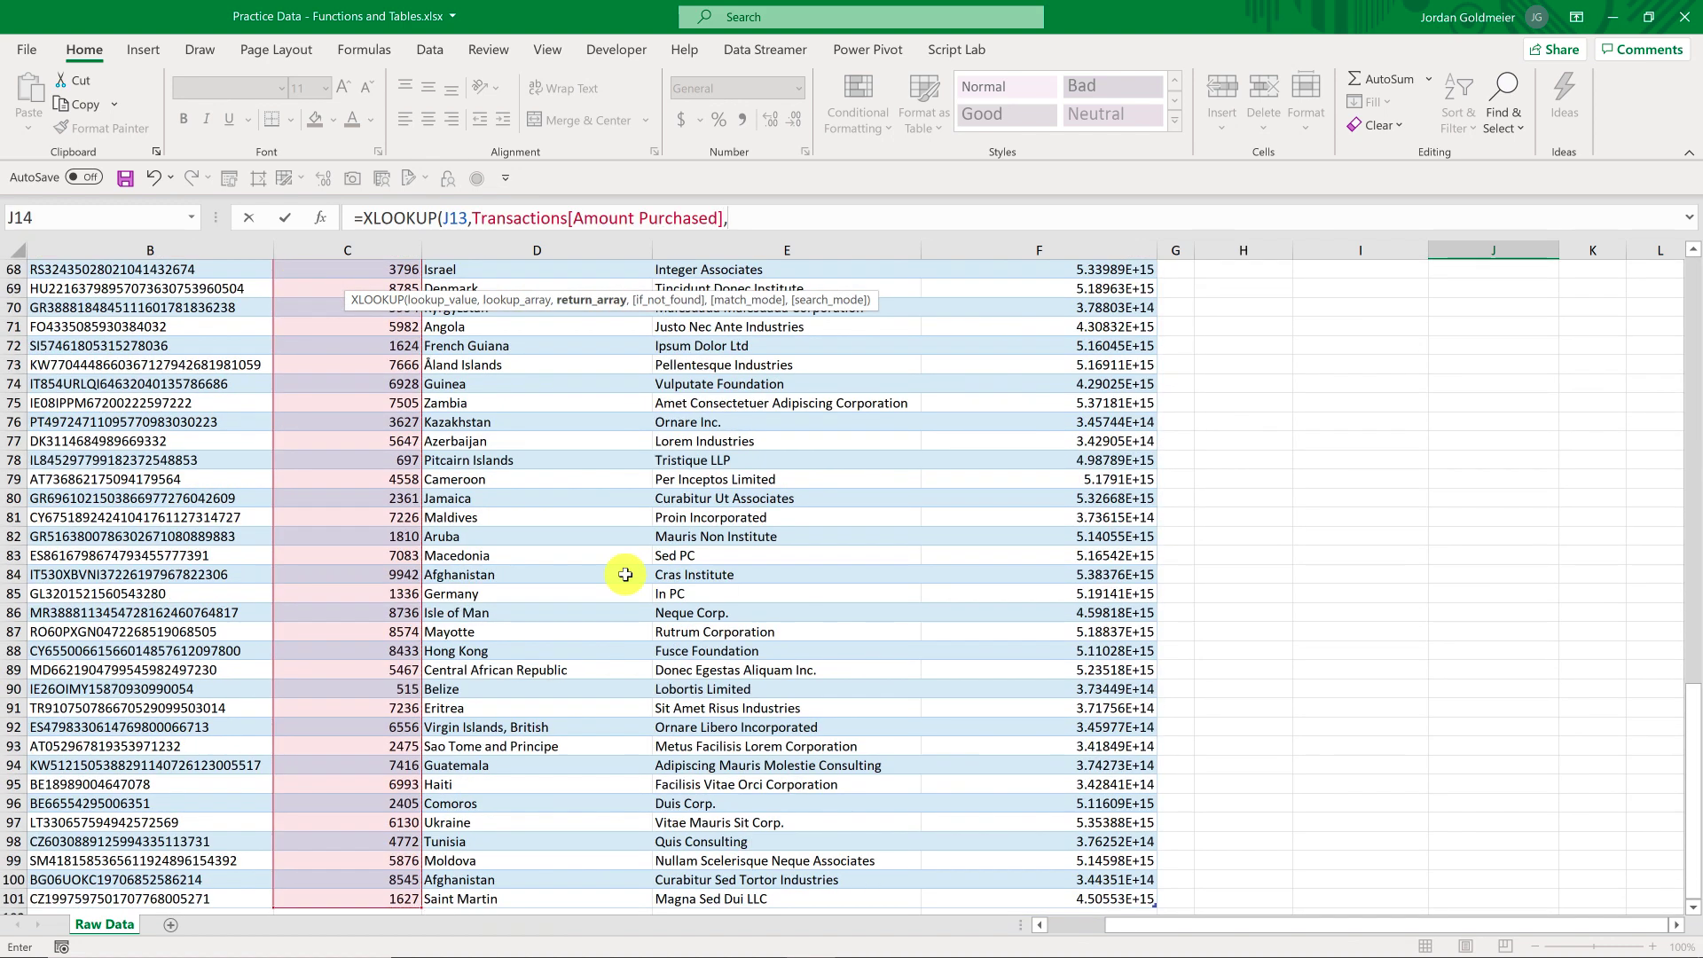
pyautogui.click(1064, 929)
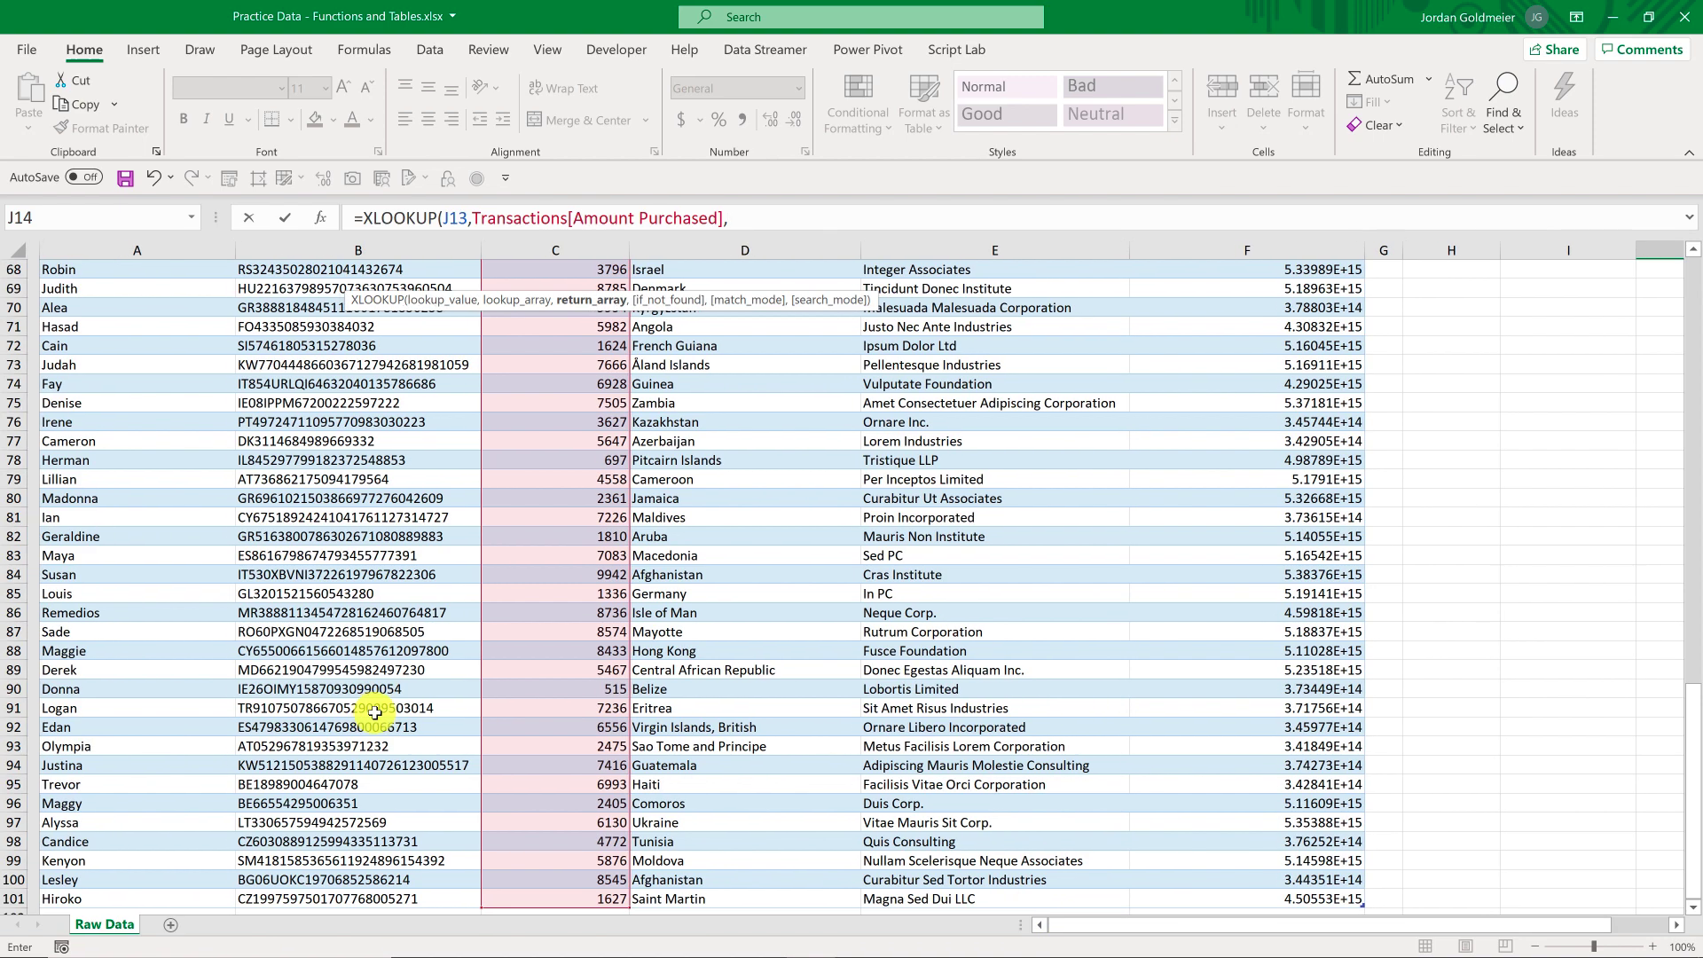
pyautogui.moveTo(99, 897); pyautogui.dragTo(84, 293)
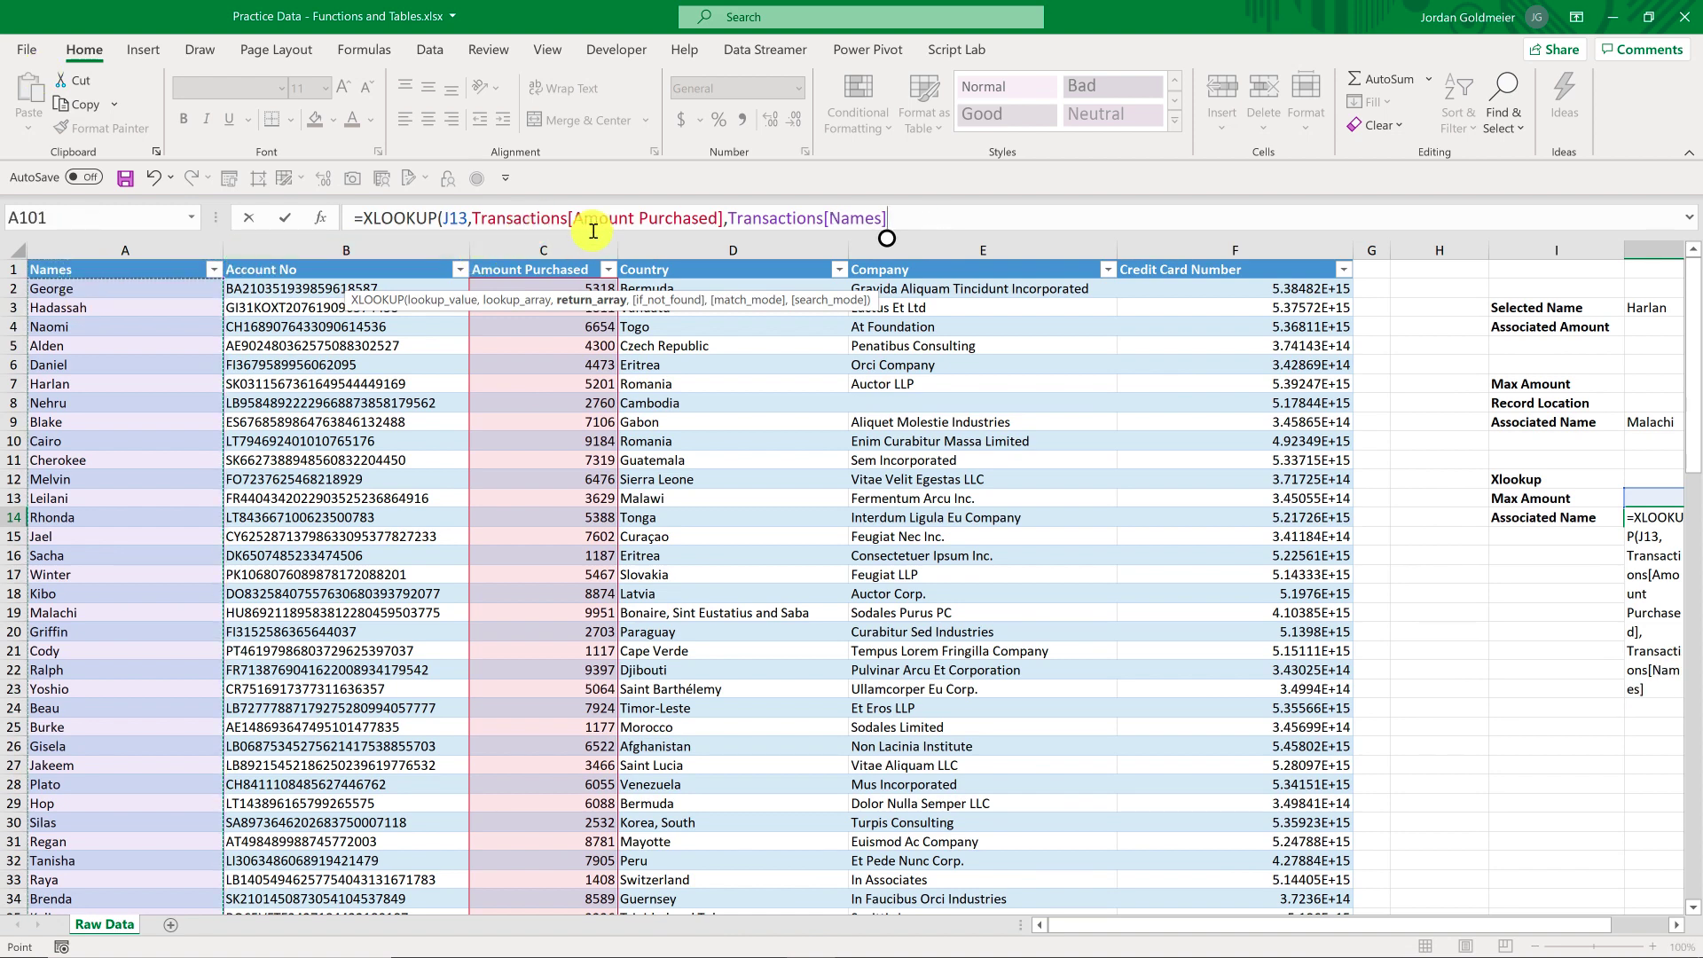
pyautogui.click(466, 218)
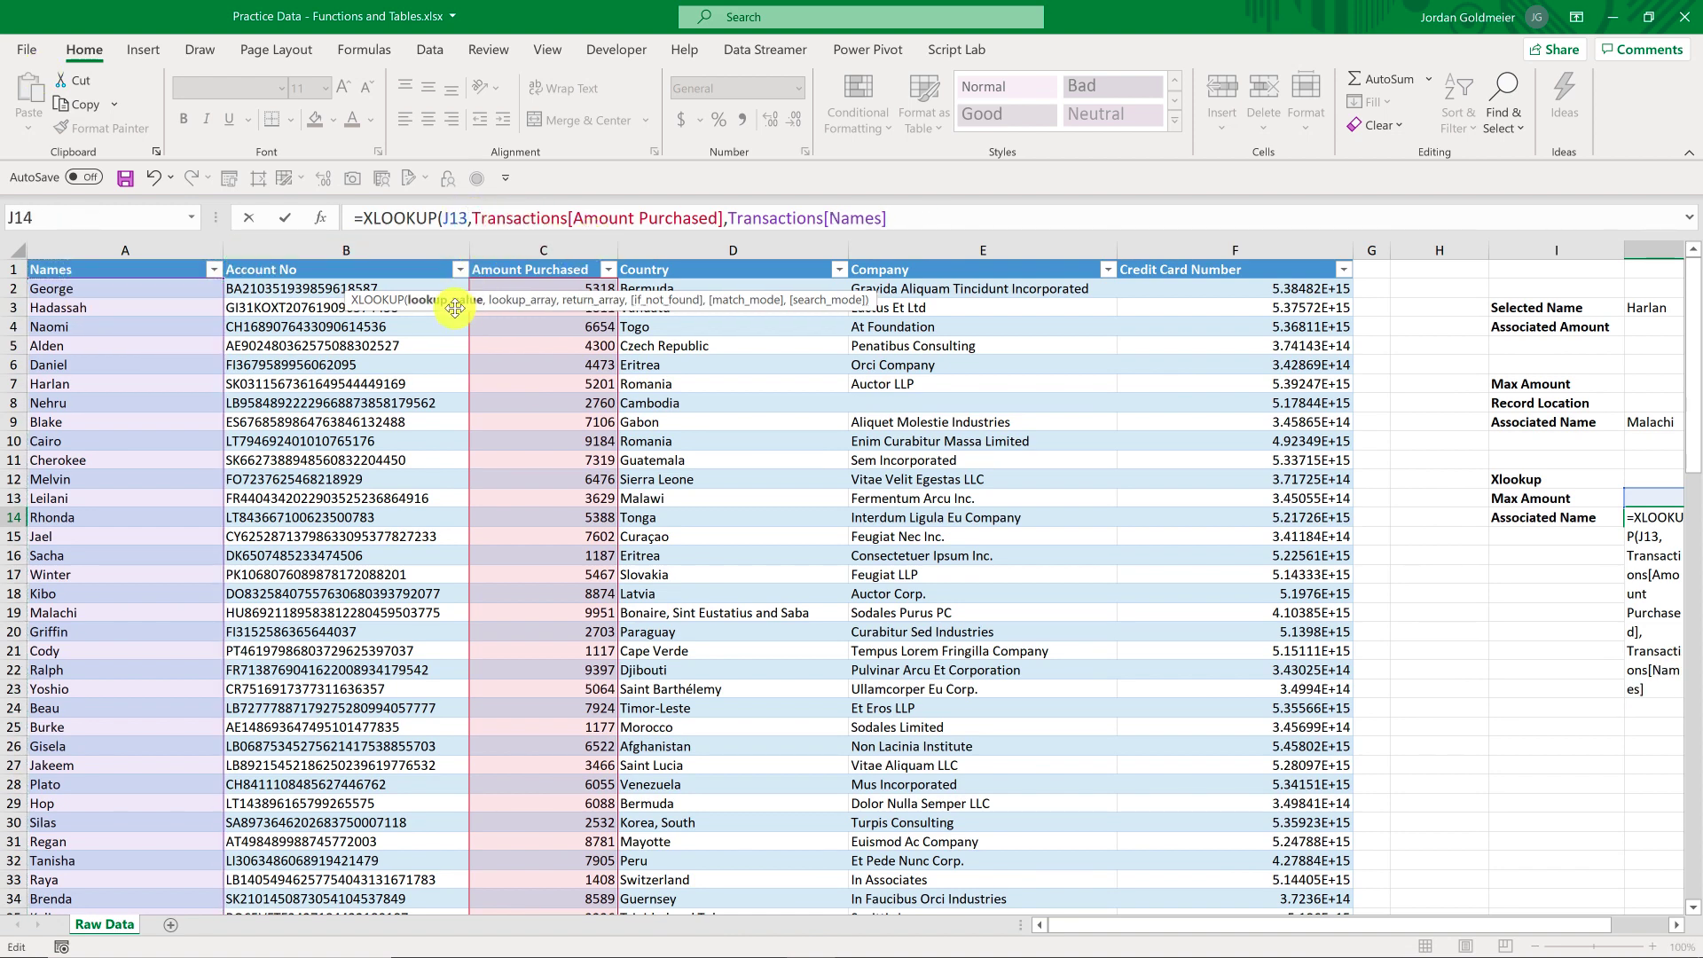
pyautogui.click(547, 219)
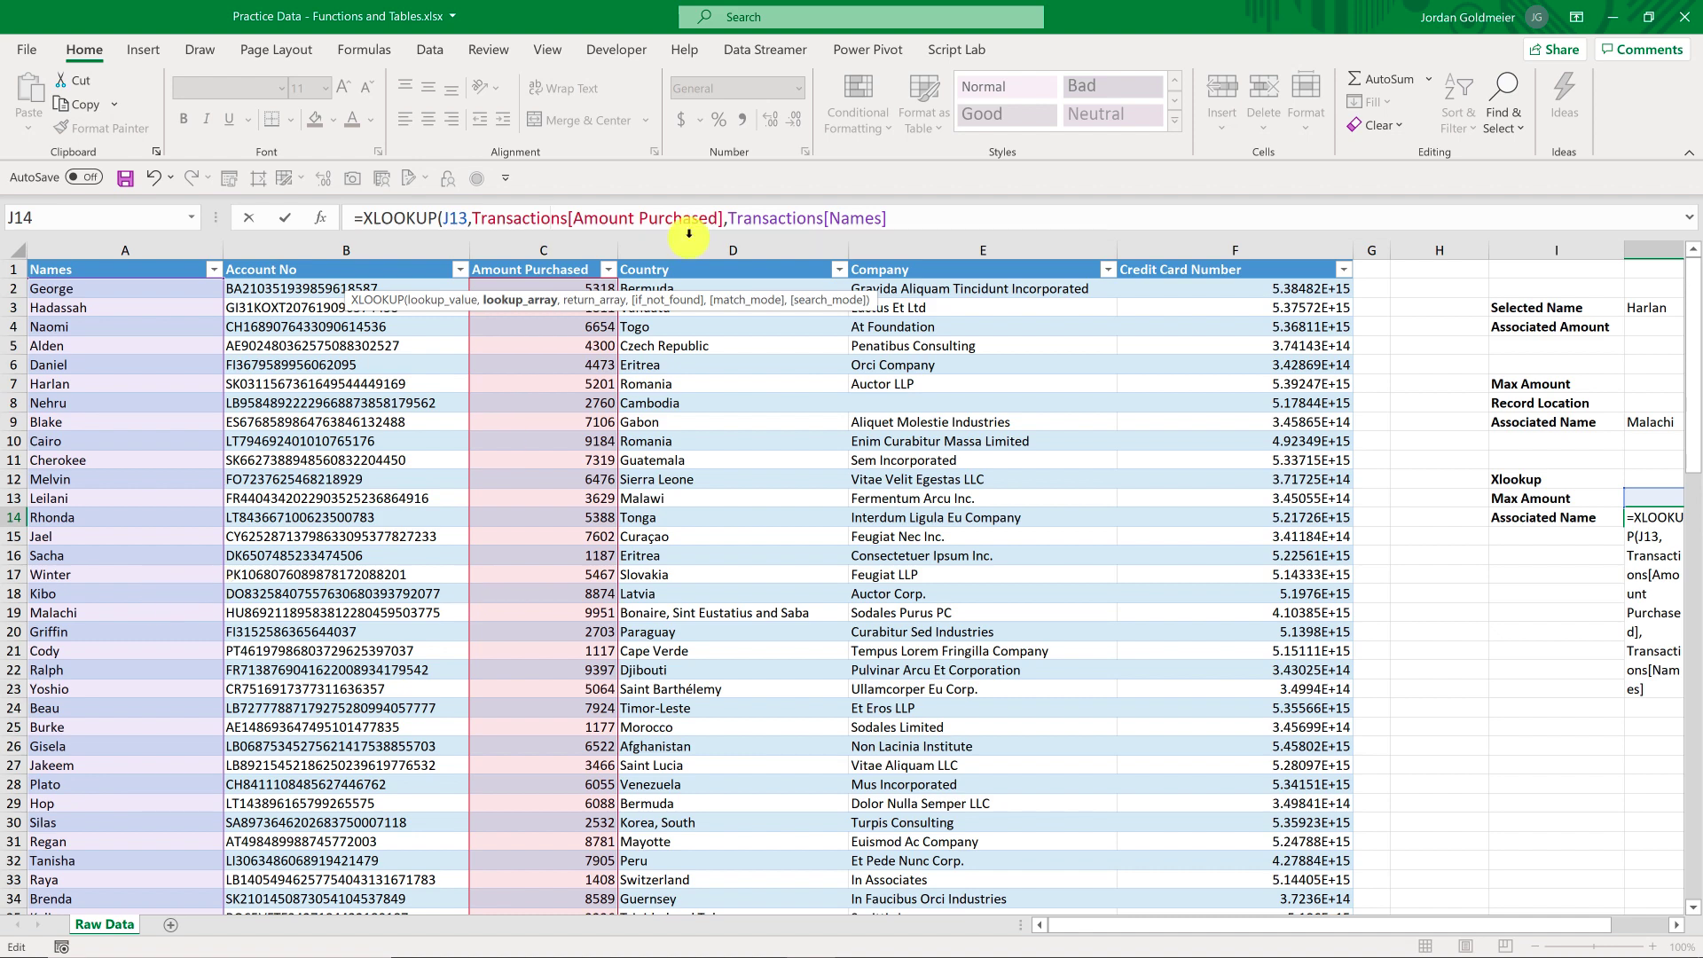
pyautogui.click(801, 218)
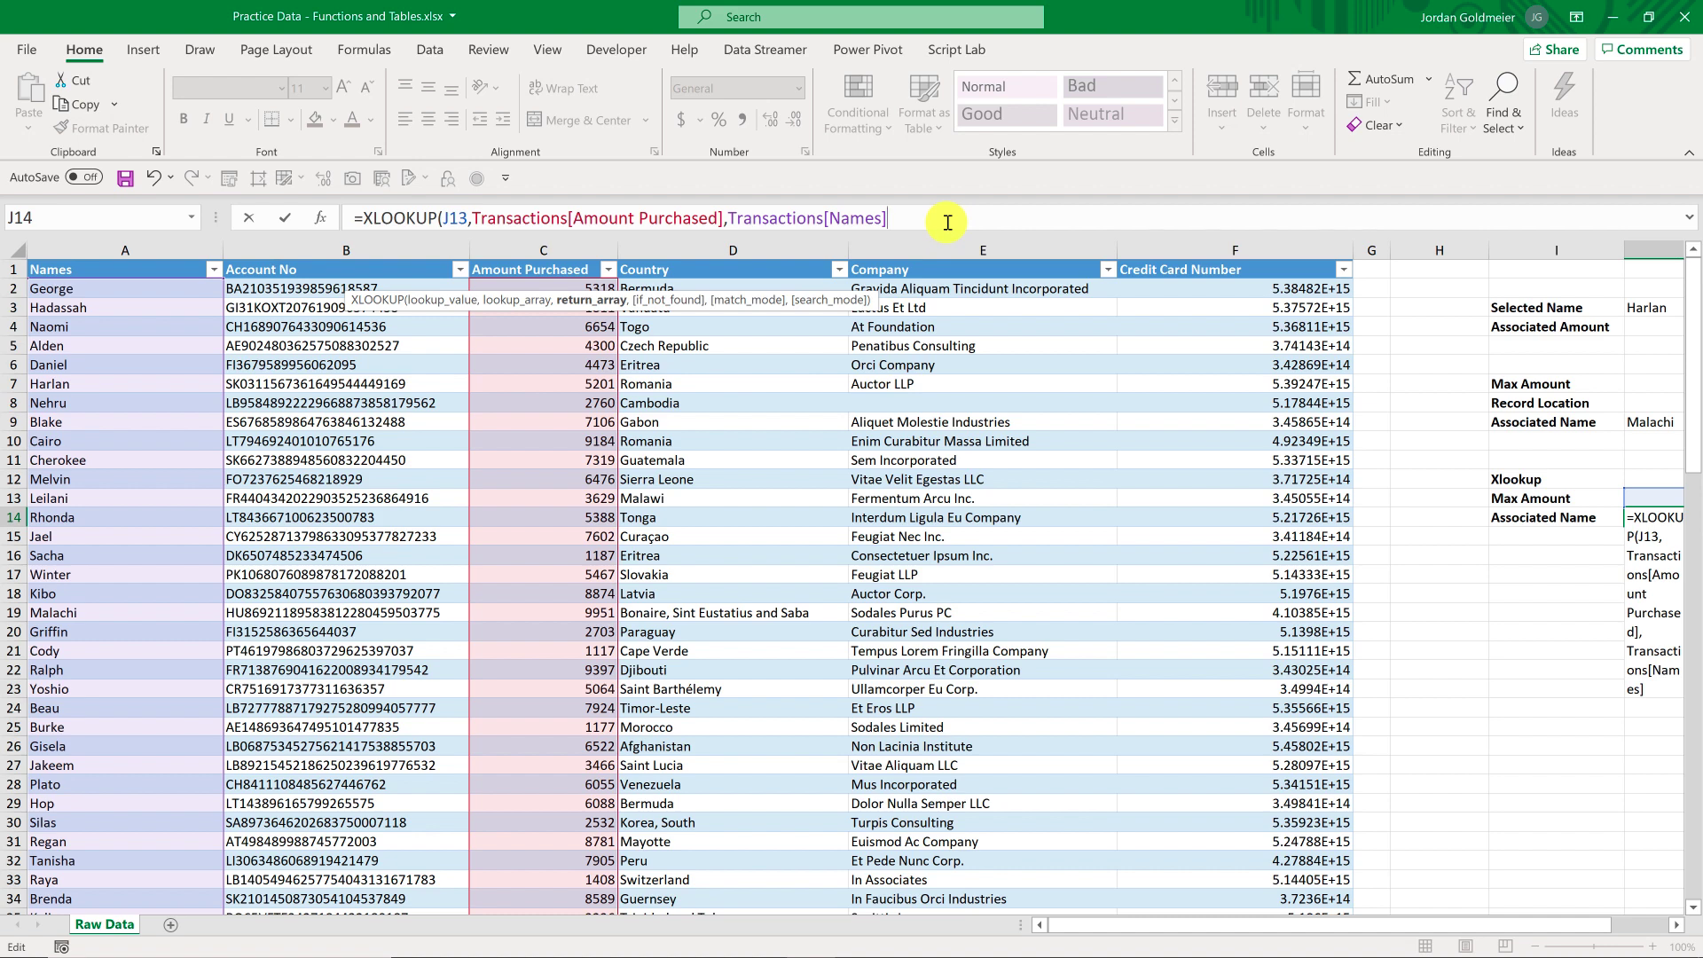
# Finish the J14 XLOOKUP with a "Not Found" fallback and exact match 0, returning Malachi.
pyautogui.write(',')
pyautogui.write('"No')
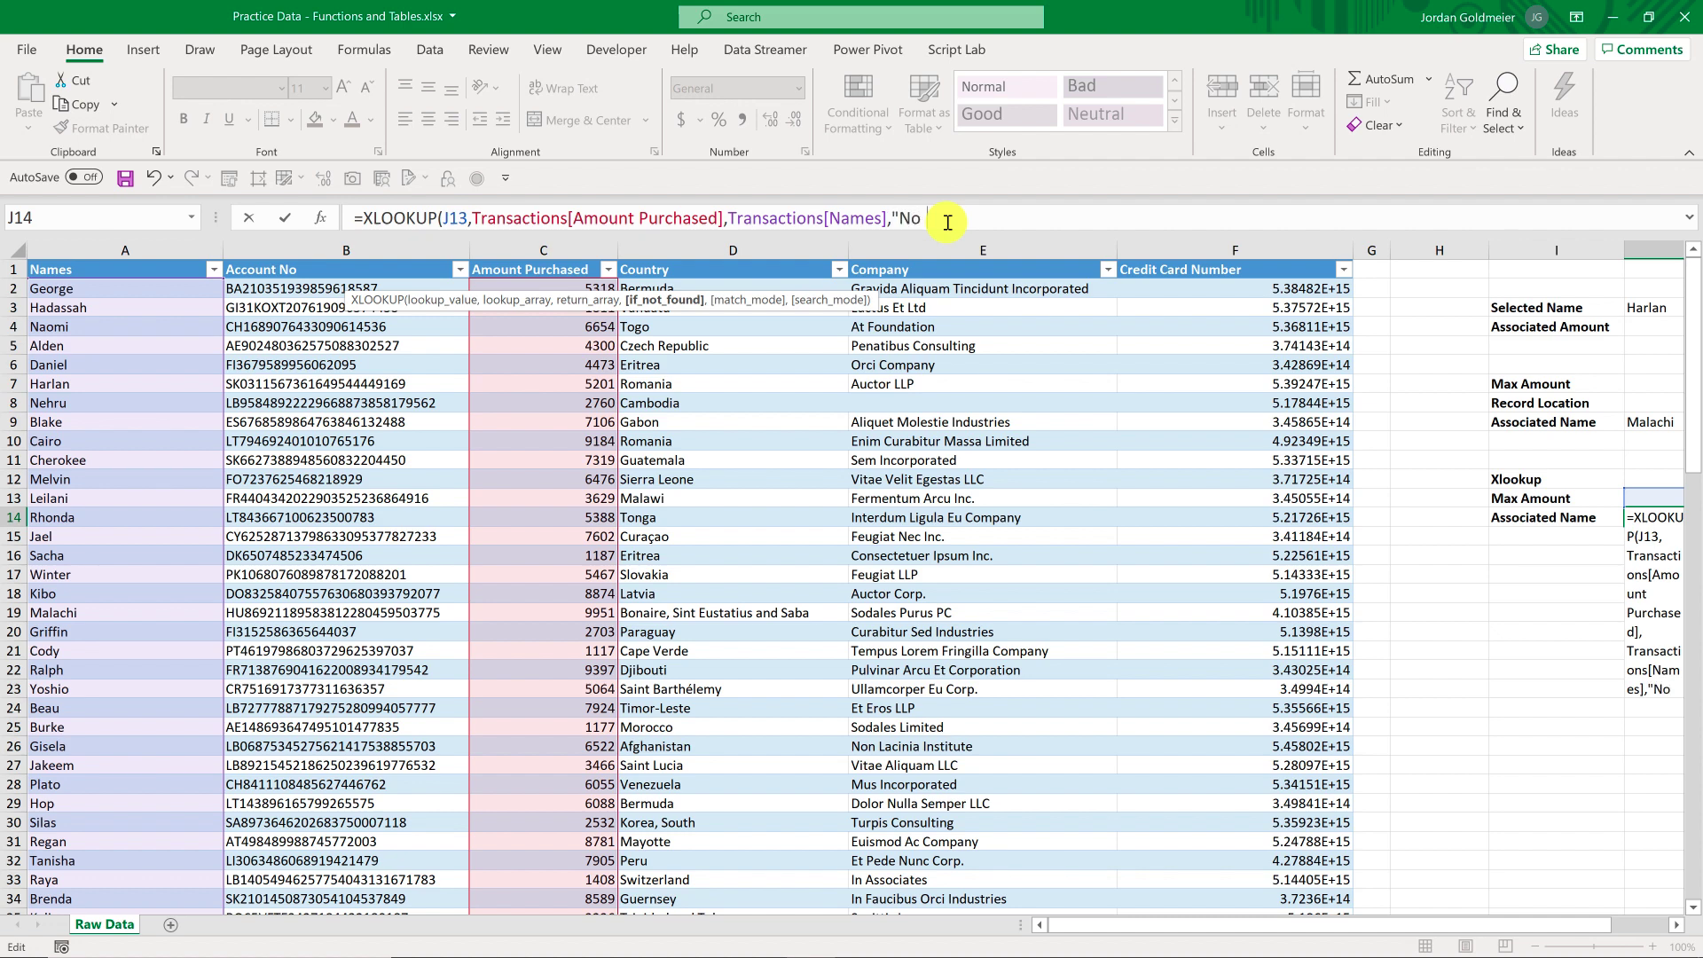
pyautogui.write('t Found"')
pyautogui.write(',')
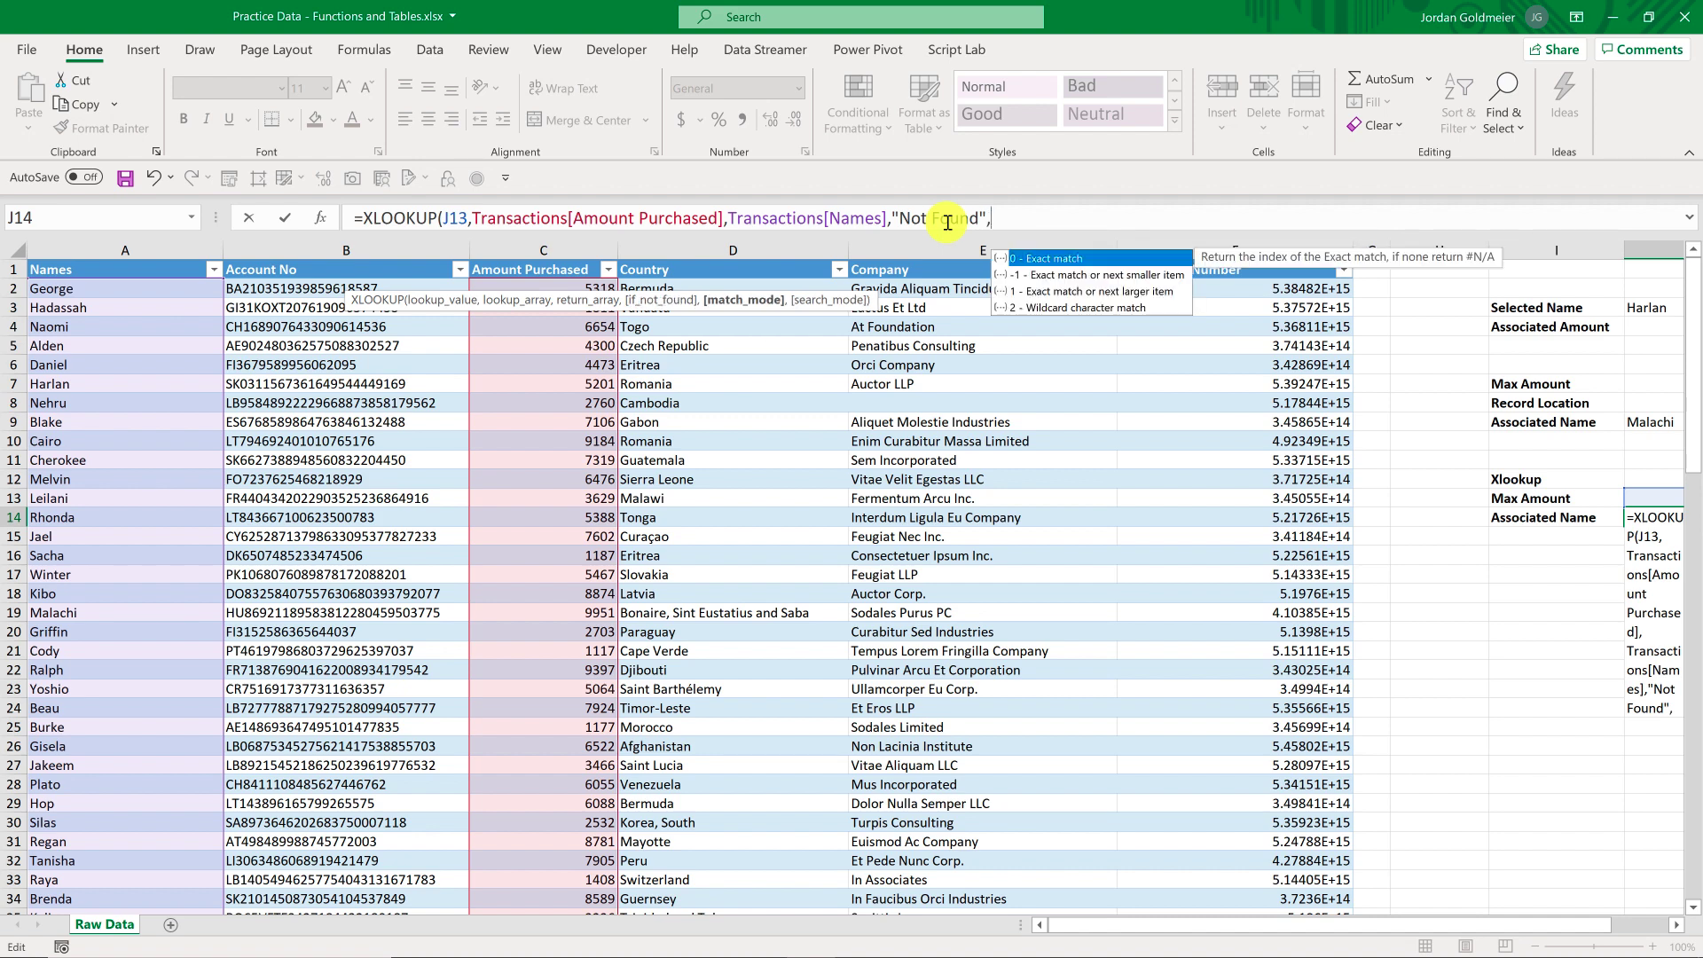
pyautogui.doubleClick(1070, 258)
pyautogui.press('BackSpace')
pyautogui.write('0')
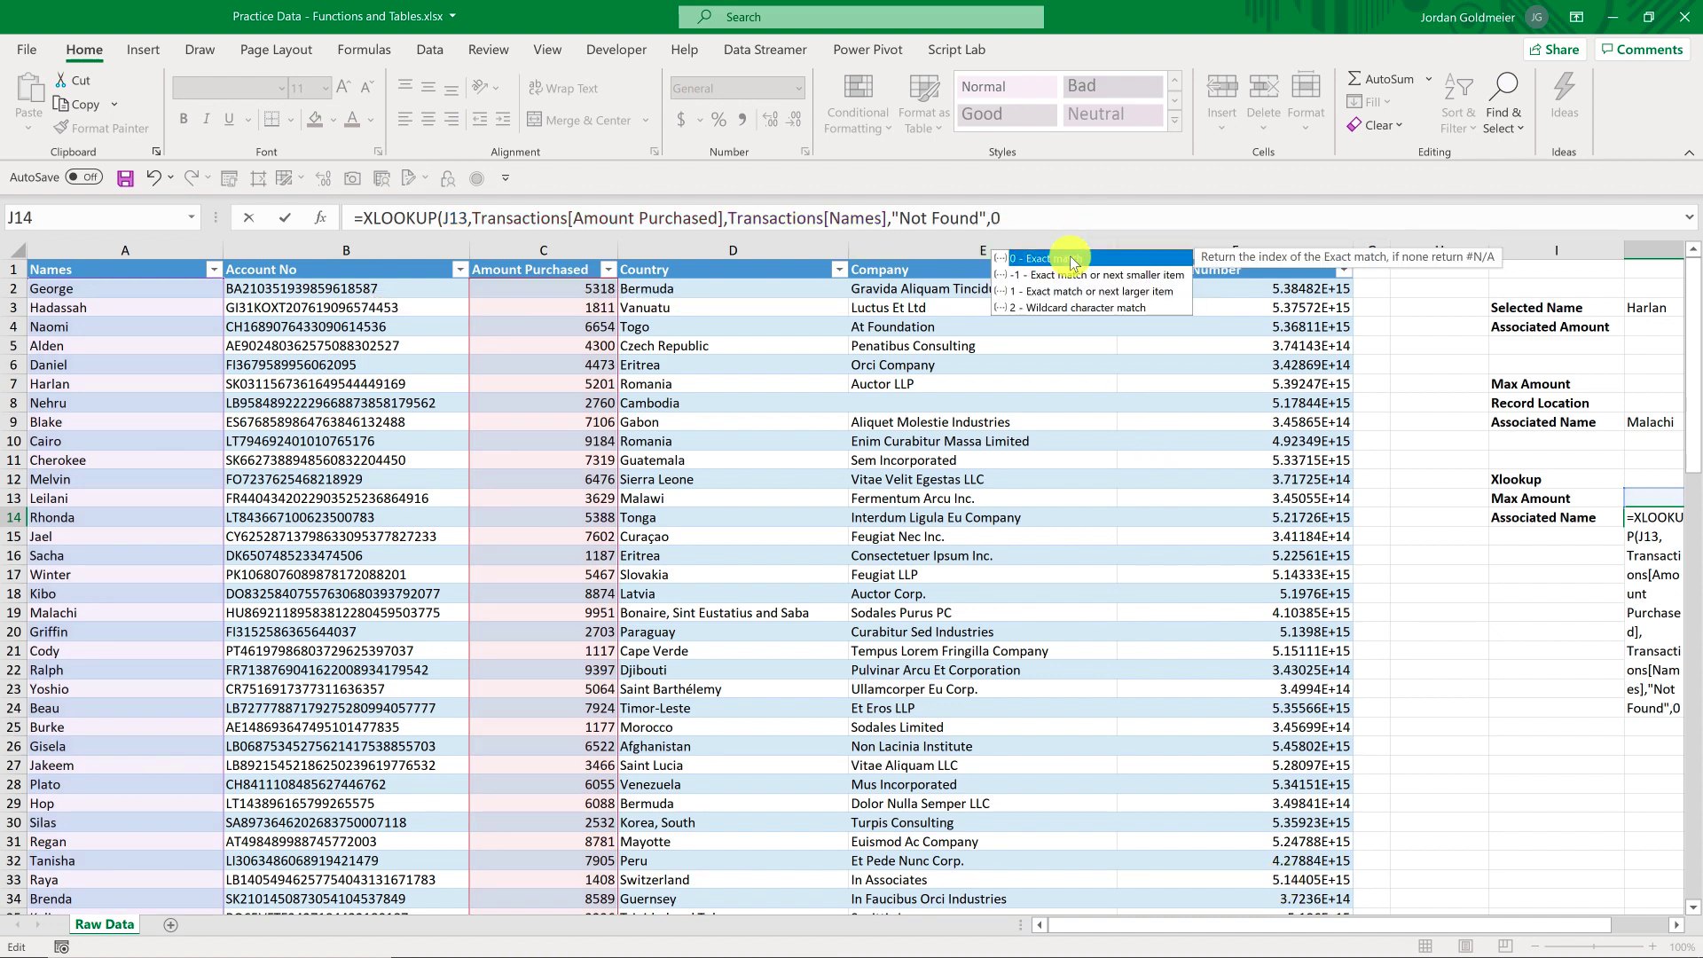
pyautogui.click(1018, 211)
pyautogui.write(',')
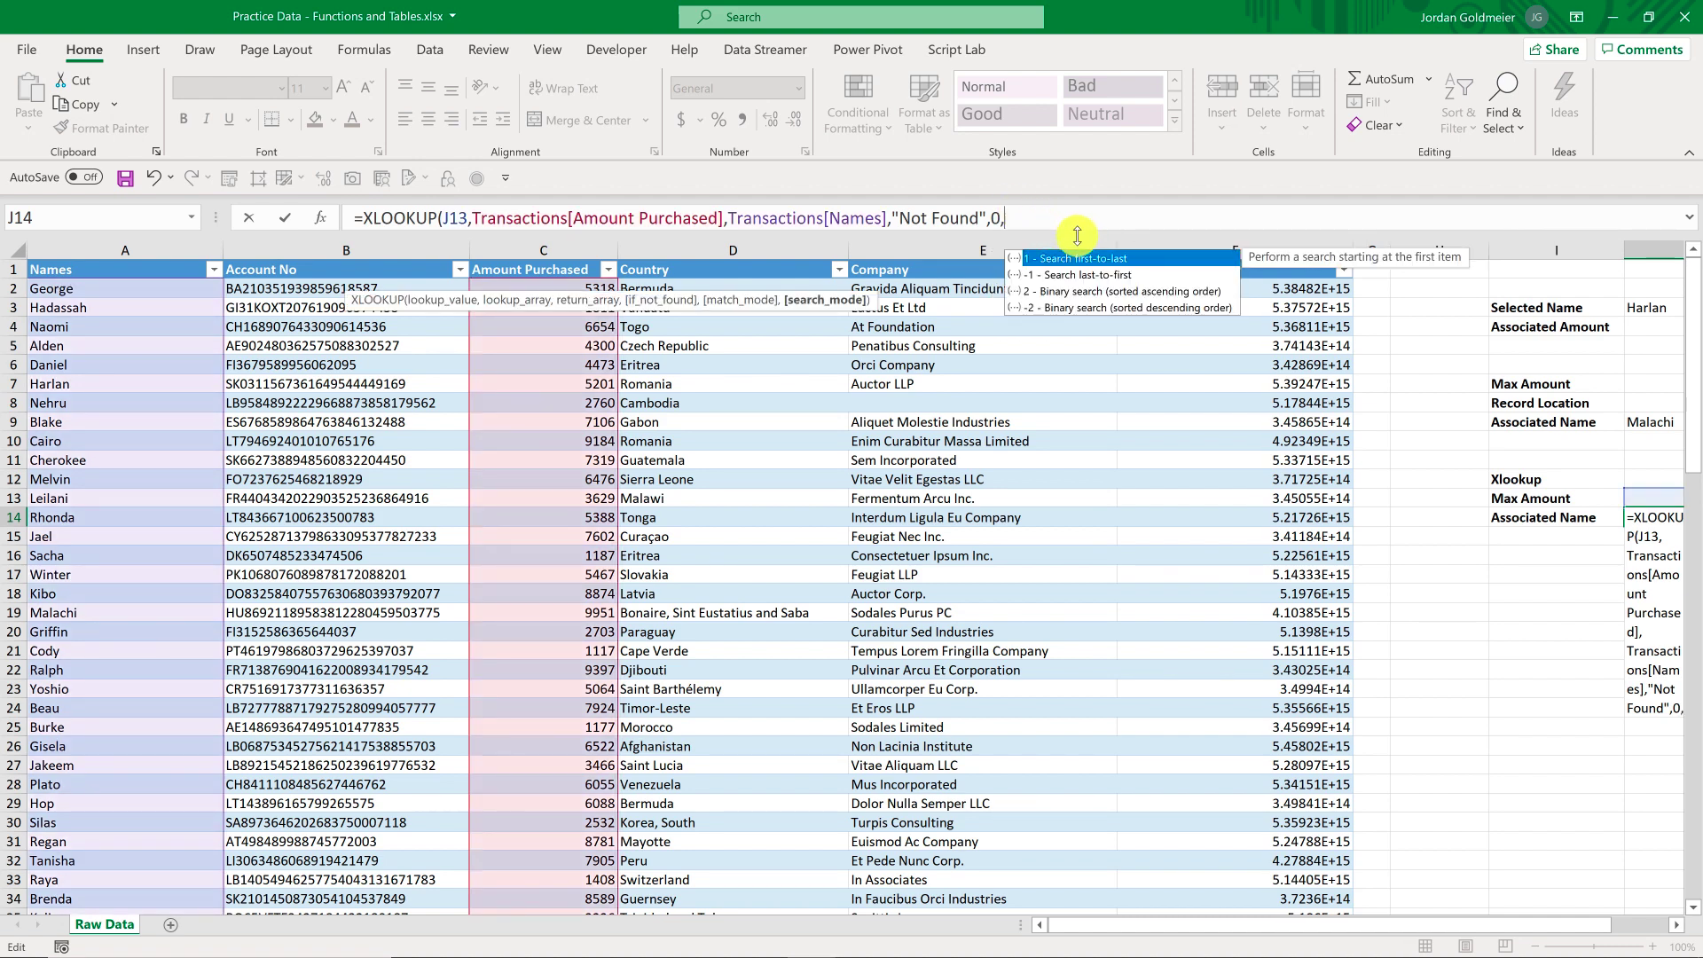
pyautogui.press('Return')
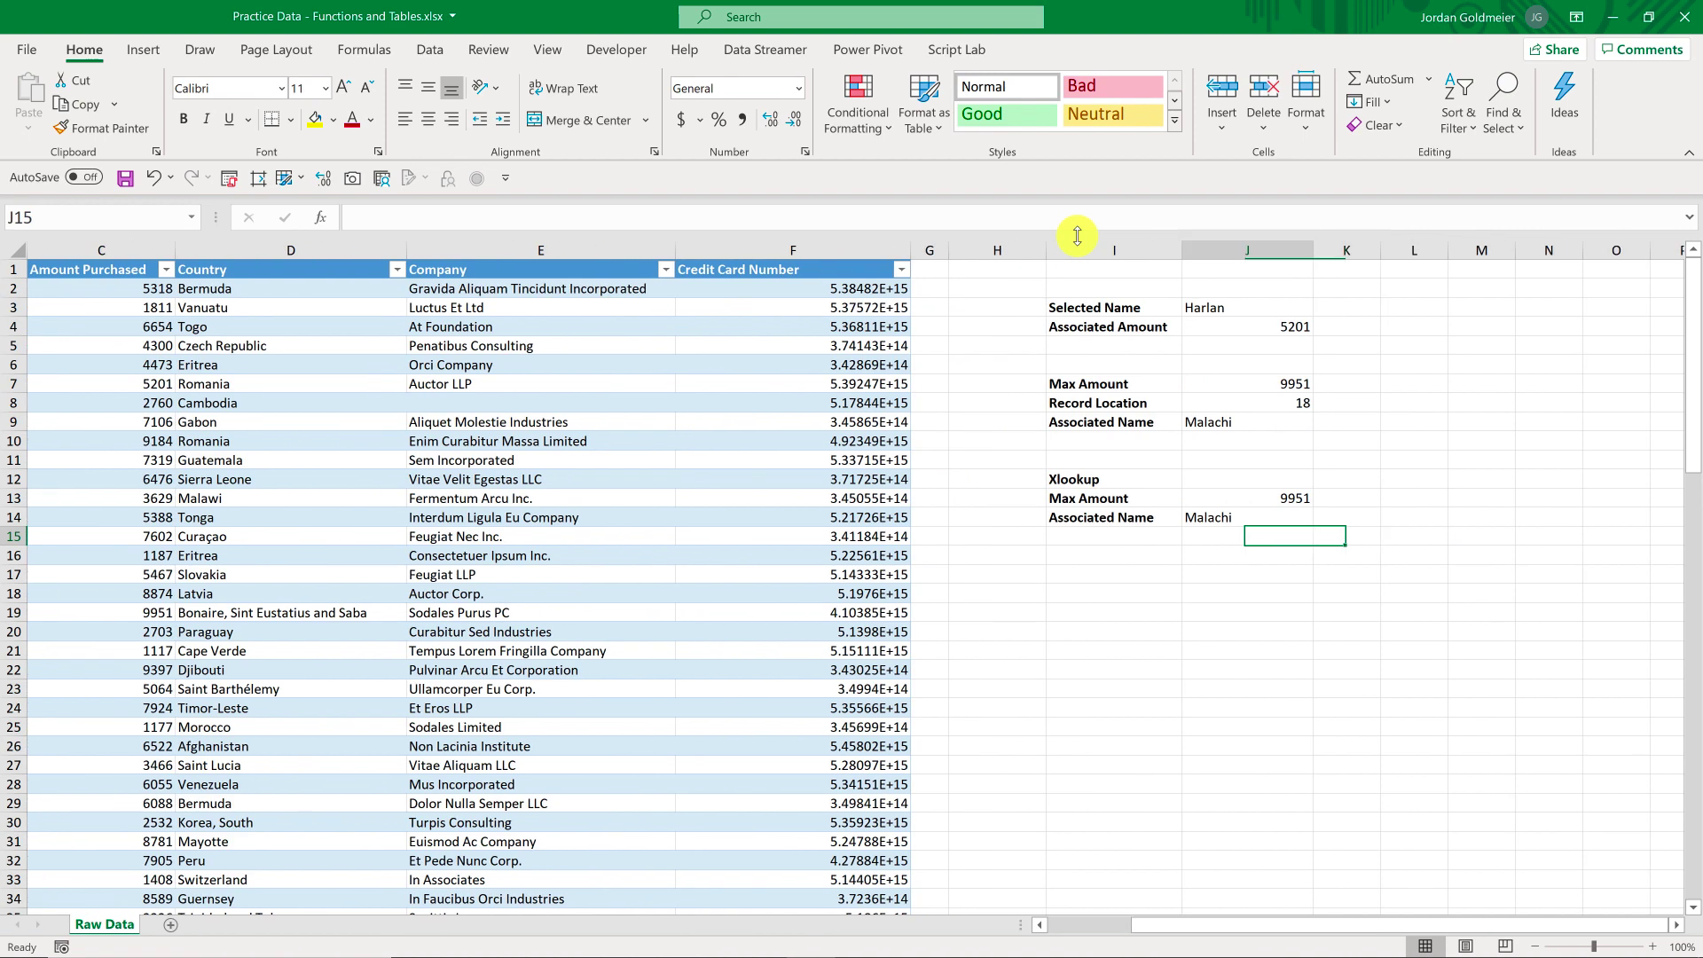
pyautogui.press('Left')
pyautogui.press('Up')
pyautogui.press('Right')
pyautogui.moveTo(823, 938)
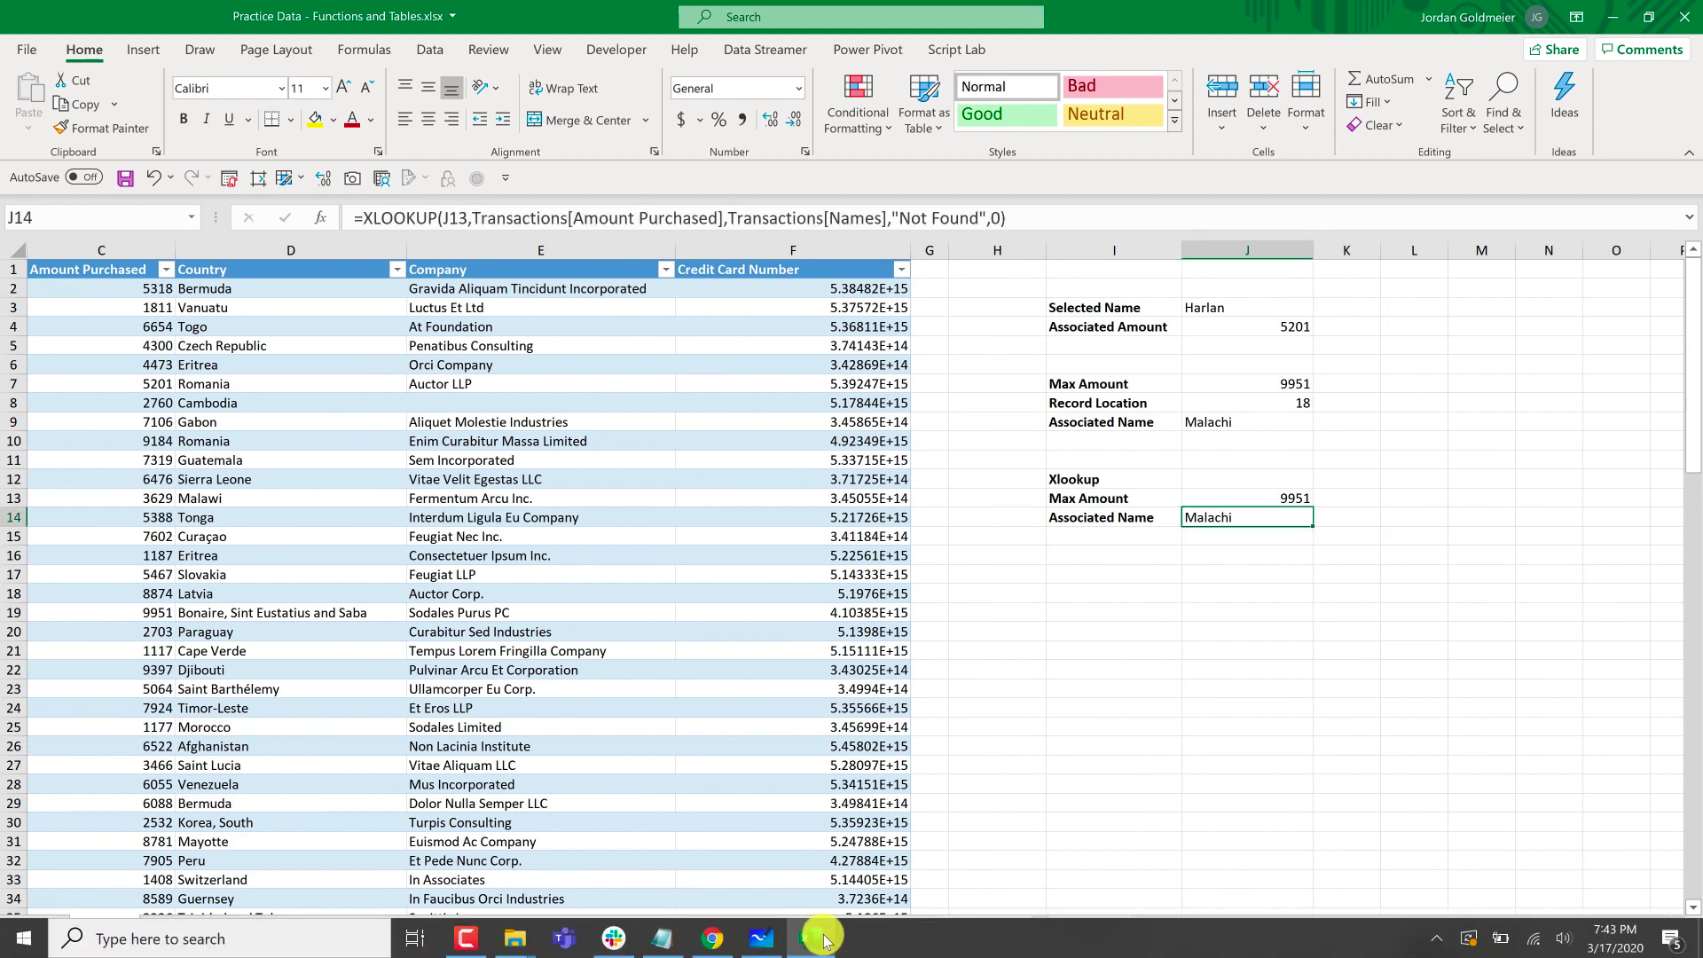
pyautogui.click(1065, 884)
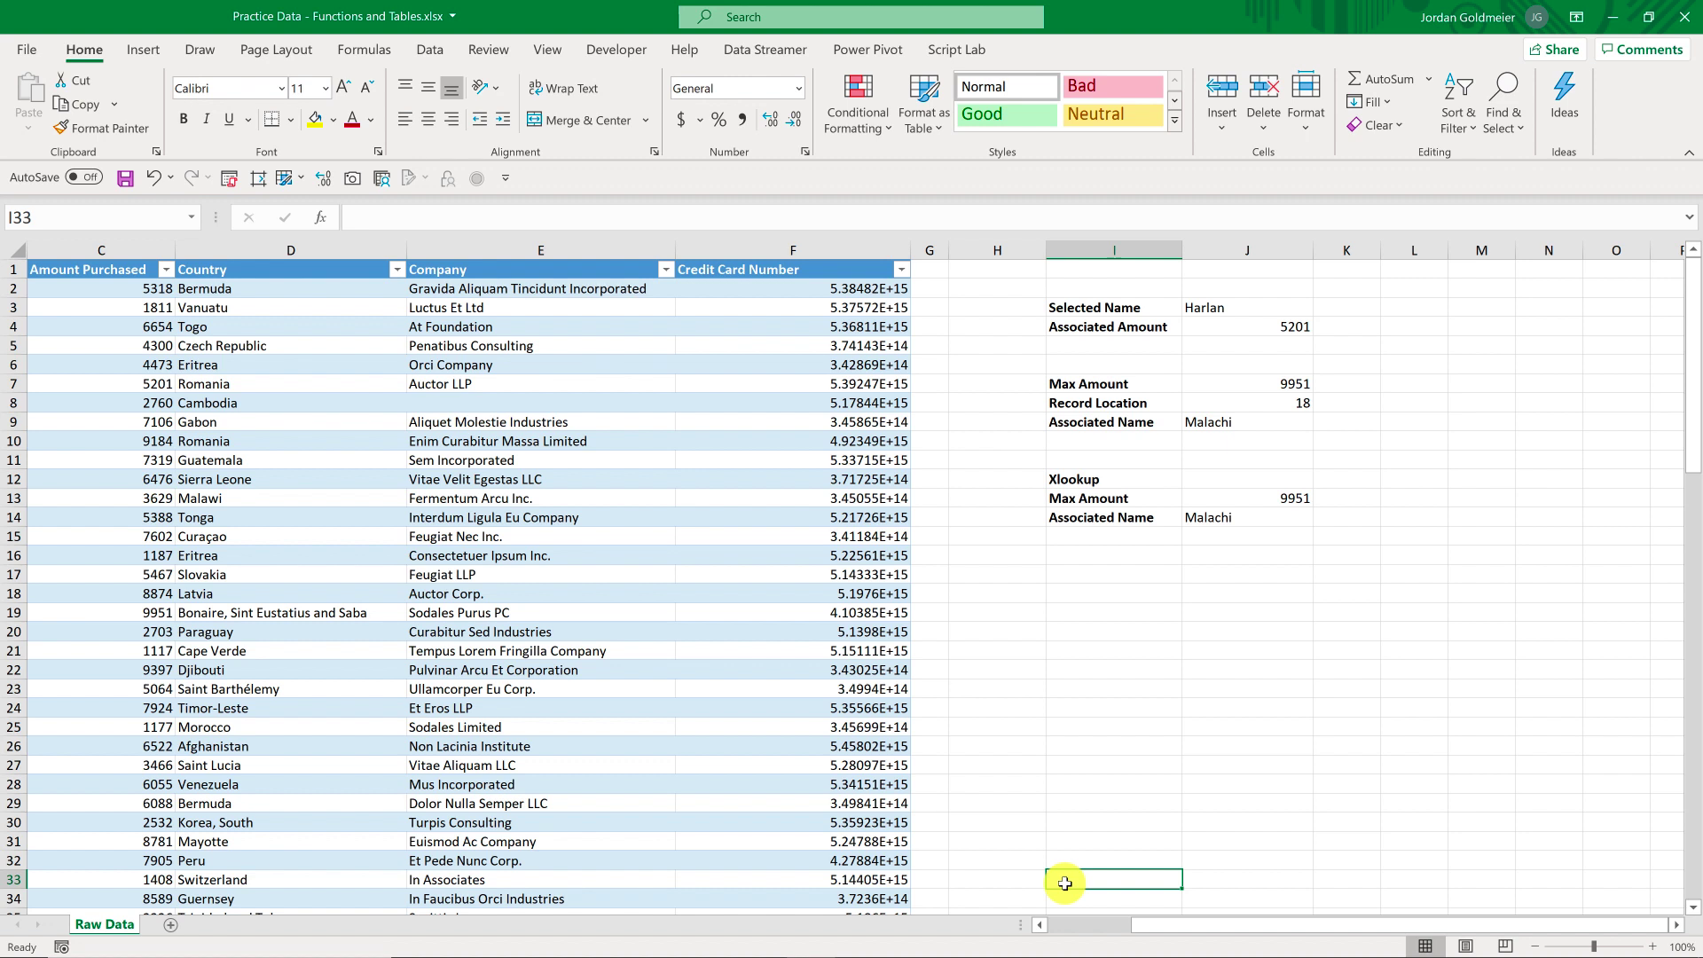